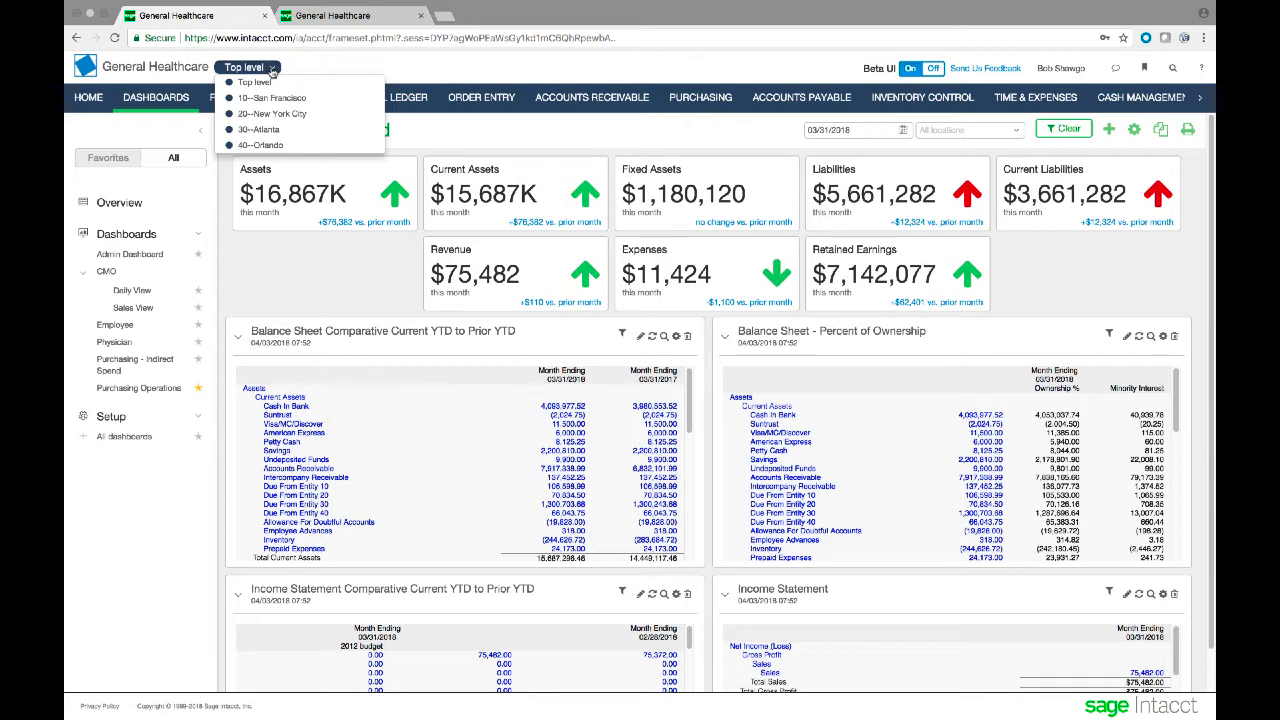
Check which entities are available in the other session with the Employee dashboard, and return to the Admin Dashboard session
{"action": "left_click", "coordinate": [365, 69]}
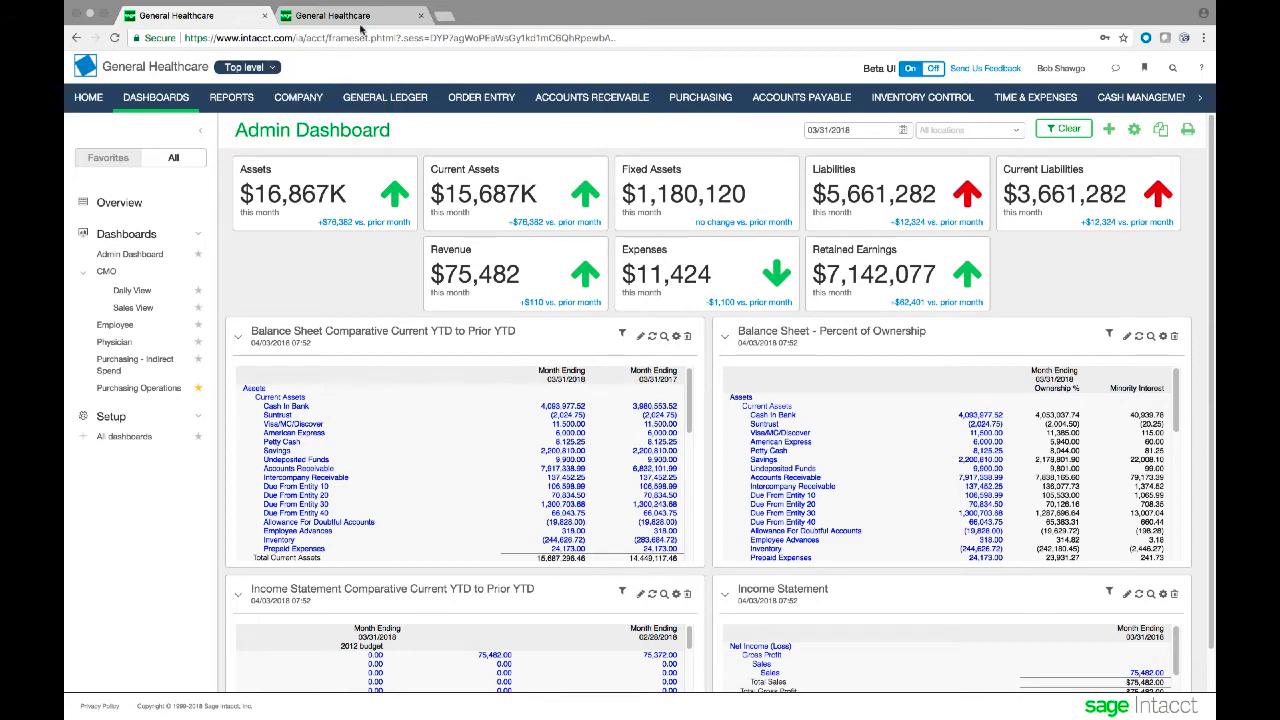
{"action": "left_click", "coordinate": [362, 17]}
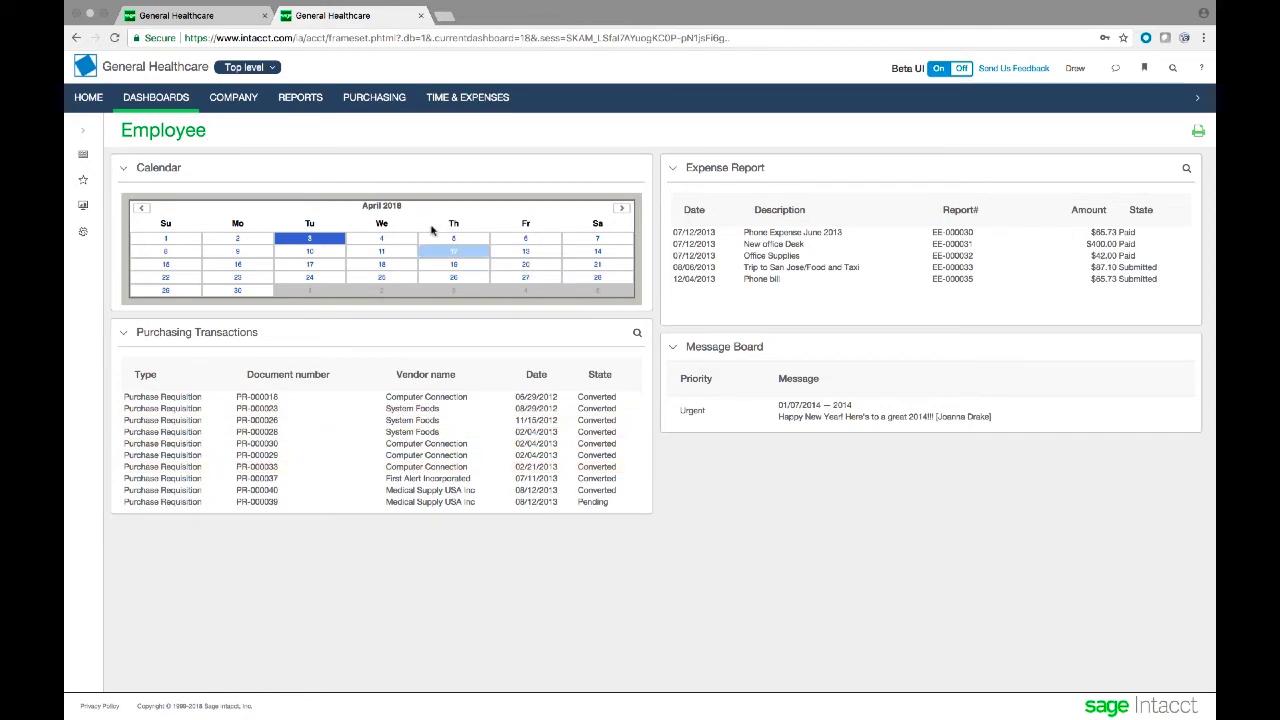
{"action": "left_click", "coordinate": [272, 68]}
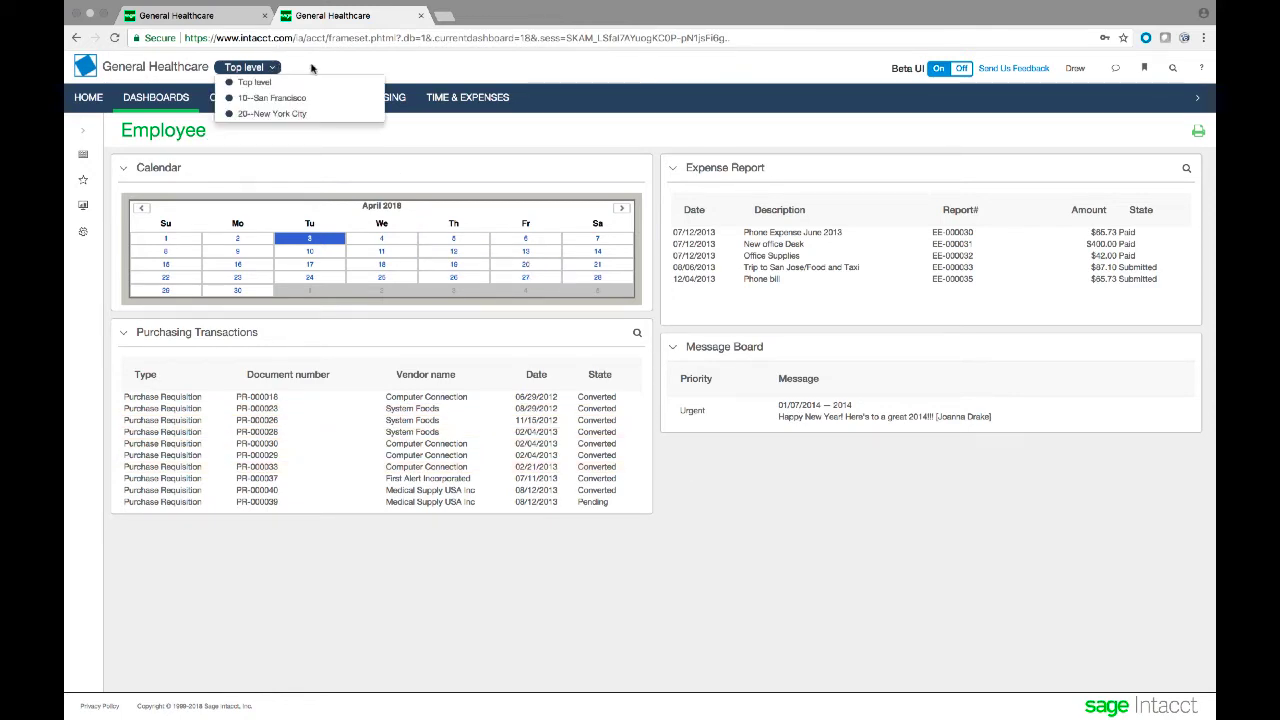
{"action": "left_click", "coordinate": [421, 70]}
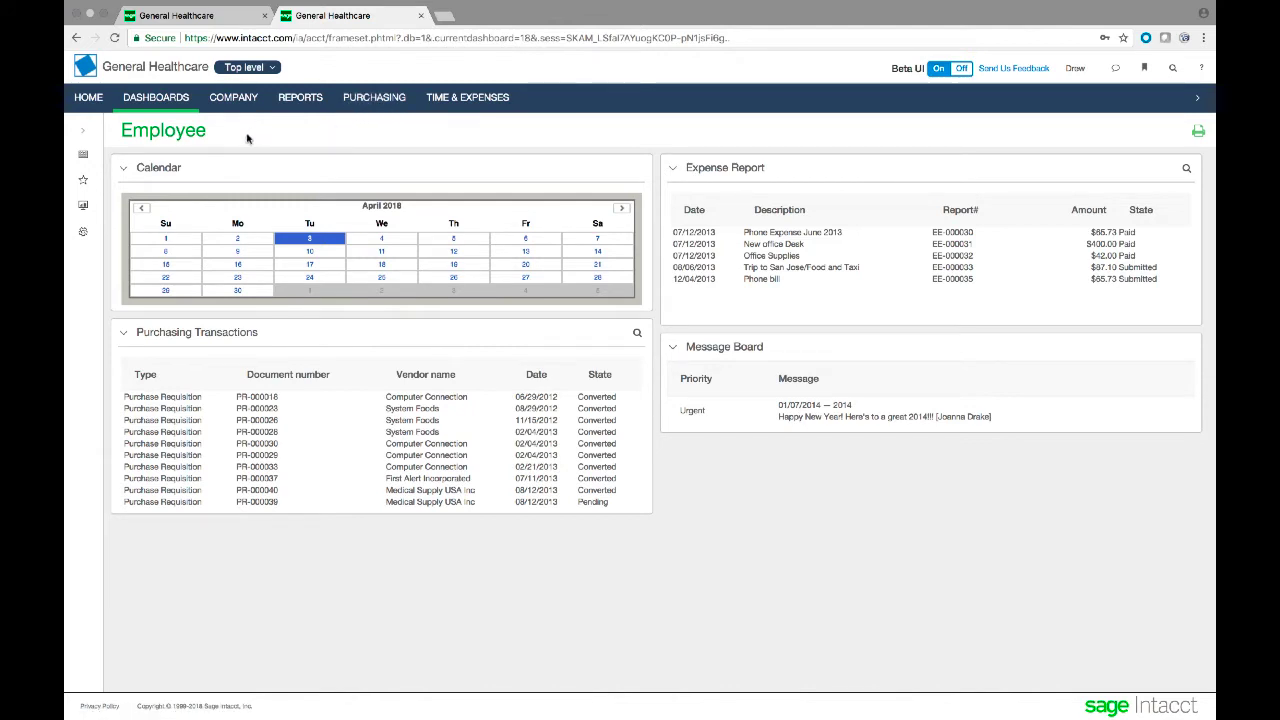
{"action": "left_click", "coordinate": [213, 17]}
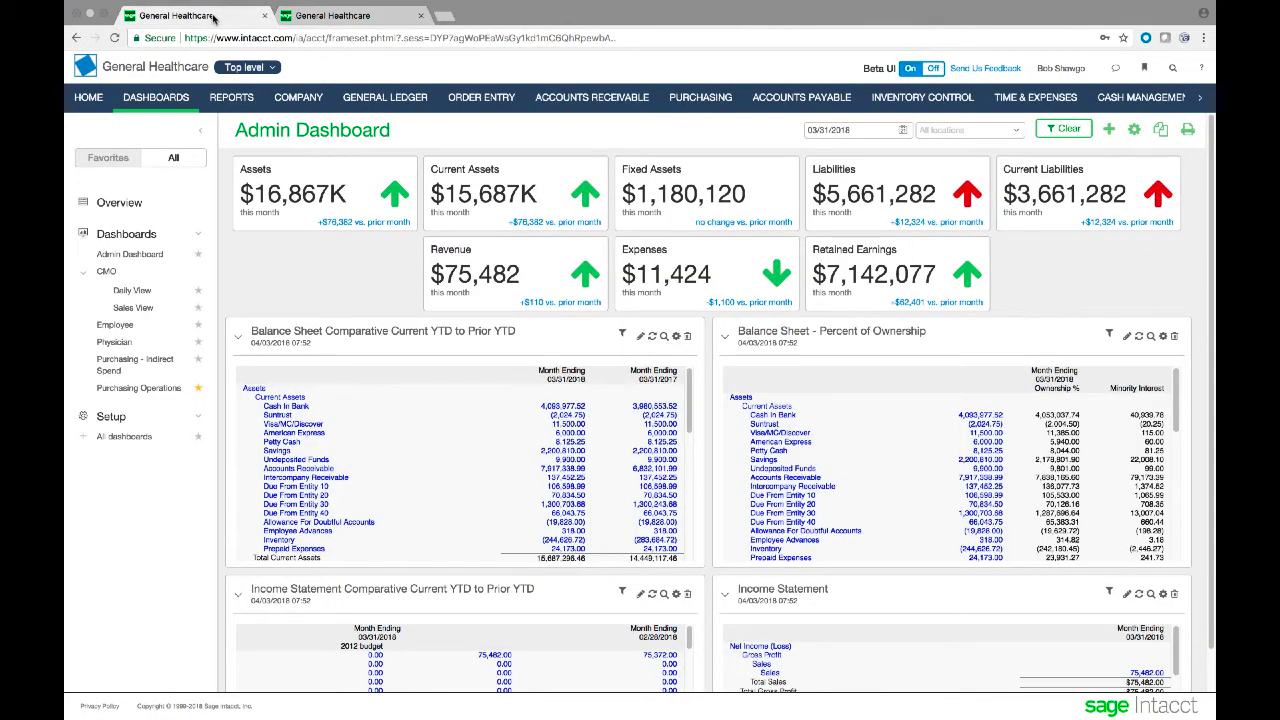
Collapse and re-expand the side navigation, and open the Sales View of the CMO dashboard
{"action": "left_click", "coordinate": [200, 131]}
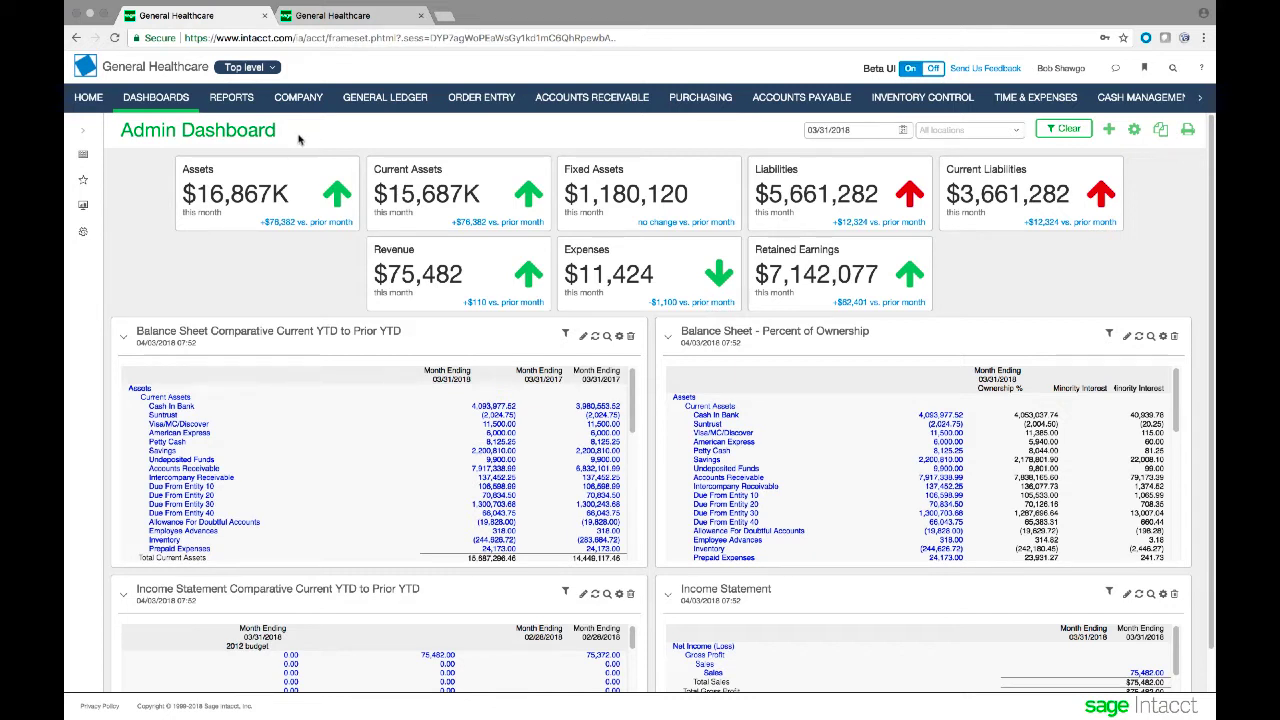
{"action": "left_click", "coordinate": [84, 132]}
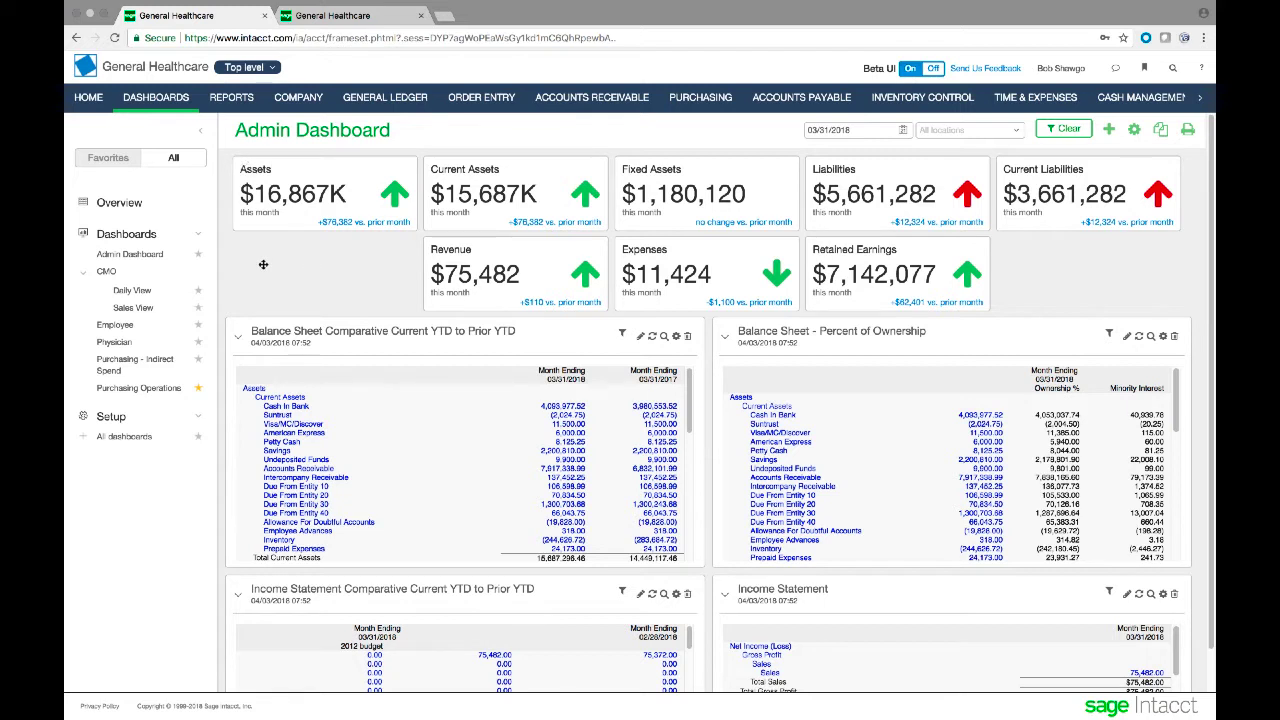
{"action": "left_click", "coordinate": [125, 310]}
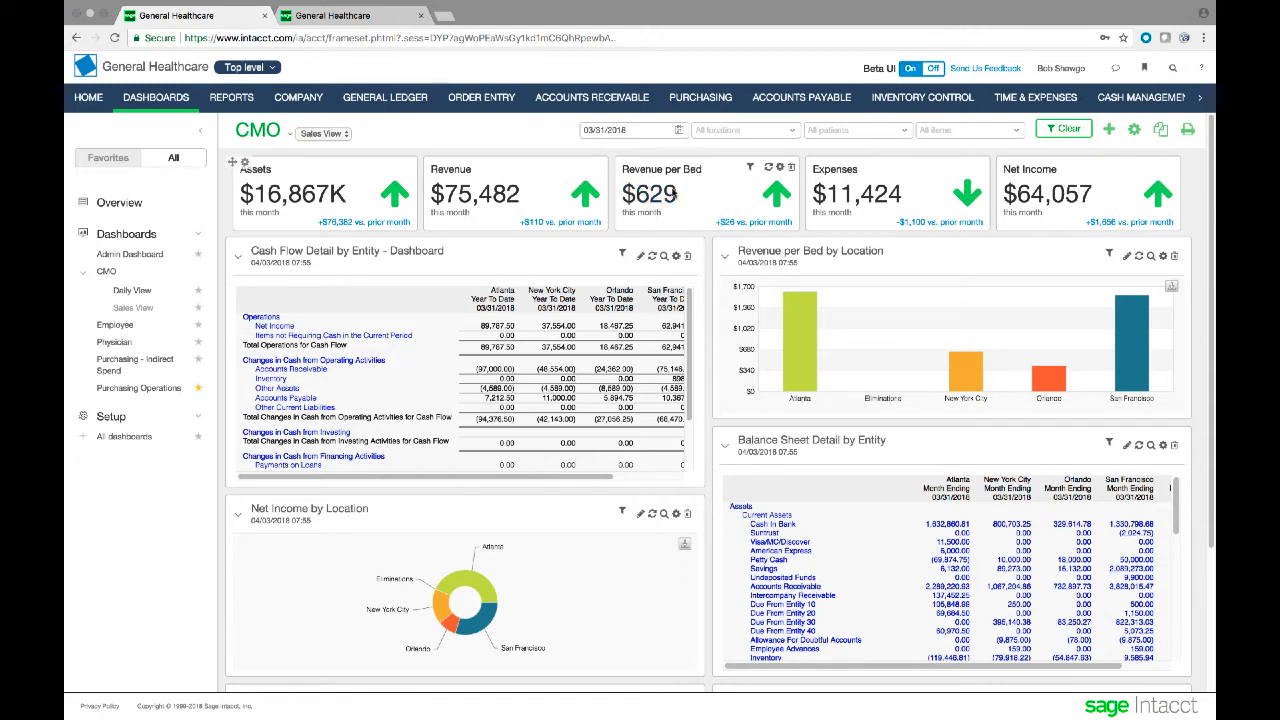
Drill down from the Expenses card through February 2018 Benefits- Health Insurance to the journal entry behind the first 02/05/2018 debit
{"action": "left_click", "coordinate": [870, 203]}
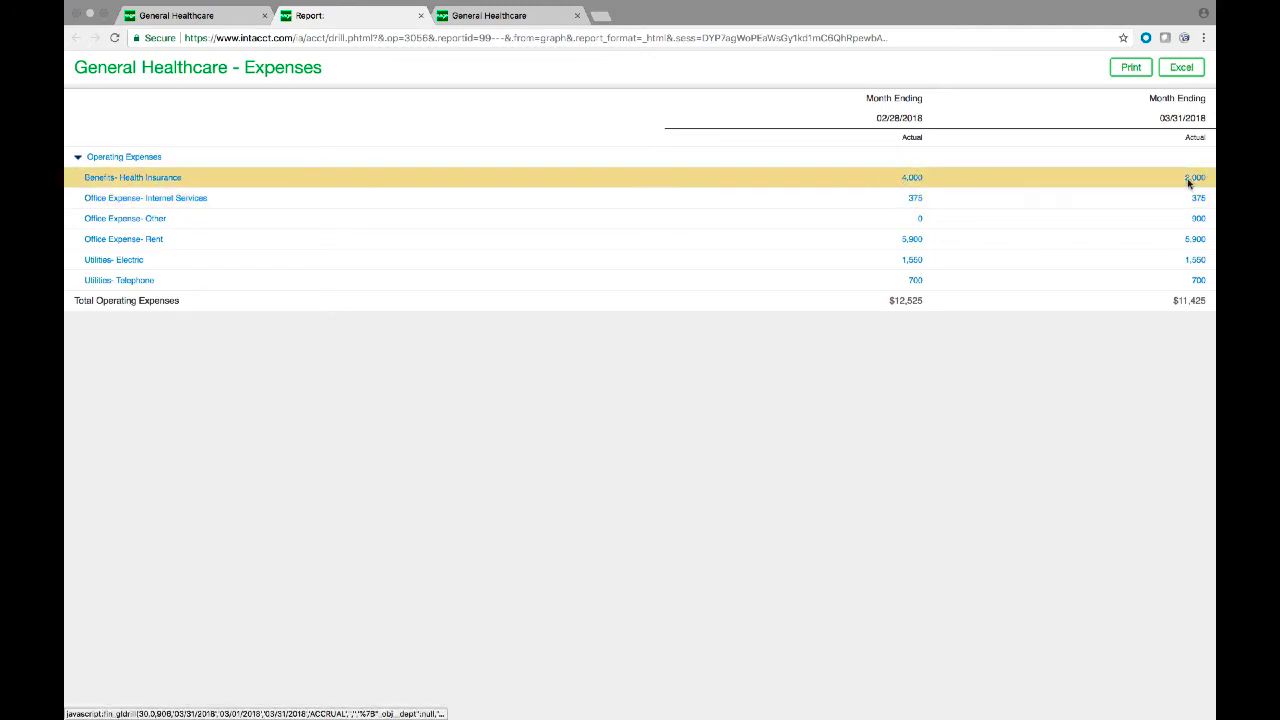
{"action": "left_click", "coordinate": [906, 185]}
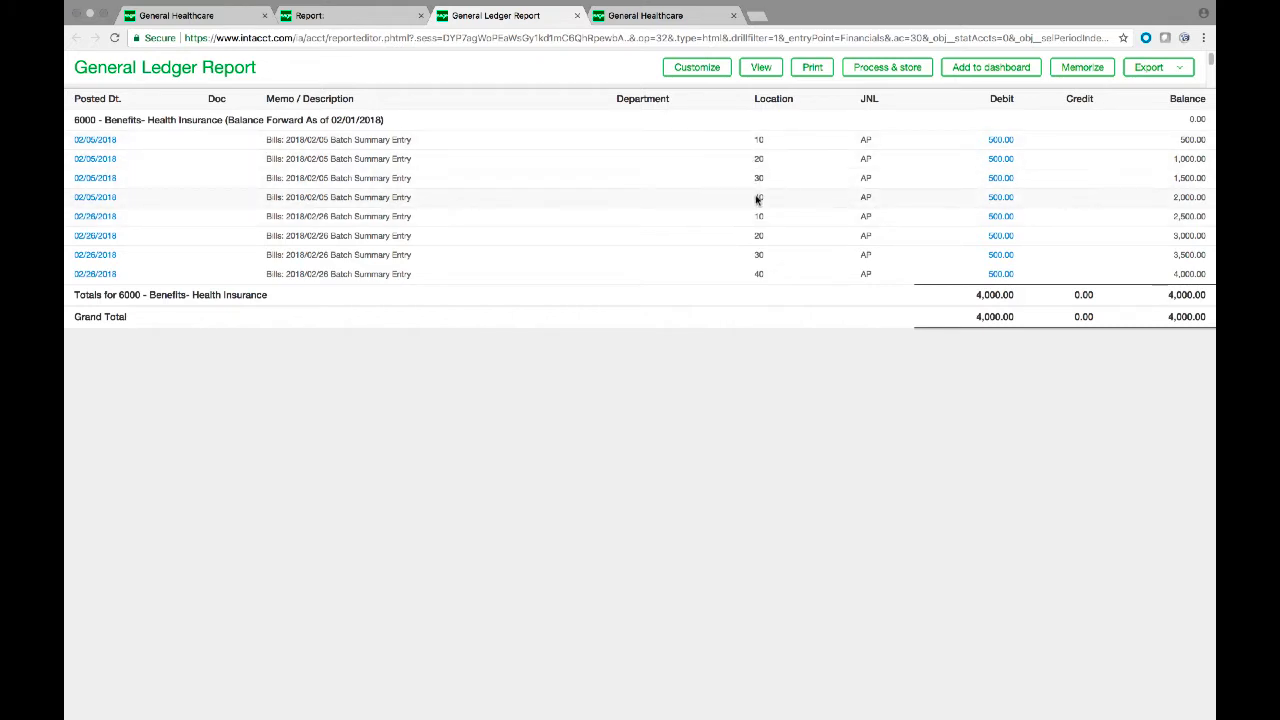
{"action": "left_click", "coordinate": [995, 142]}
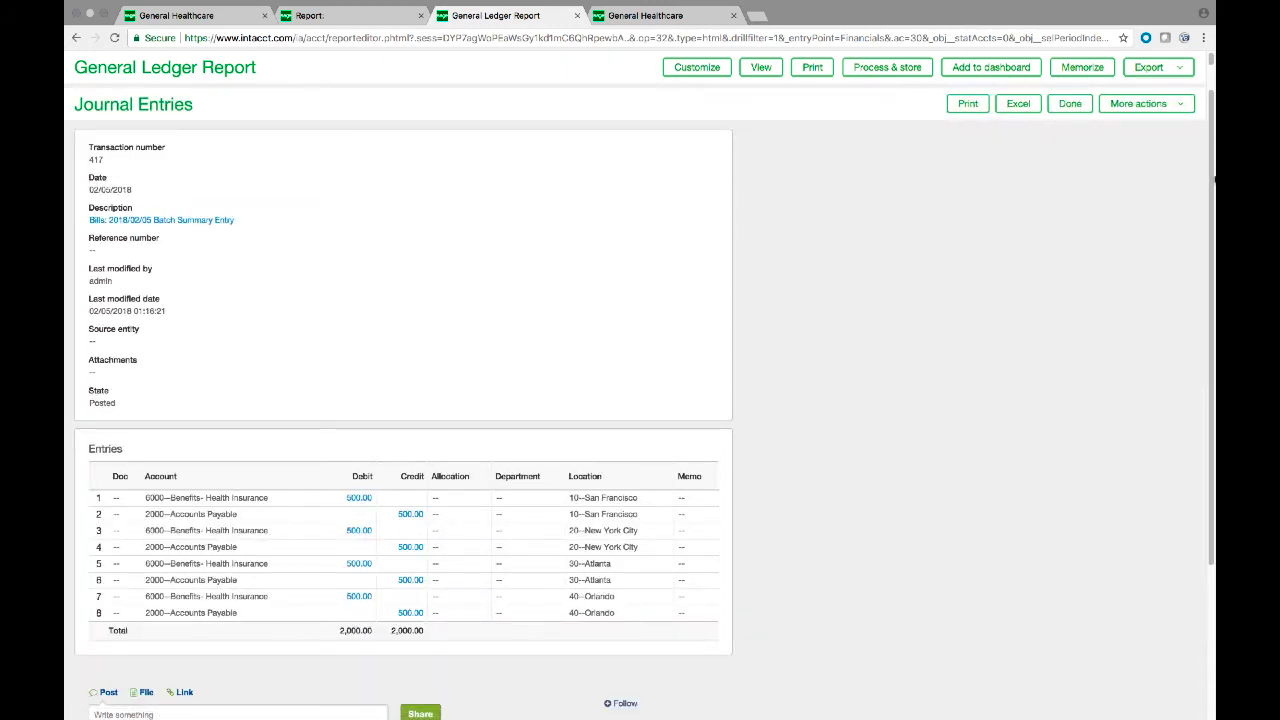
View the journal entry's audit trail, close the drill-down reports and return to the CMO dashboard
{"action": "left_click", "coordinate": [1152, 108]}
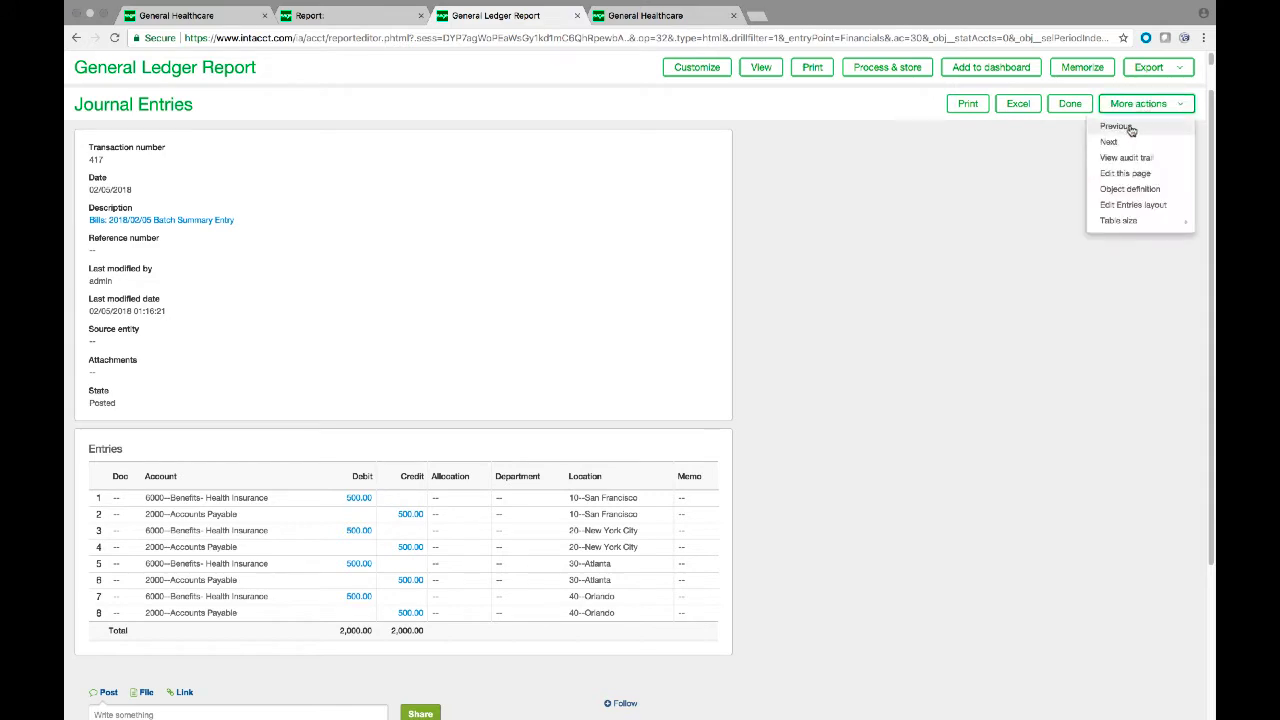
{"action": "left_click", "coordinate": [1126, 158]}
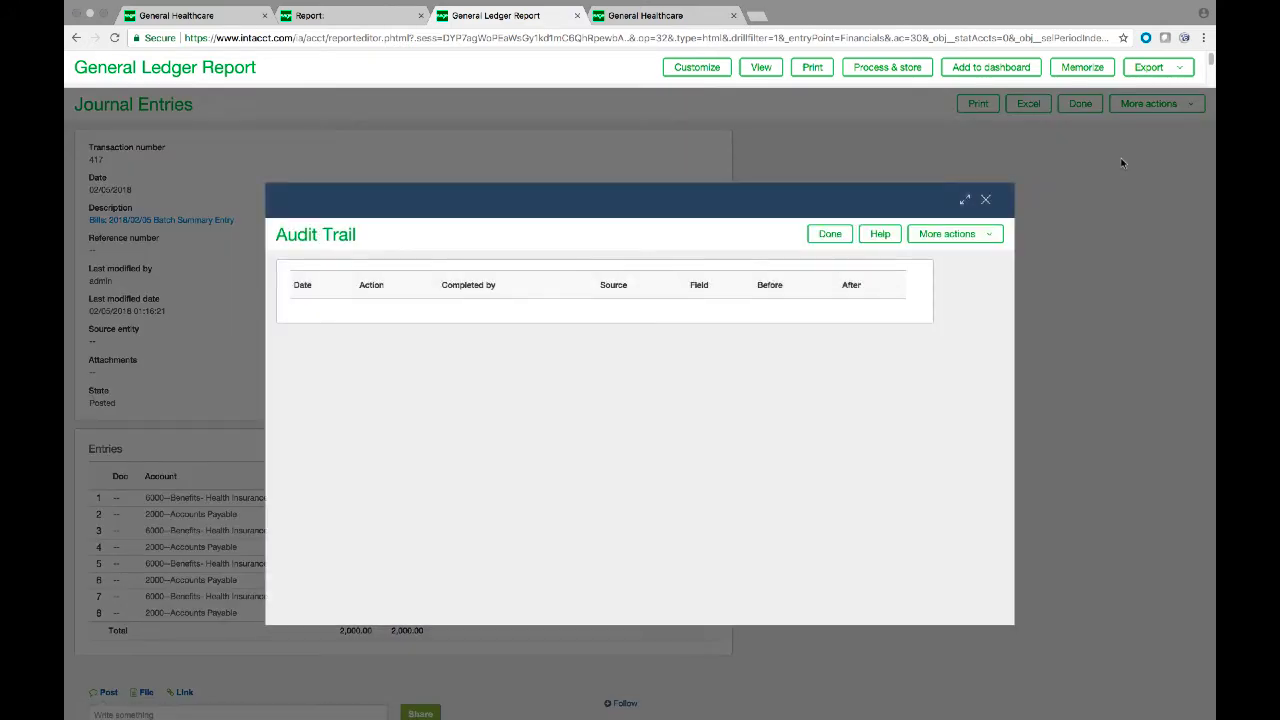
{"action": "left_click", "coordinate": [985, 199]}
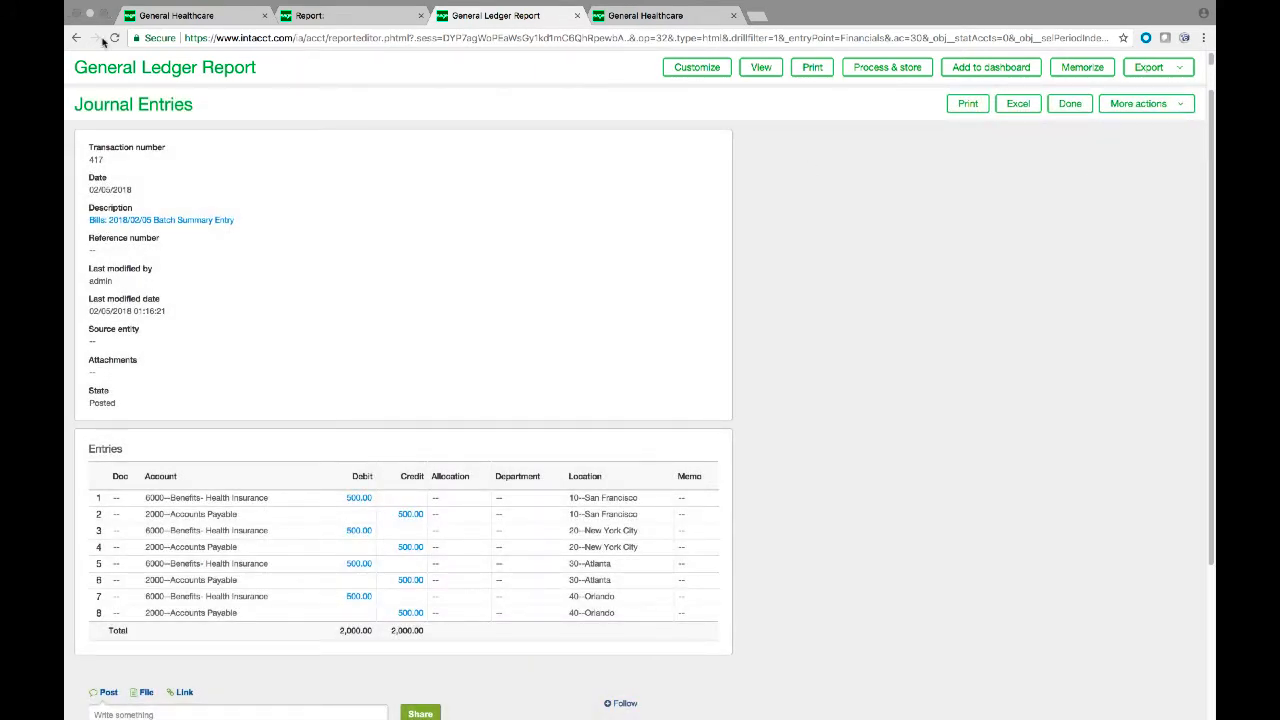
{"action": "left_click", "coordinate": [576, 15]}
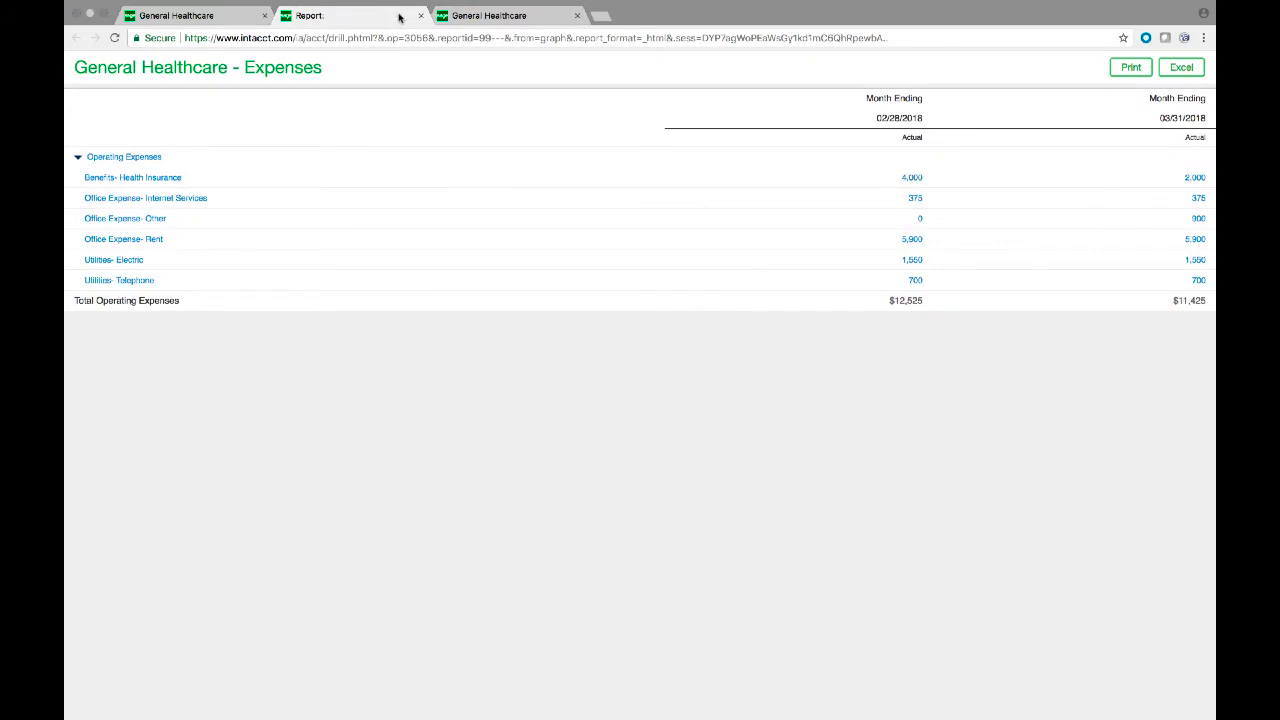
{"action": "left_click", "coordinate": [420, 15]}
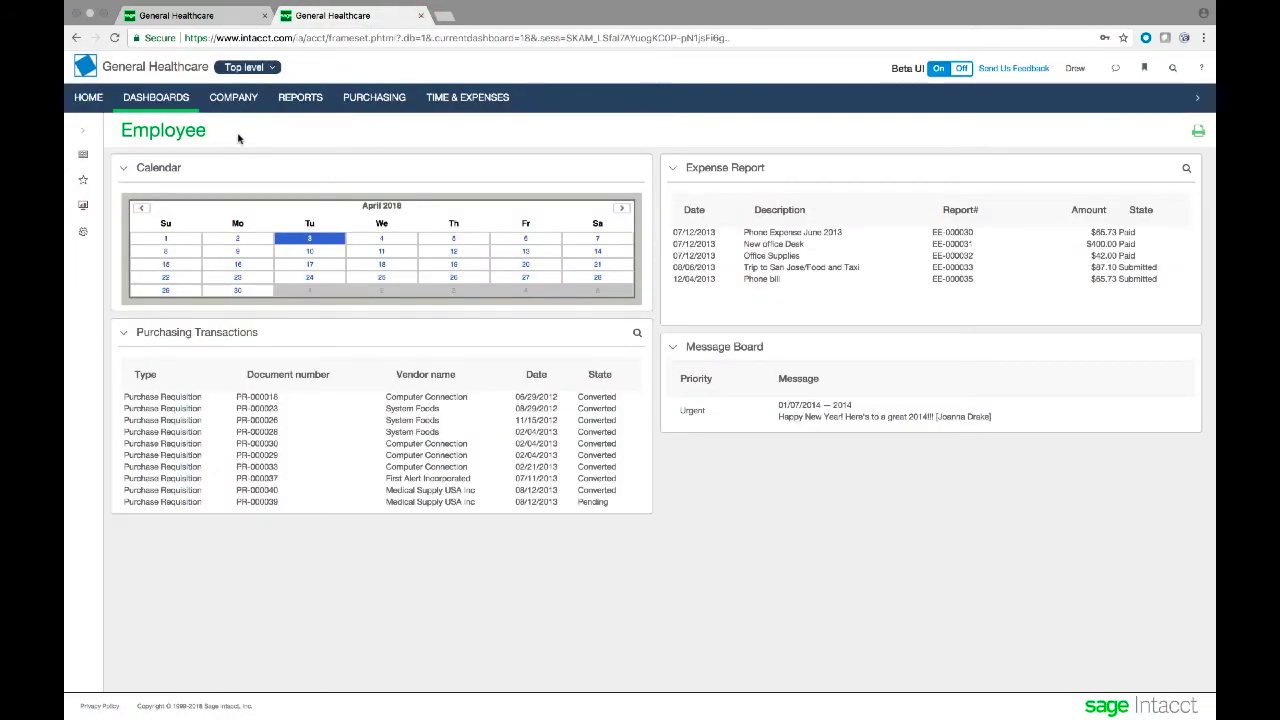
{"action": "left_click", "coordinate": [176, 15]}
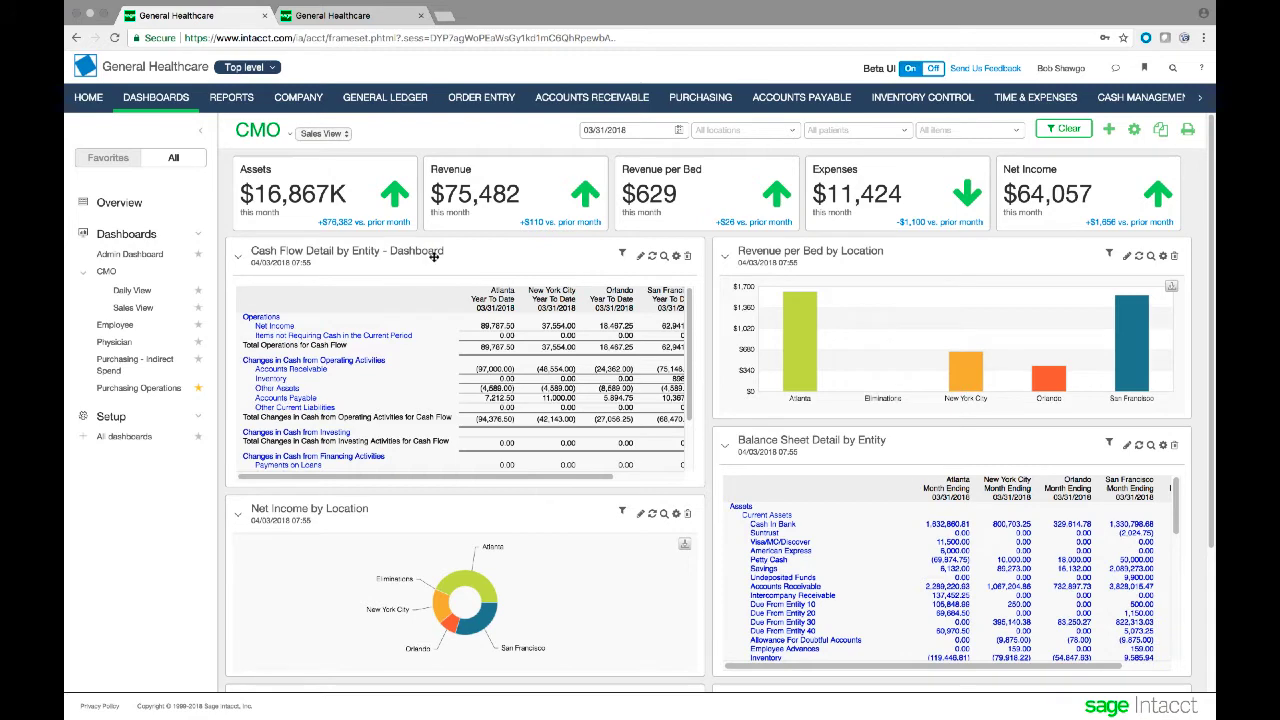
View the Admin Dashboard and the Physician dashboard, and browse the Merck Manual content embedded in the latter
{"action": "left_click", "coordinate": [132, 255]}
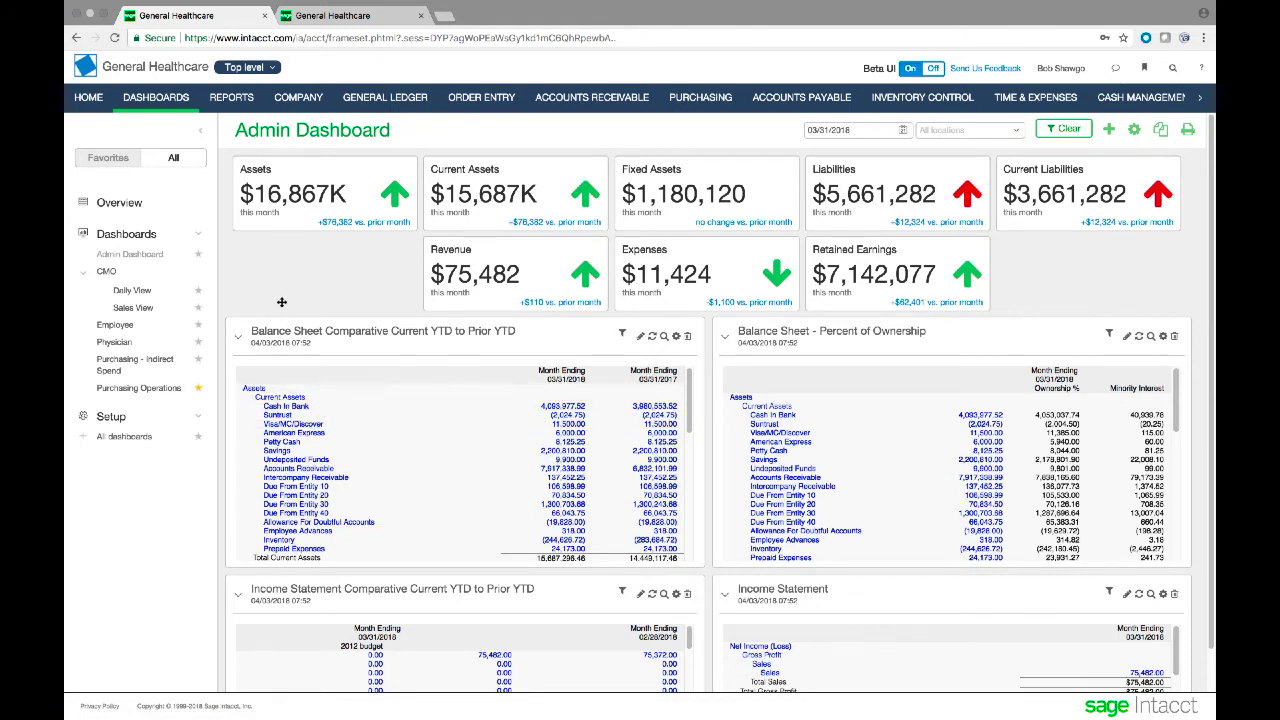
{"action": "left_click", "coordinate": [116, 343]}
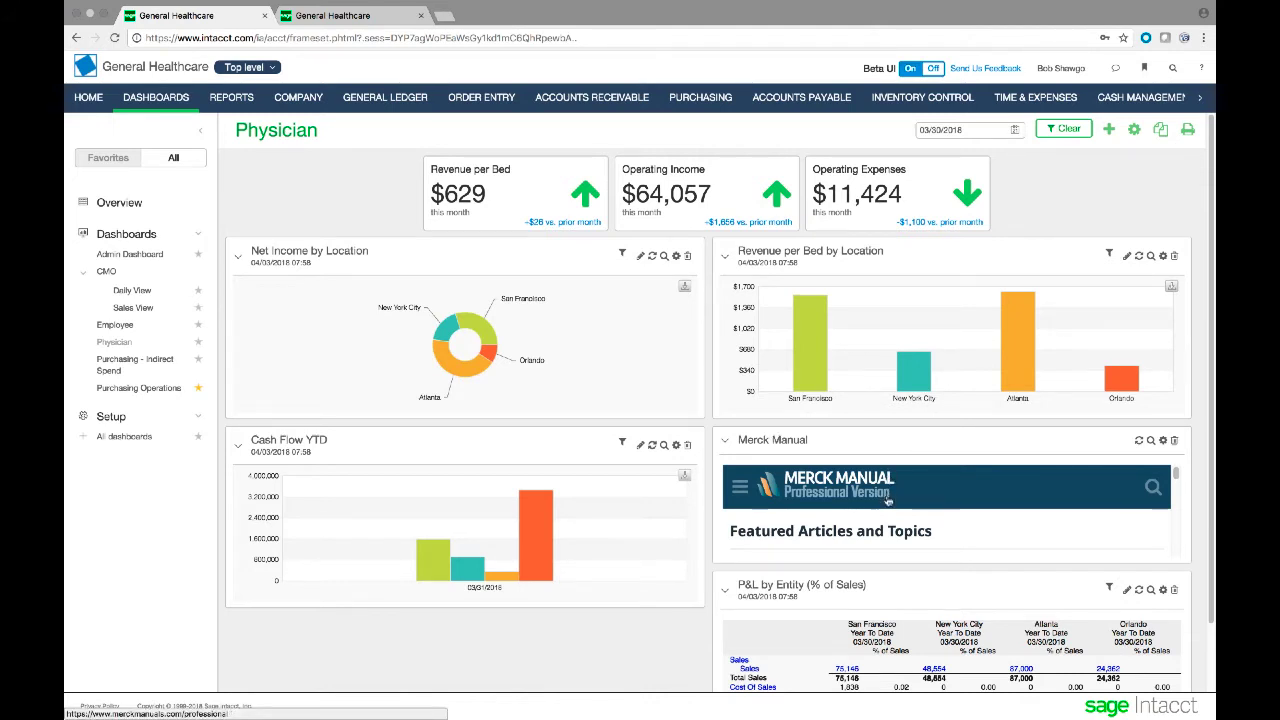
{"action": "scroll", "coordinate": [1018, 503], "scroll_direction": "down", "scroll_amount": 1}
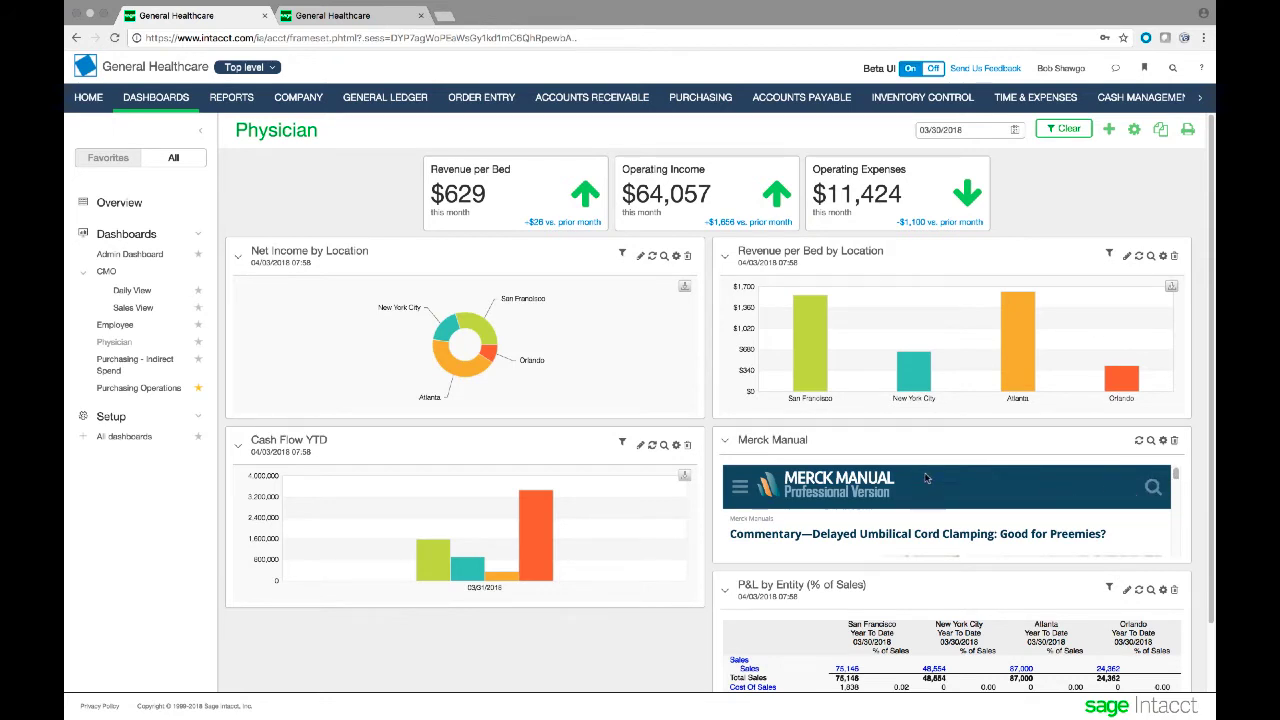
{"action": "scroll", "coordinate": [926, 478], "scroll_direction": "up", "scroll_amount": 1}
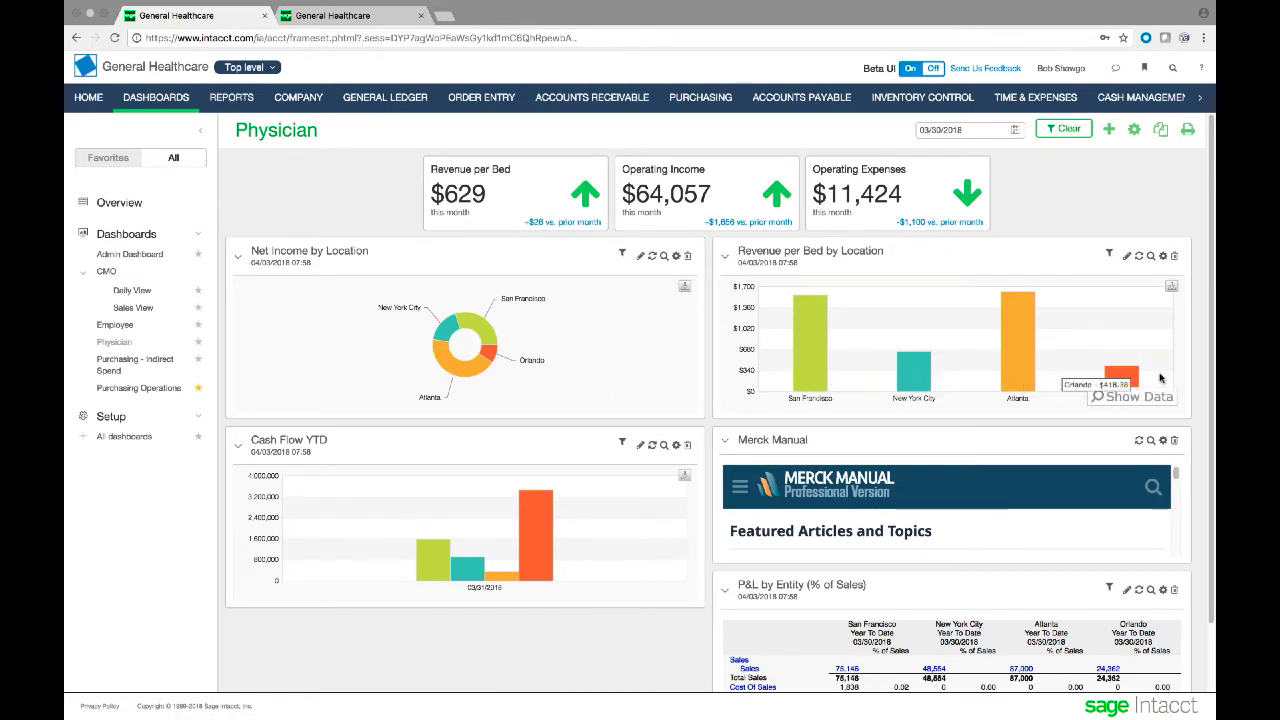
Open the full Cash Flow Detail by Entity report from the CMO Sales View, and inspect the accounts under Net Income
{"action": "left_click", "coordinate": [128, 308]}
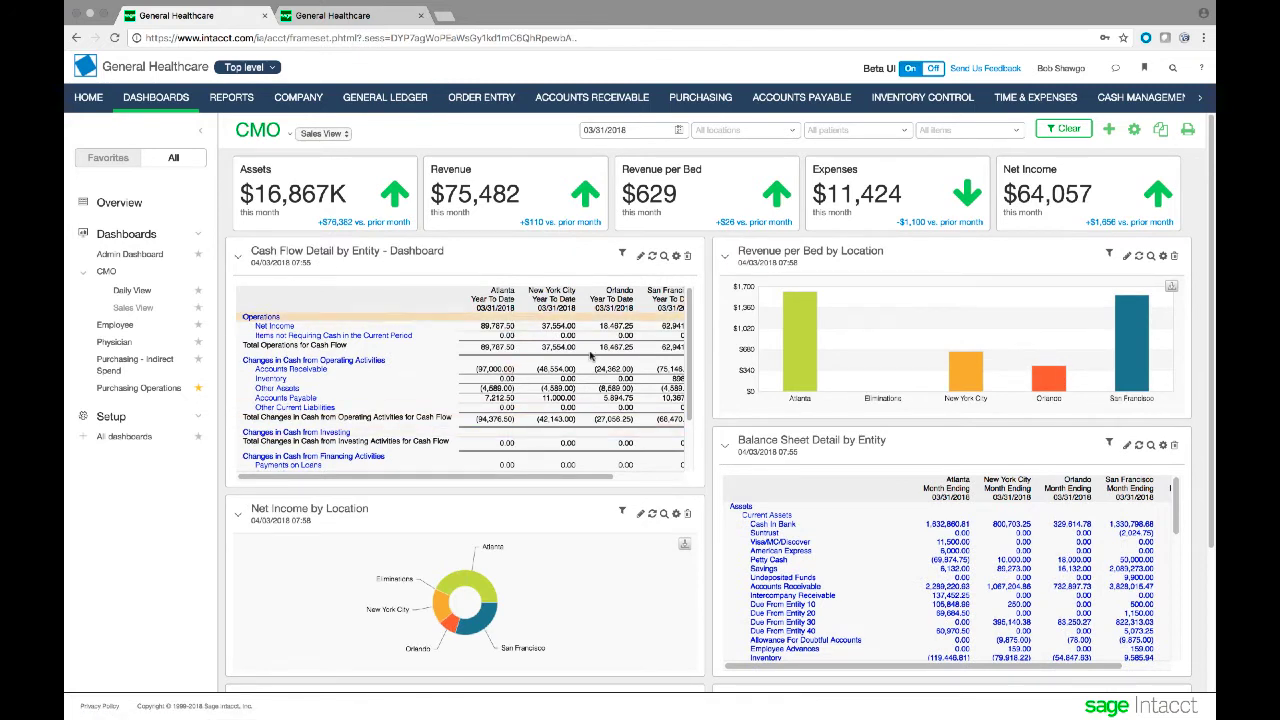
{"action": "left_click", "coordinate": [665, 258]}
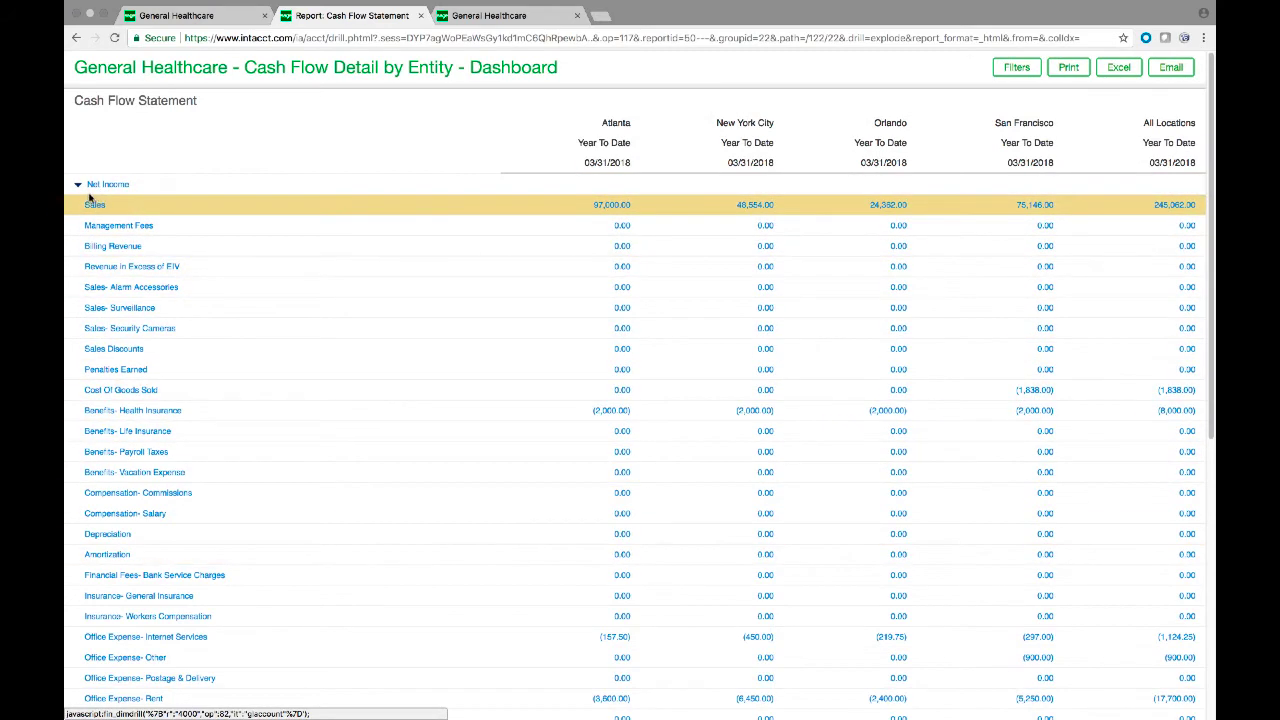
{"action": "left_click", "coordinate": [85, 187]}
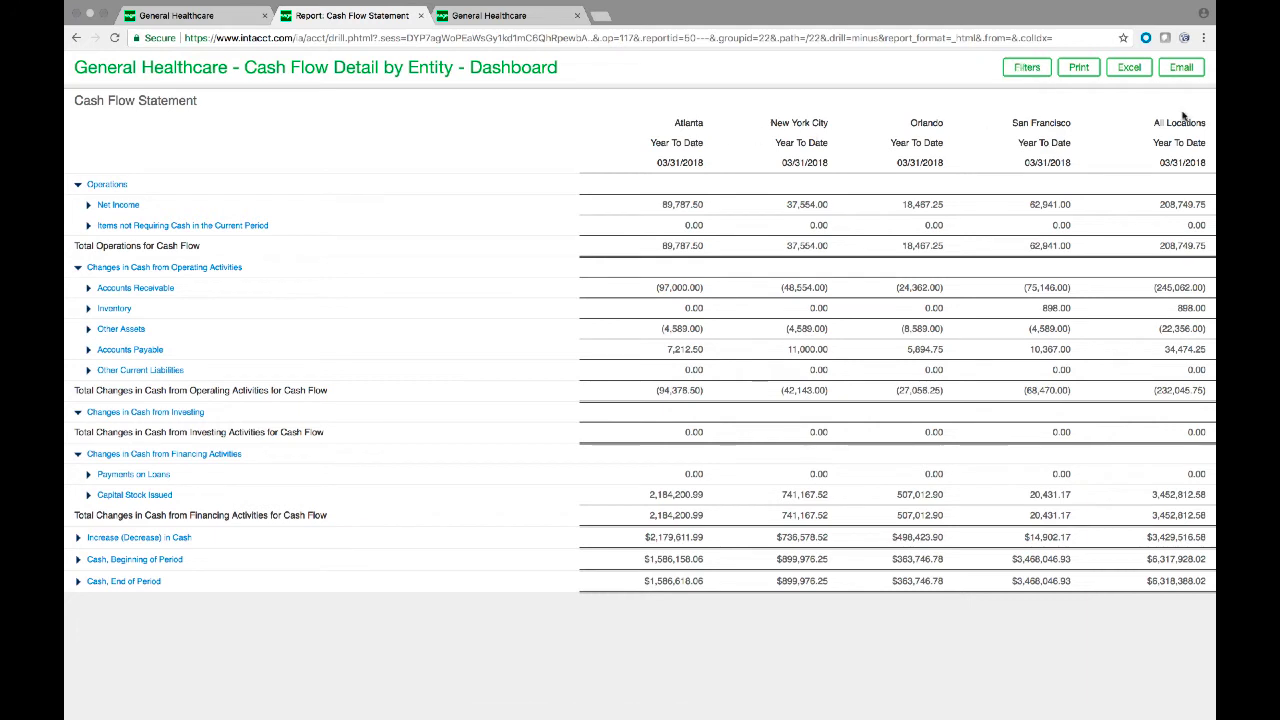
Run the cash flow report filtered to location 20--New York City, and close it to return to the dashboard
{"action": "left_click", "coordinate": [1027, 67]}
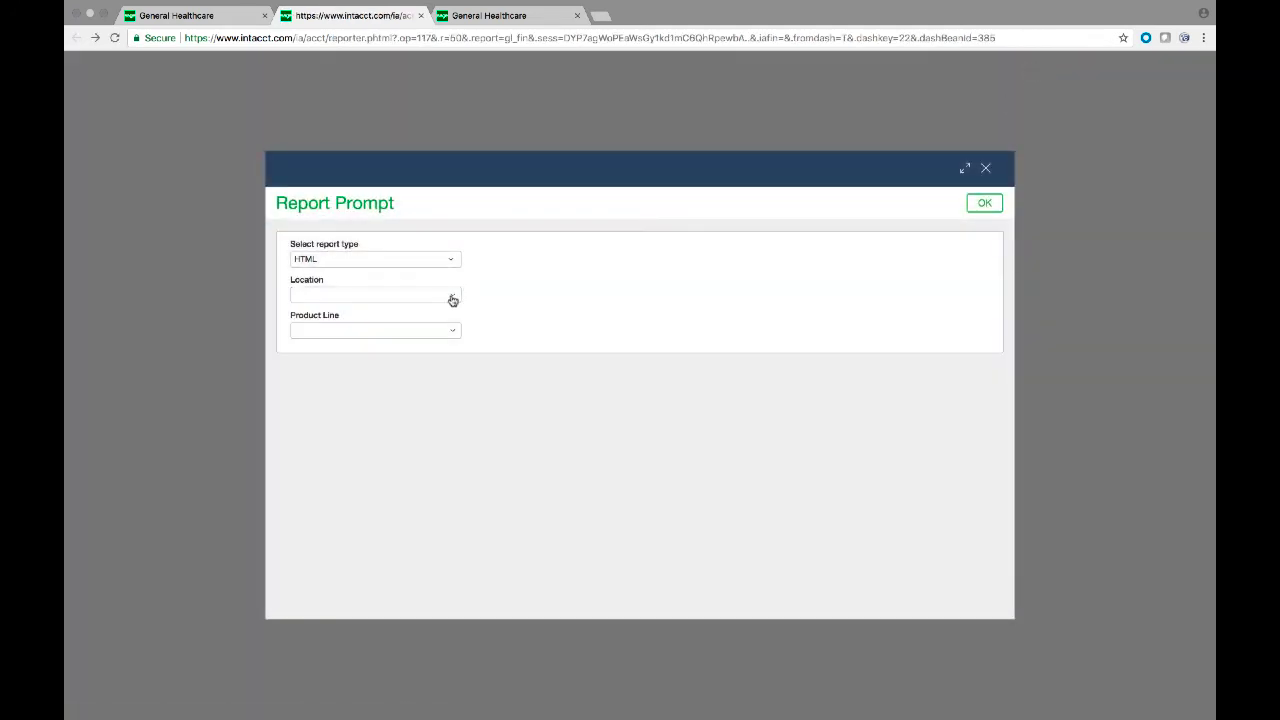
{"action": "left_click", "coordinate": [452, 300]}
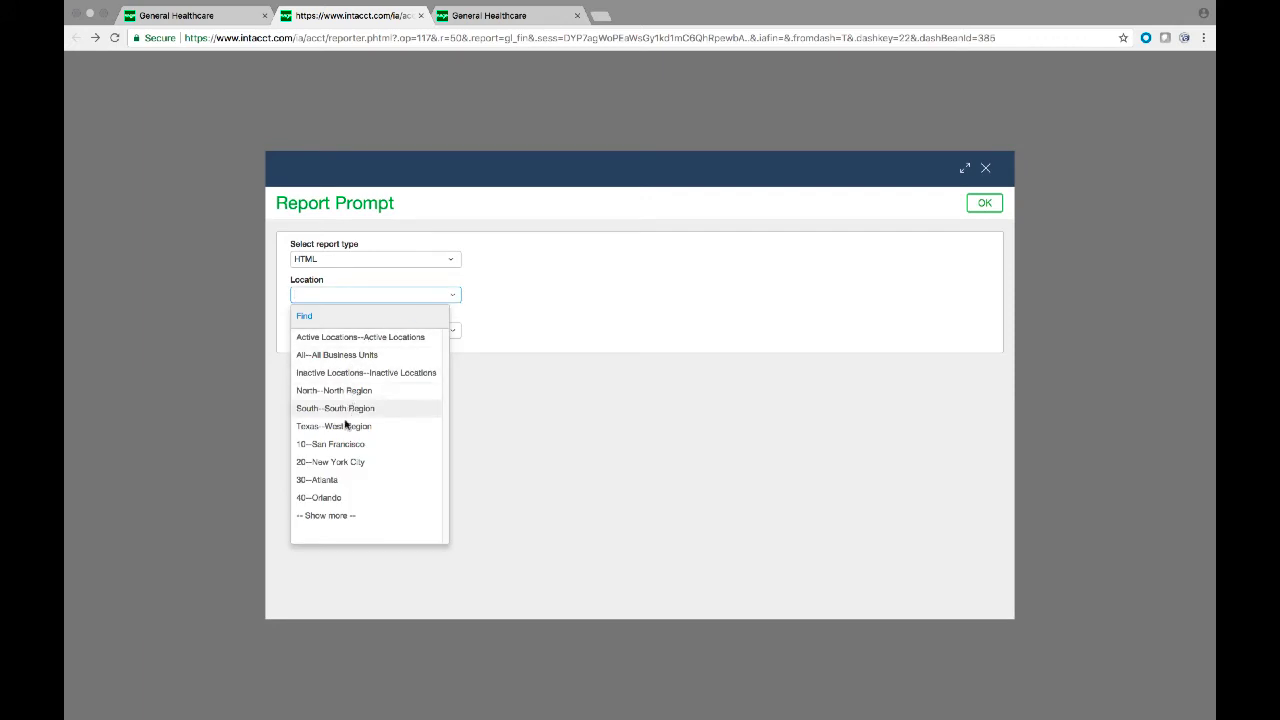
{"action": "left_click", "coordinate": [334, 462]}
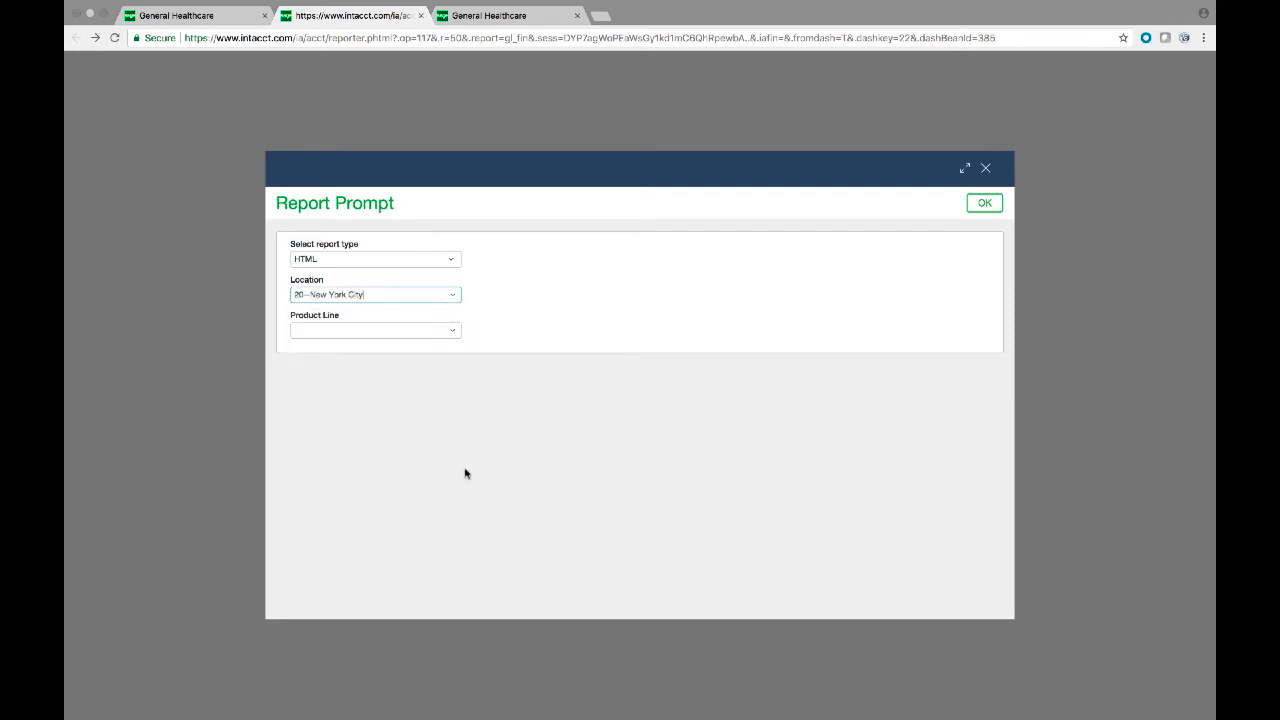
{"action": "left_click", "coordinate": [984, 203]}
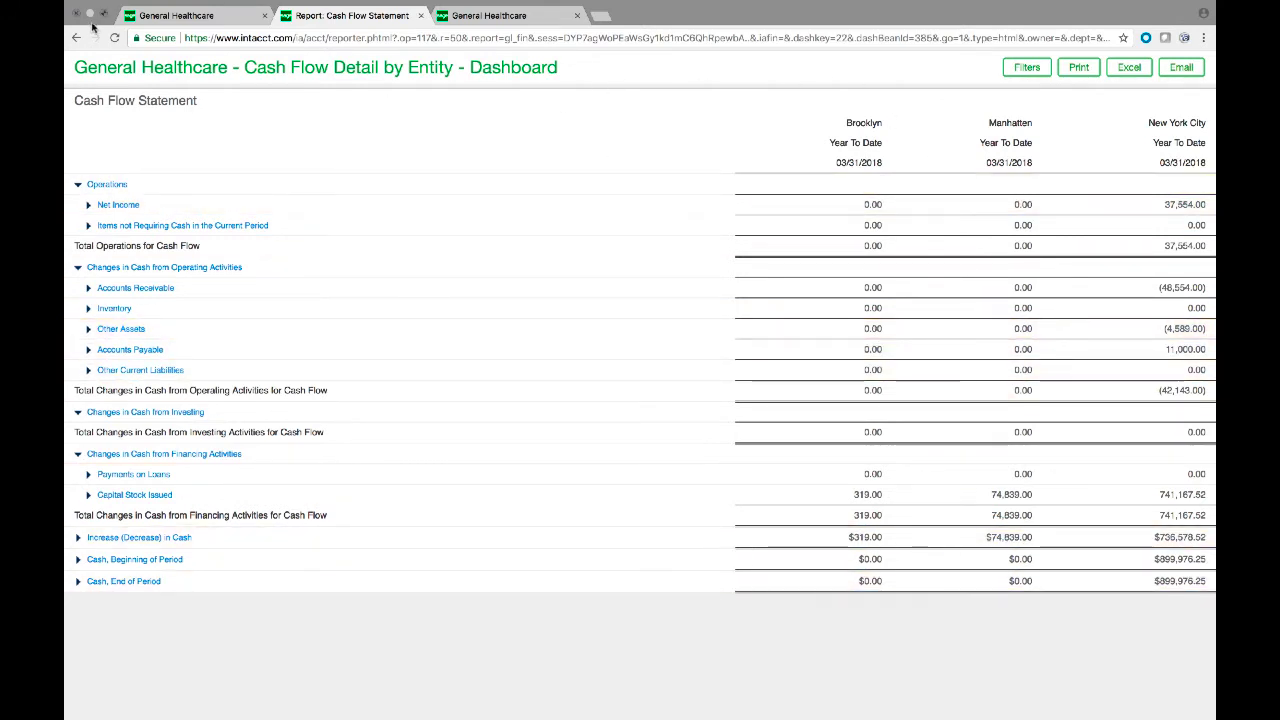
{"action": "left_click", "coordinate": [421, 16]}
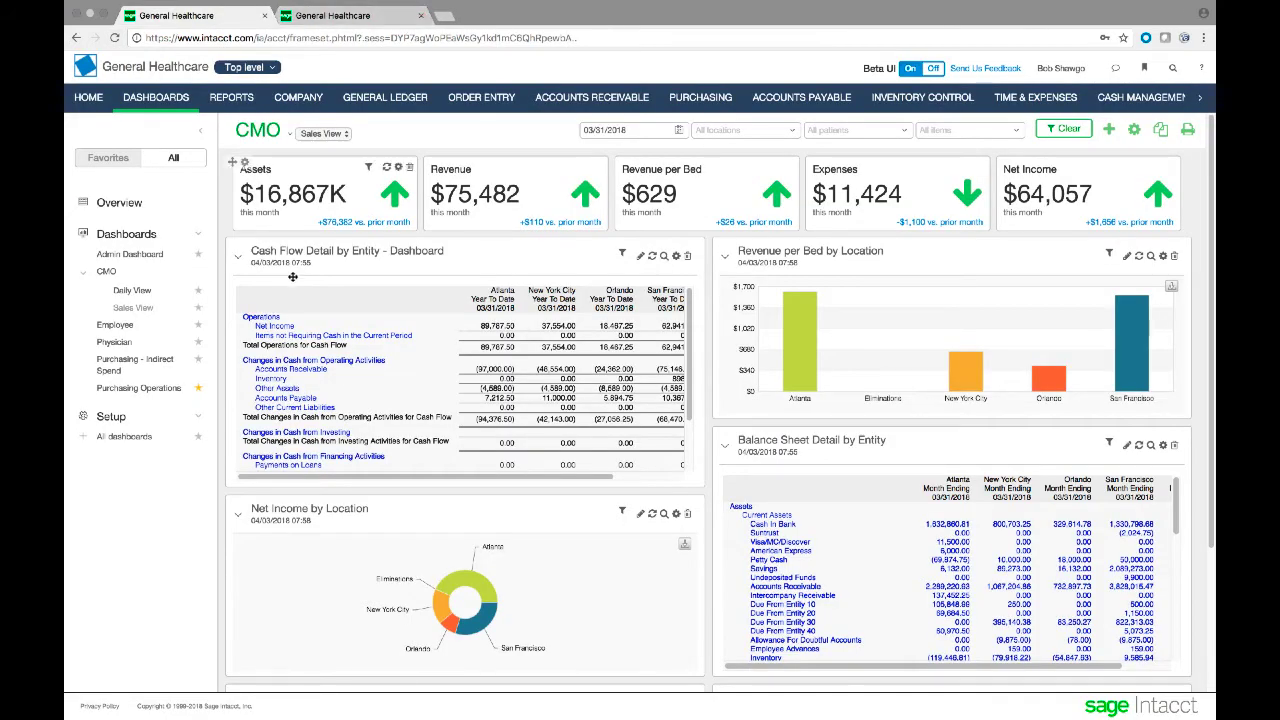
Examine the Revenue per Bed and Net Income by Location charts, and the Company and Weekly Revenue by Item components below
{"action": "mouse_move", "coordinate": [808, 380]}
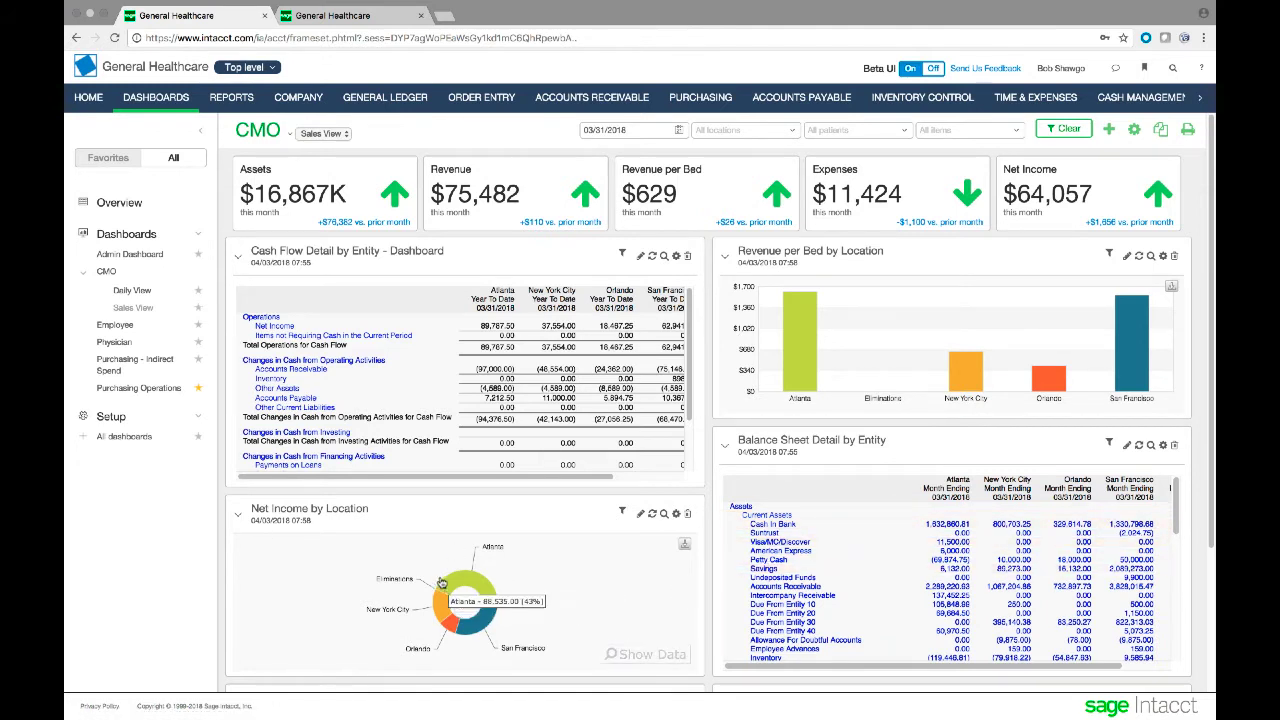
{"action": "mouse_move", "coordinate": [515, 580]}
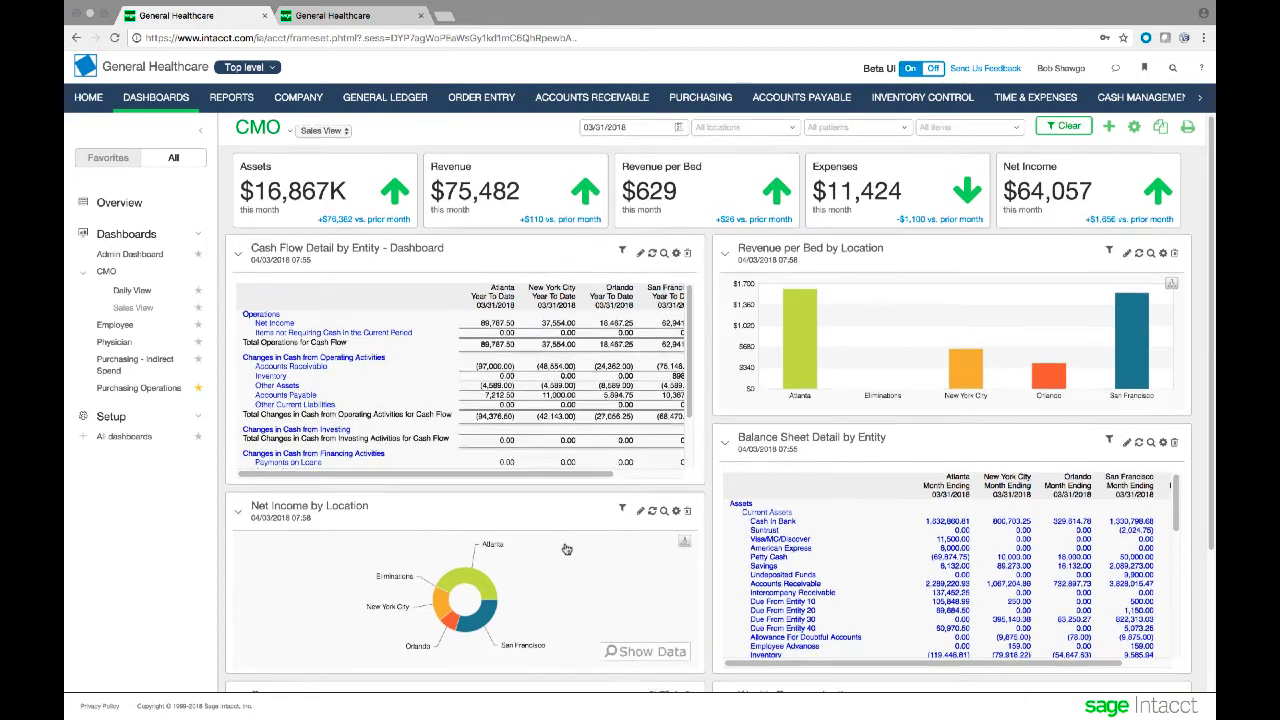
{"action": "scroll", "coordinate": [564, 552], "scroll_direction": "down", "scroll_amount": 3}
{"action": "scroll", "coordinate": [566, 549], "scroll_direction": "down", "scroll_amount": 2}
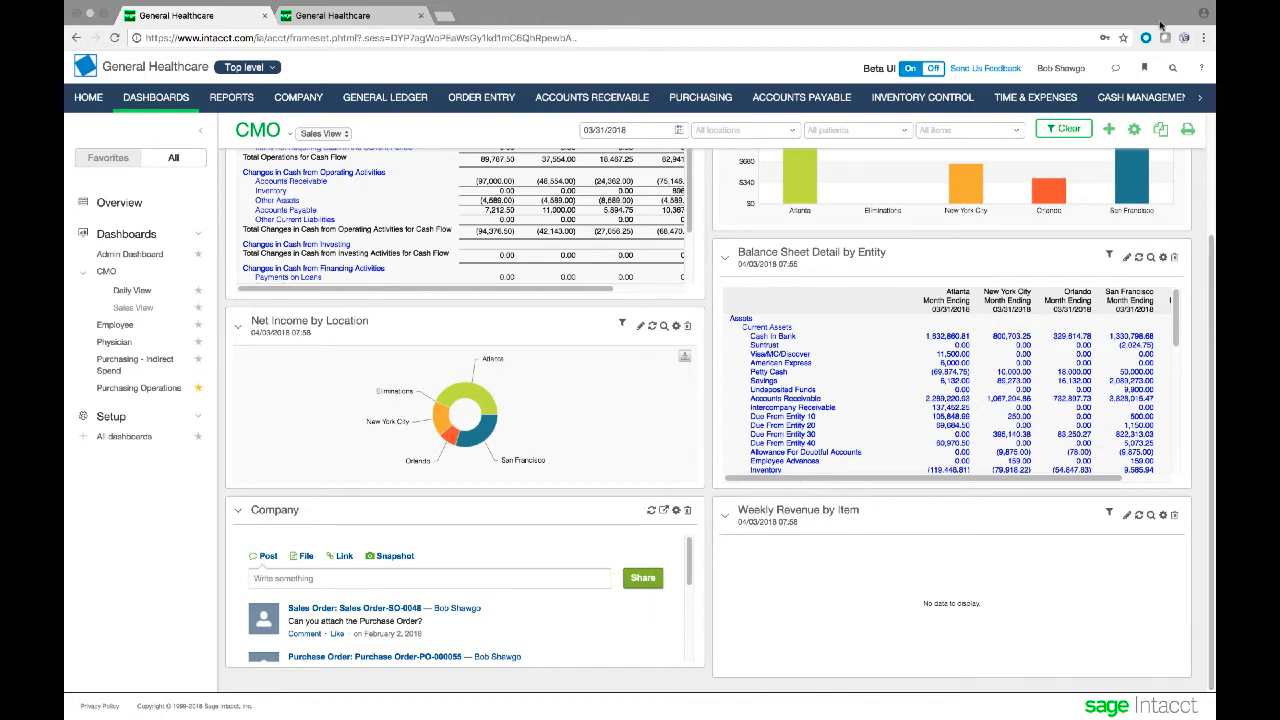
Preview the recent Intacct Collaborate posts, close the feed and return to the start of the CMO dashboard
{"action": "left_click", "coordinate": [1118, 71]}
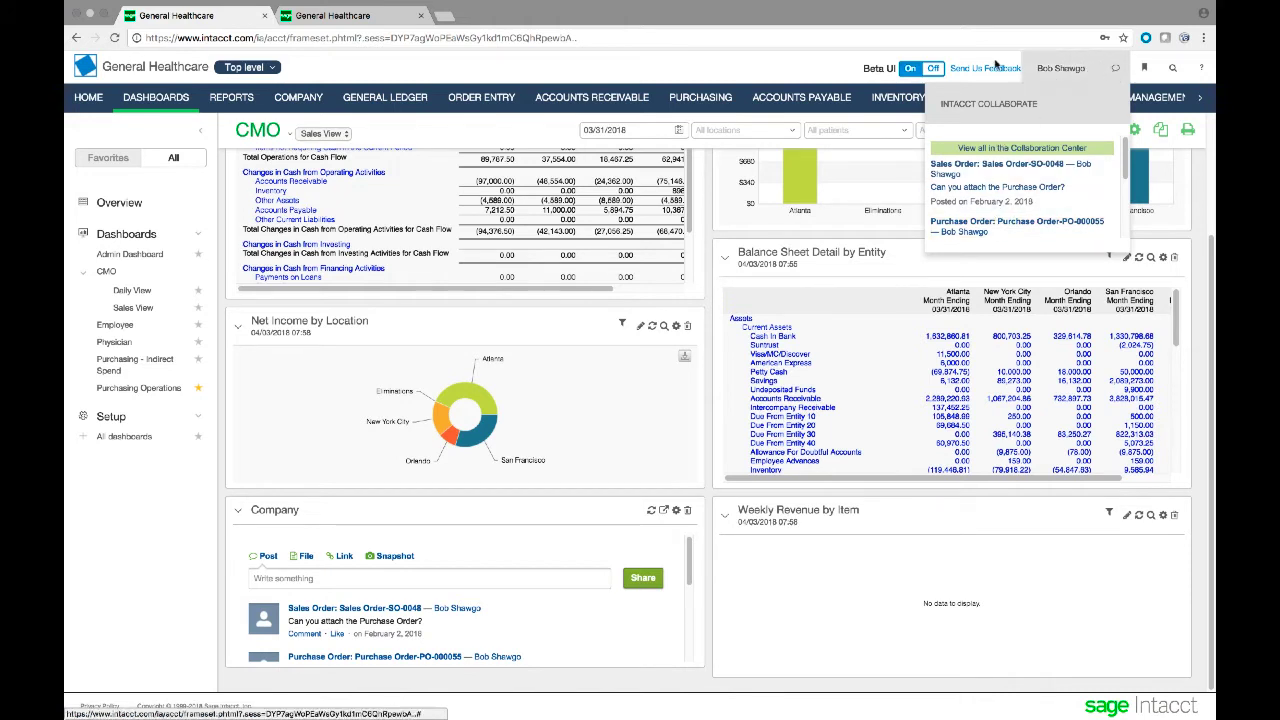
{"action": "left_click", "coordinate": [770, 69]}
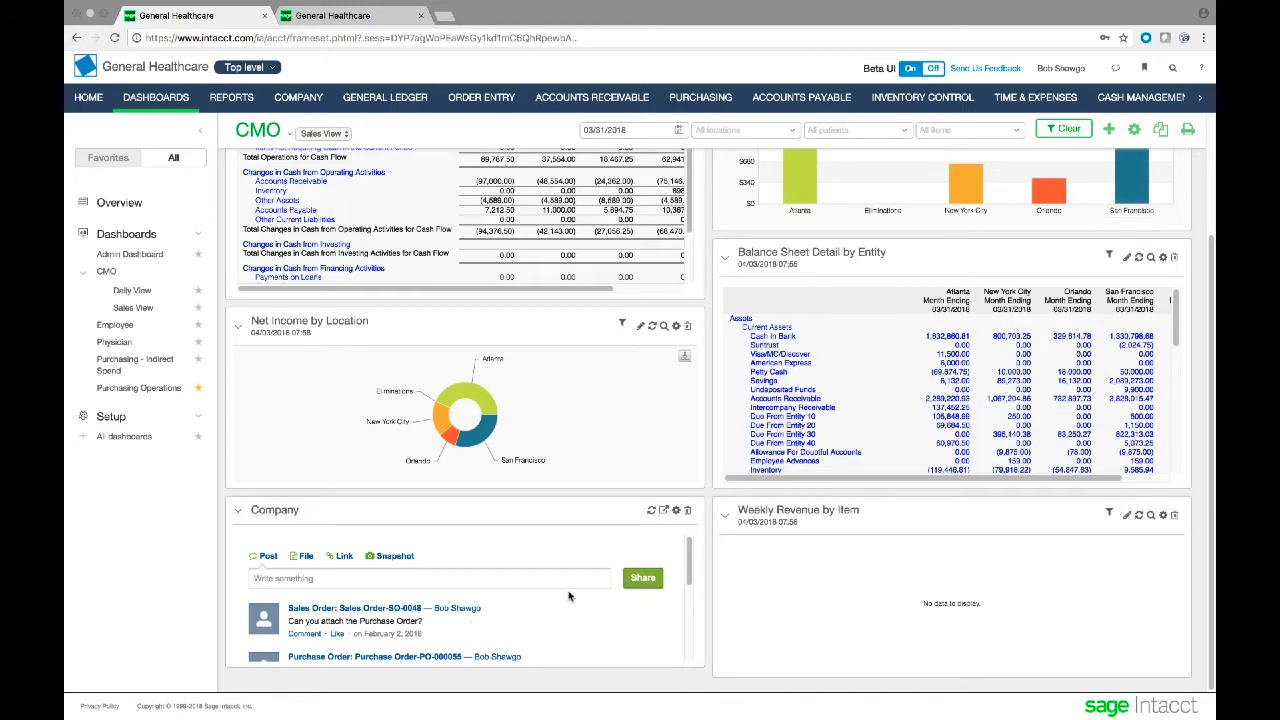
{"action": "scroll", "coordinate": [569, 597], "scroll_direction": "up", "scroll_amount": 3}
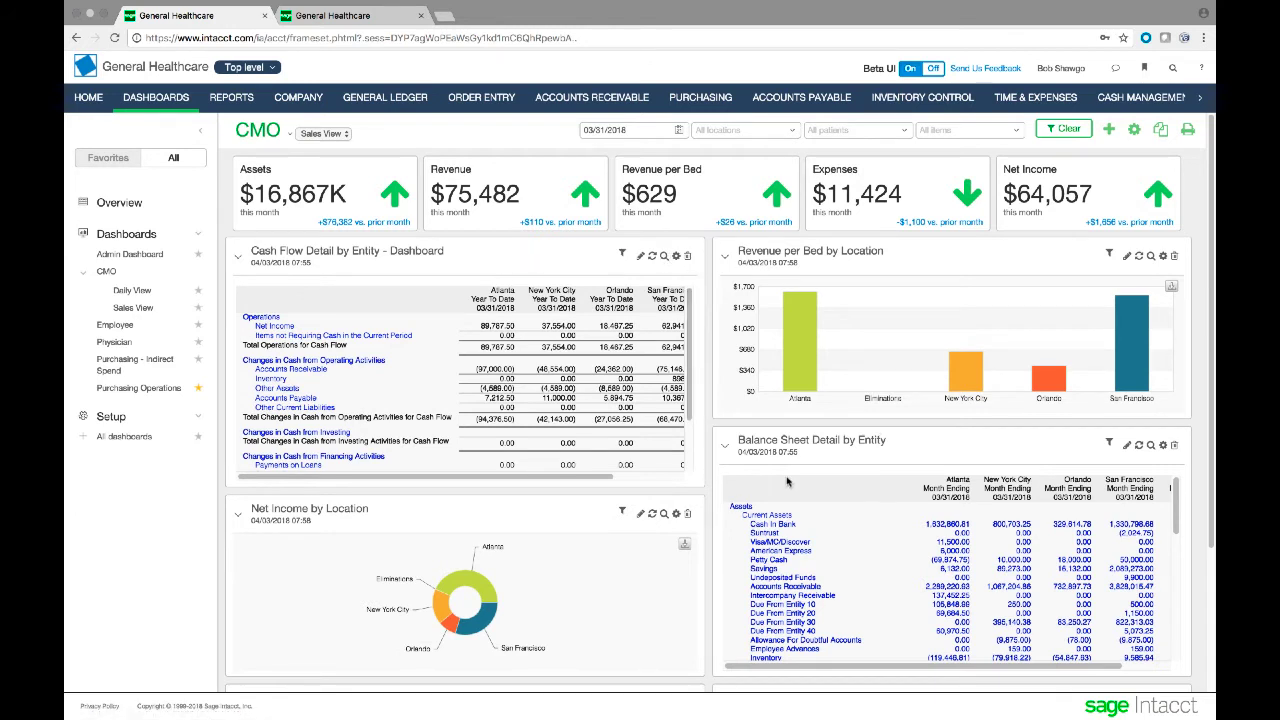
Open the Reports Center and look over its list of financial reports
{"action": "left_click", "coordinate": [242, 102]}
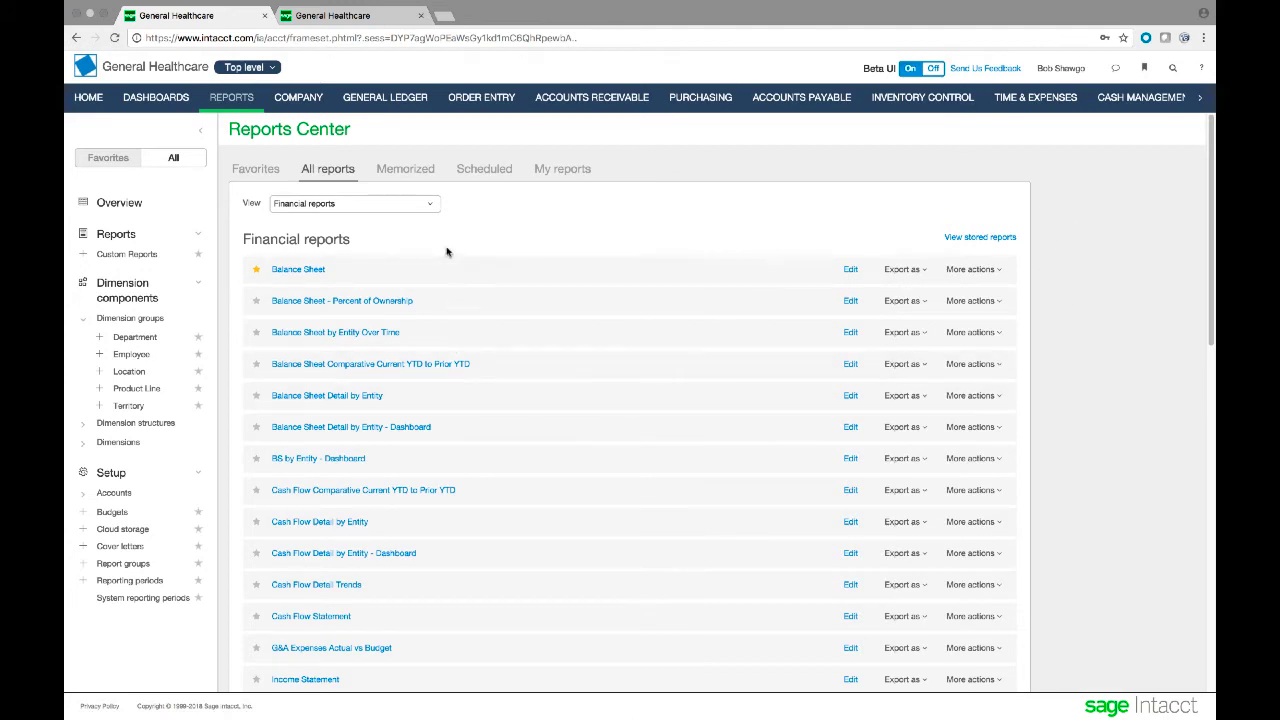
{"action": "scroll", "coordinate": [400, 480], "scroll_direction": "down", "scroll_amount": 5}
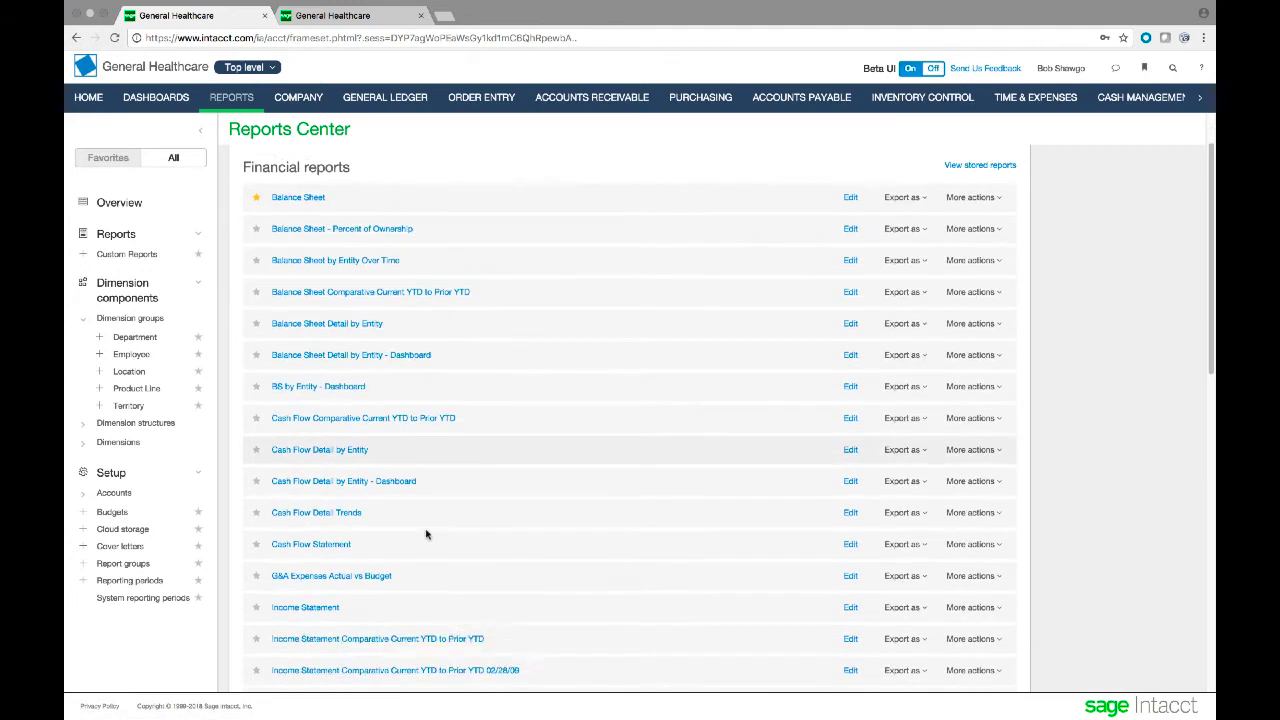
{"action": "scroll", "coordinate": [425, 535], "scroll_direction": "up", "scroll_amount": 5}
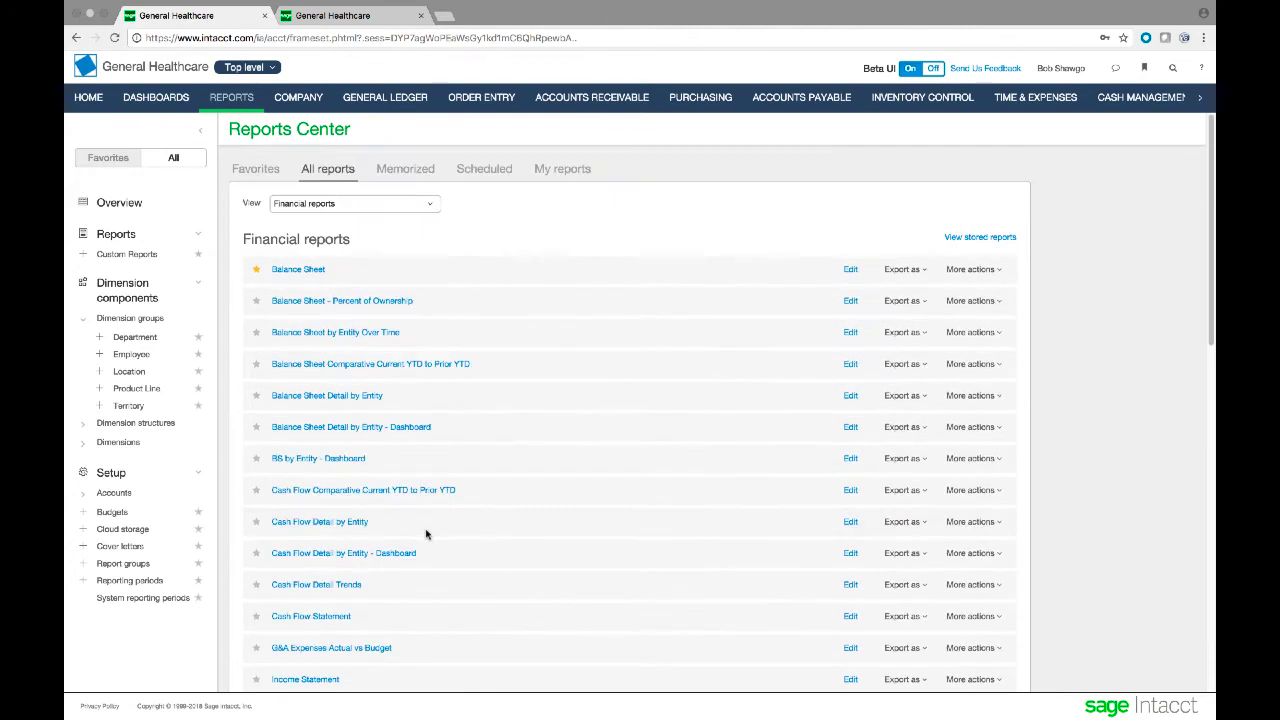
Filter the report list to Accounts Payable and look through the available reports
{"action": "left_click", "coordinate": [432, 205]}
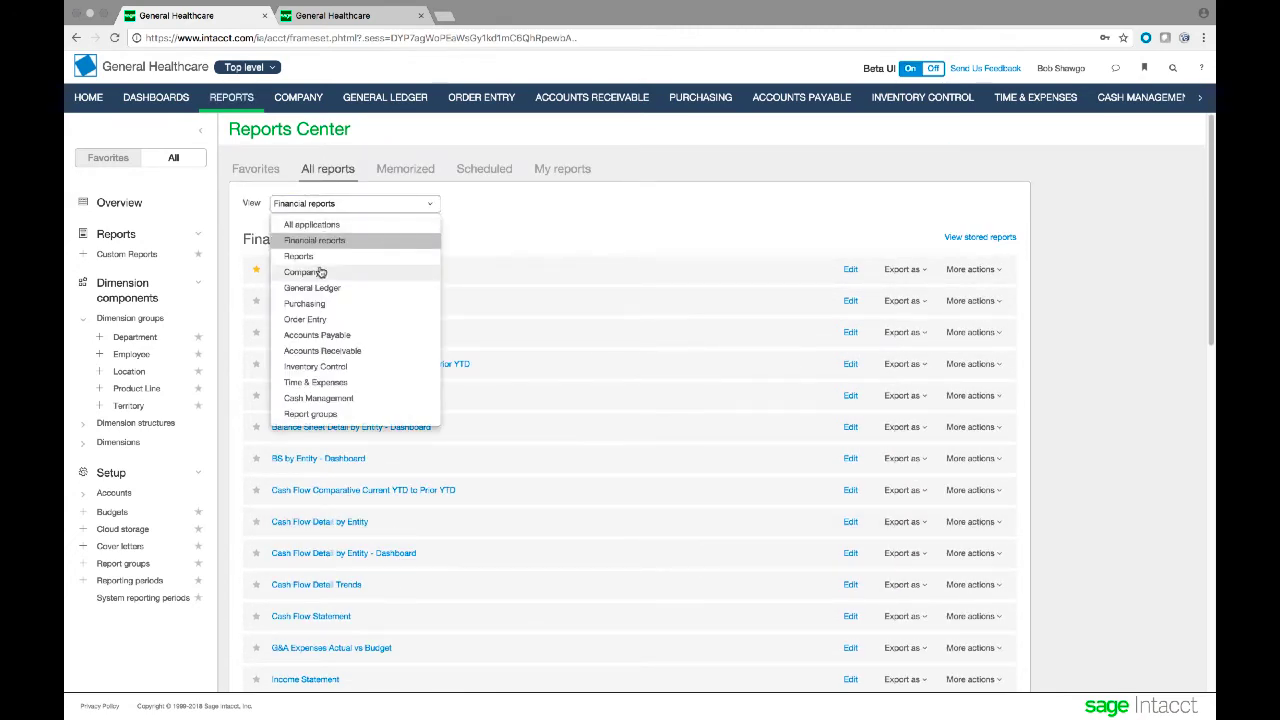
{"action": "left_click", "coordinate": [317, 336]}
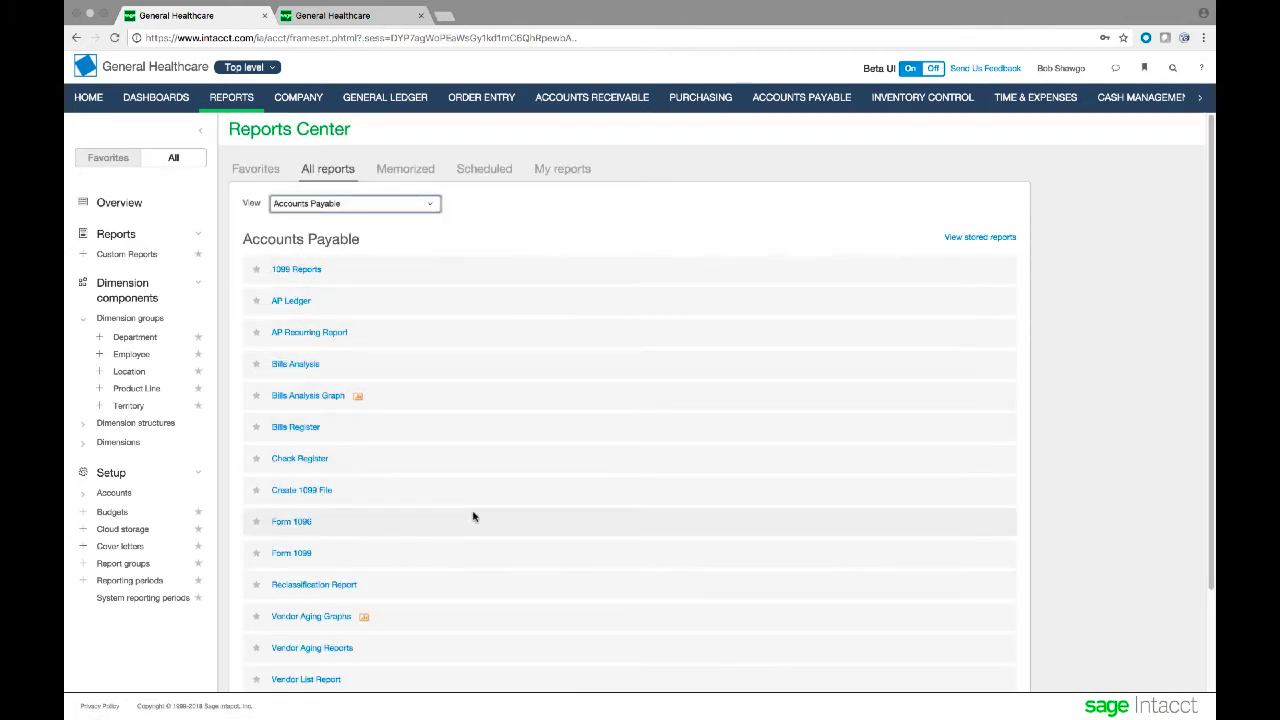
{"action": "scroll", "coordinate": [476, 472], "scroll_direction": "down", "scroll_amount": 3}
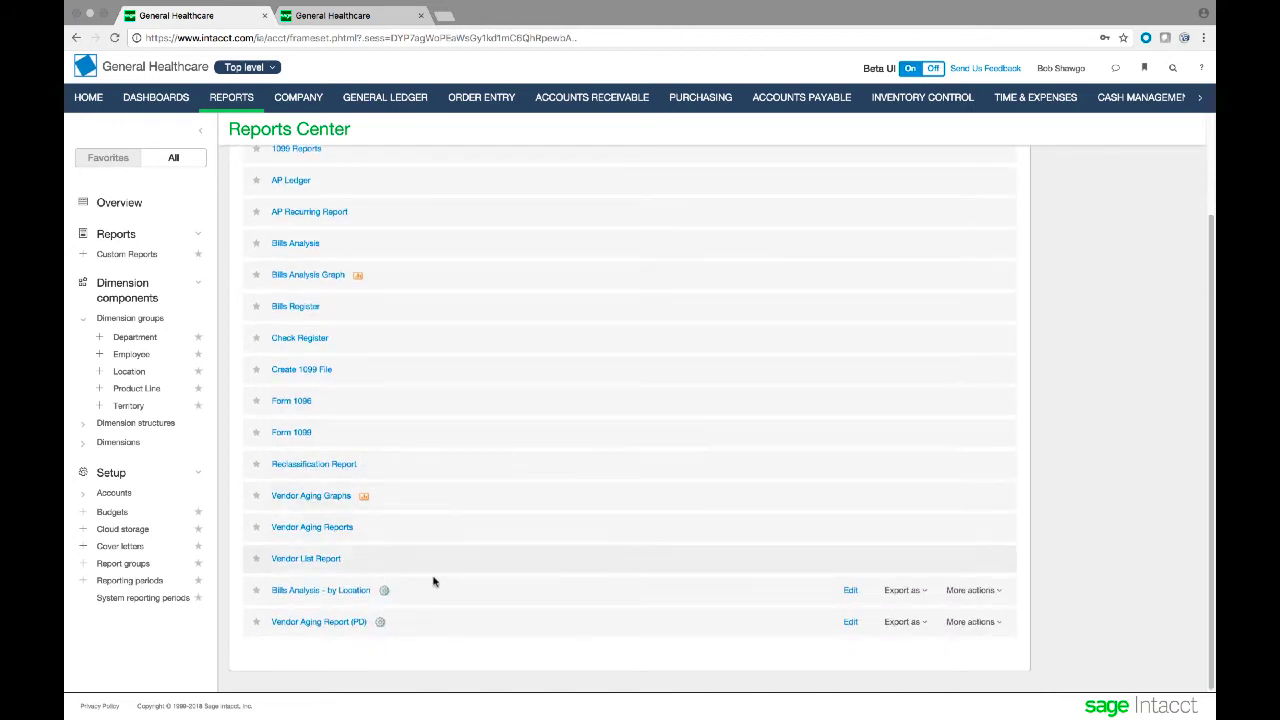
{"action": "scroll", "coordinate": [436, 500], "scroll_direction": "up", "scroll_amount": 3}
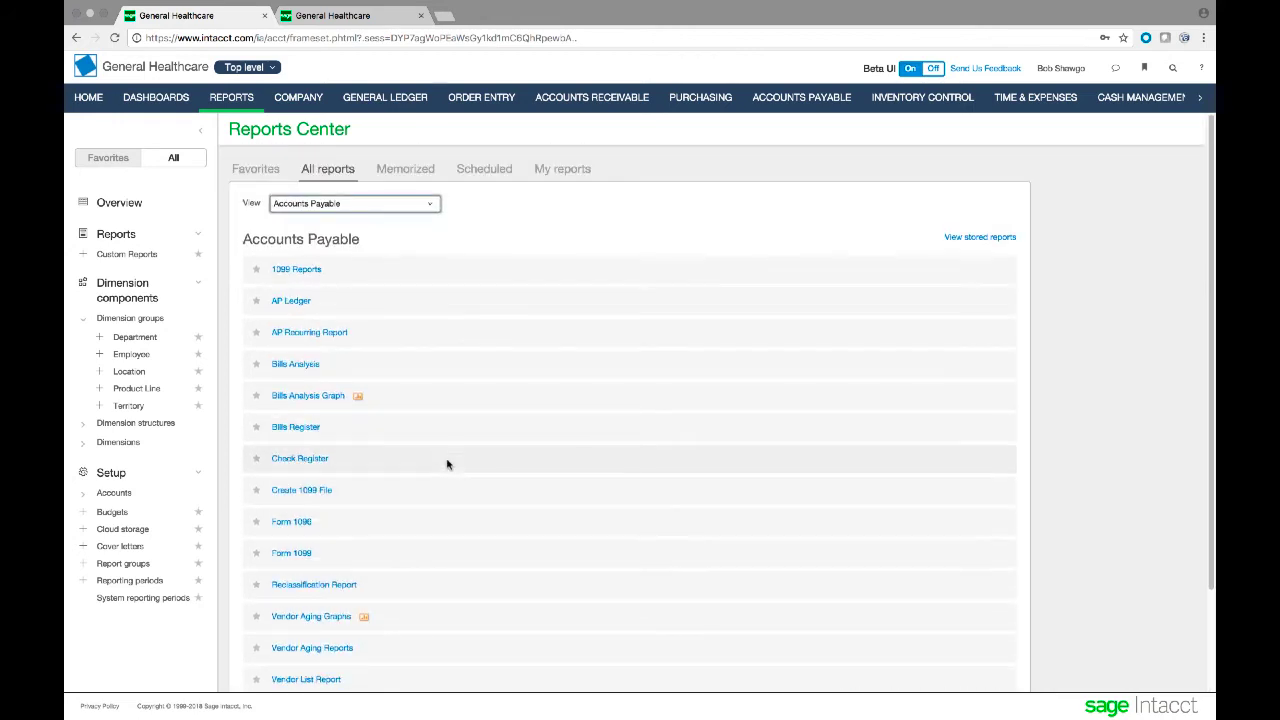
Return to the financial reports, mark Balance Sheet - Percent of Ownership as a favorite, and view the favorite reports
{"action": "left_click", "coordinate": [435, 205]}
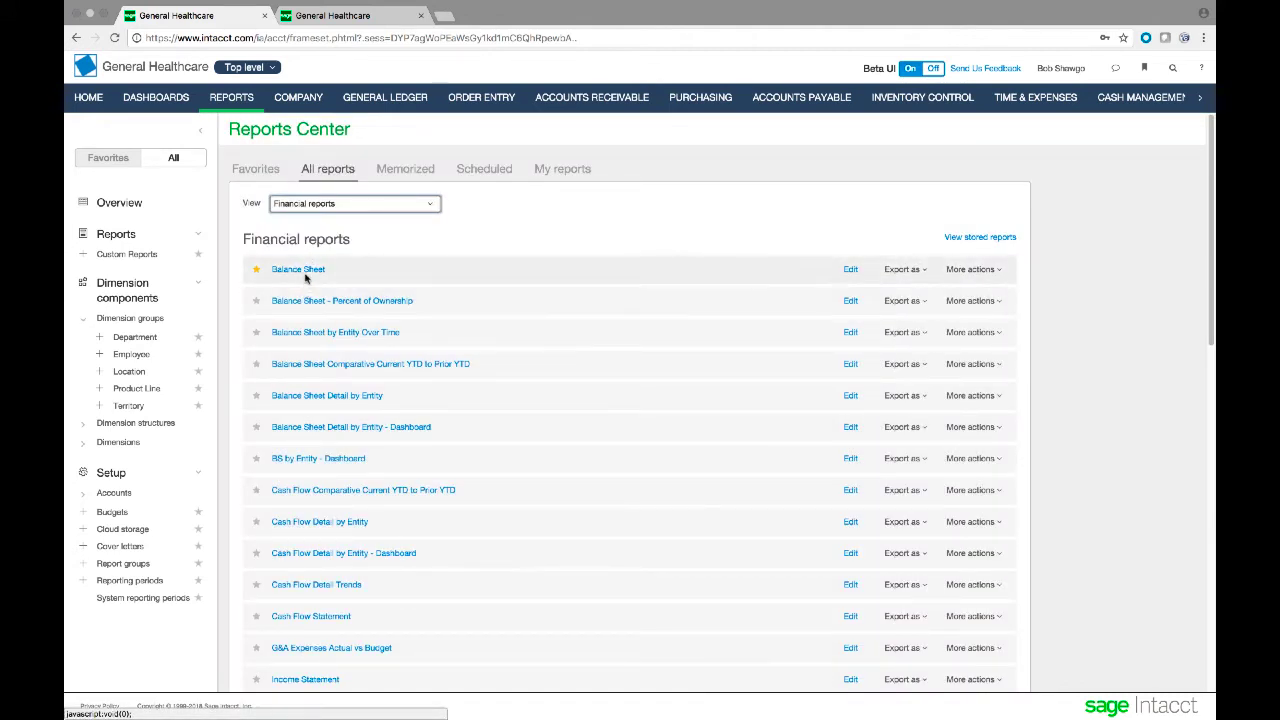
{"action": "left_click", "coordinate": [256, 300]}
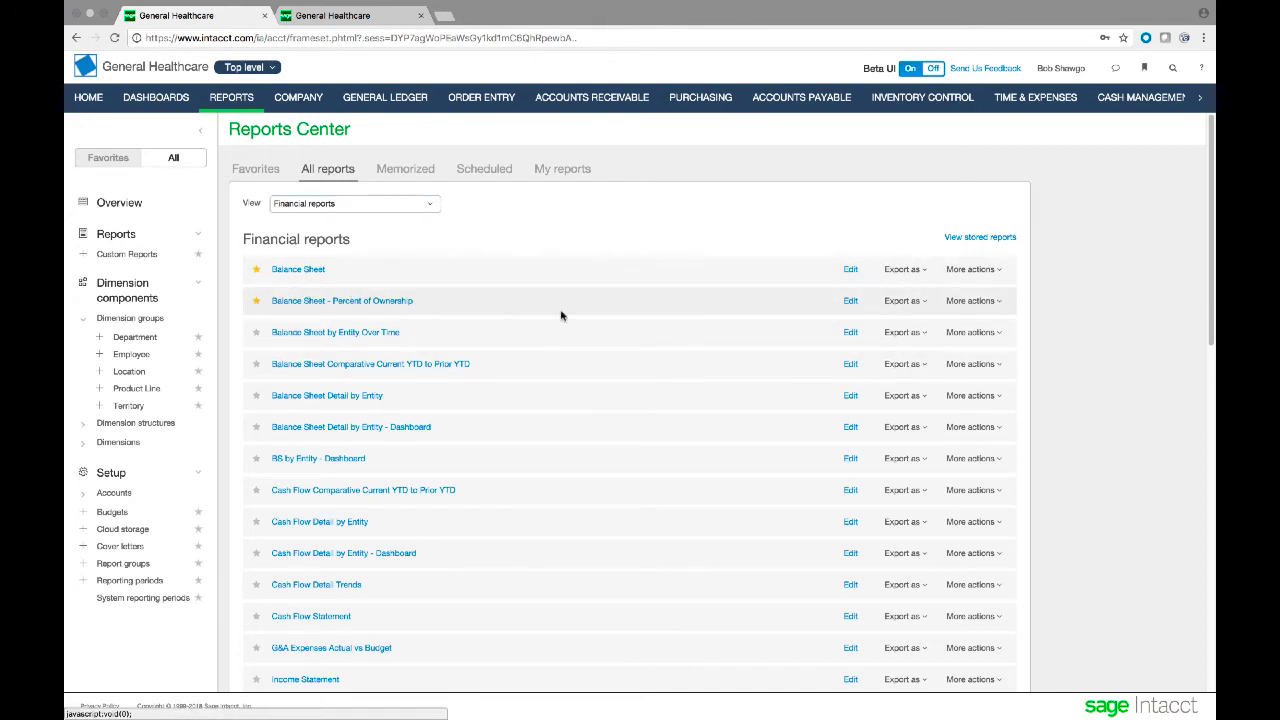
{"action": "left_click", "coordinate": [265, 174]}
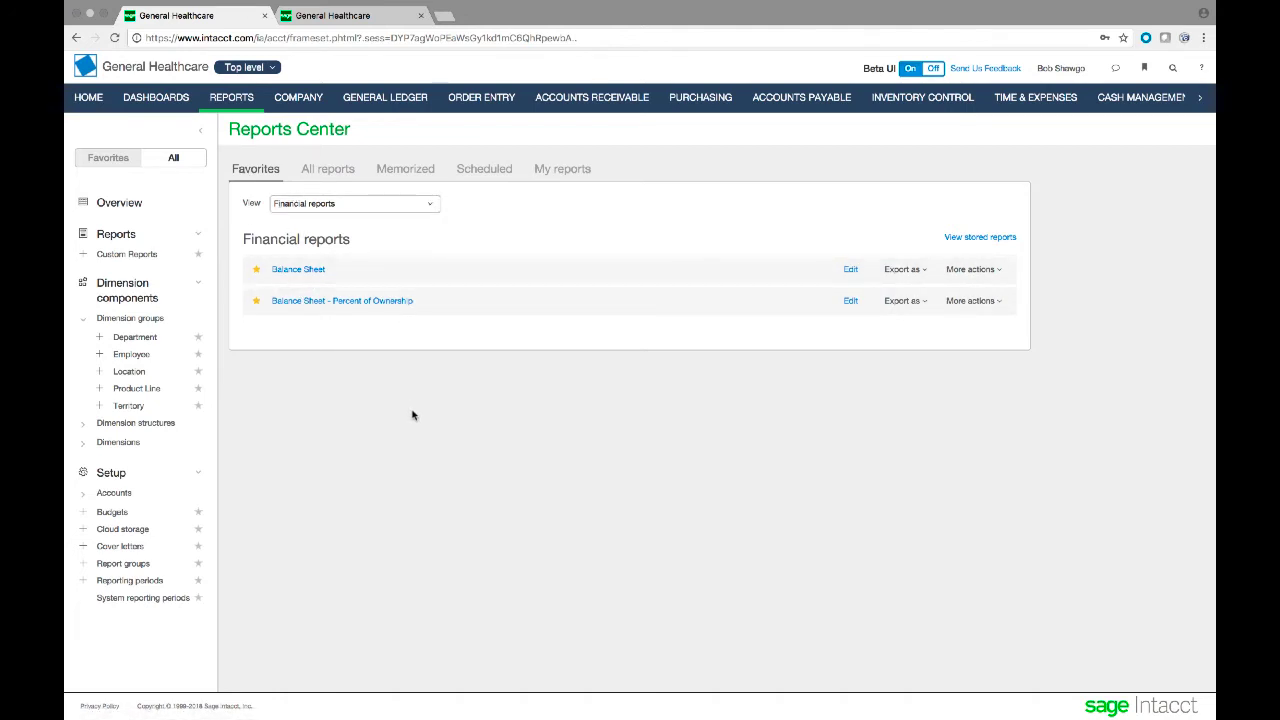
Show all reports across all applications, and narrow the list back to financial reports
{"action": "left_click", "coordinate": [334, 172]}
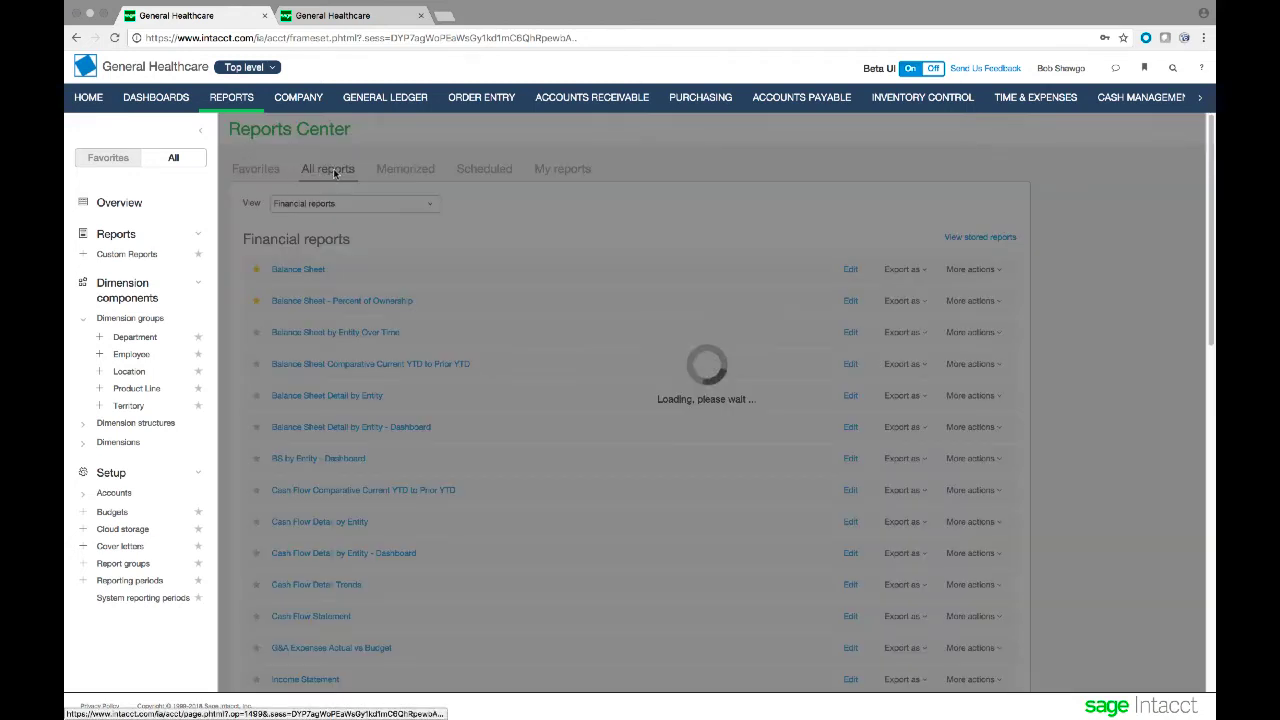
{"action": "left_click", "coordinate": [430, 205]}
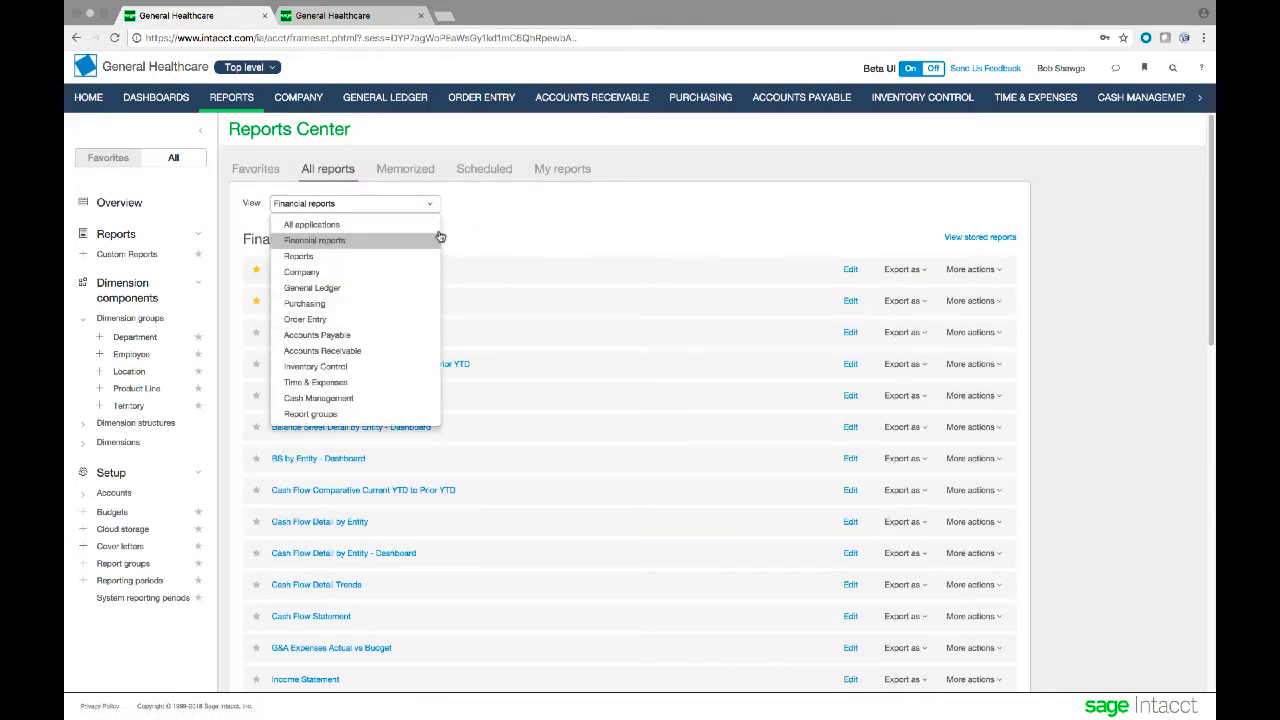
{"action": "left_click", "coordinate": [310, 225]}
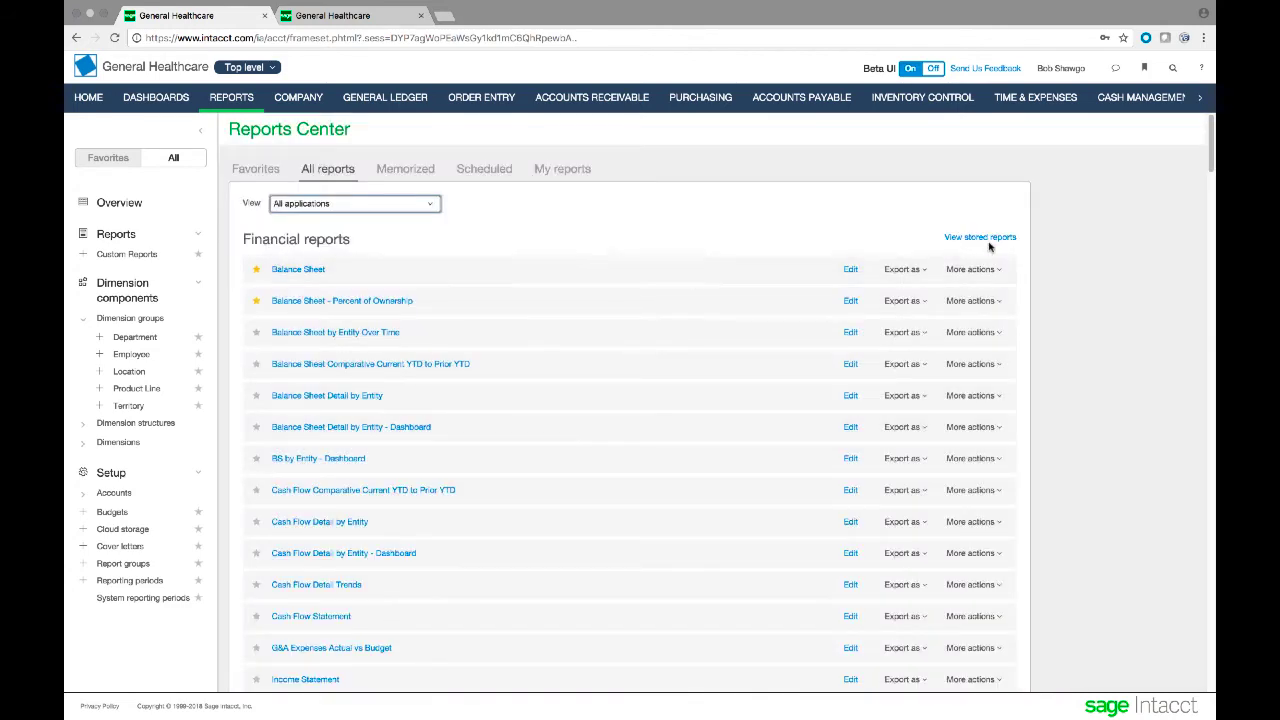
{"action": "mouse_move", "coordinate": [1210, 145]}
{"action": "left_mouse_down"}
{"action": "mouse_move", "coordinate": [1214, 676]}
{"action": "mouse_move", "coordinate": [1212, 125]}
{"action": "left_mouse_up"}
{"action": "left_click", "coordinate": [433, 205]}
{"action": "left_click", "coordinate": [381, 245]}
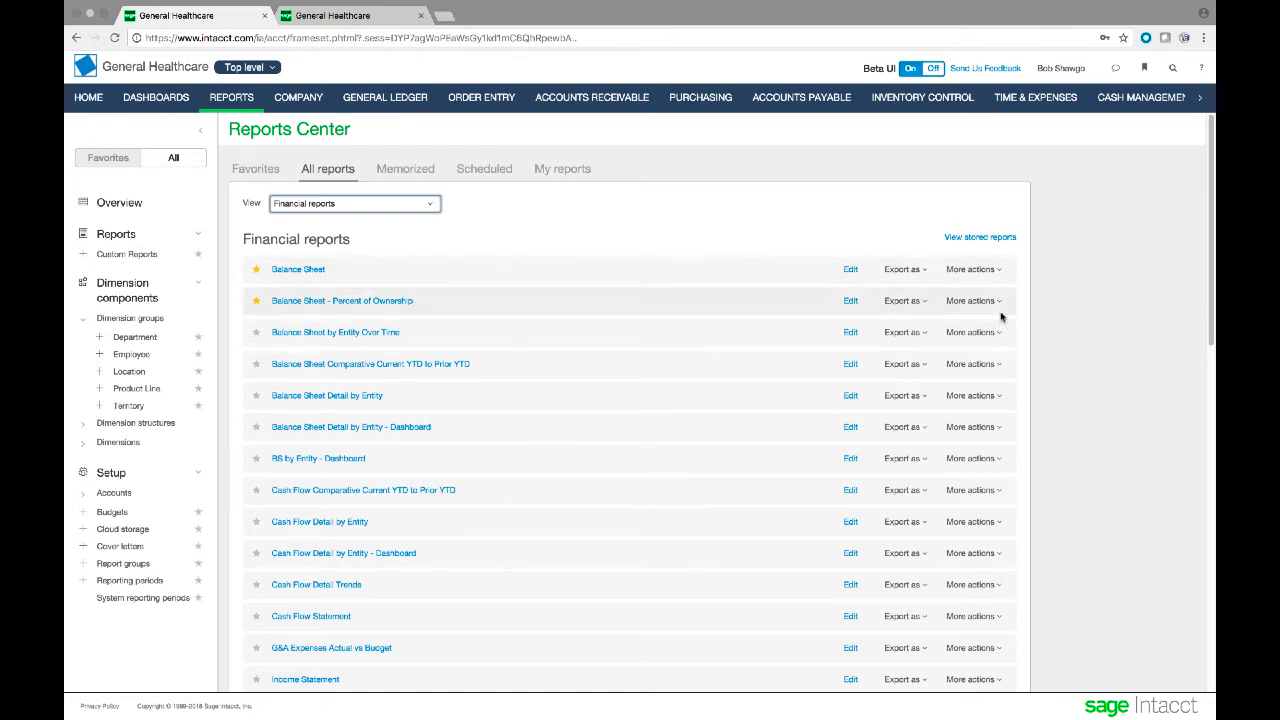
Review the additional actions and export formats offered for the Balance Sheet report
{"action": "left_click", "coordinate": [996, 271]}
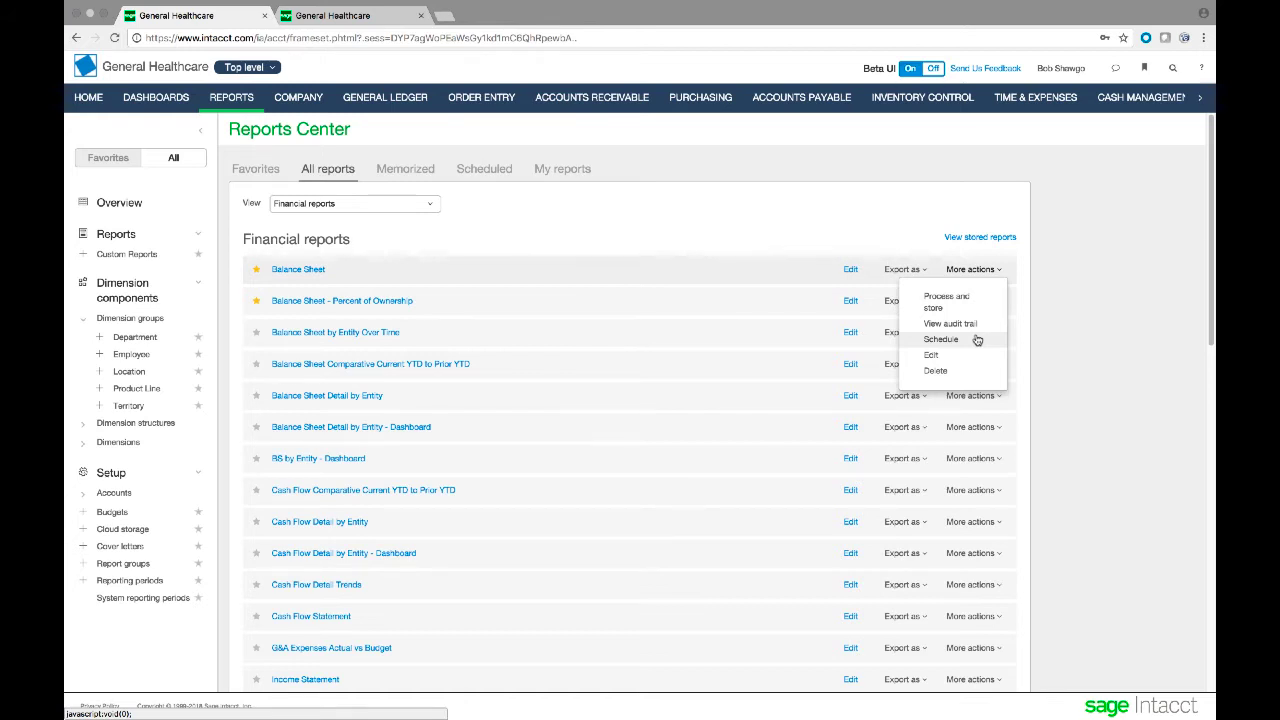
{"action": "left_click", "coordinate": [1083, 210]}
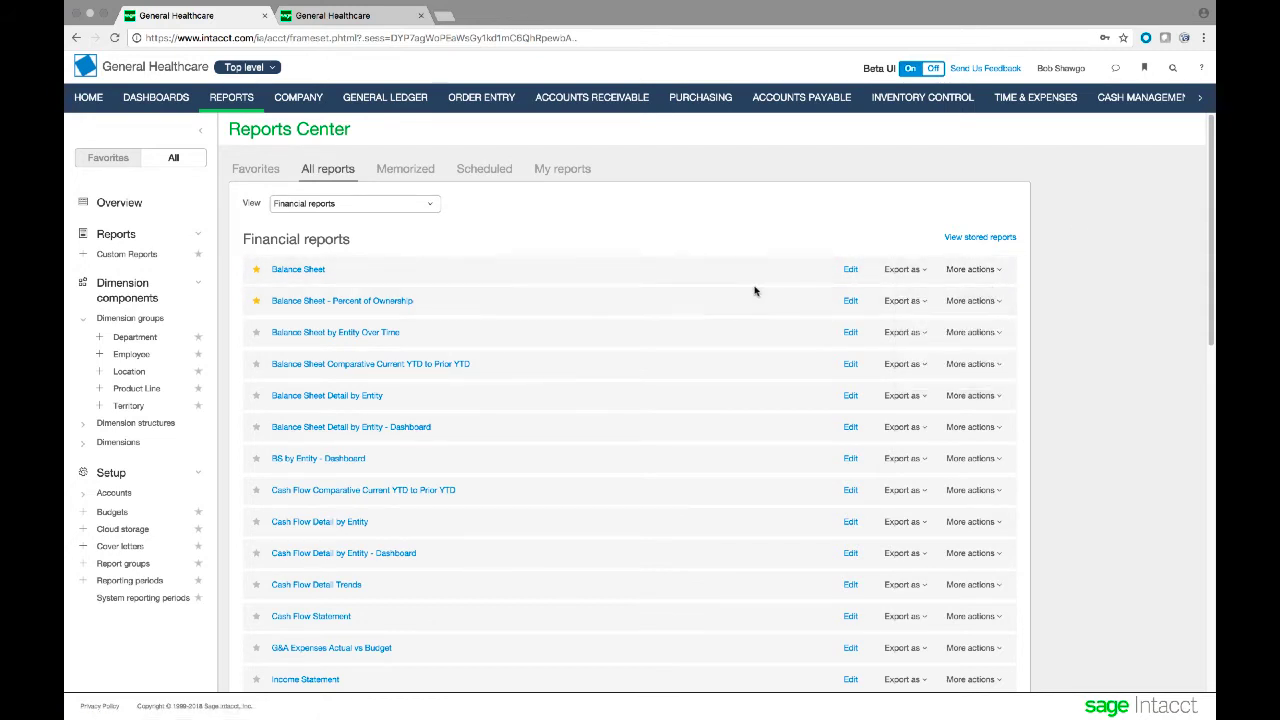
{"action": "left_click", "coordinate": [850, 270]}
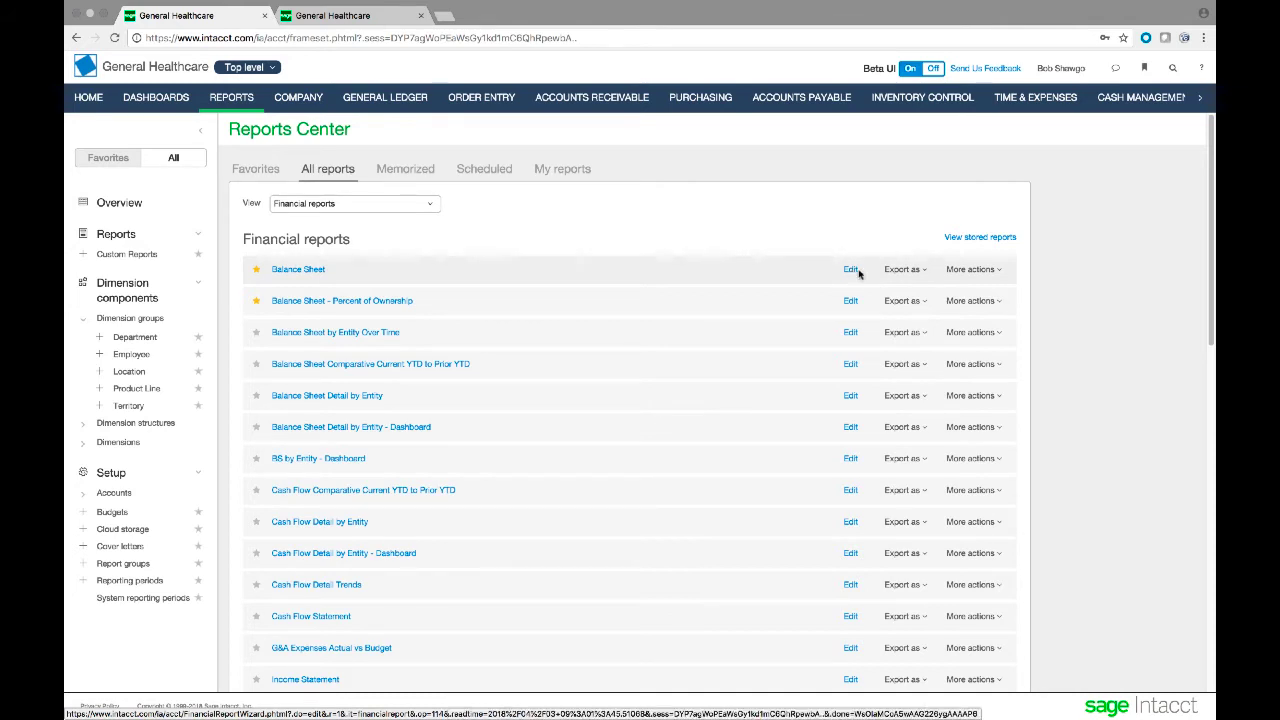
{"action": "left_click", "coordinate": [912, 271]}
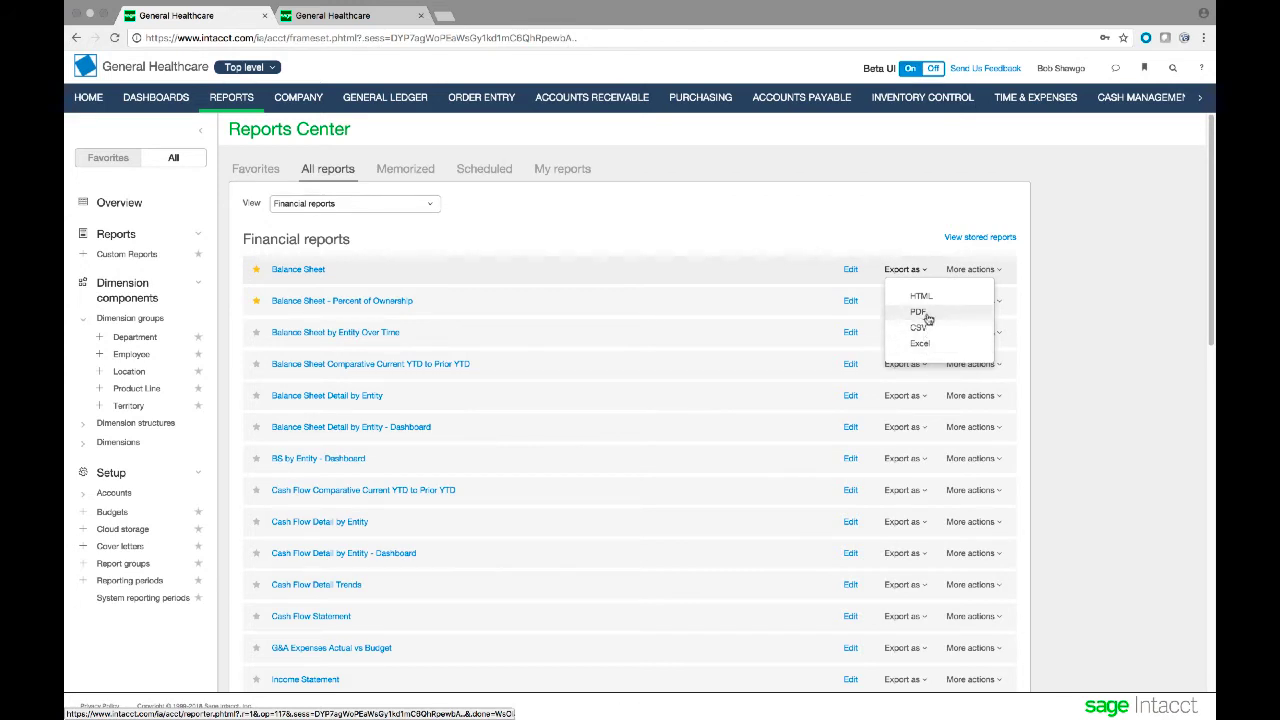
Open the Balance Sheet report for editing and duplicate it under the name My Balance Sheet 2
{"action": "left_click", "coordinate": [844, 270]}
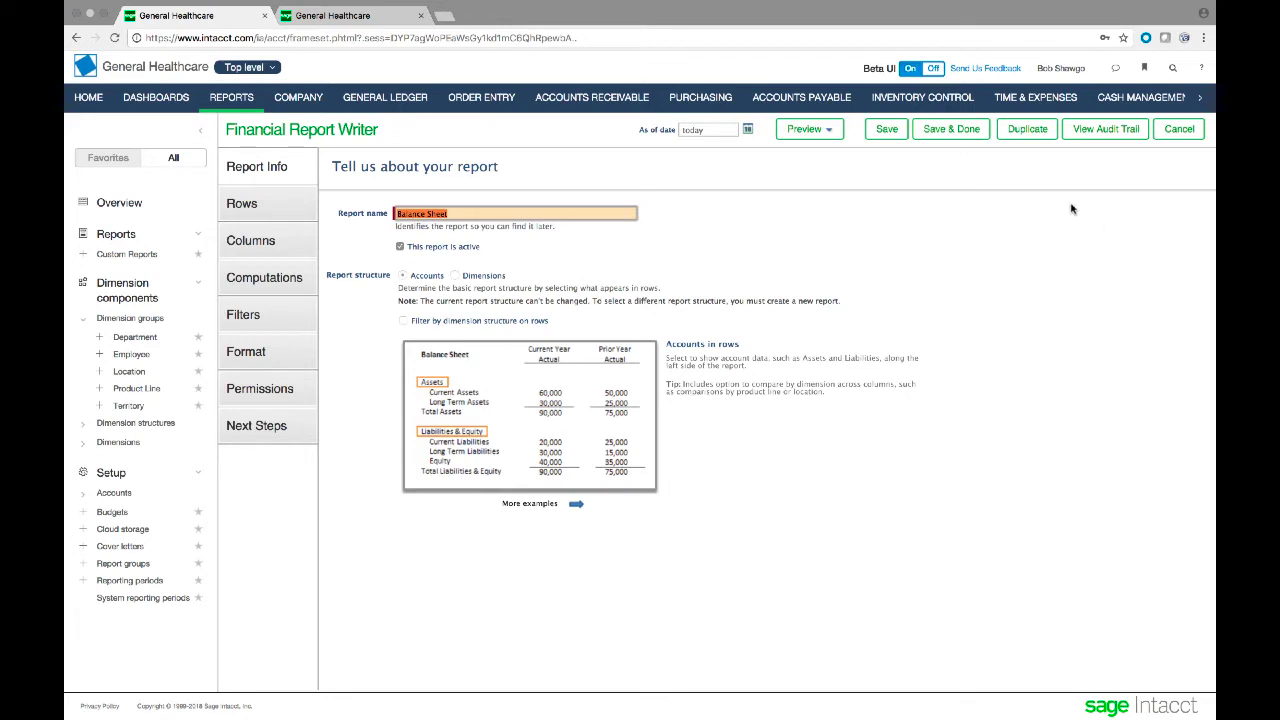
{"action": "left_click", "coordinate": [1030, 132]}
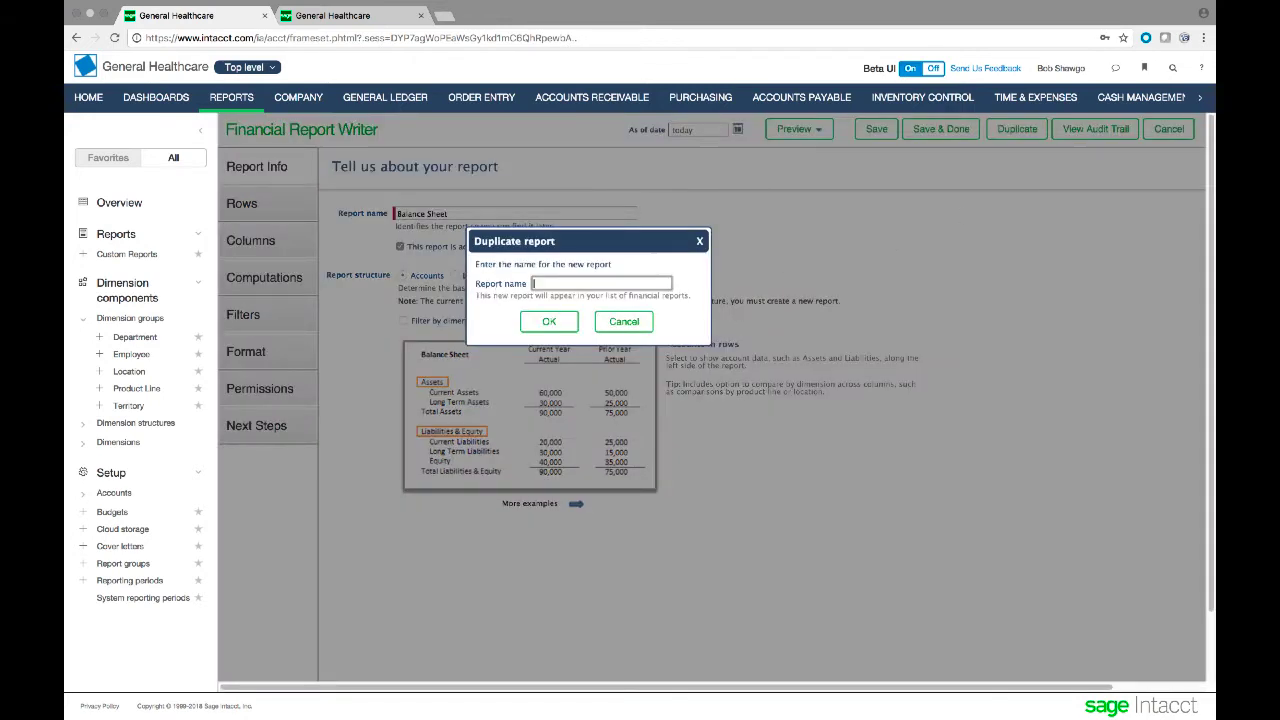
{"action": "type", "text": "My"}
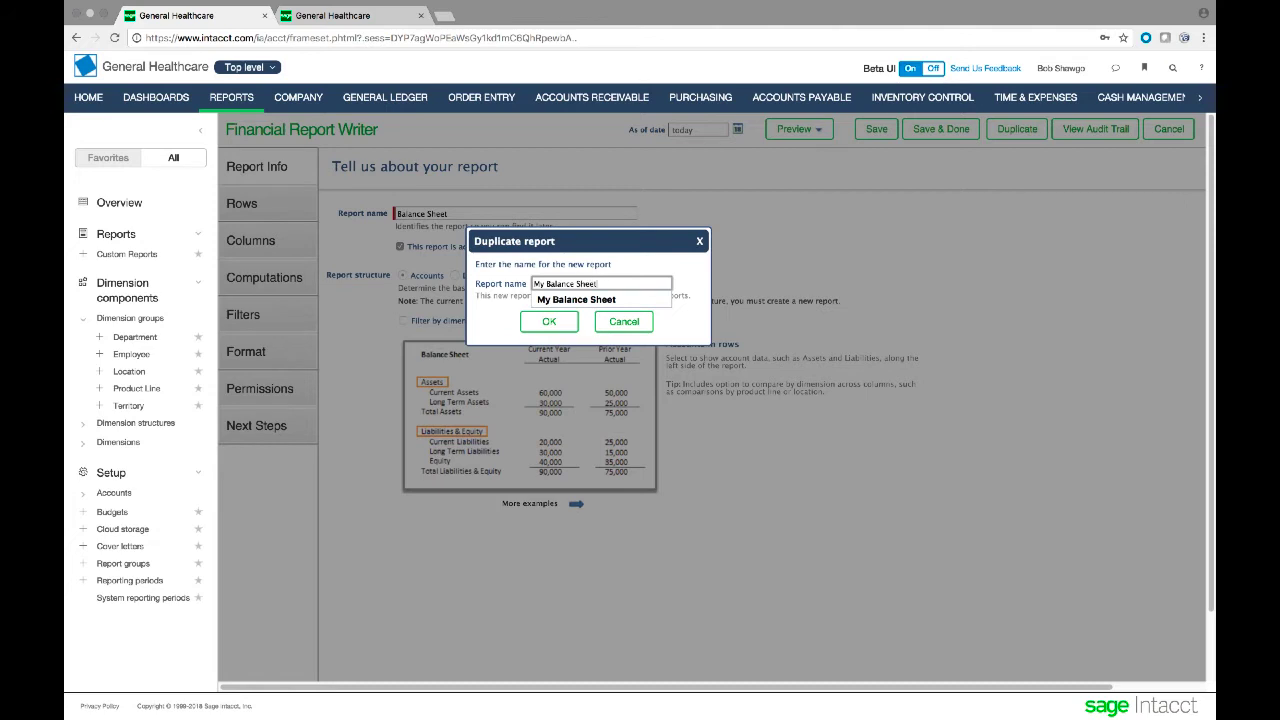
{"action": "type", "text": "Balance Sheet 2"}
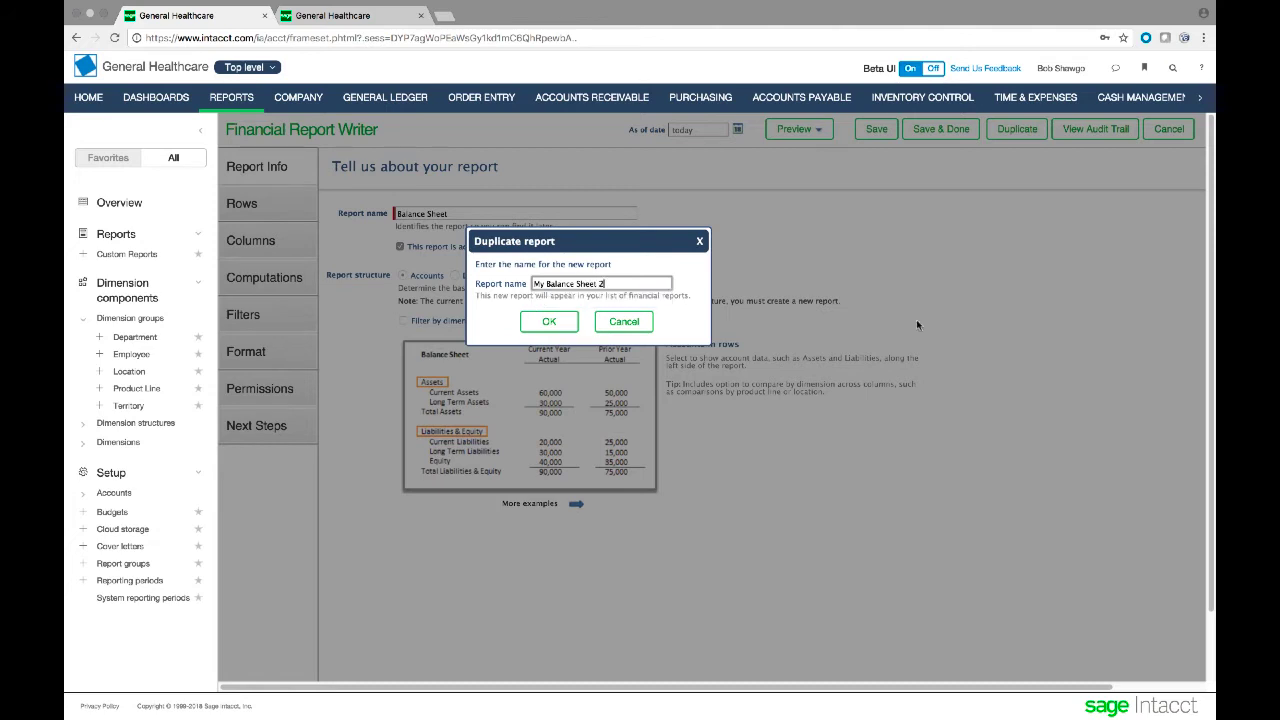
{"action": "left_click", "coordinate": [540, 322]}
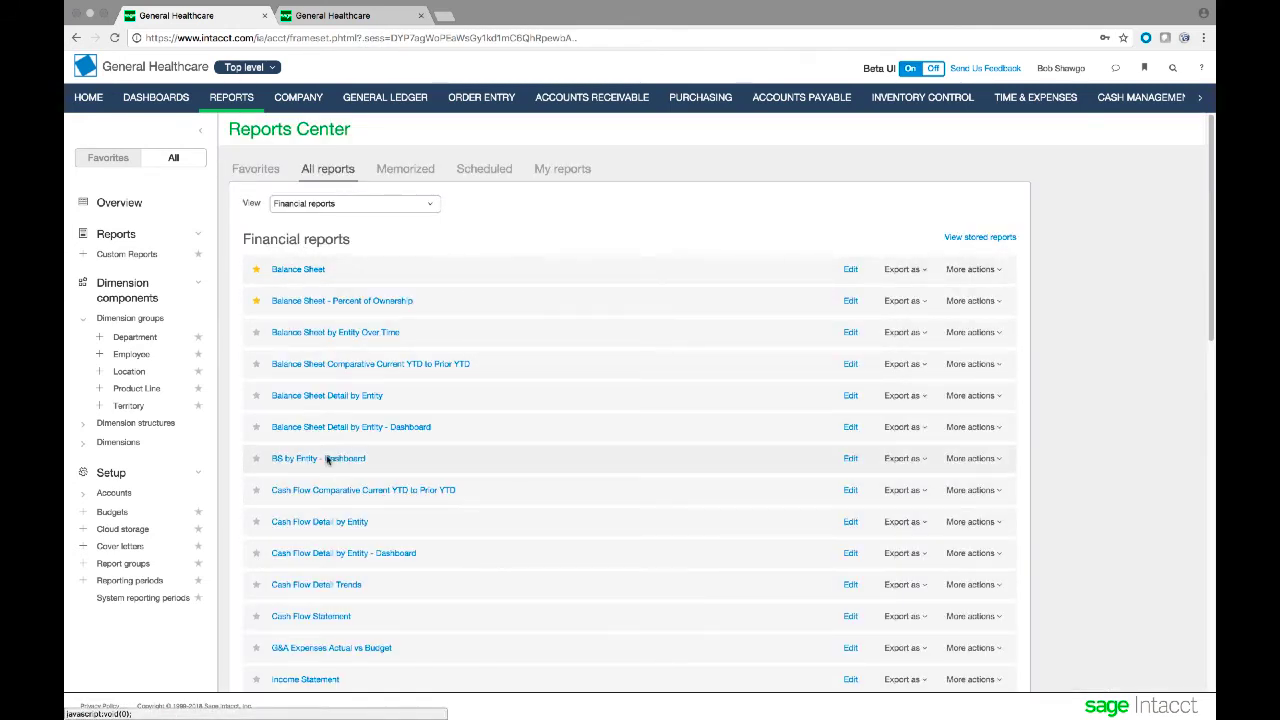
Run My Balance Sheet 2 with no department or location filter, look through its figures, and close the report
{"action": "scroll", "coordinate": [333, 478], "scroll_direction": "down", "scroll_amount": 10}
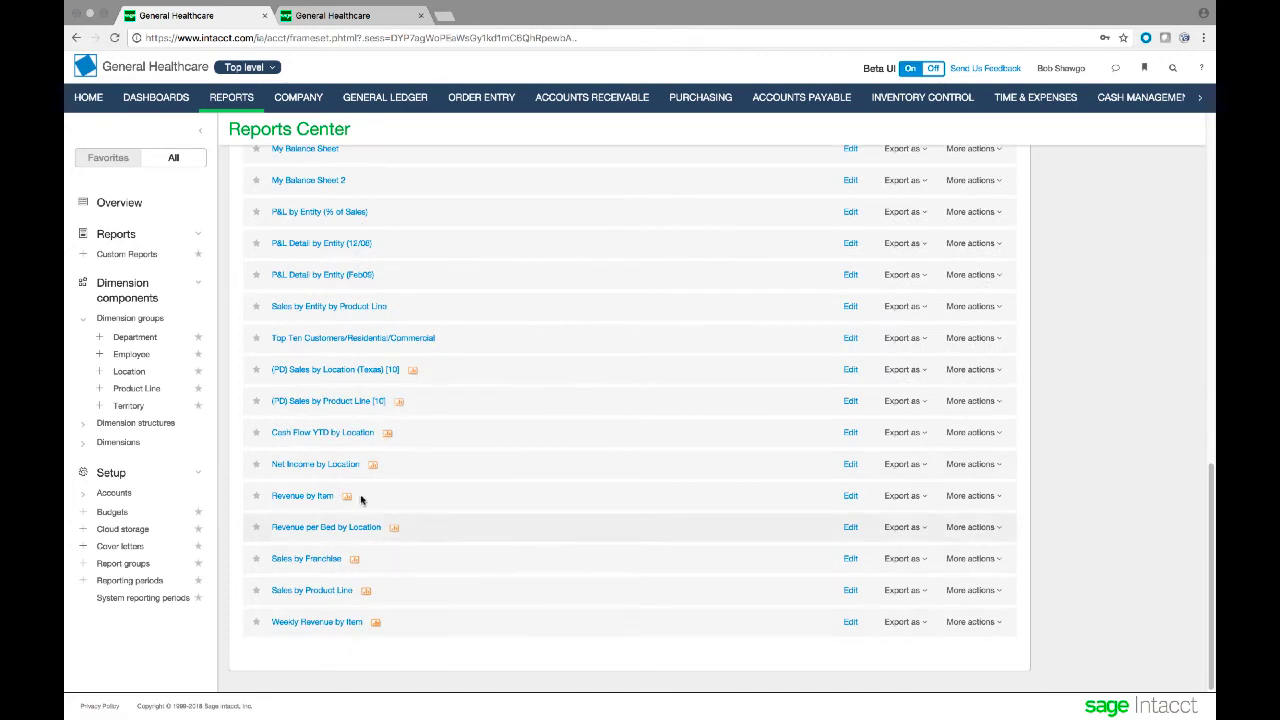
{"action": "scroll", "coordinate": [310, 294], "scroll_direction": "up", "scroll_amount": 4}
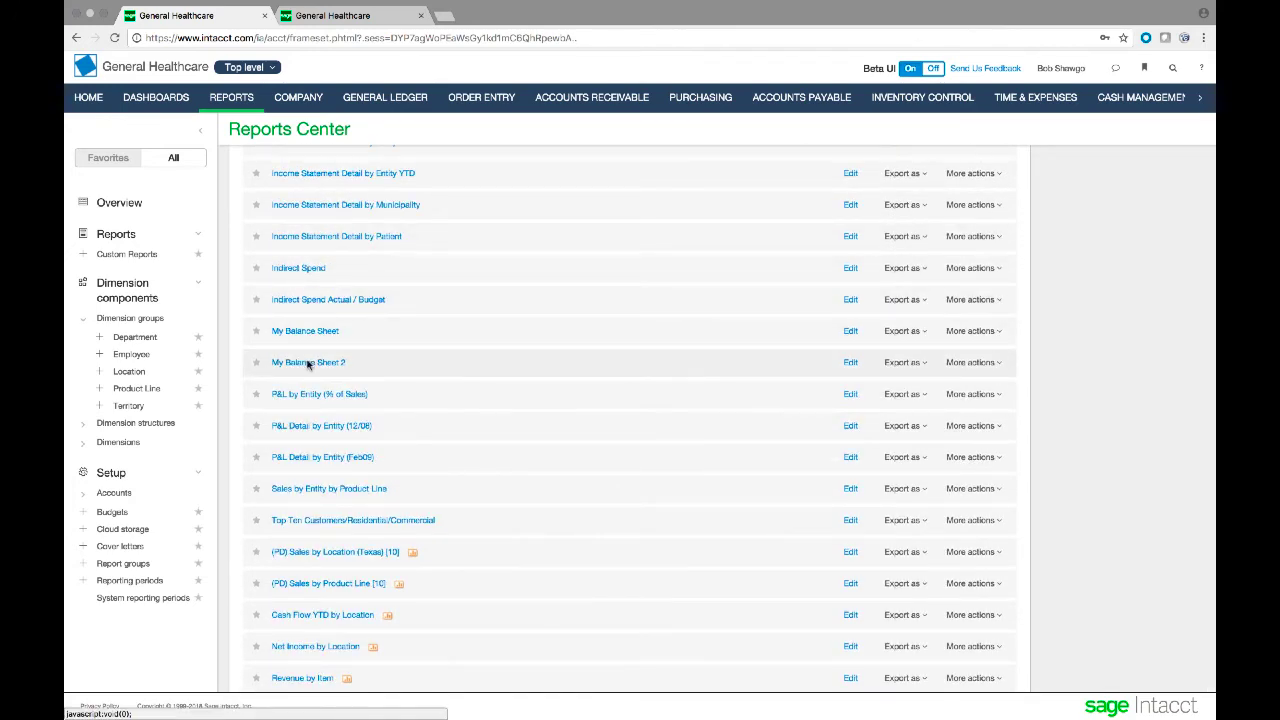
{"action": "left_click", "coordinate": [308, 364]}
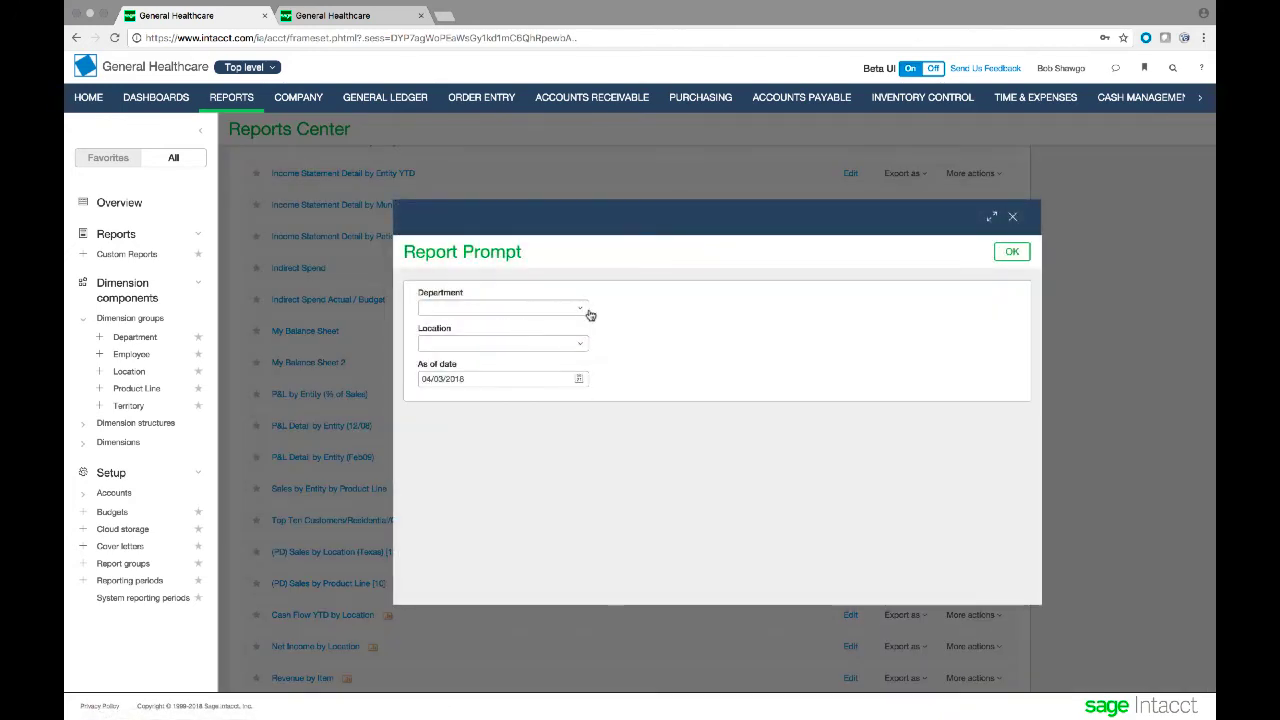
{"action": "left_click", "coordinate": [1012, 252]}
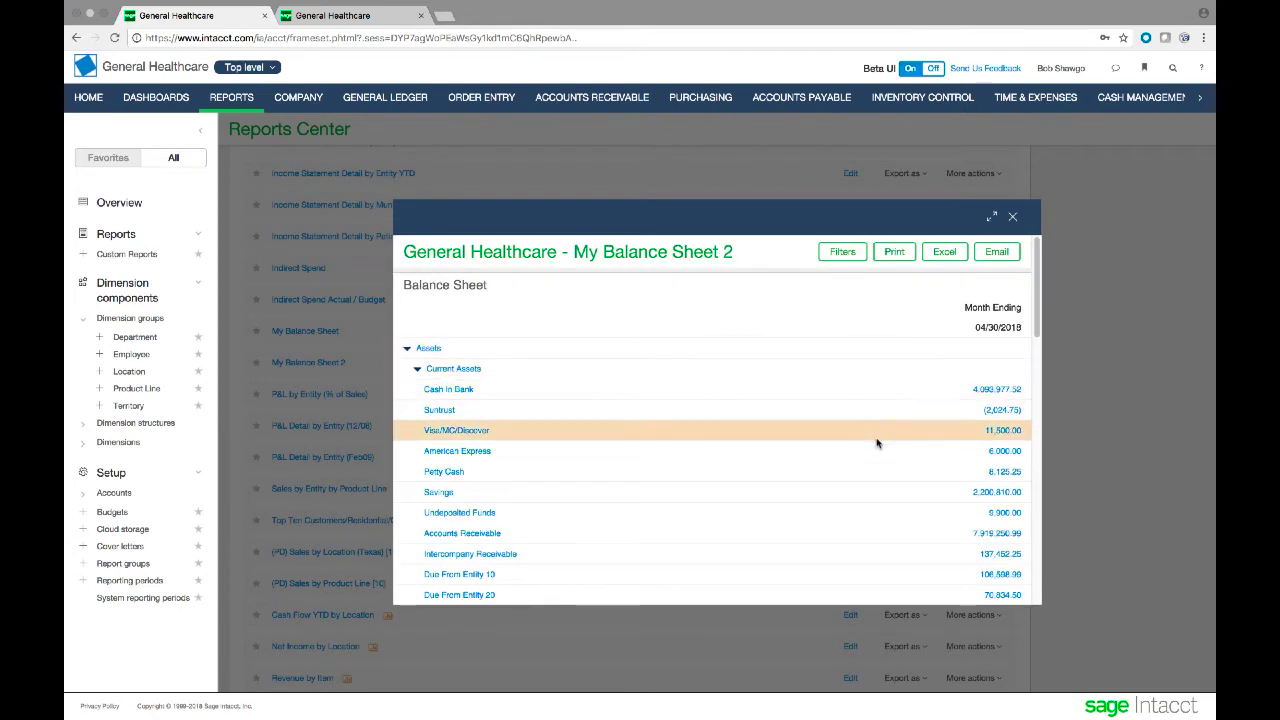
{"action": "scroll", "coordinate": [877, 443], "scroll_direction": "down", "scroll_amount": 5}
{"action": "left_click", "coordinate": [1012, 216]}
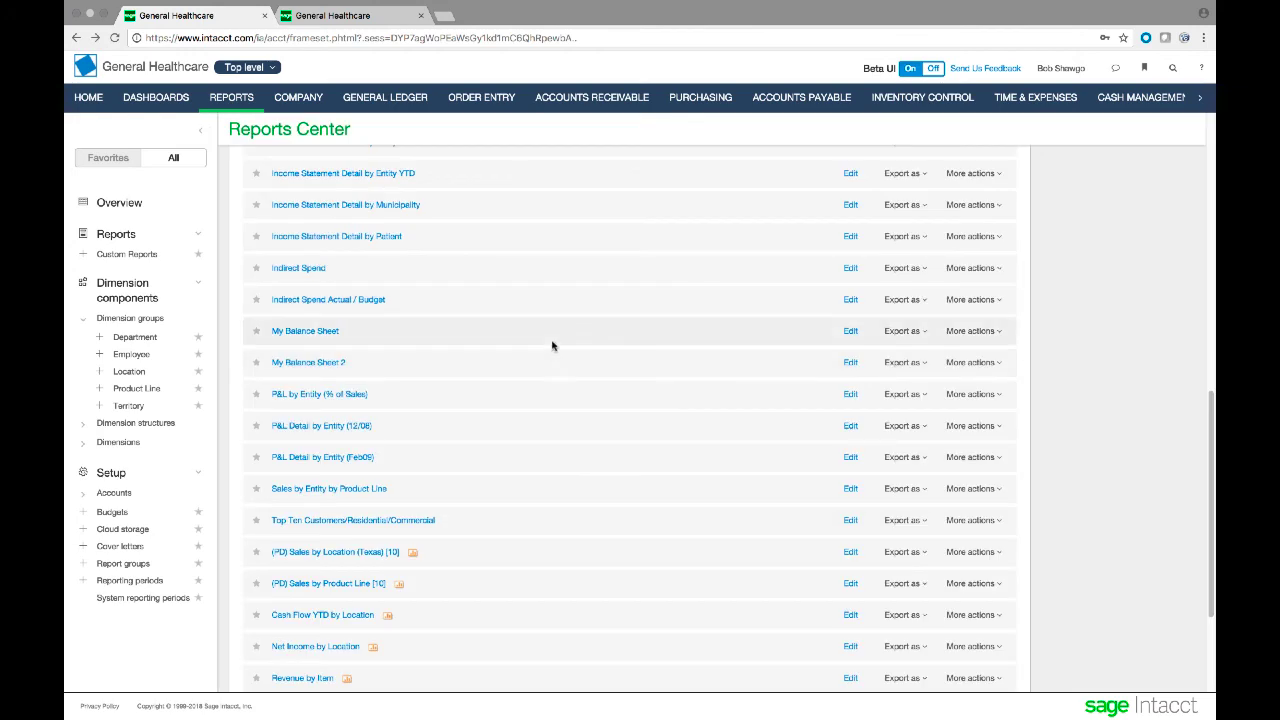
Open My Balance Sheet 2 for editing and review the account groups in its row structure
{"action": "left_click", "coordinate": [851, 364]}
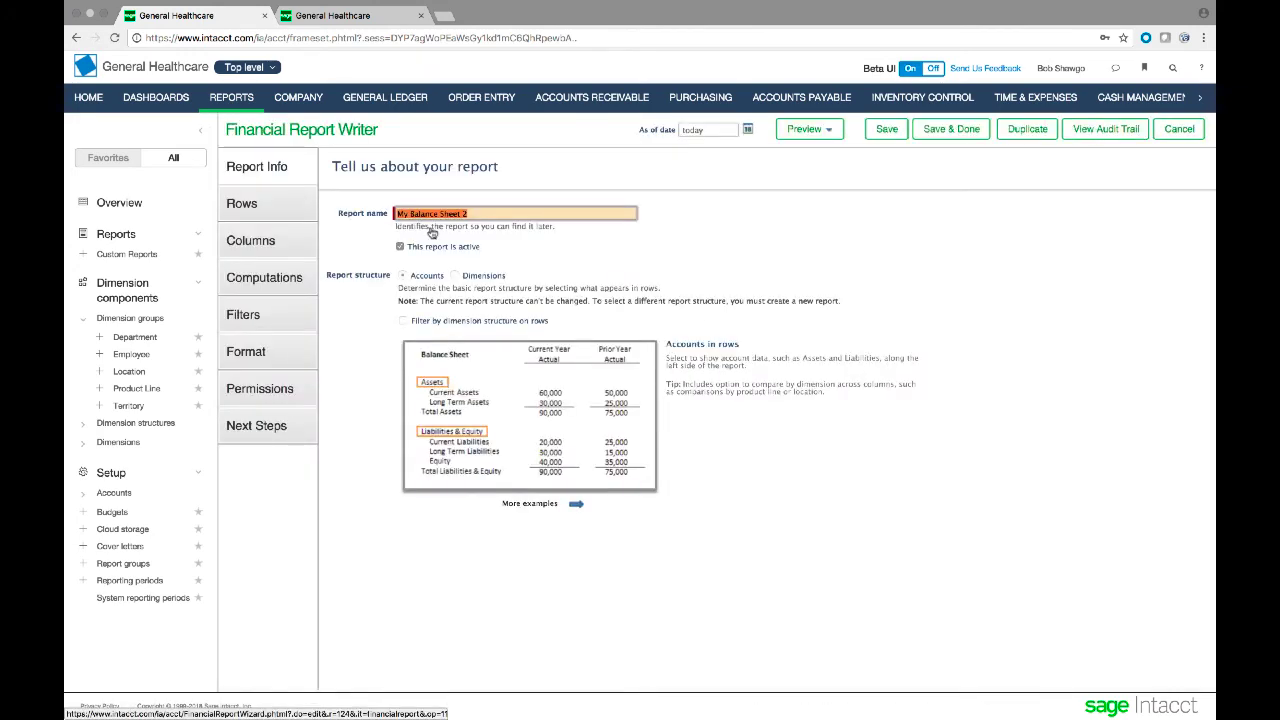
{"action": "left_click", "coordinate": [251, 241]}
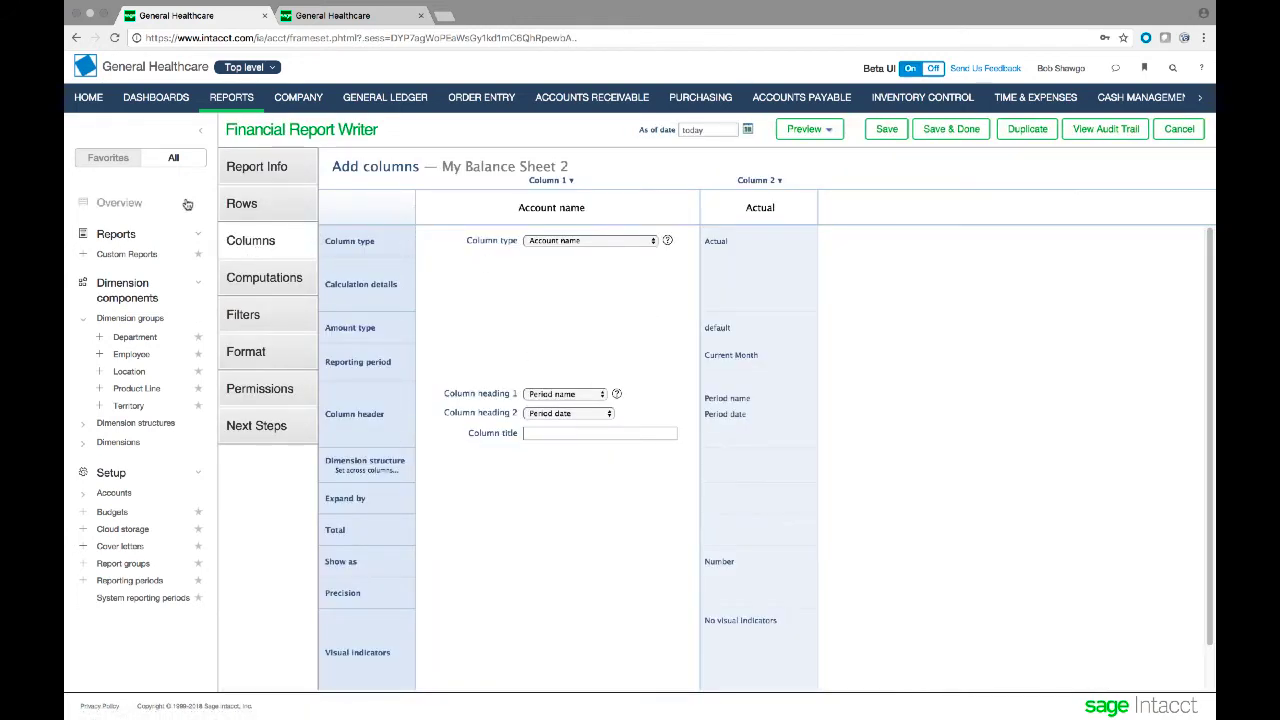
{"action": "left_click", "coordinate": [250, 204]}
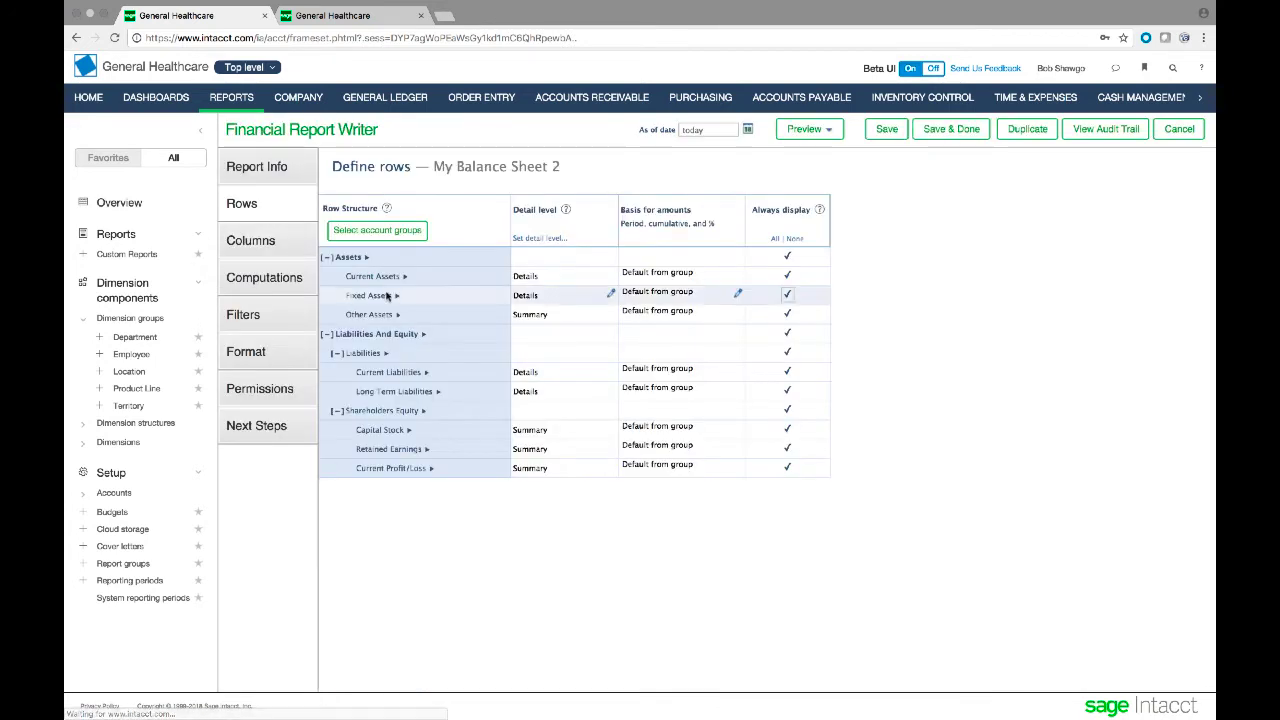
{"action": "left_click", "coordinate": [366, 257]}
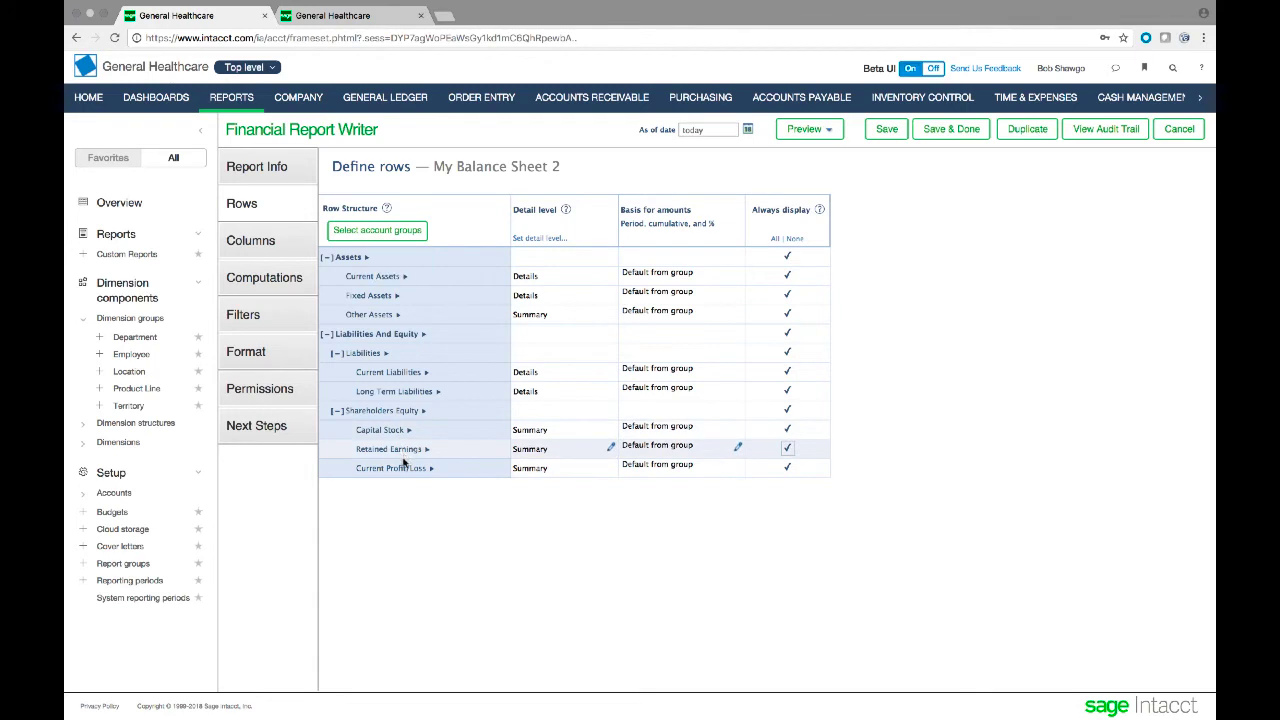
Expand the Actual column of My Balance Sheet 2 by Locations, one level down with roll-up, and save the report
{"action": "left_click", "coordinate": [250, 241]}
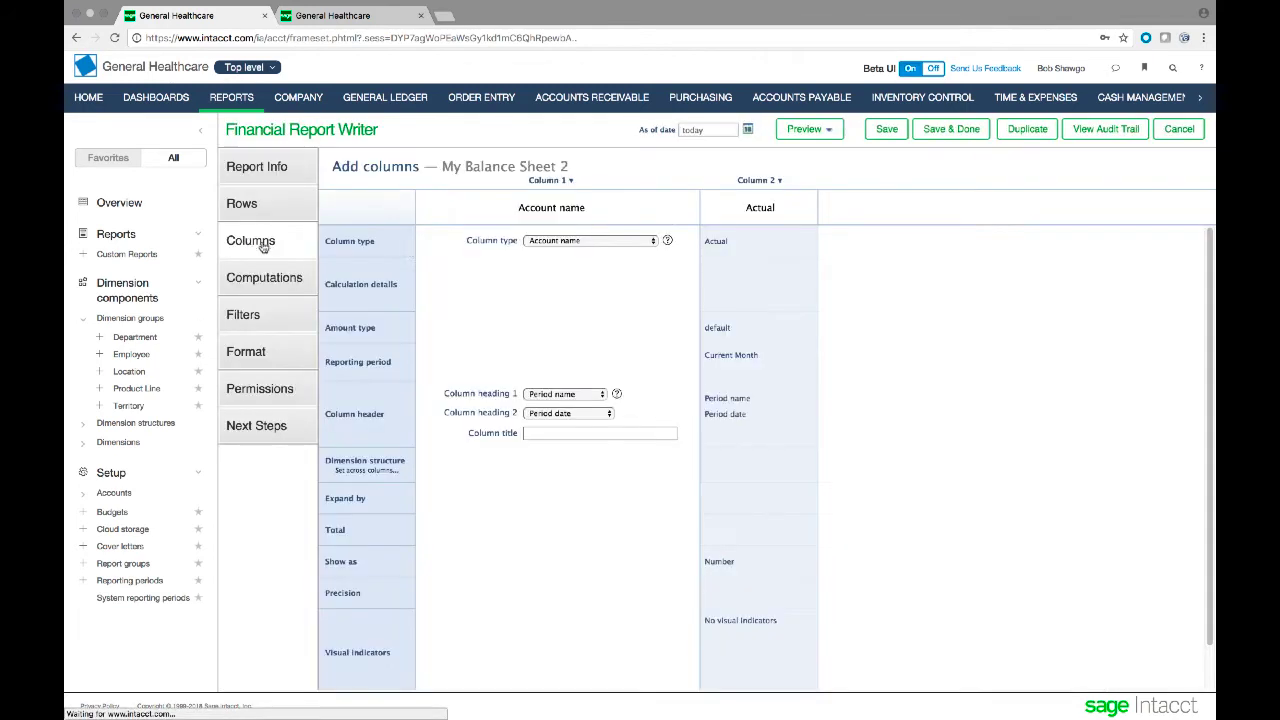
{"action": "left_click", "coordinate": [735, 210]}
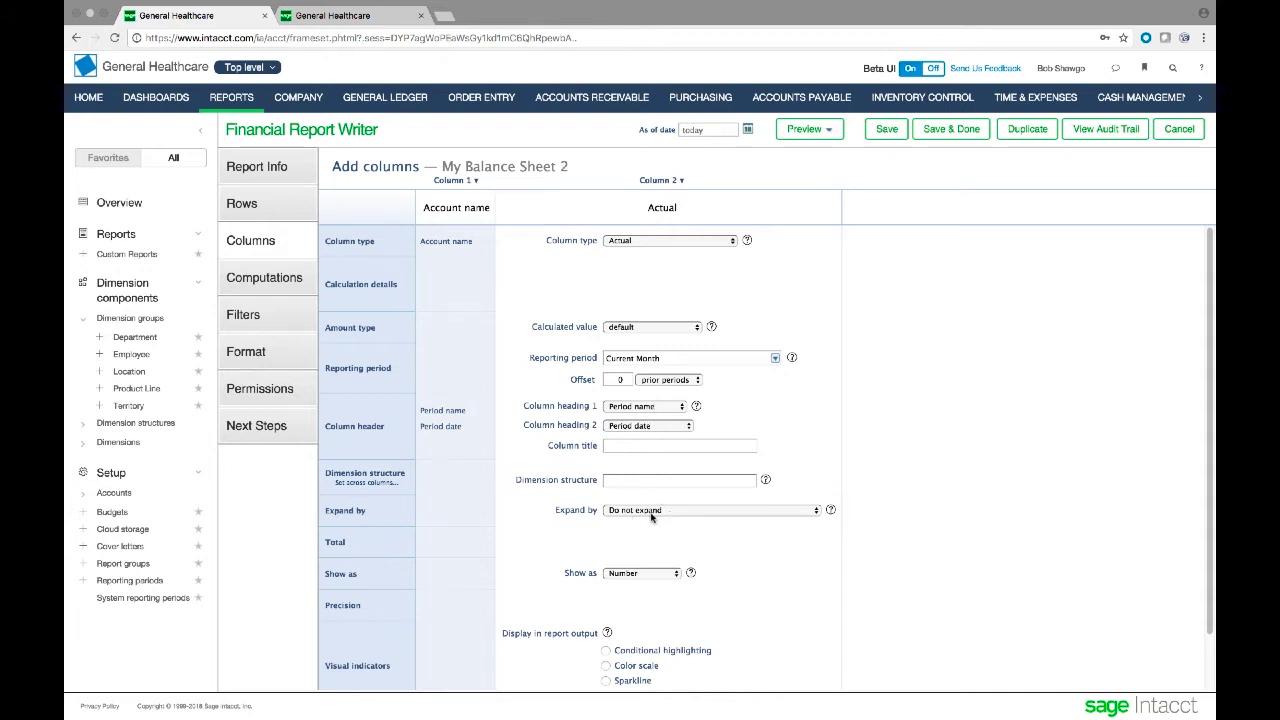
{"action": "left_click", "coordinate": [829, 511]}
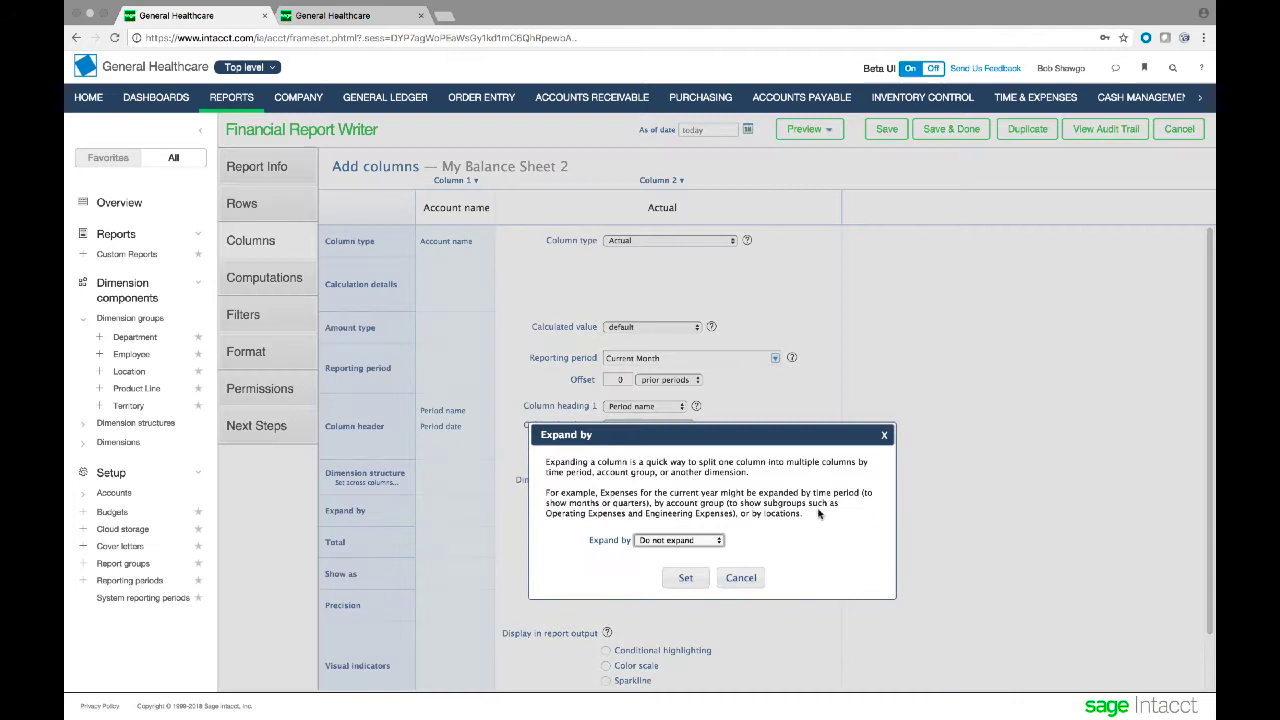
{"action": "left_click", "coordinate": [716, 540]}
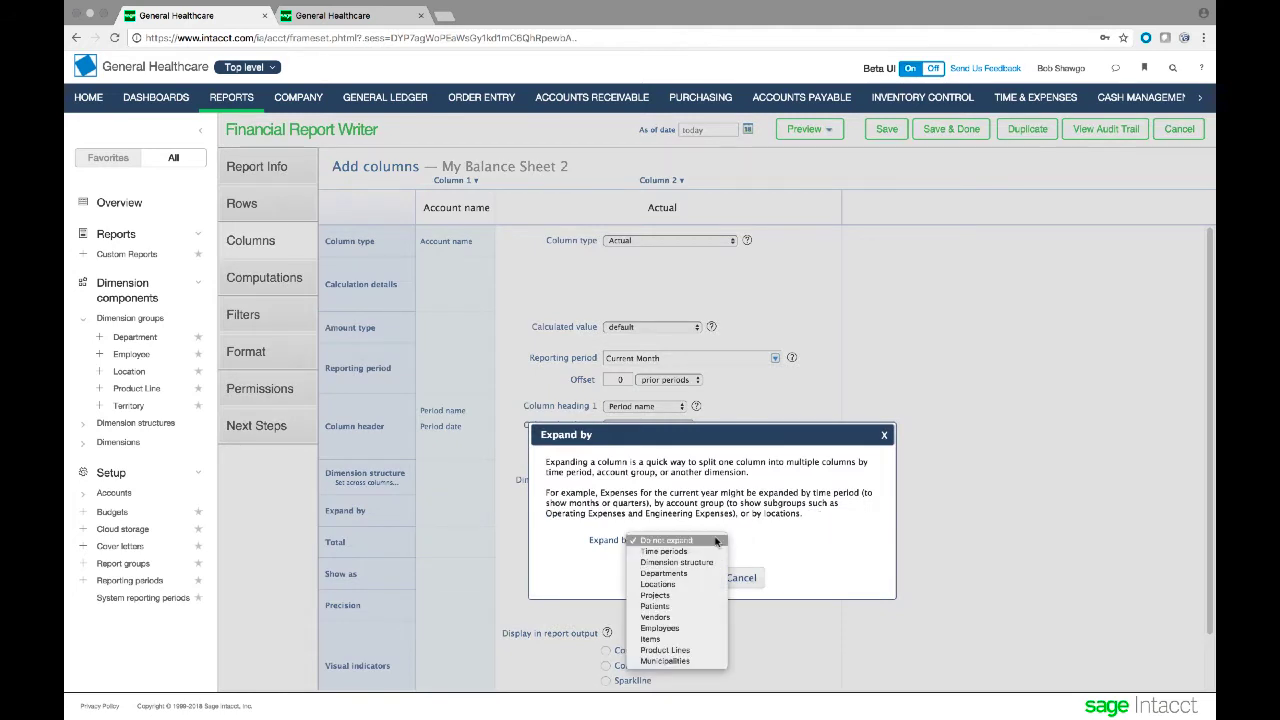
{"action": "left_click", "coordinate": [677, 587]}
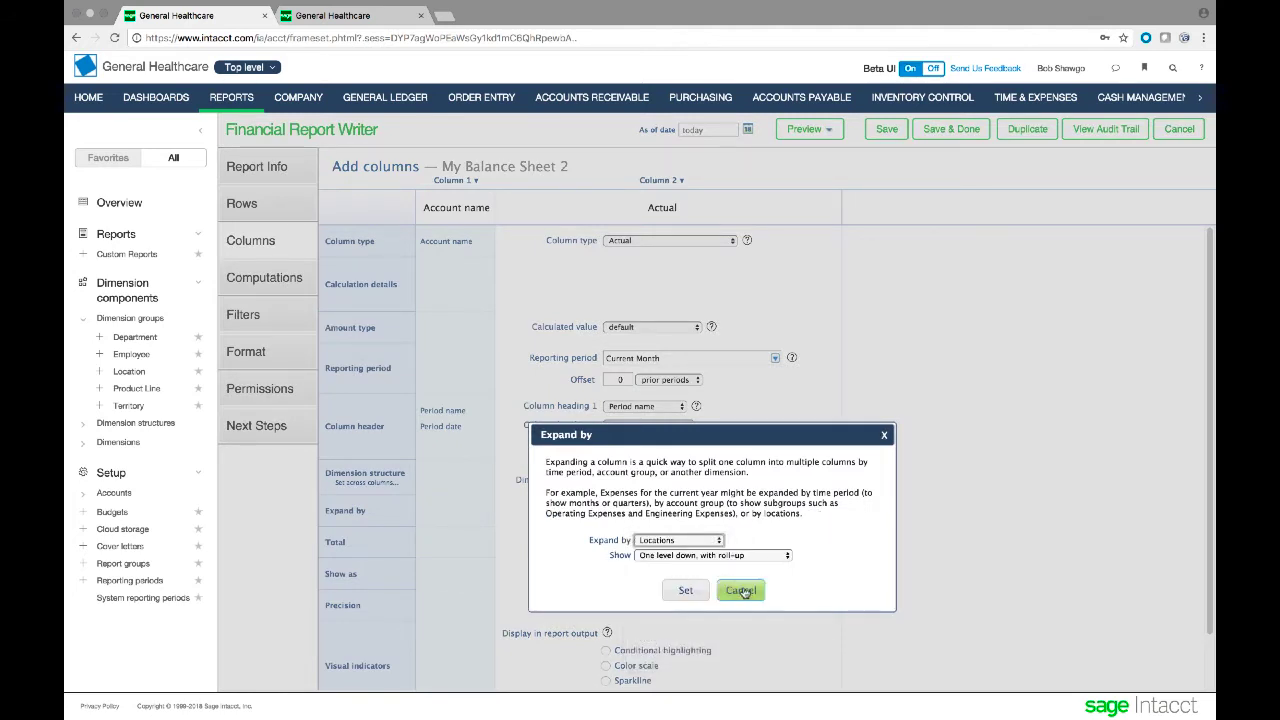
{"action": "left_click", "coordinate": [685, 591]}
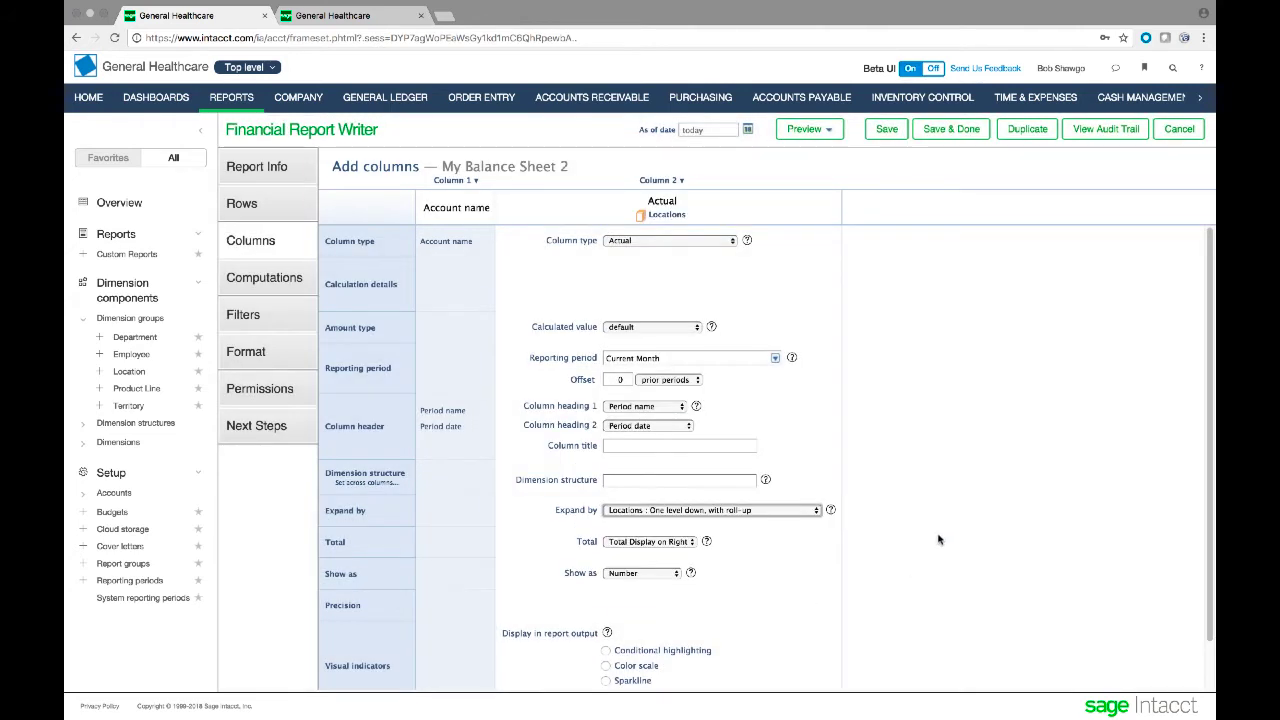
{"action": "left_click", "coordinate": [888, 136]}
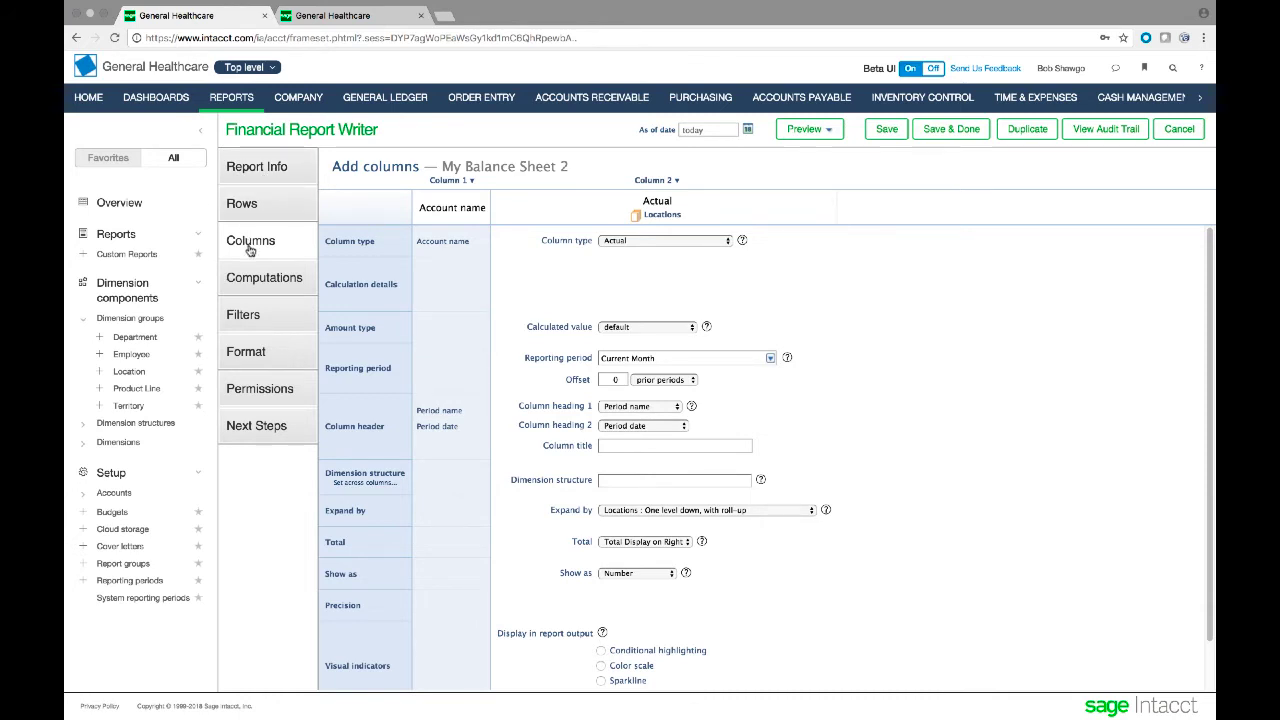
Preview My Balance Sheet 2, examine its columns by location, and close the preview
{"action": "left_click", "coordinate": [800, 130]}
{"action": "left_click", "coordinate": [803, 155]}
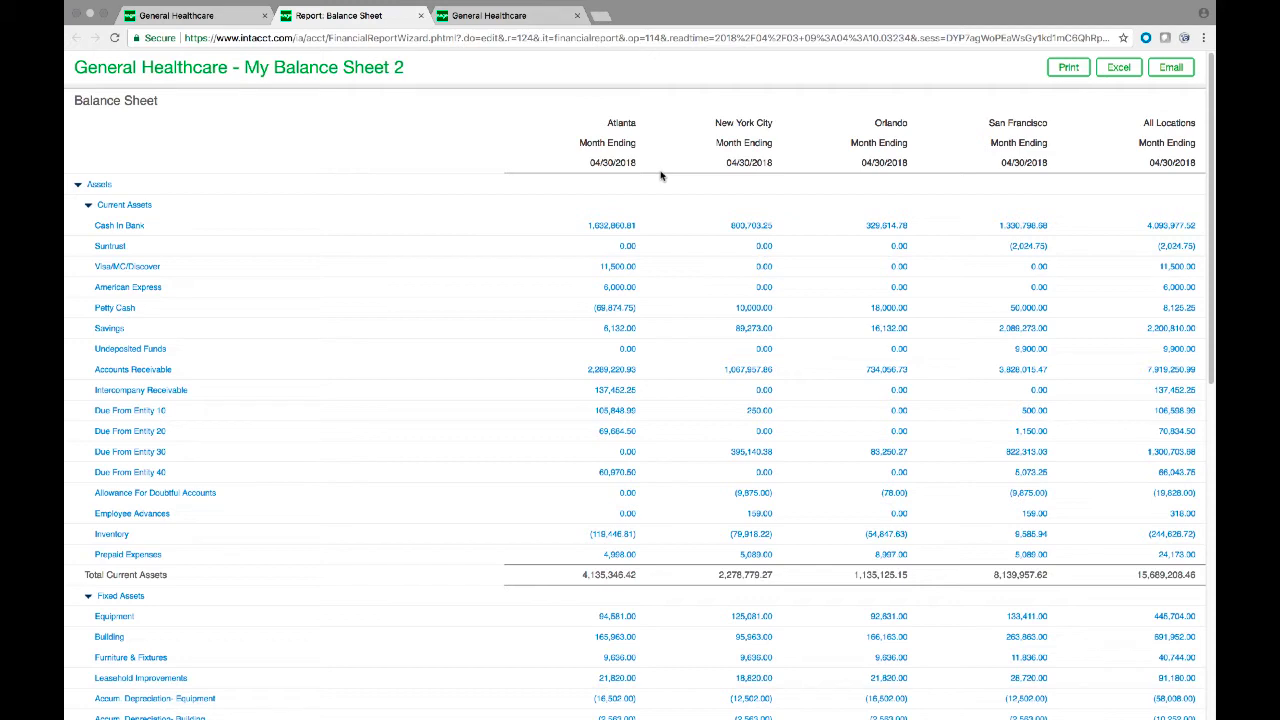
{"action": "left_click", "coordinate": [420, 15]}
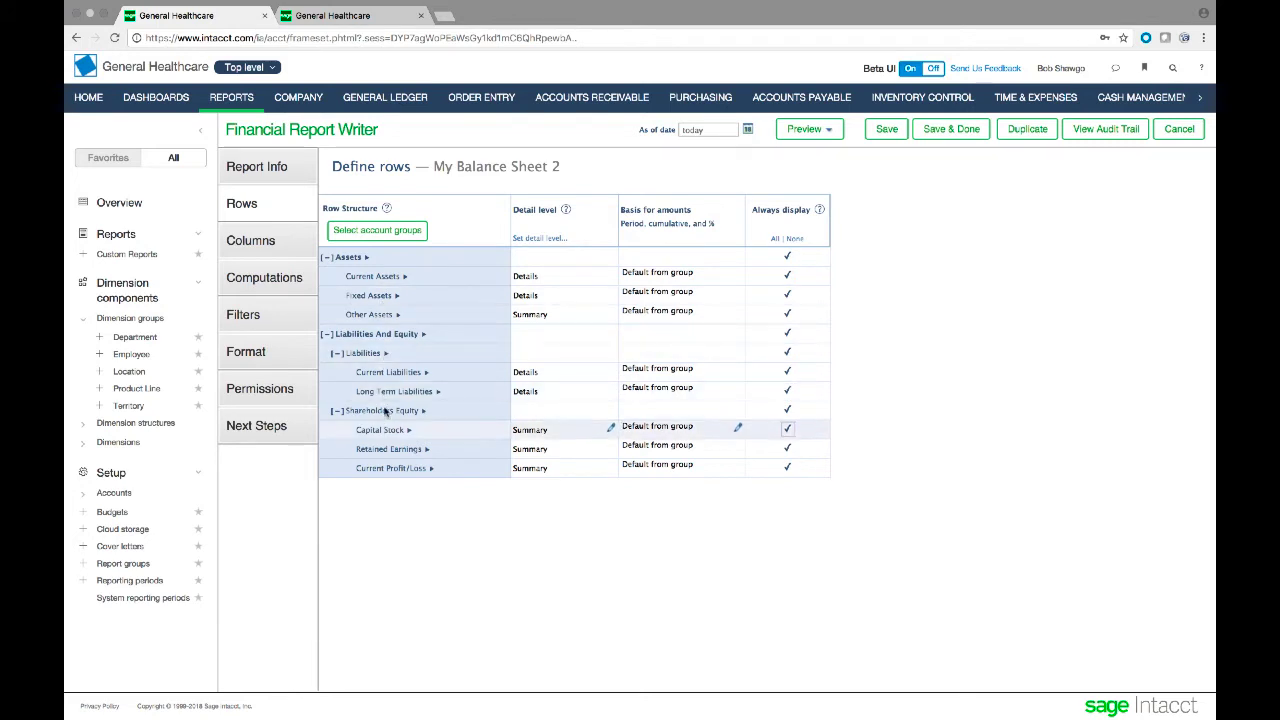
Look over the computations, filter the report to department 200--Finance, and set the location filter to Specific Location/Group
{"action": "left_click", "coordinate": [263, 285]}
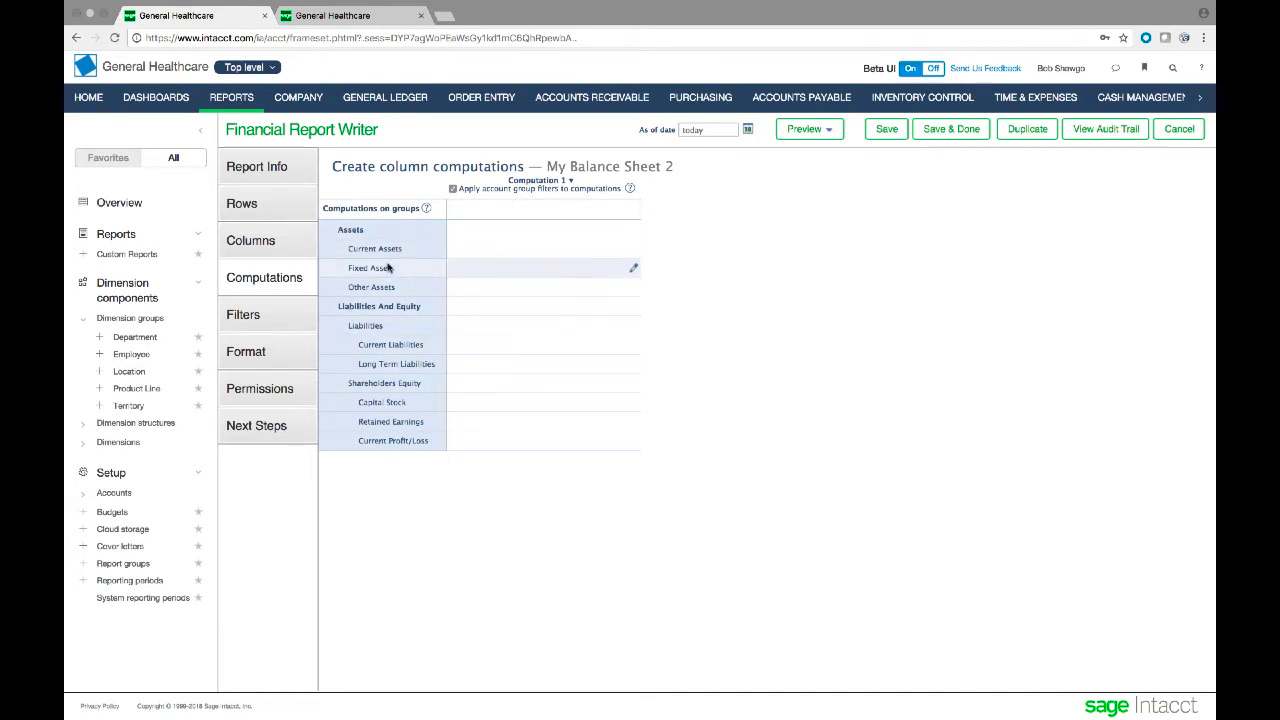
{"action": "left_click", "coordinate": [268, 316]}
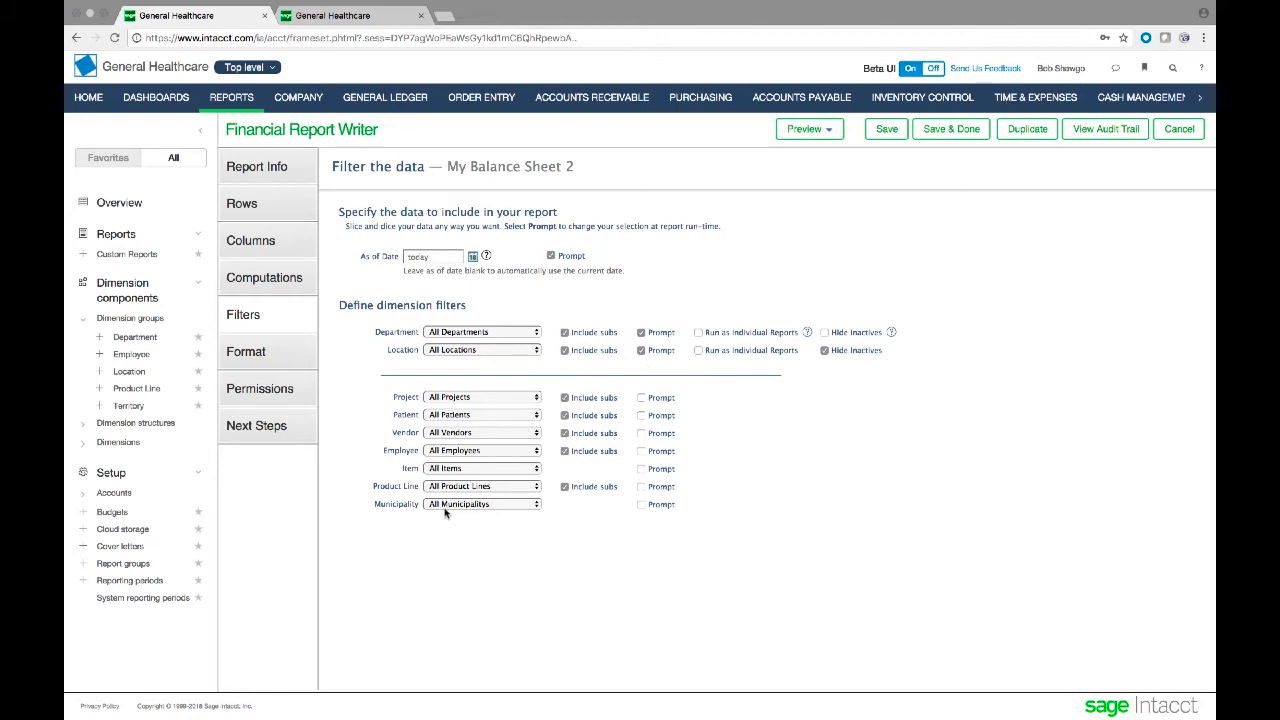
{"action": "left_click", "coordinate": [534, 334]}
{"action": "left_click", "coordinate": [504, 368]}
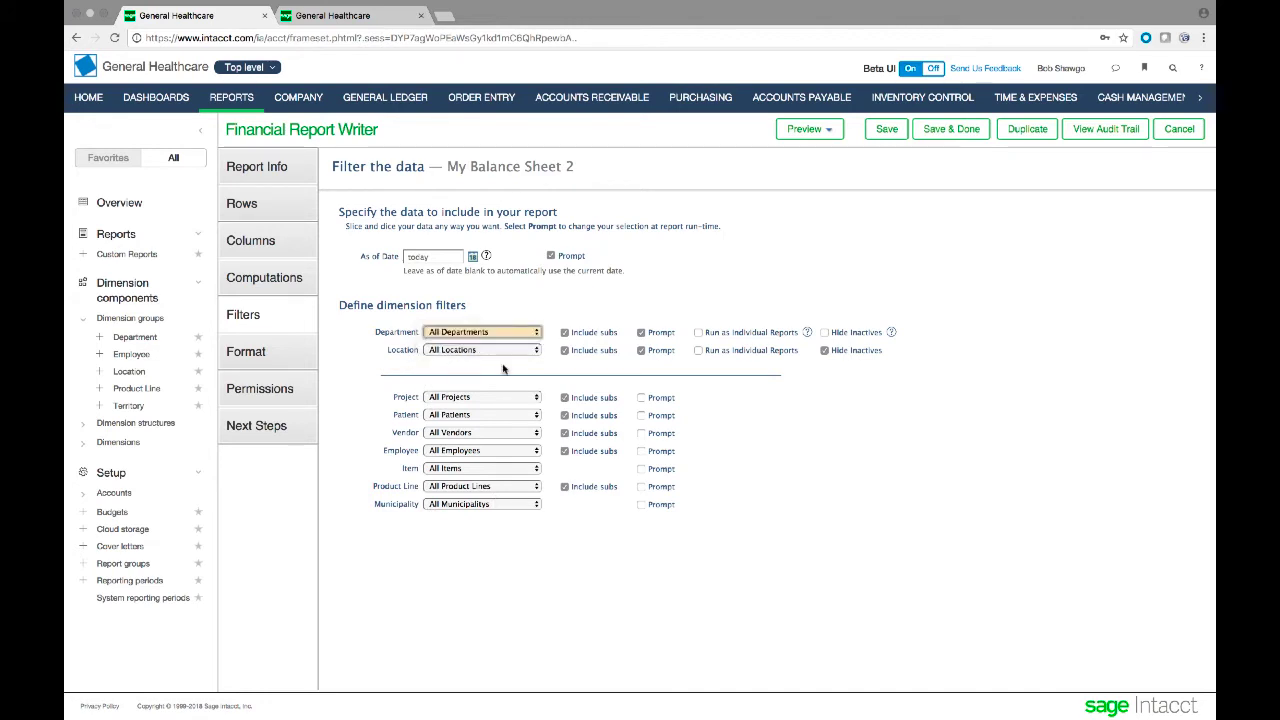
{"action": "left_click", "coordinate": [670, 348]}
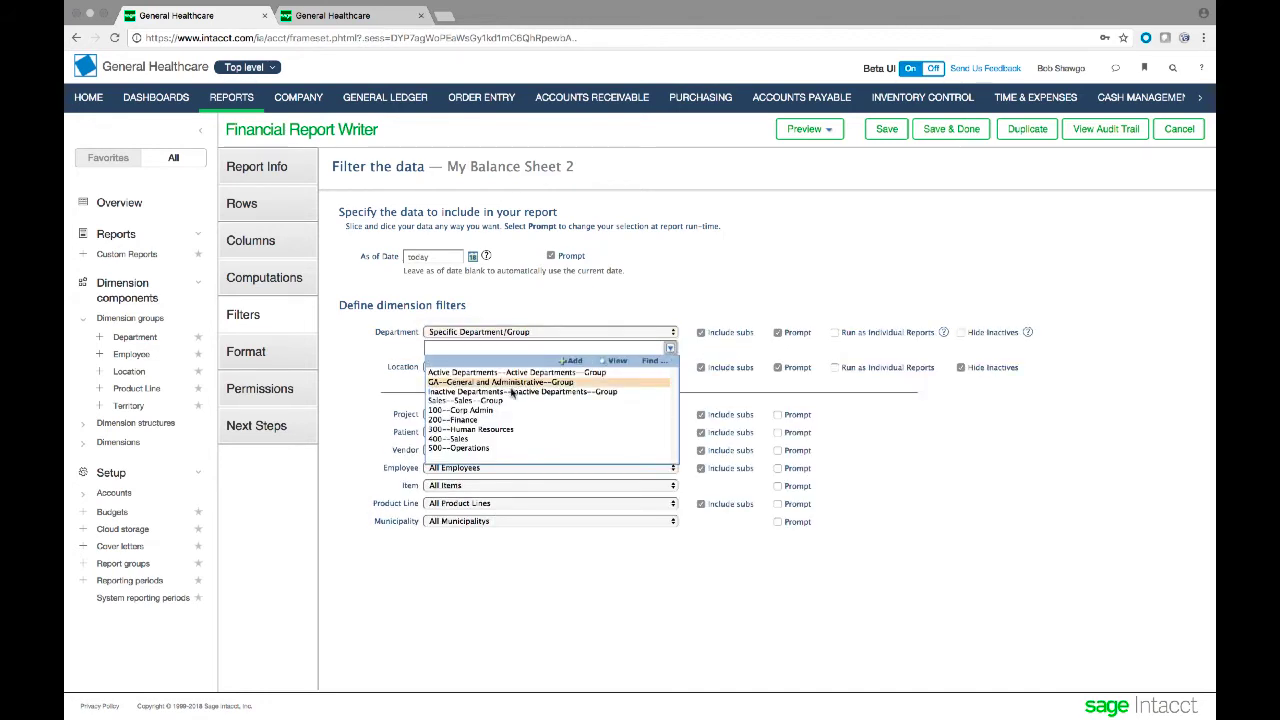
{"action": "left_click", "coordinate": [485, 421]}
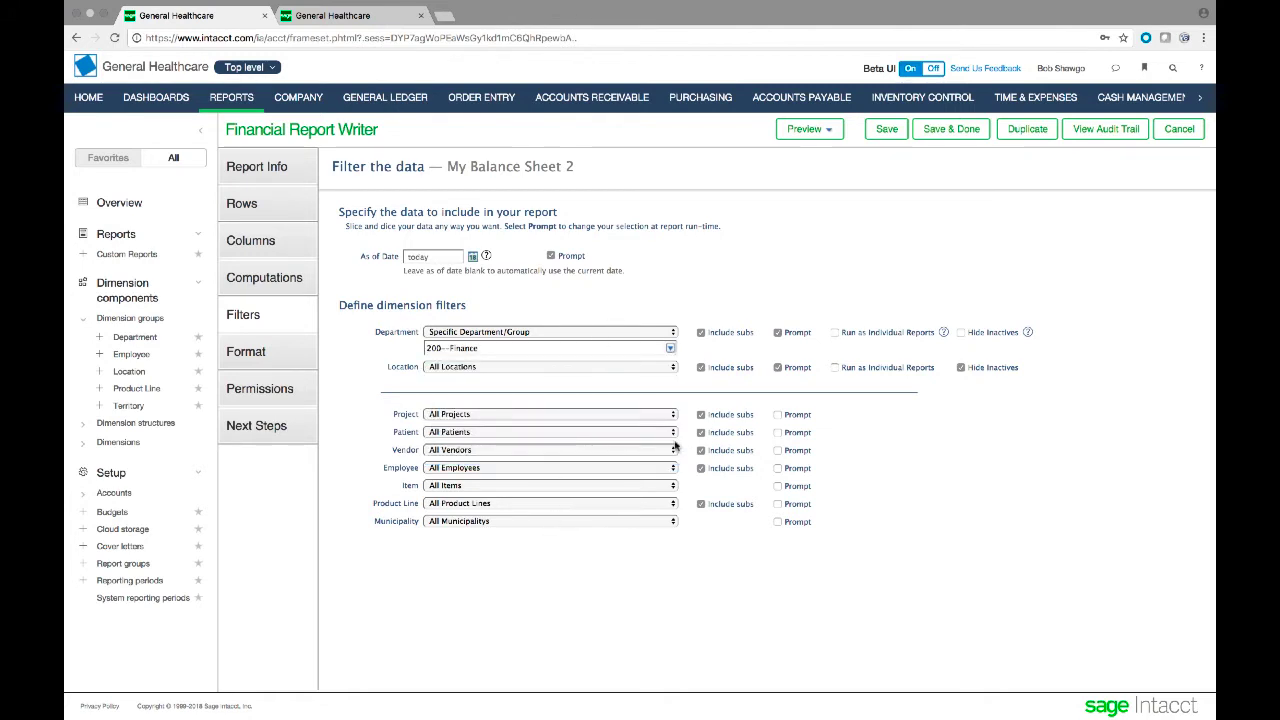
{"action": "left_click", "coordinate": [778, 334]}
{"action": "left_click", "coordinate": [778, 333]}
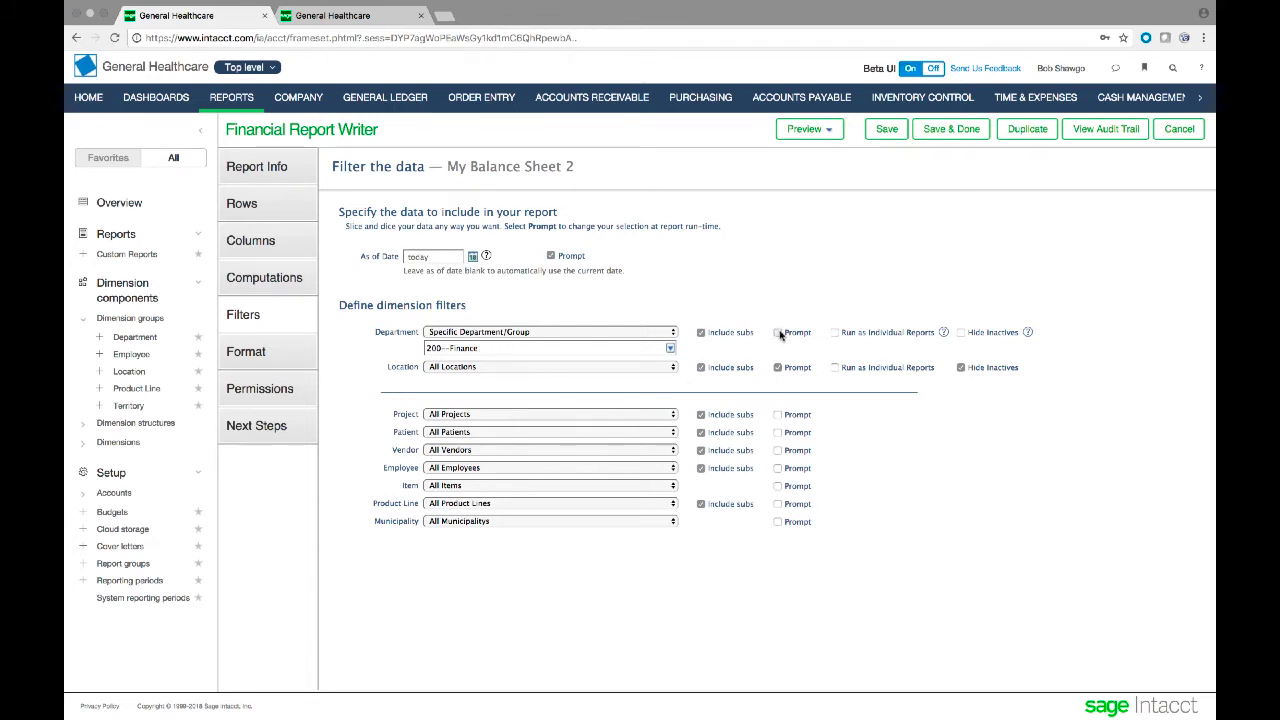
{"action": "left_click", "coordinate": [670, 350]}
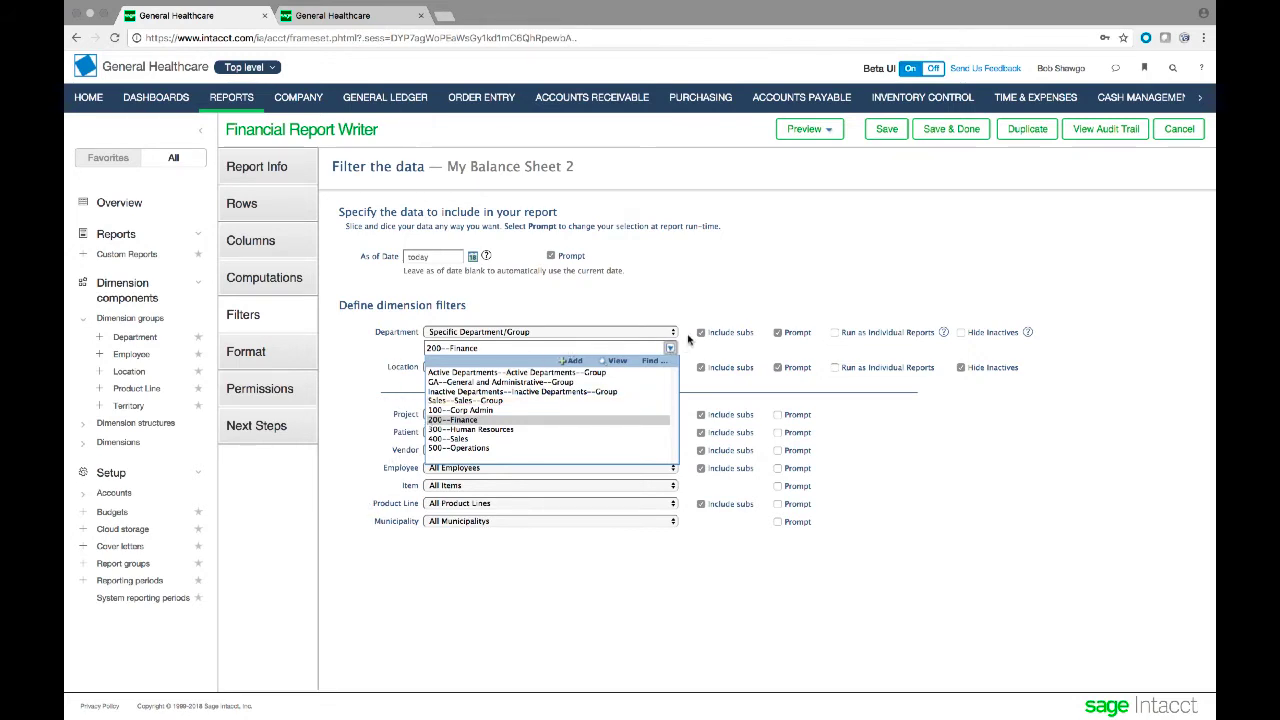
{"action": "left_click", "coordinate": [674, 368]}
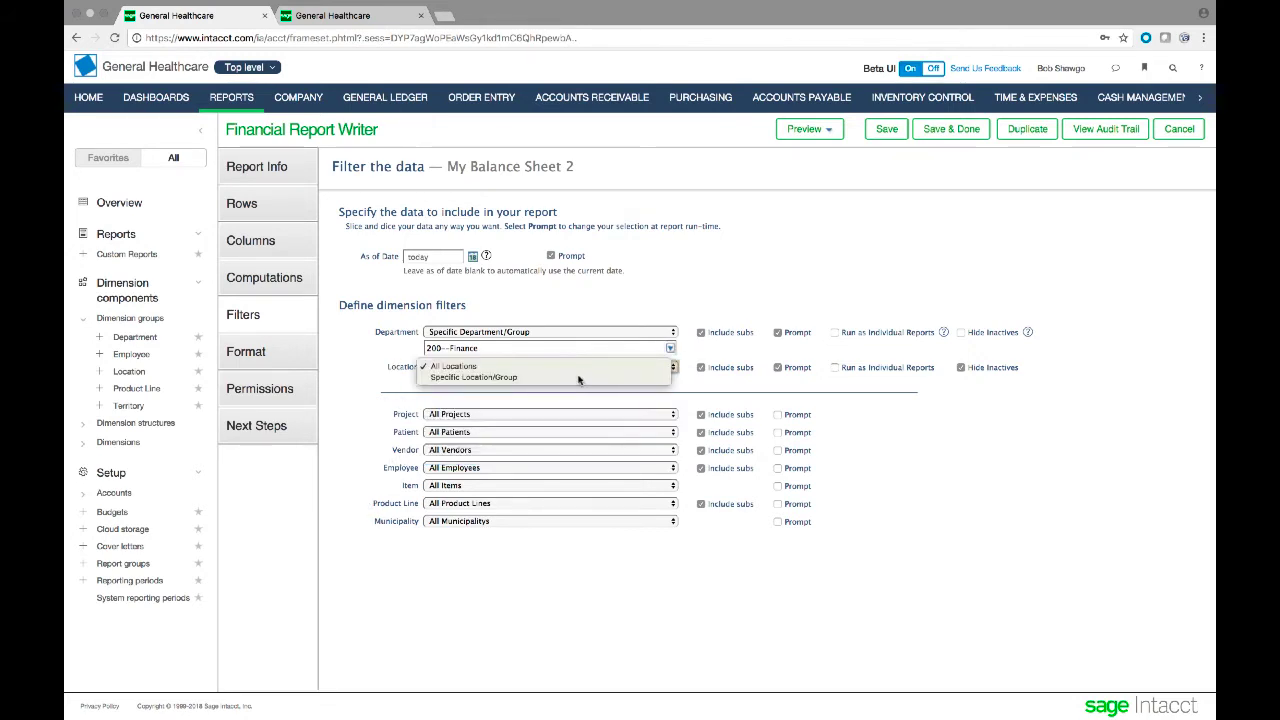
{"action": "left_click", "coordinate": [578, 378]}
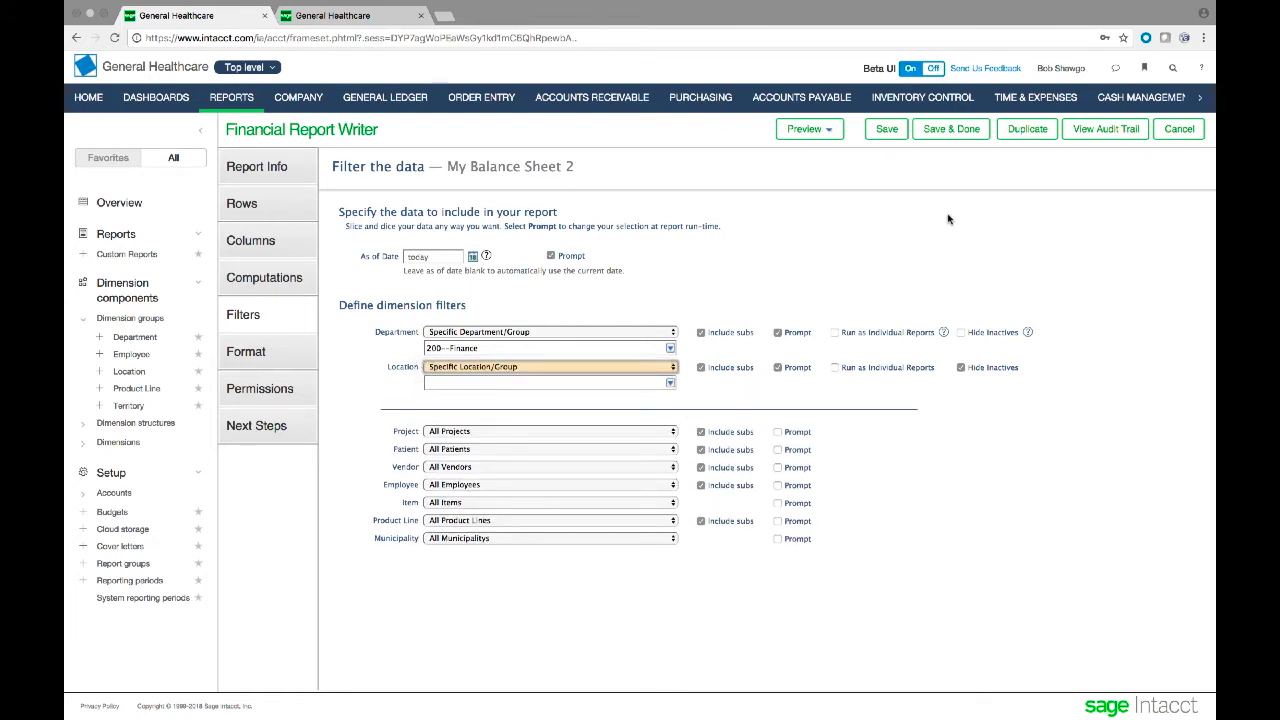
Review the report's general format options and assign a user as the report owner in its permissions
{"action": "left_click", "coordinate": [266, 353]}
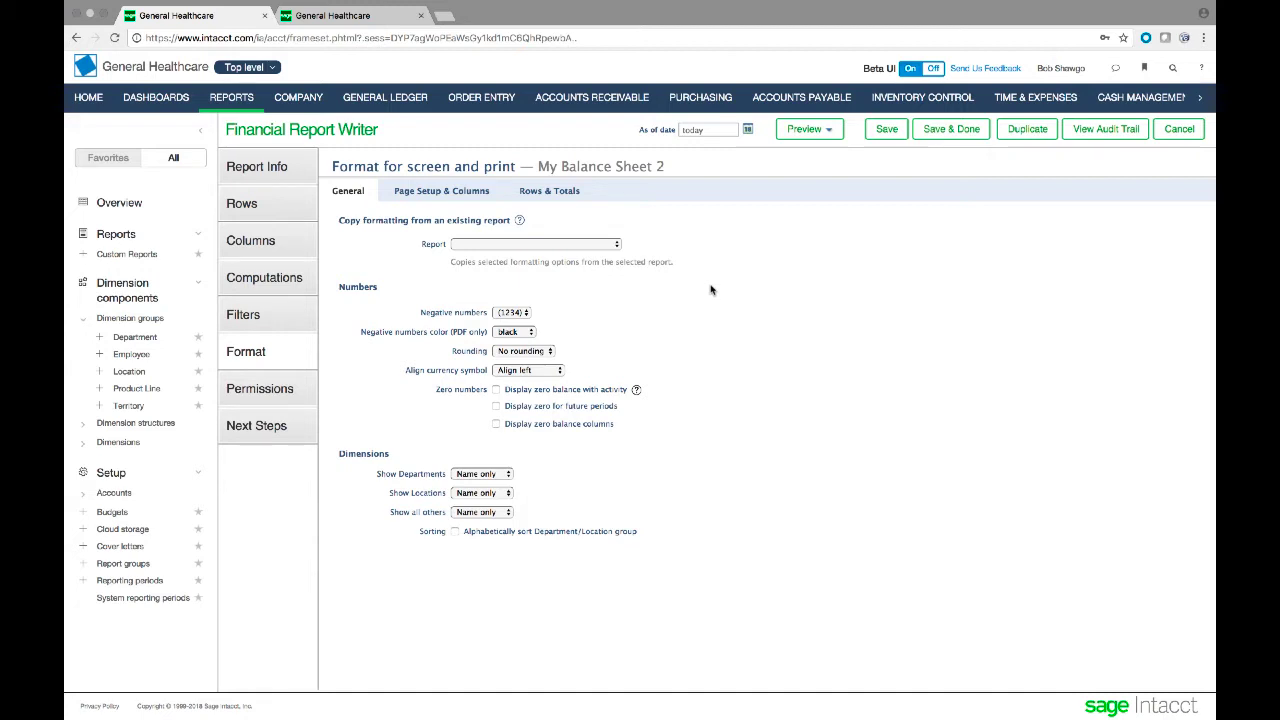
{"action": "left_click", "coordinate": [276, 391]}
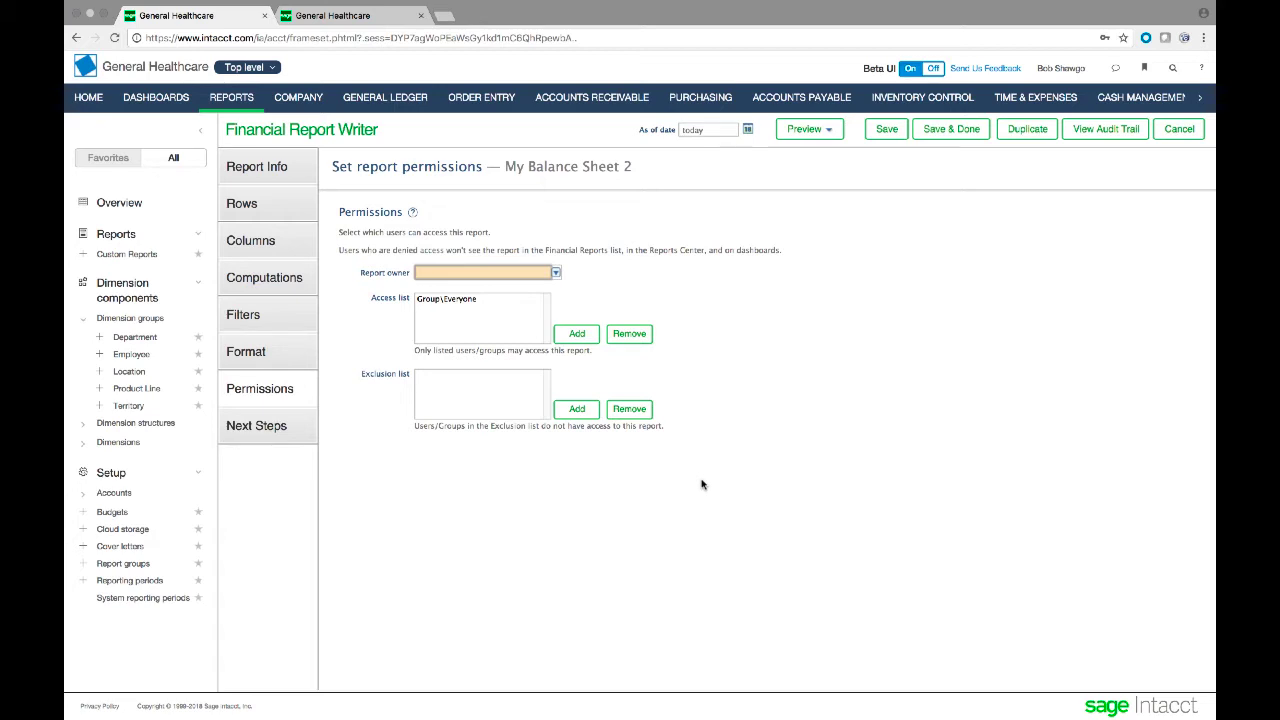
{"action": "left_click", "coordinate": [556, 274]}
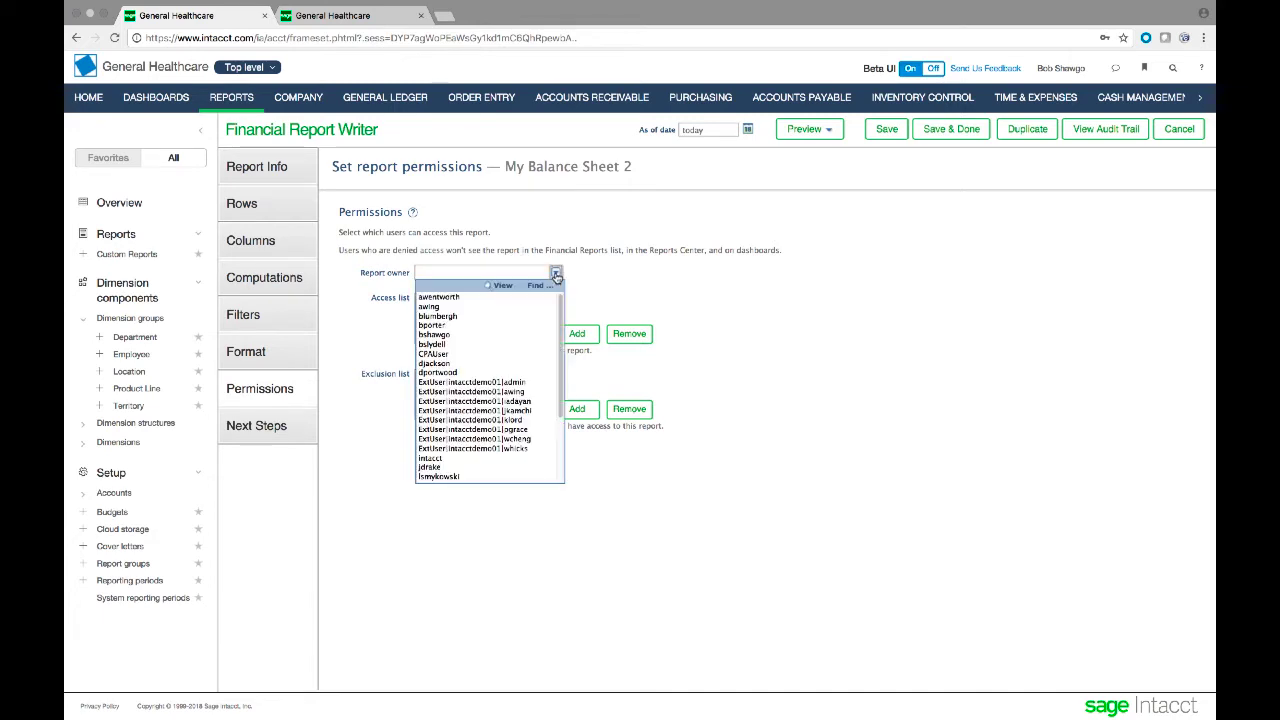
{"action": "left_click", "coordinate": [431, 338]}
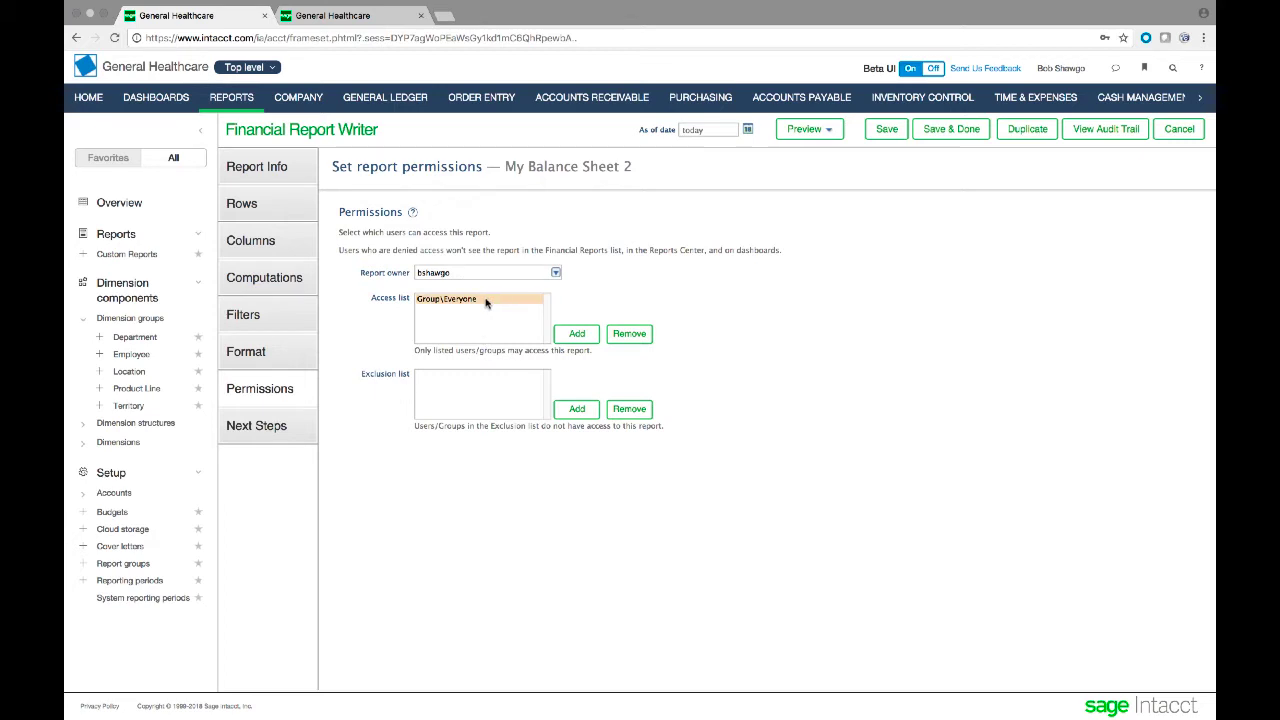
Add the report owner's user account to the access list and move the Everyone group to the exclusion list
{"action": "left_click", "coordinate": [577, 334]}
{"action": "left_click", "coordinate": [714, 303]}
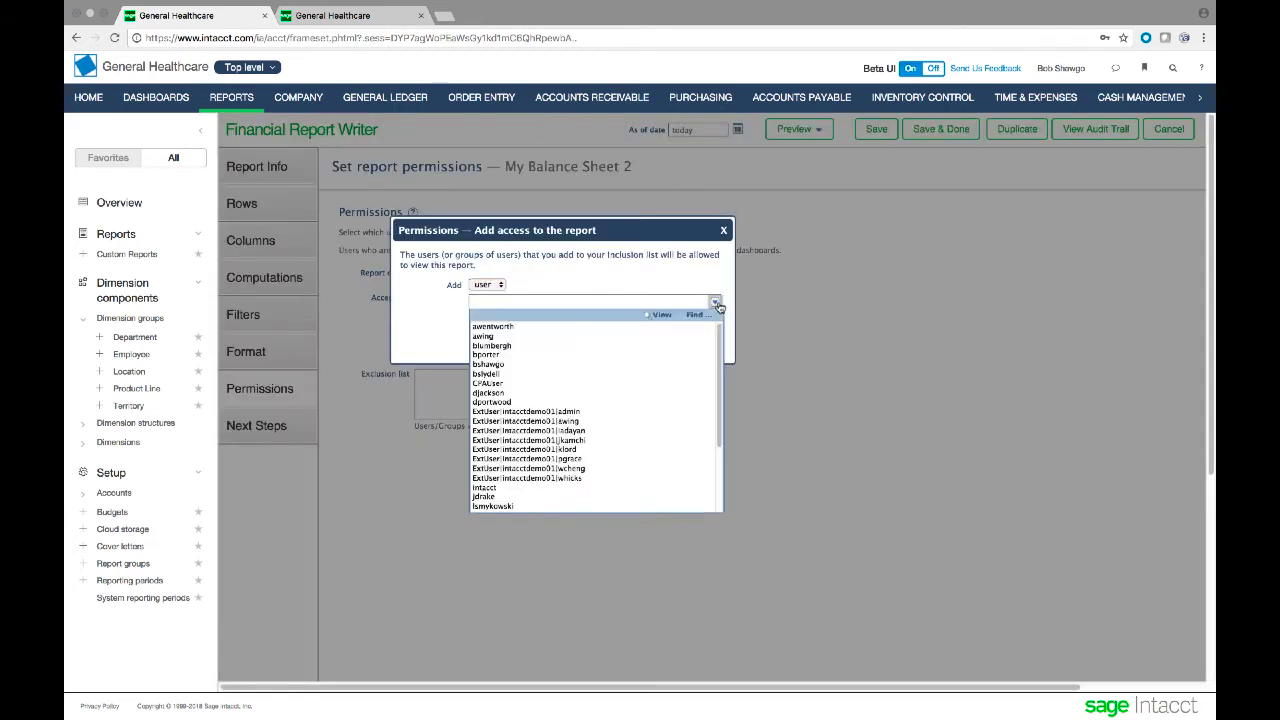
{"action": "left_click", "coordinate": [500, 365]}
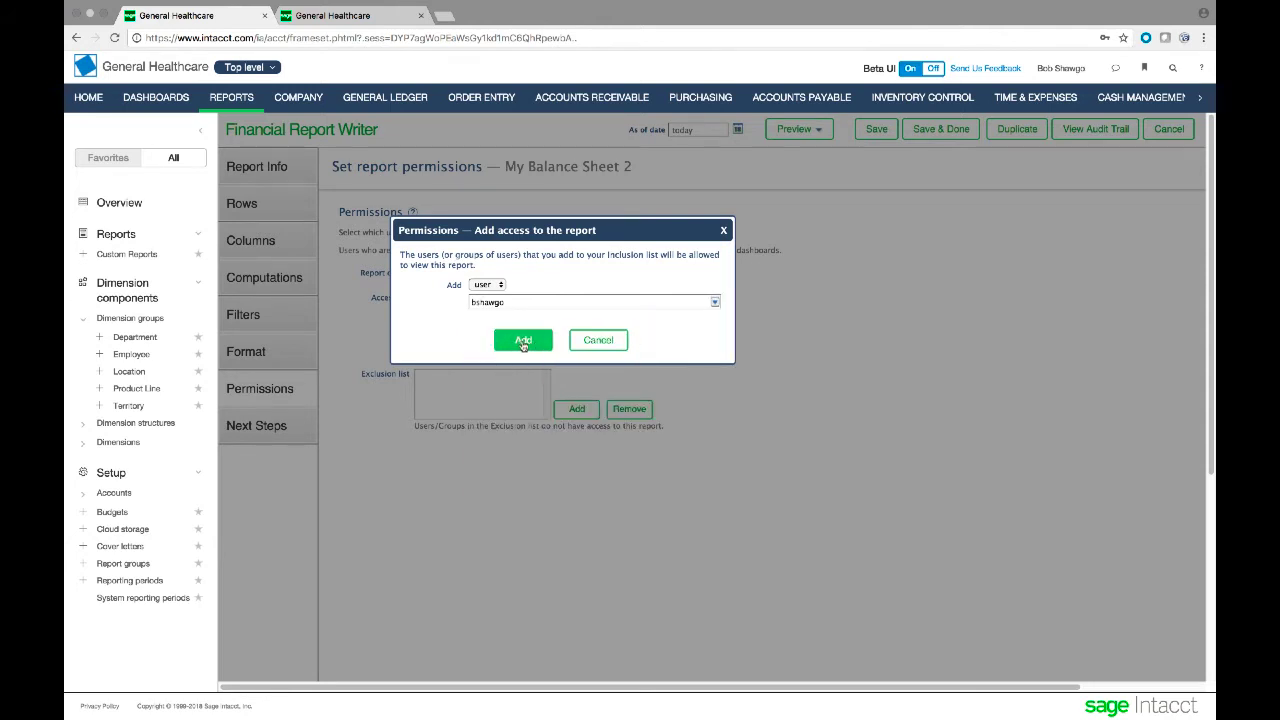
{"action": "left_click", "coordinate": [523, 340]}
{"action": "left_click", "coordinate": [478, 300]}
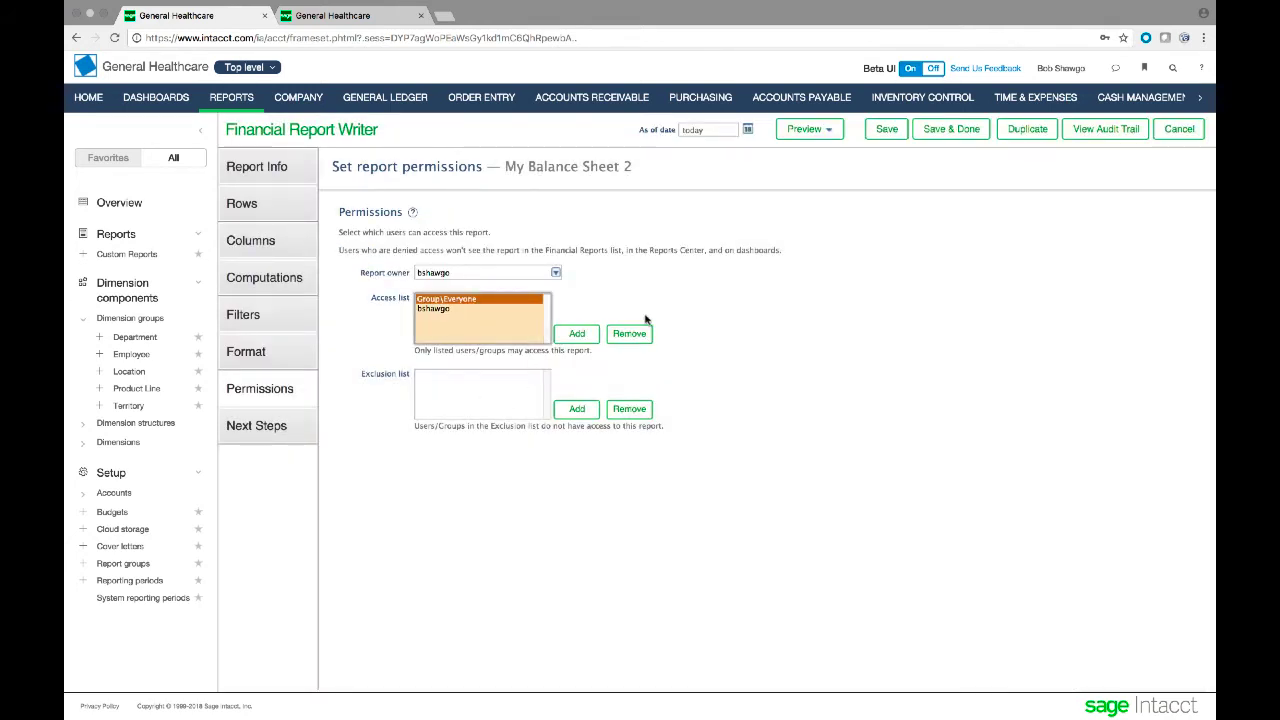
{"action": "left_click", "coordinate": [629, 333]}
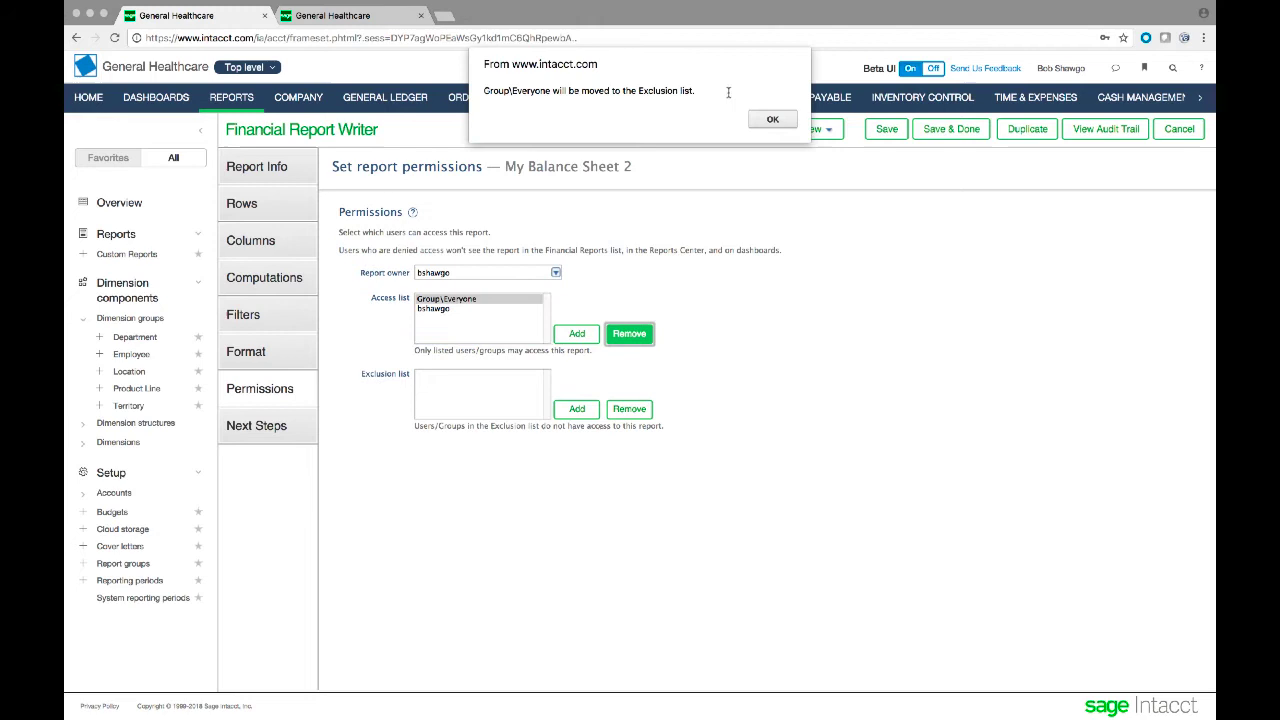
{"action": "left_click", "coordinate": [772, 119]}
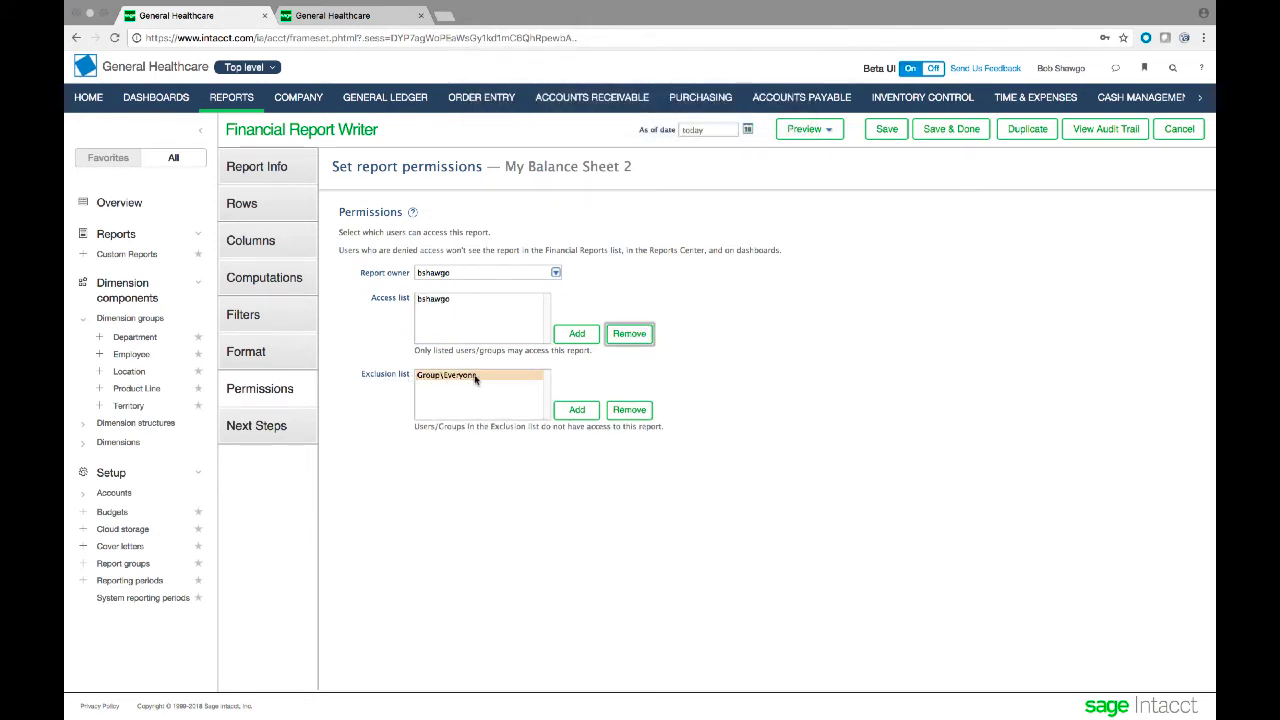
Add a second user to the report's access list and cancel editing of My Balance Sheet 2
{"action": "left_click", "coordinate": [556, 276]}
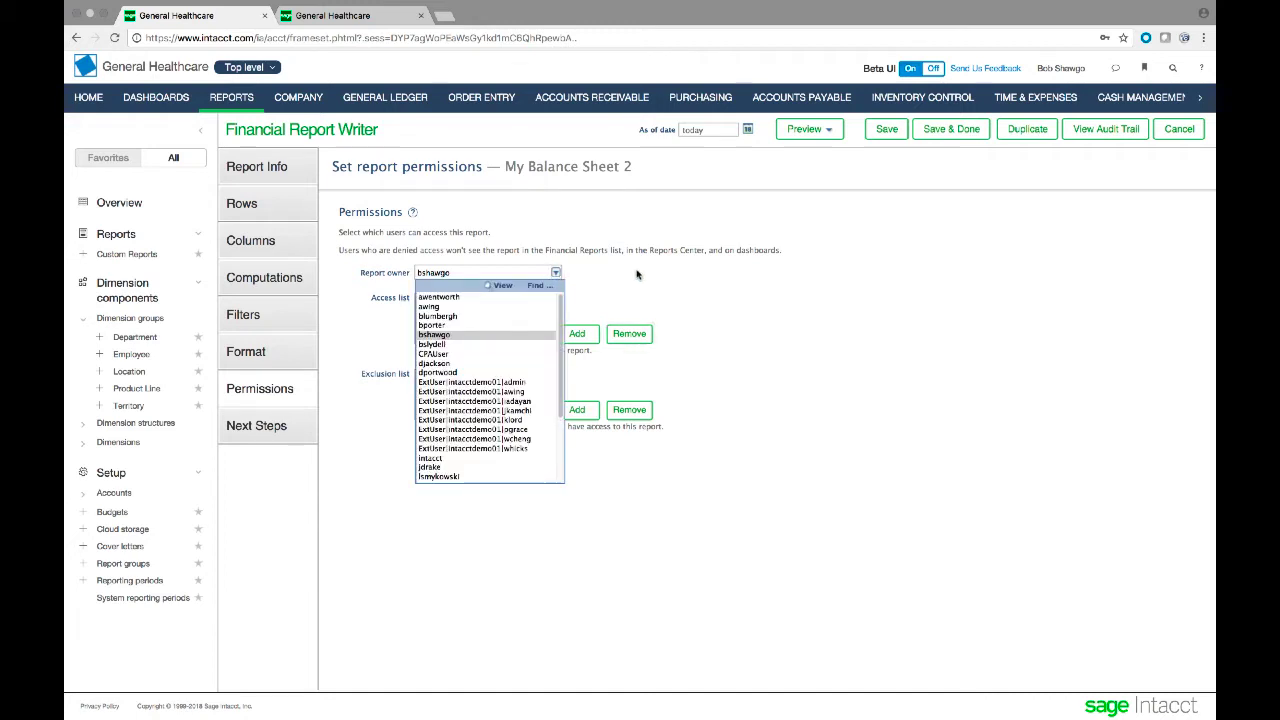
{"action": "left_click", "coordinate": [556, 276]}
{"action": "left_click", "coordinate": [579, 335]}
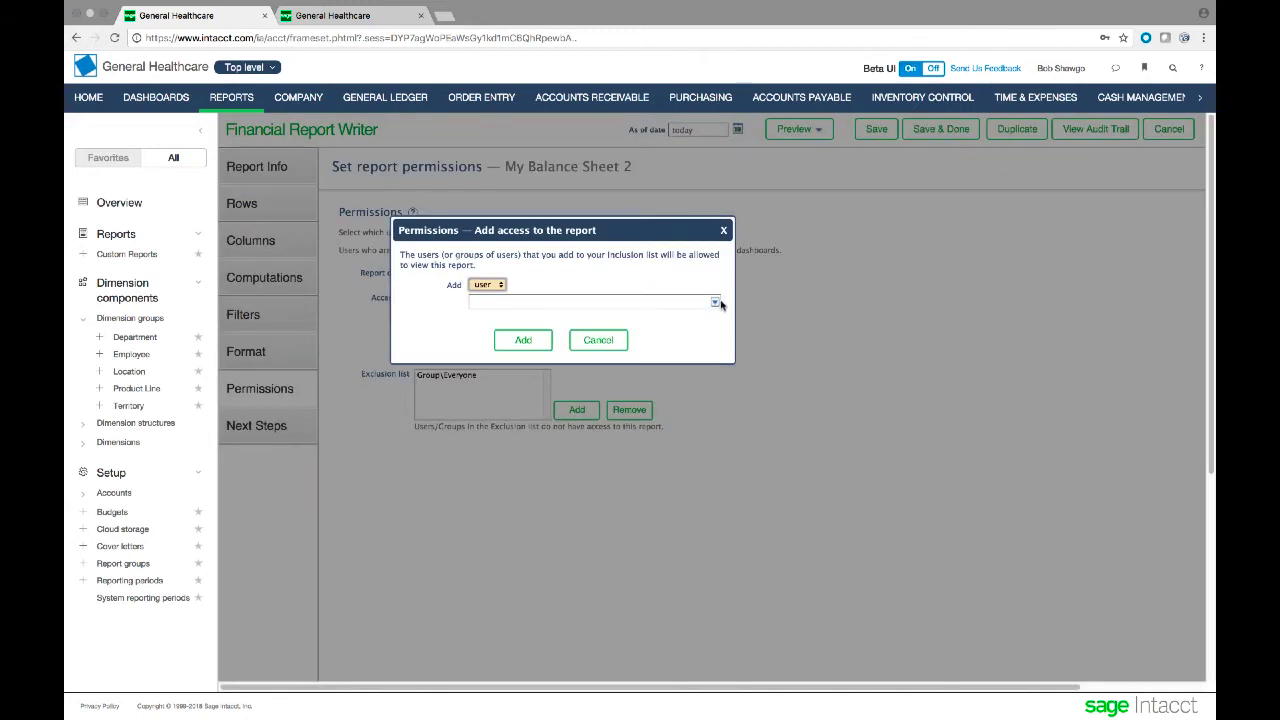
{"action": "left_click", "coordinate": [714, 301]}
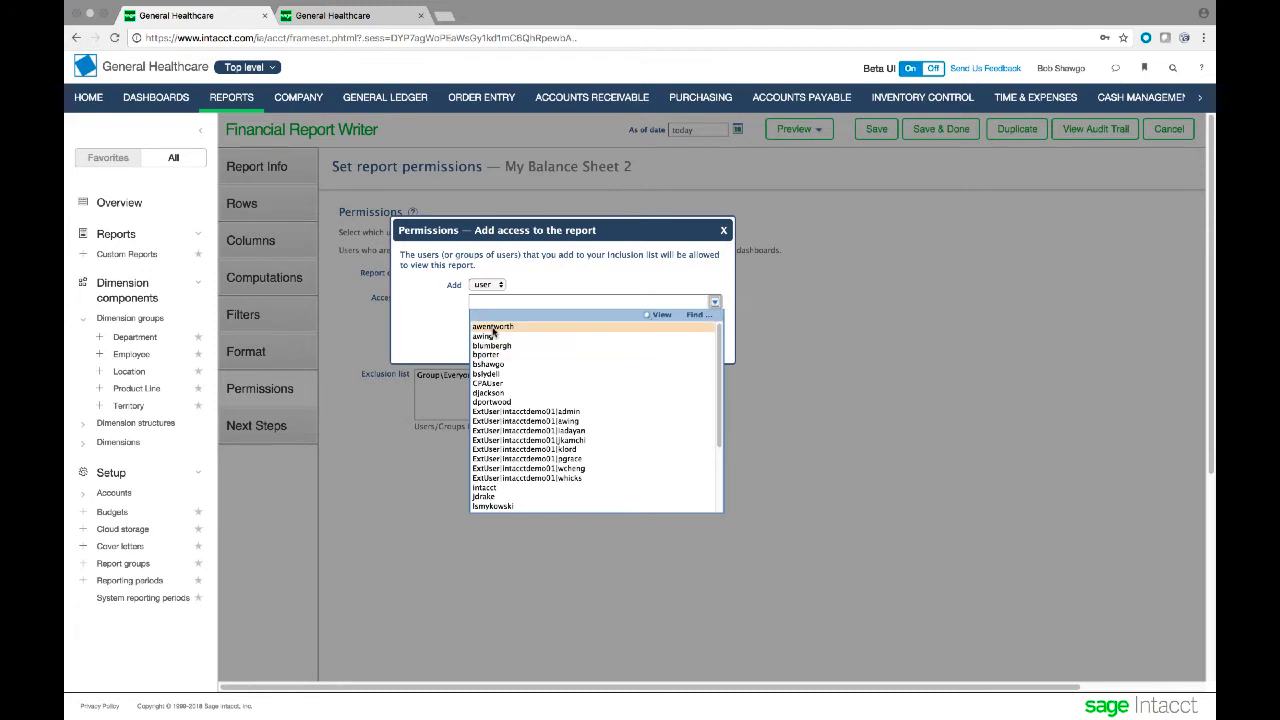
{"action": "left_click", "coordinate": [487, 326]}
{"action": "left_click", "coordinate": [530, 343]}
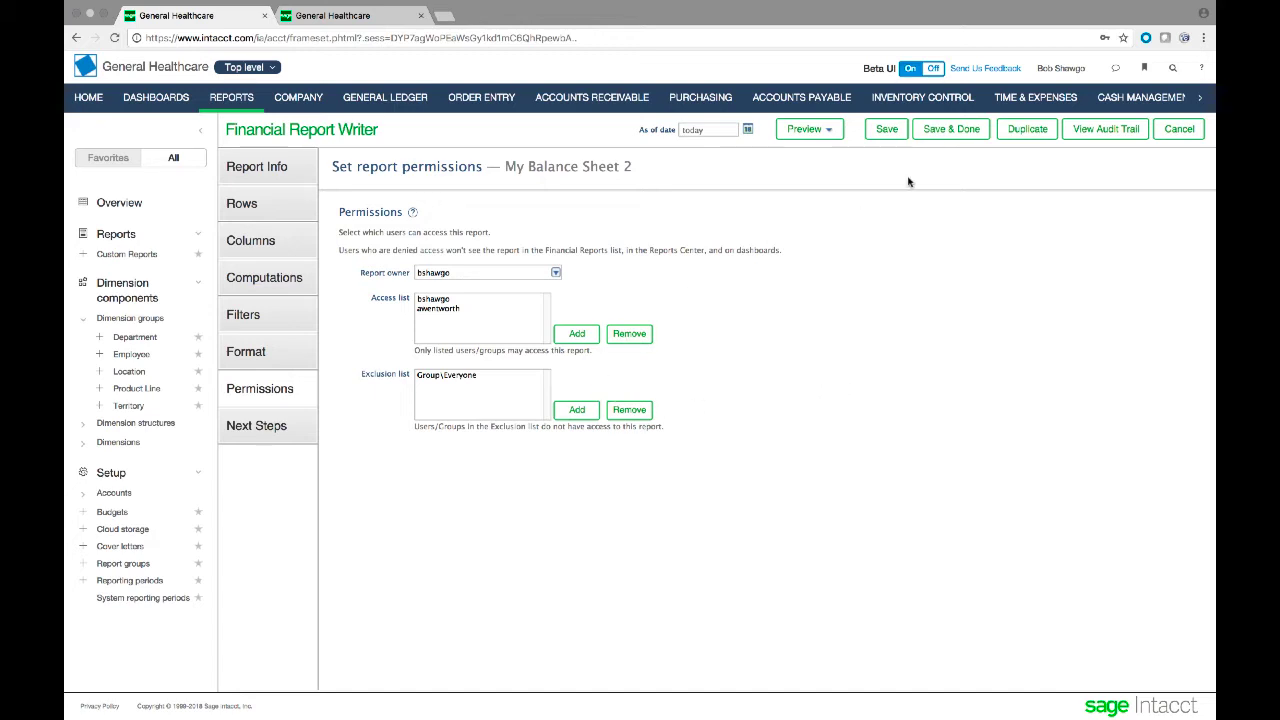
{"action": "left_click", "coordinate": [1182, 128]}
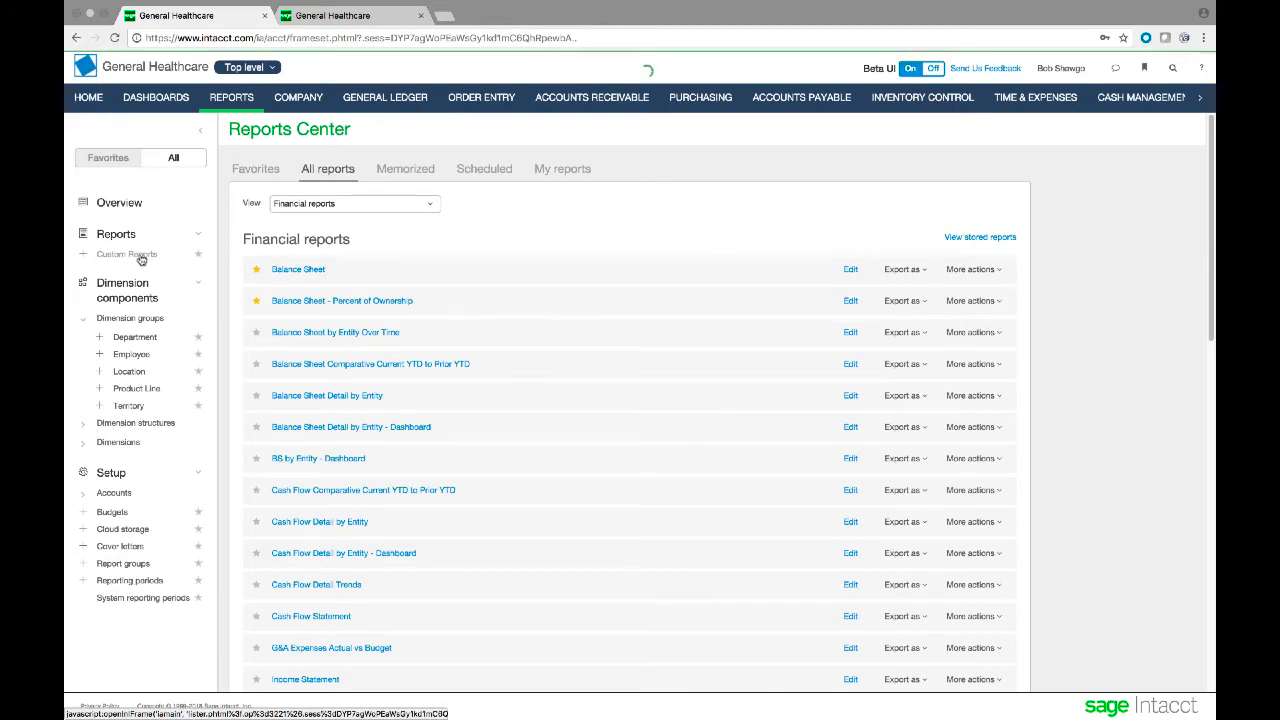
Open the Cost Center Expense custom report for editing and go past its data source to the column selection
{"action": "left_click", "coordinate": [141, 257]}
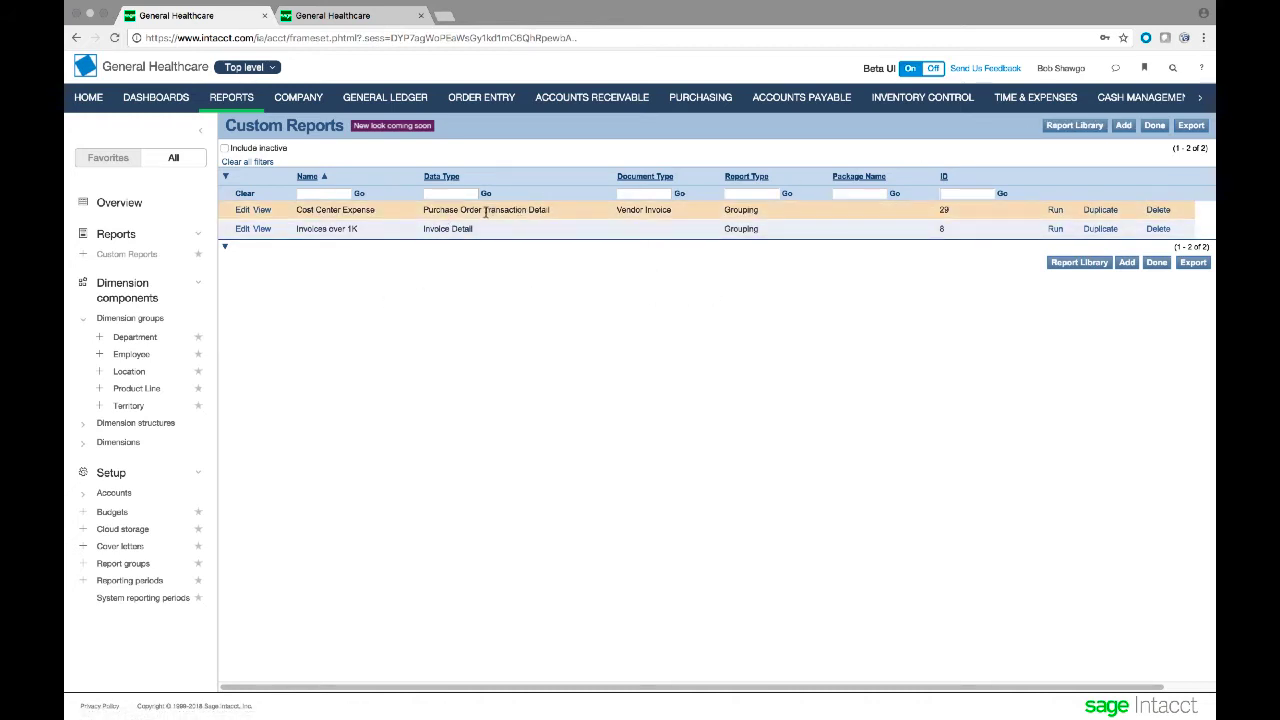
{"action": "left_click", "coordinate": [243, 210]}
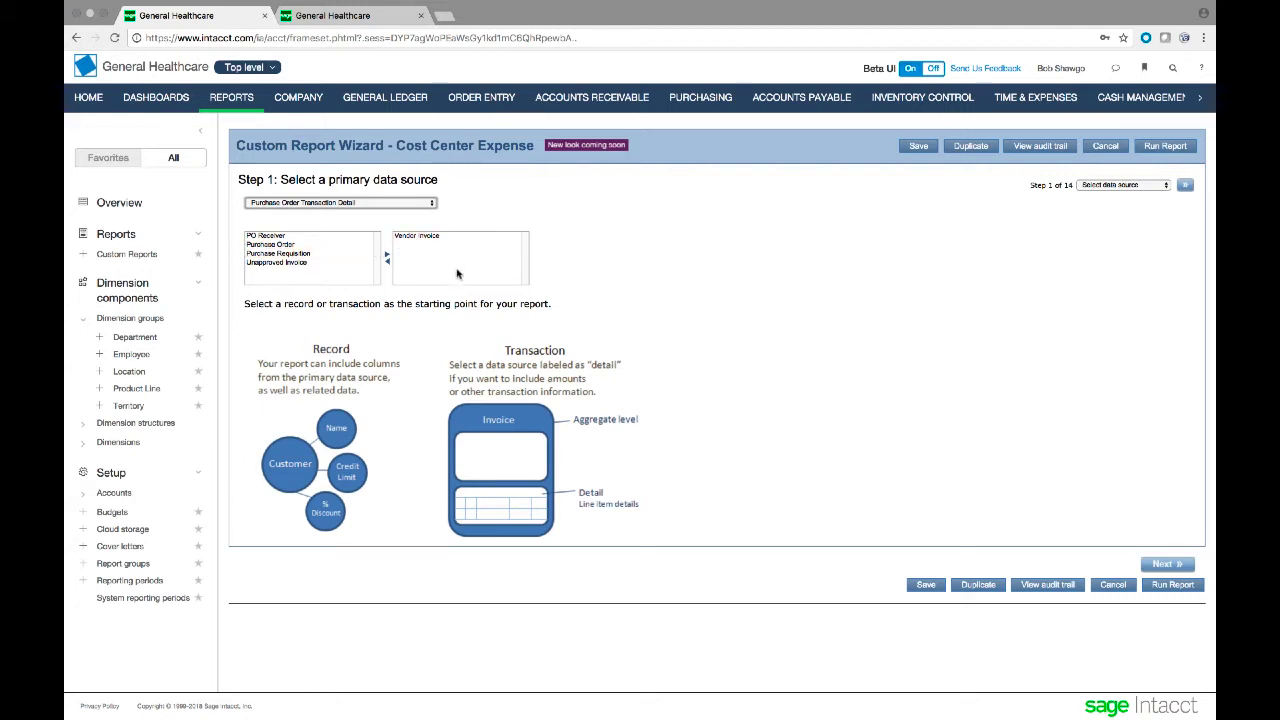
{"action": "left_click", "coordinate": [1172, 566]}
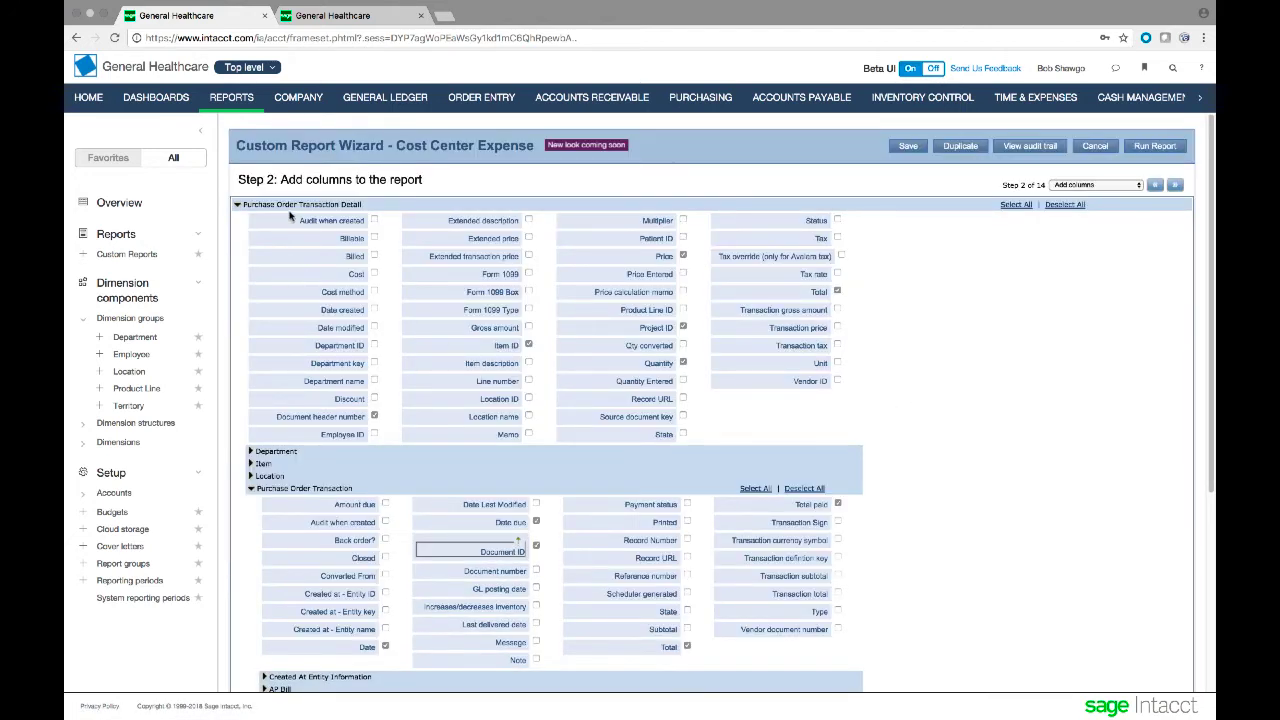
Examine the report's available column fields, including the purchase order transaction's Vendor fields and the vendor's Pay to Contact fields
{"action": "left_click", "coordinate": [838, 292]}
{"action": "scroll", "coordinate": [484, 594], "scroll_direction": "down", "scroll_amount": 2}
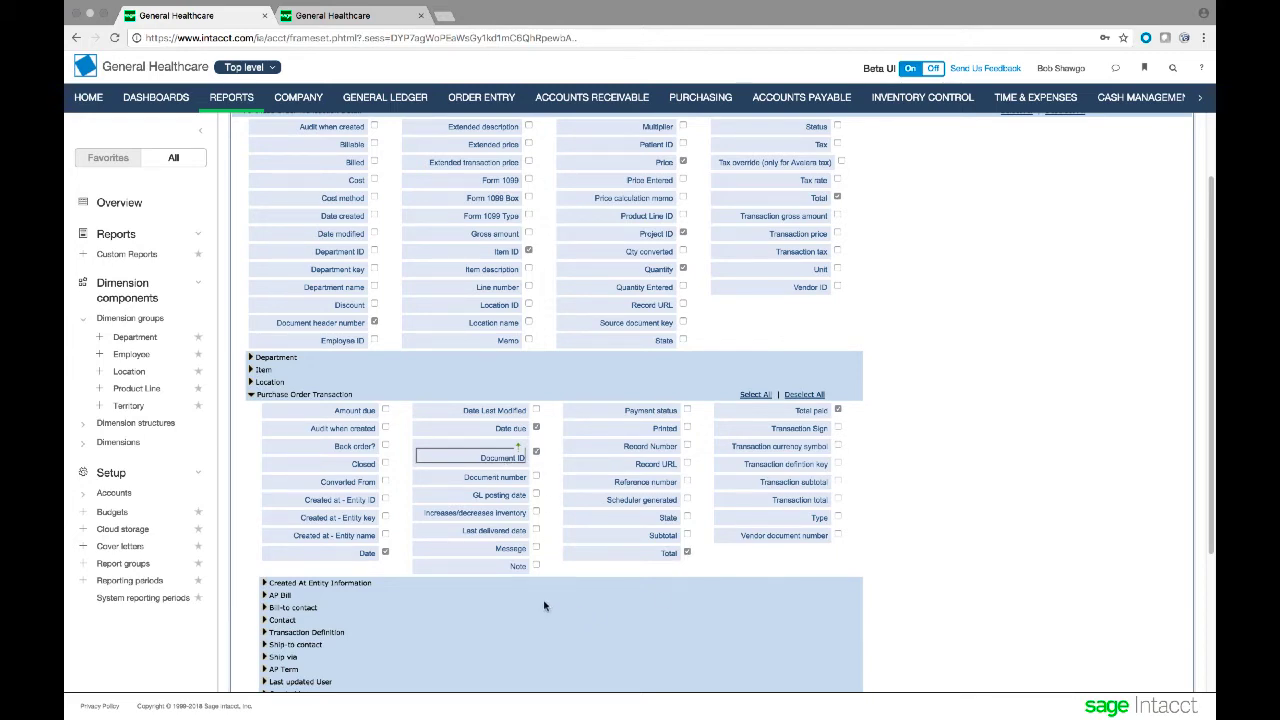
{"action": "scroll", "coordinate": [545, 605], "scroll_direction": "down", "scroll_amount": 3}
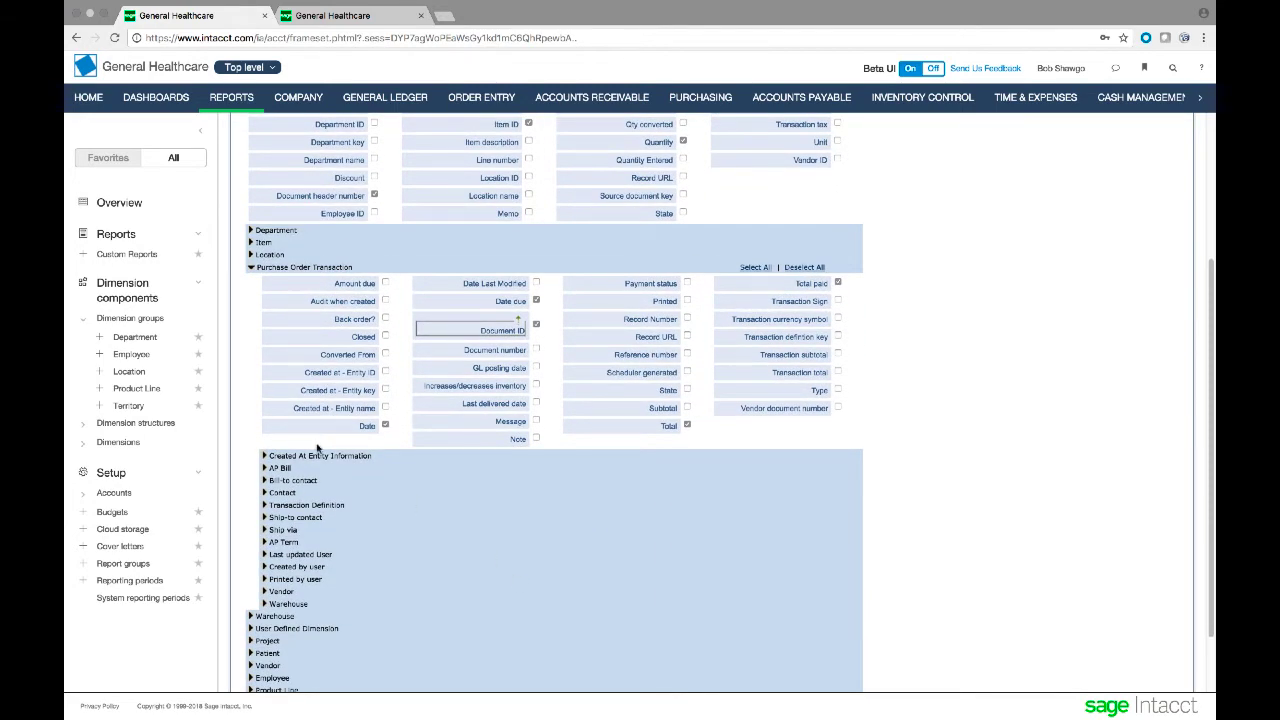
{"action": "left_click", "coordinate": [264, 592]}
{"action": "scroll", "coordinate": [364, 578], "scroll_direction": "down", "scroll_amount": 5}
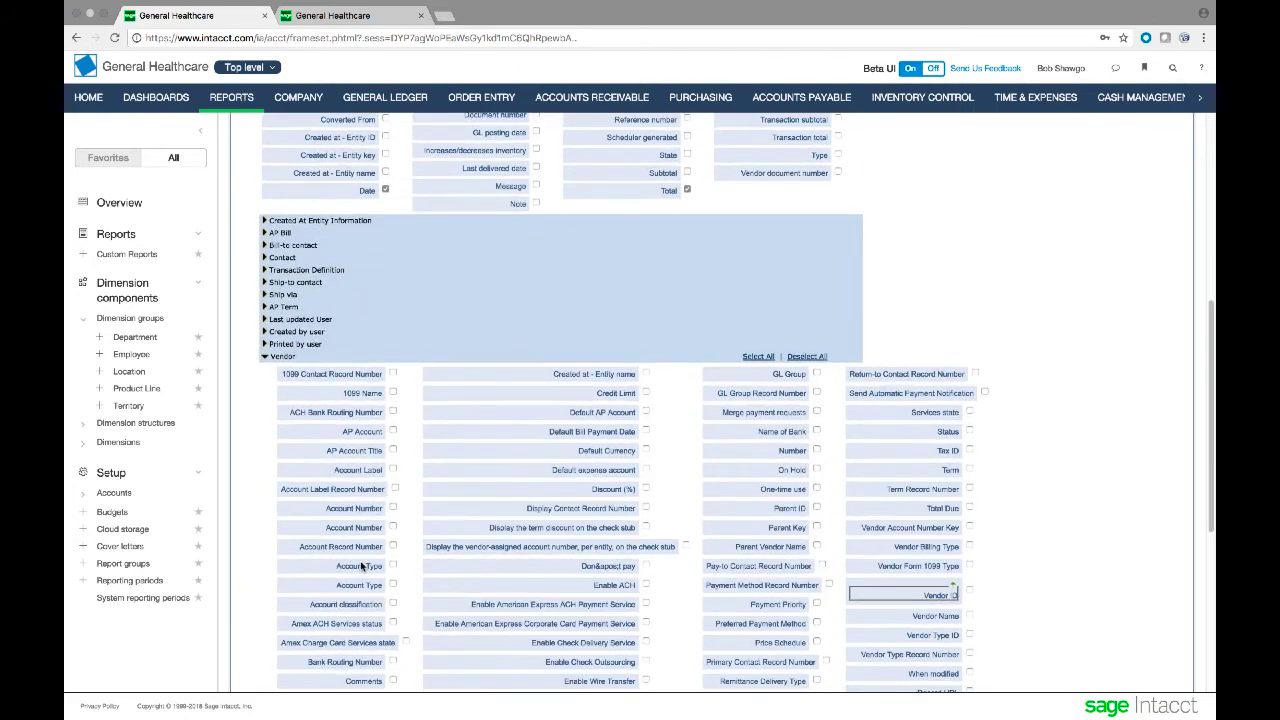
{"action": "scroll", "coordinate": [362, 566], "scroll_direction": "down", "scroll_amount": 4}
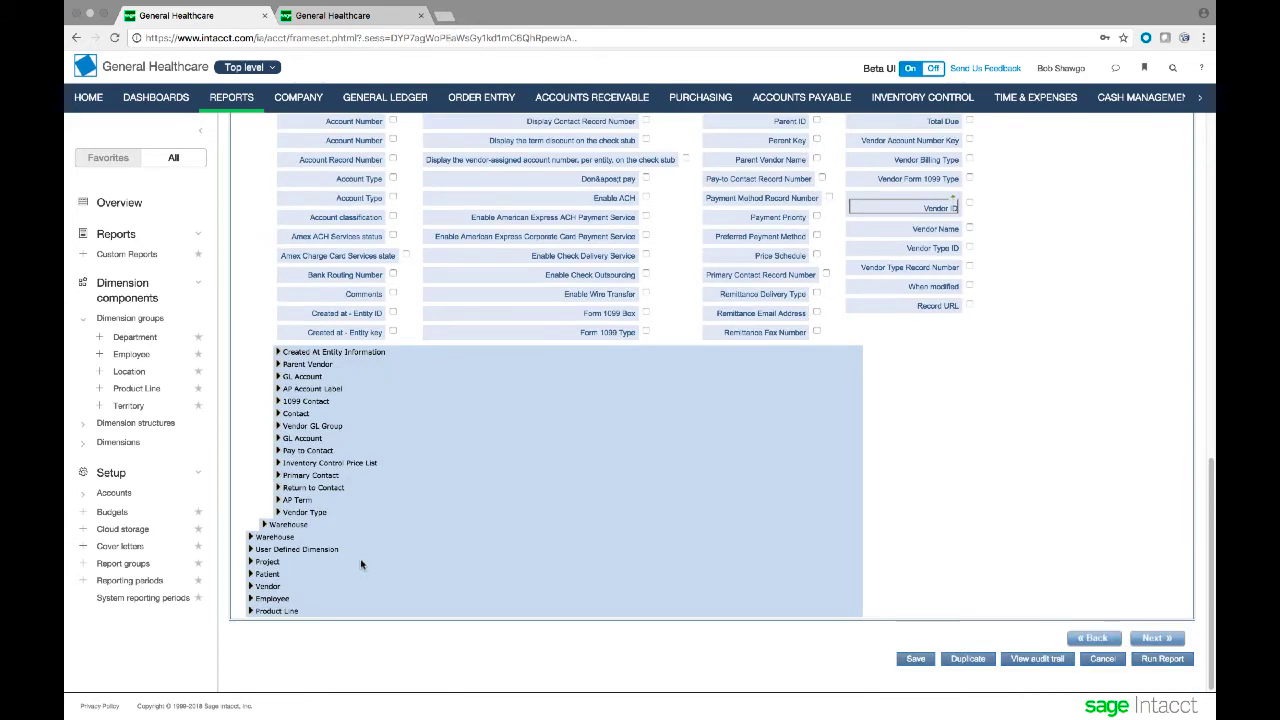
{"action": "left_click", "coordinate": [278, 450]}
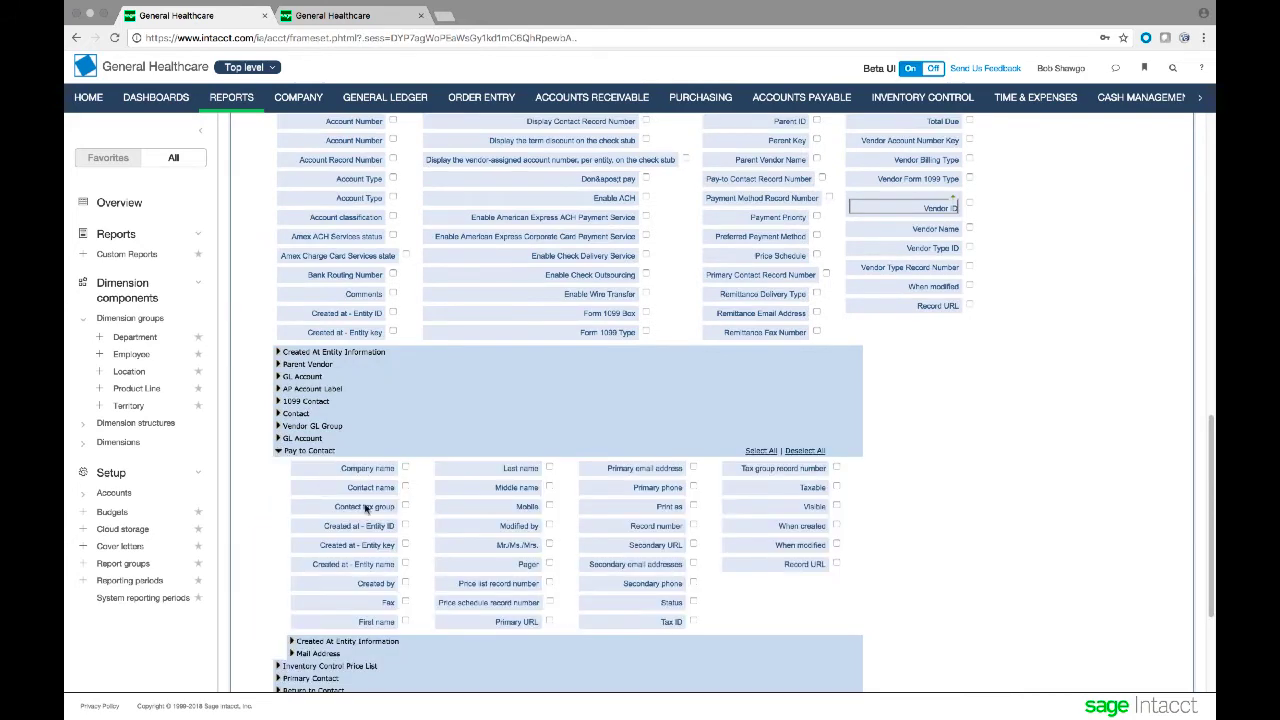
{"action": "scroll", "coordinate": [345, 537], "scroll_direction": "up", "scroll_amount": 5}
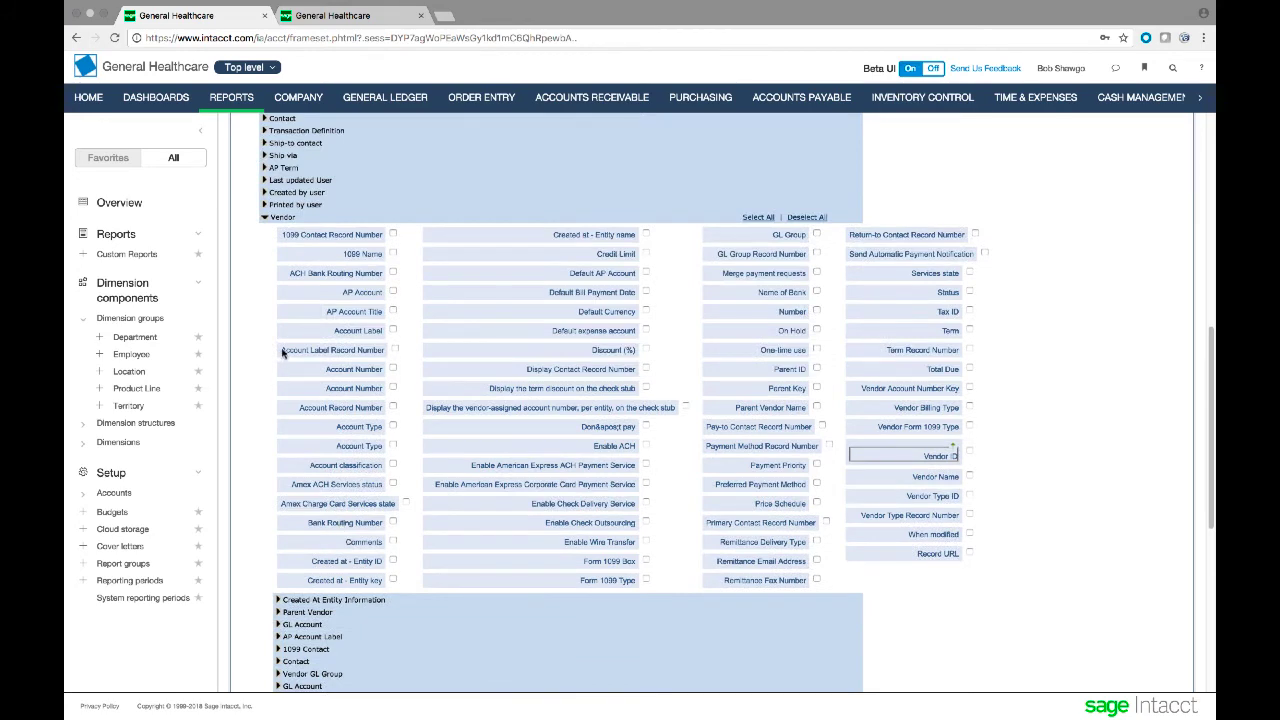
{"action": "scroll", "coordinate": [285, 355], "scroll_direction": "up", "scroll_amount": 5}
{"action": "scroll", "coordinate": [340, 350], "scroll_direction": "up", "scroll_amount": 2}
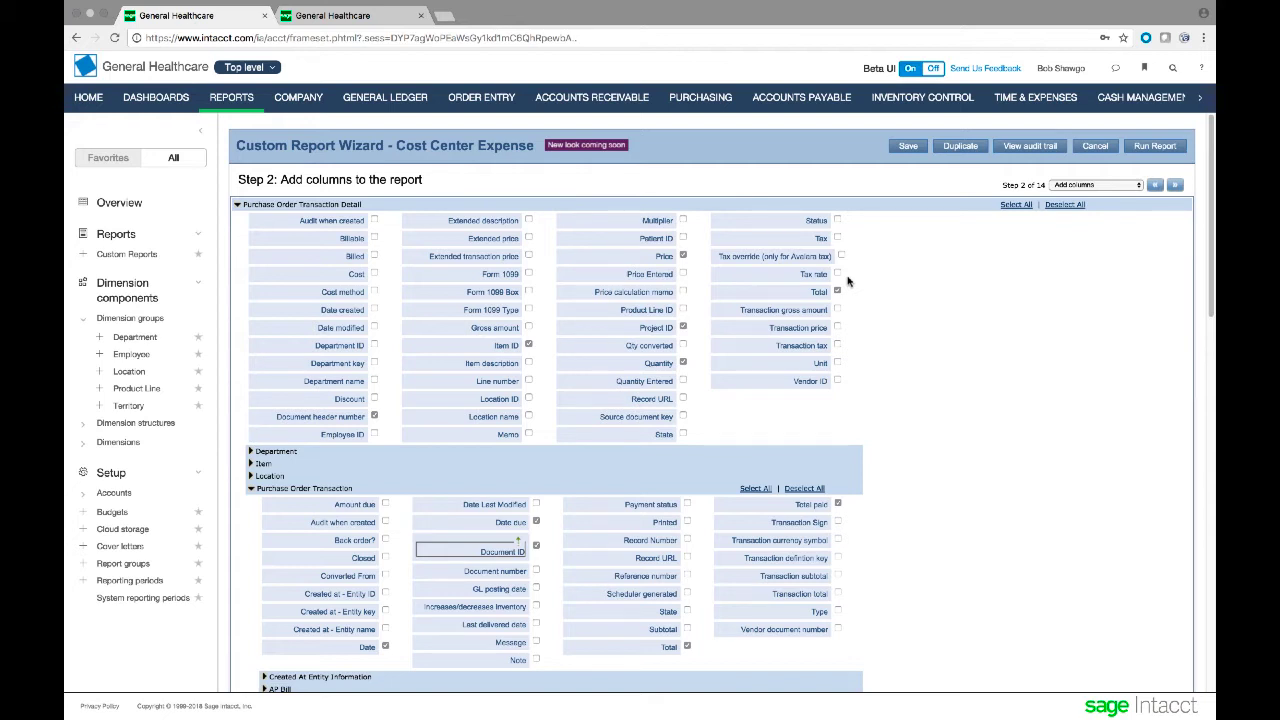
Advance to the calculated columns stage and review the list of all wizard stages
{"action": "left_click", "coordinate": [1175, 185]}
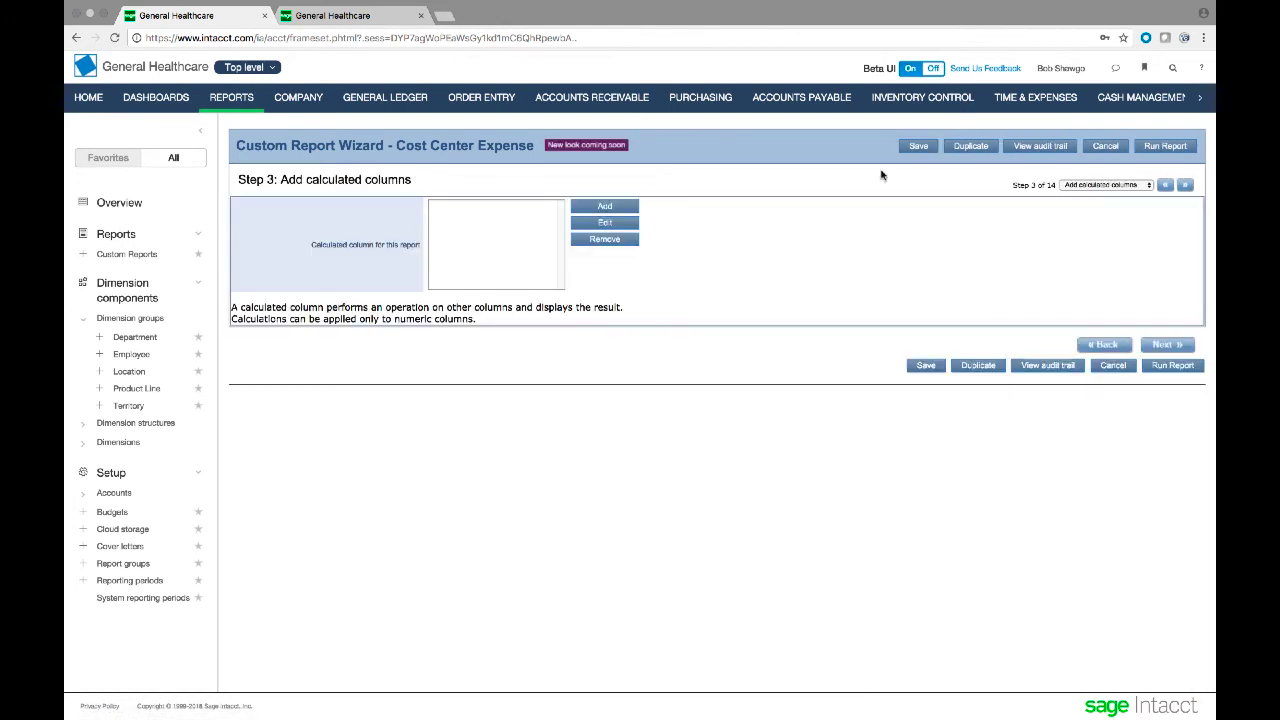
{"action": "left_click", "coordinate": [1146, 186]}
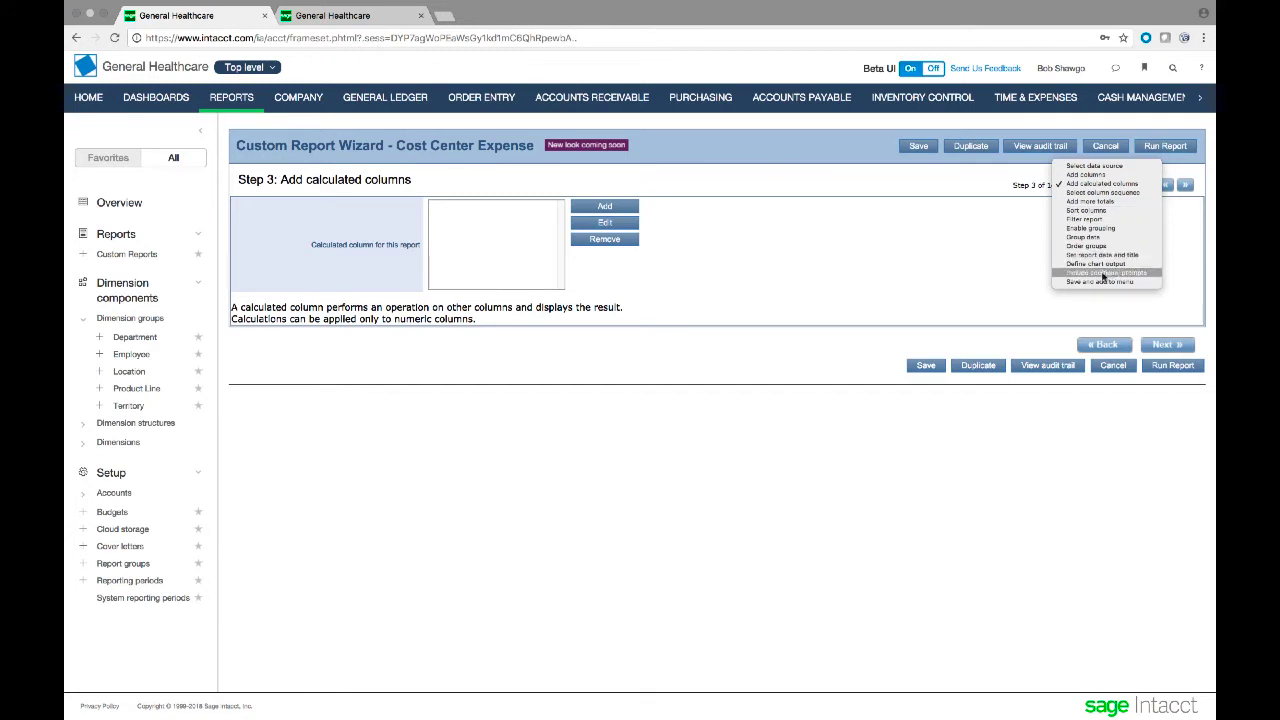
{"action": "left_click", "coordinate": [822, 279]}
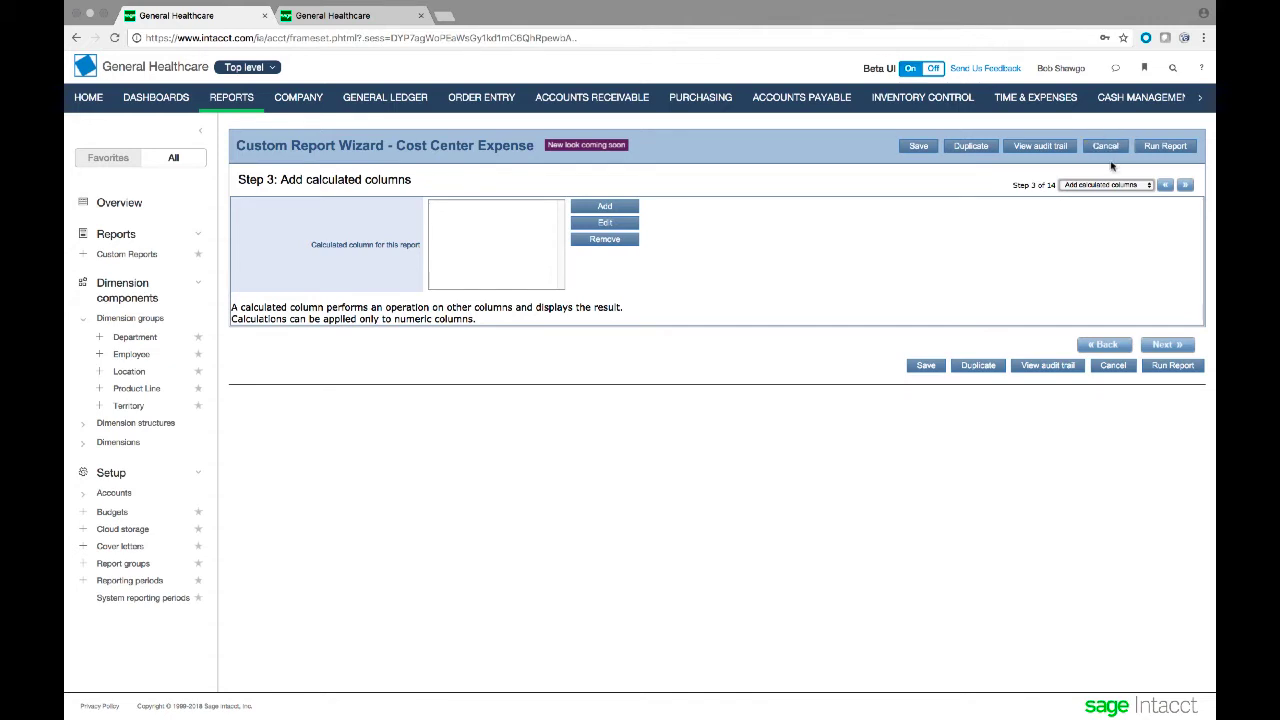
Add the Cost Center Expense report to the Purchase Orders menu, save it and check Purchasing's custom reports for it
{"action": "left_click", "coordinate": [1149, 187]}
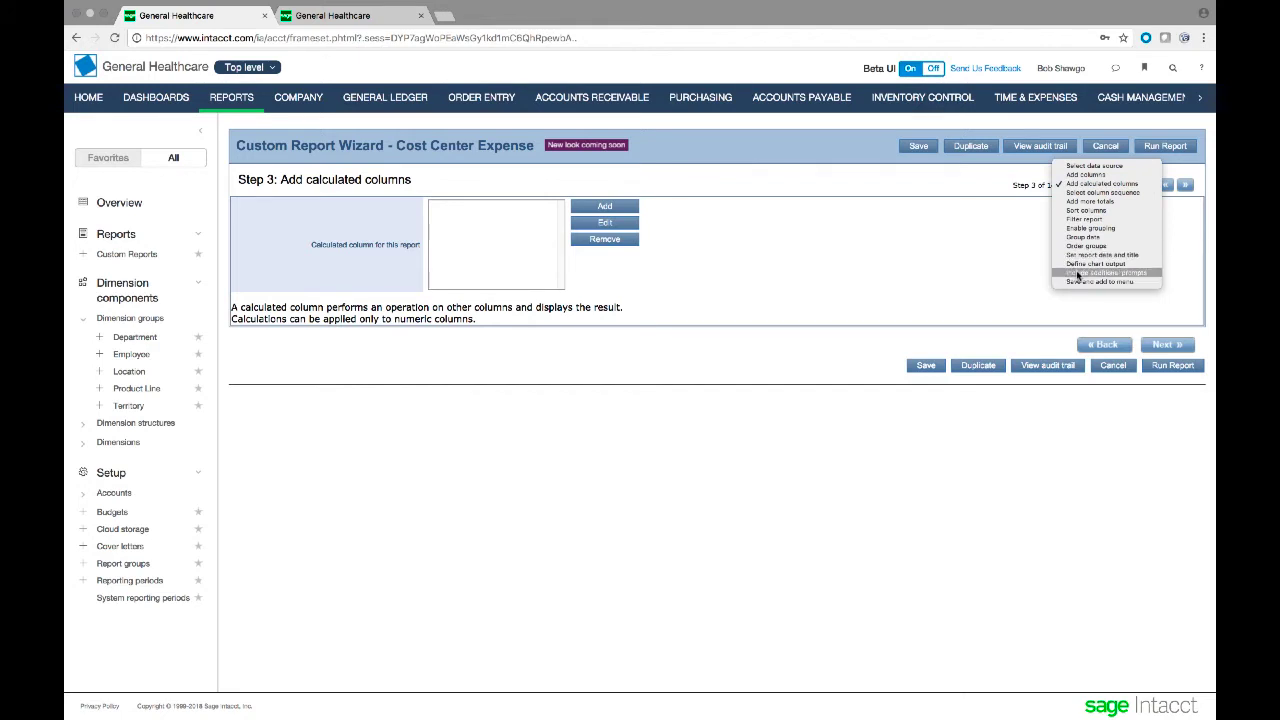
{"action": "left_click", "coordinate": [1078, 281]}
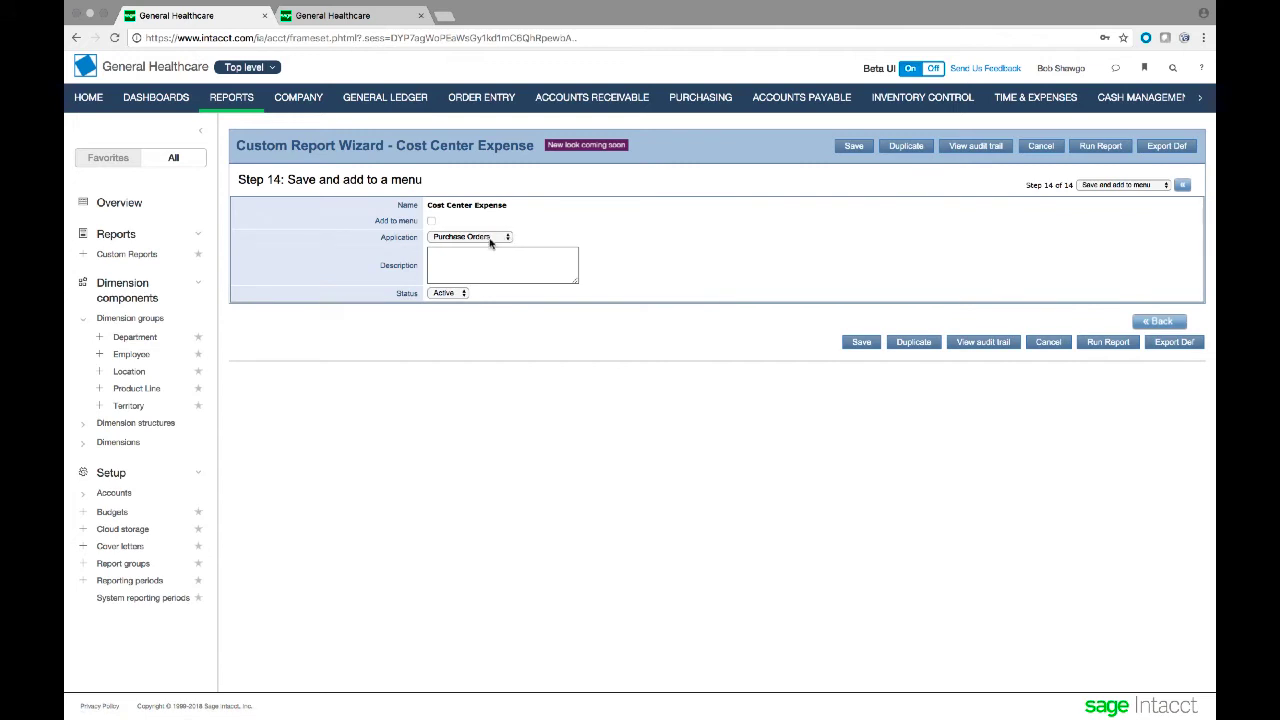
{"action": "left_click", "coordinate": [430, 221]}
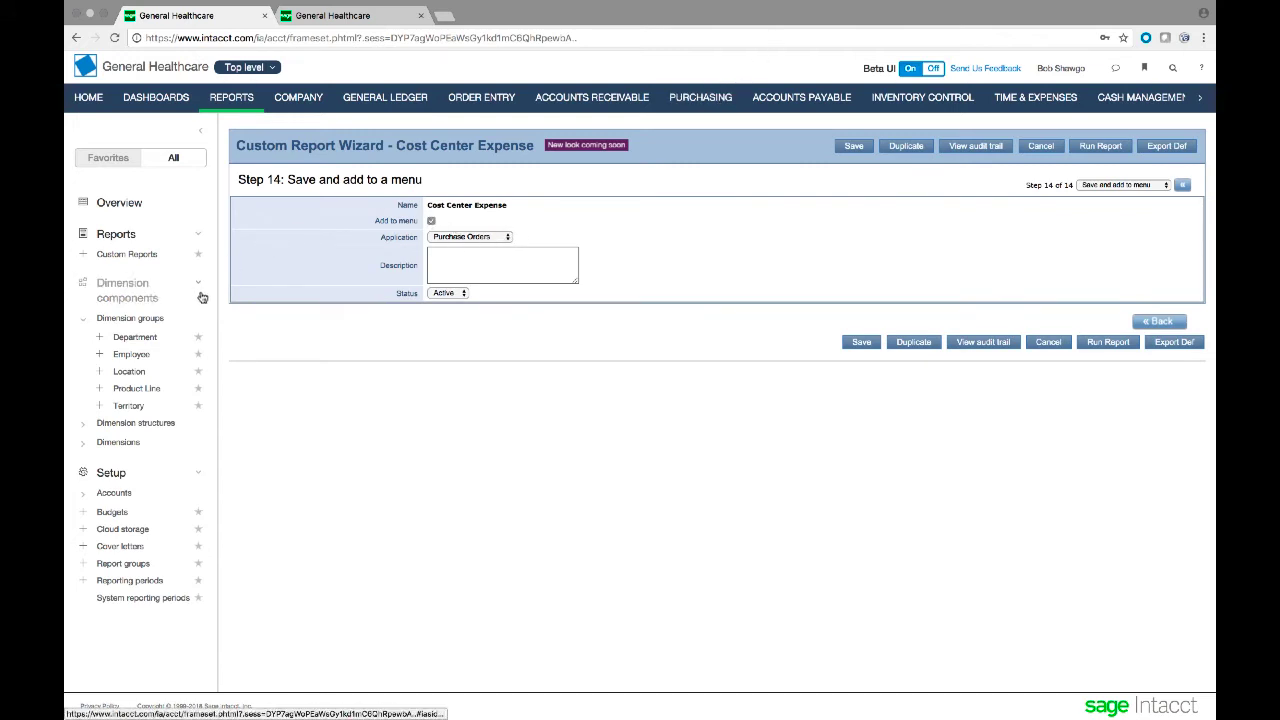
{"action": "left_click", "coordinate": [851, 147]}
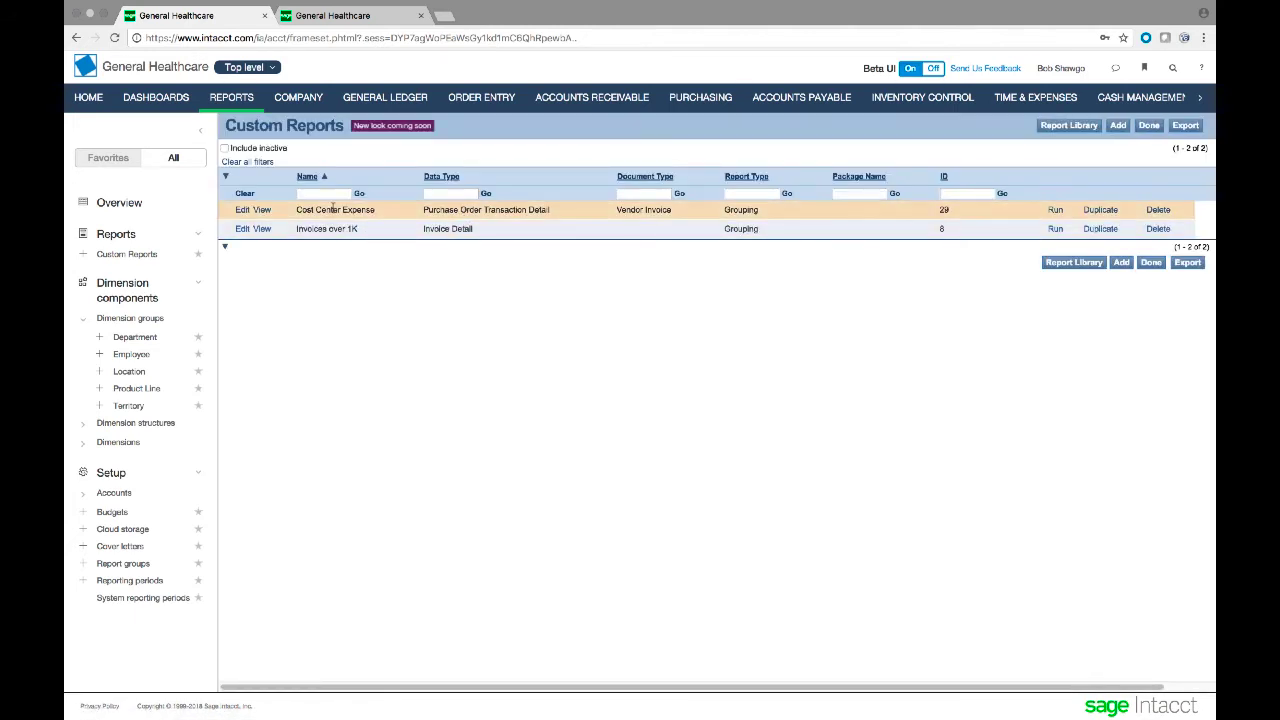
{"action": "left_click", "coordinate": [707, 97]}
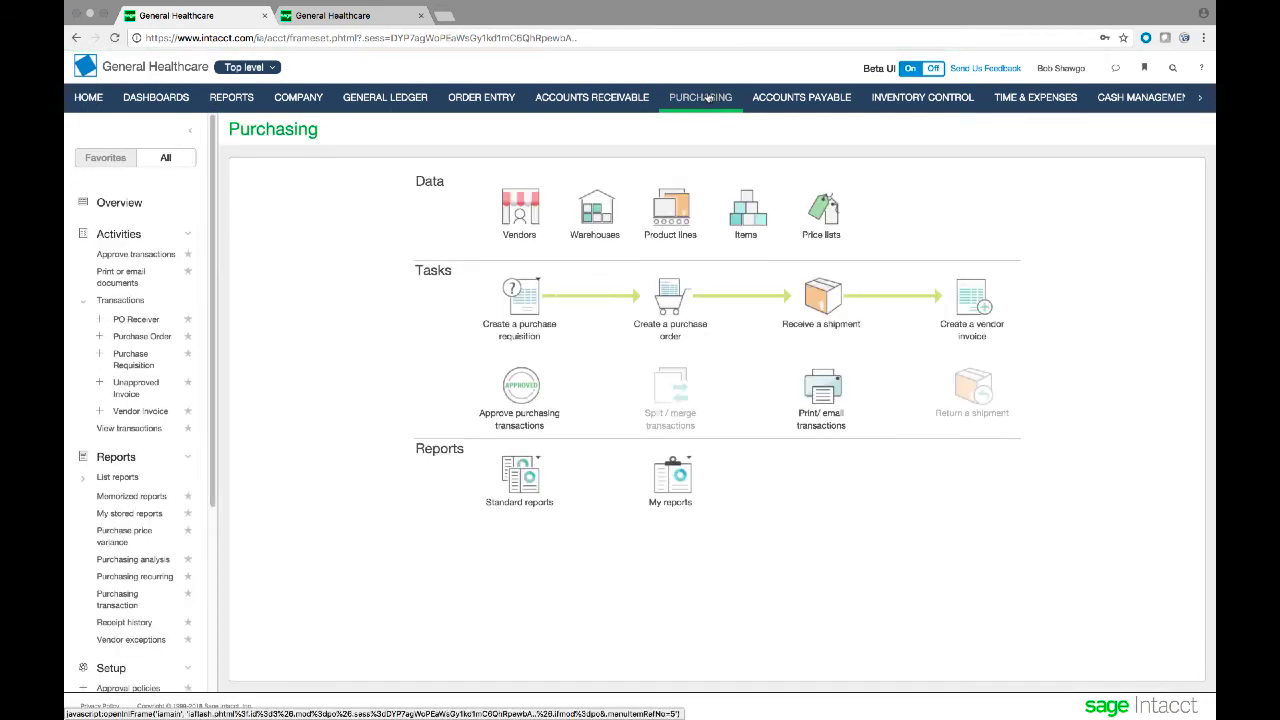
{"action": "scroll", "coordinate": [135, 496], "scroll_direction": "down", "scroll_amount": 2}
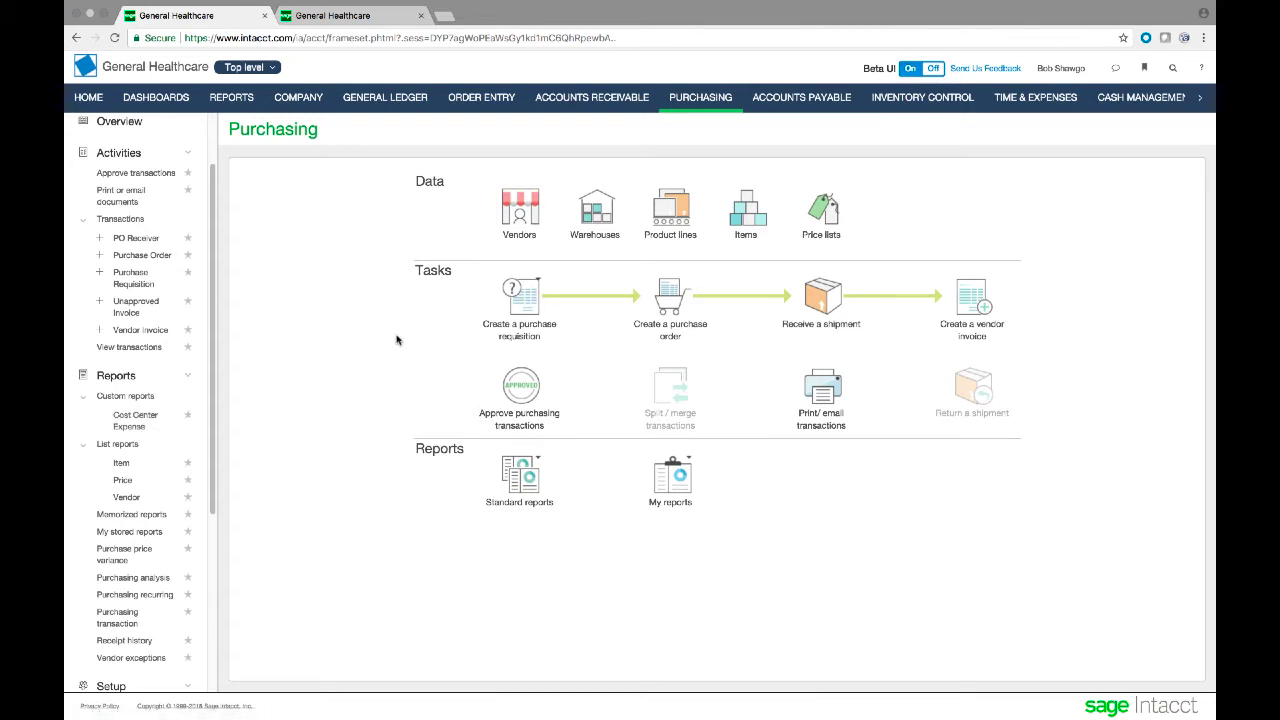
Open the CMO dashboard's Daily View and collapse the side navigation
{"action": "left_click", "coordinate": [160, 100]}
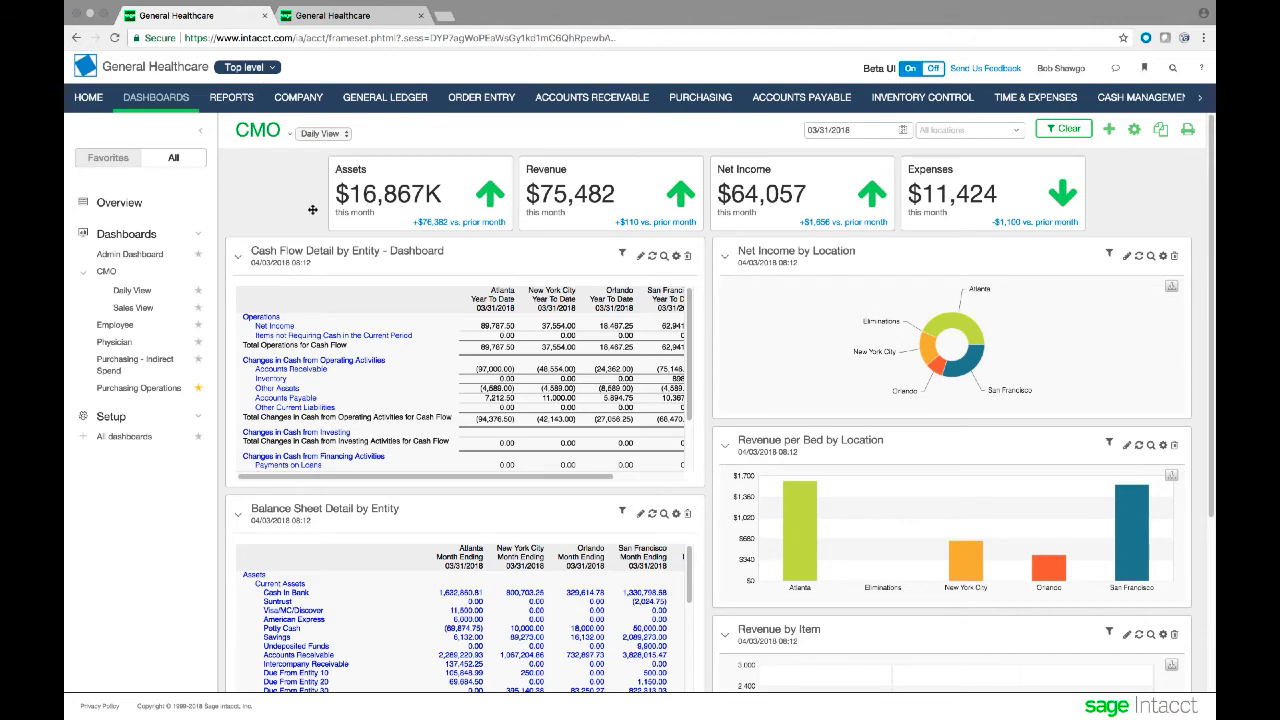
{"action": "left_click", "coordinate": [200, 130]}
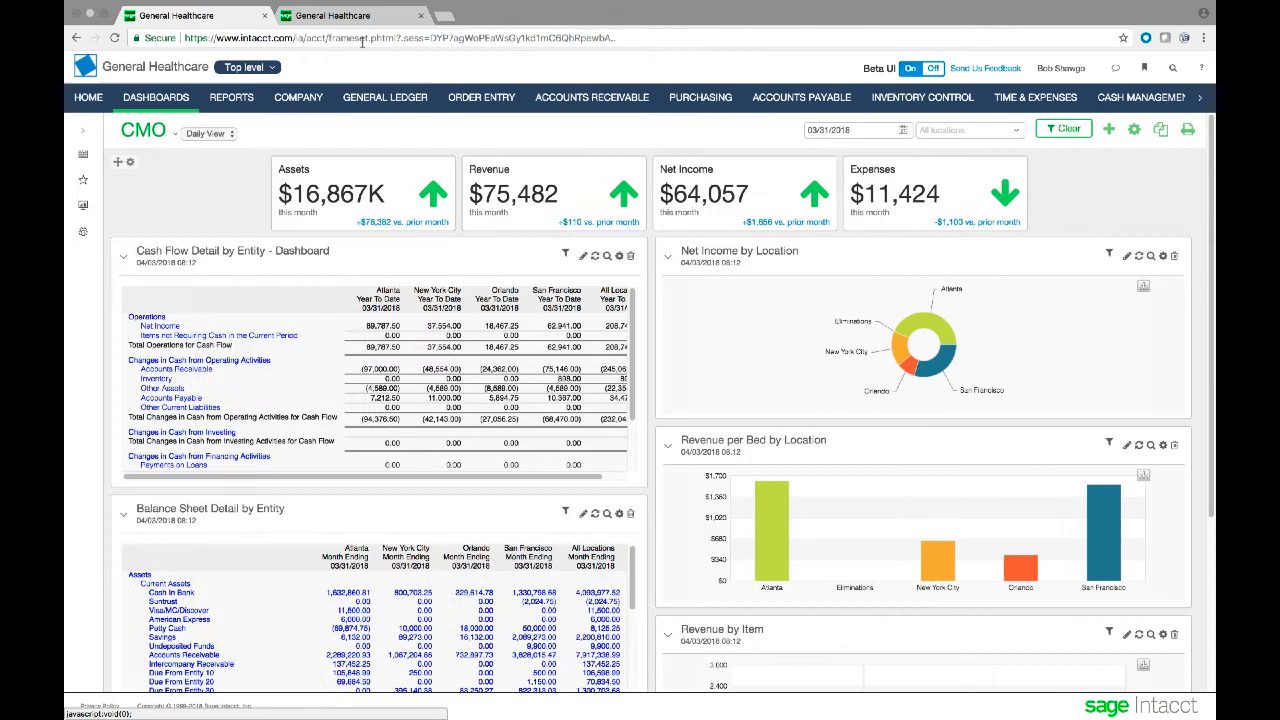
Start a new user record from the Company module's users area
{"action": "left_click", "coordinate": [300, 97]}
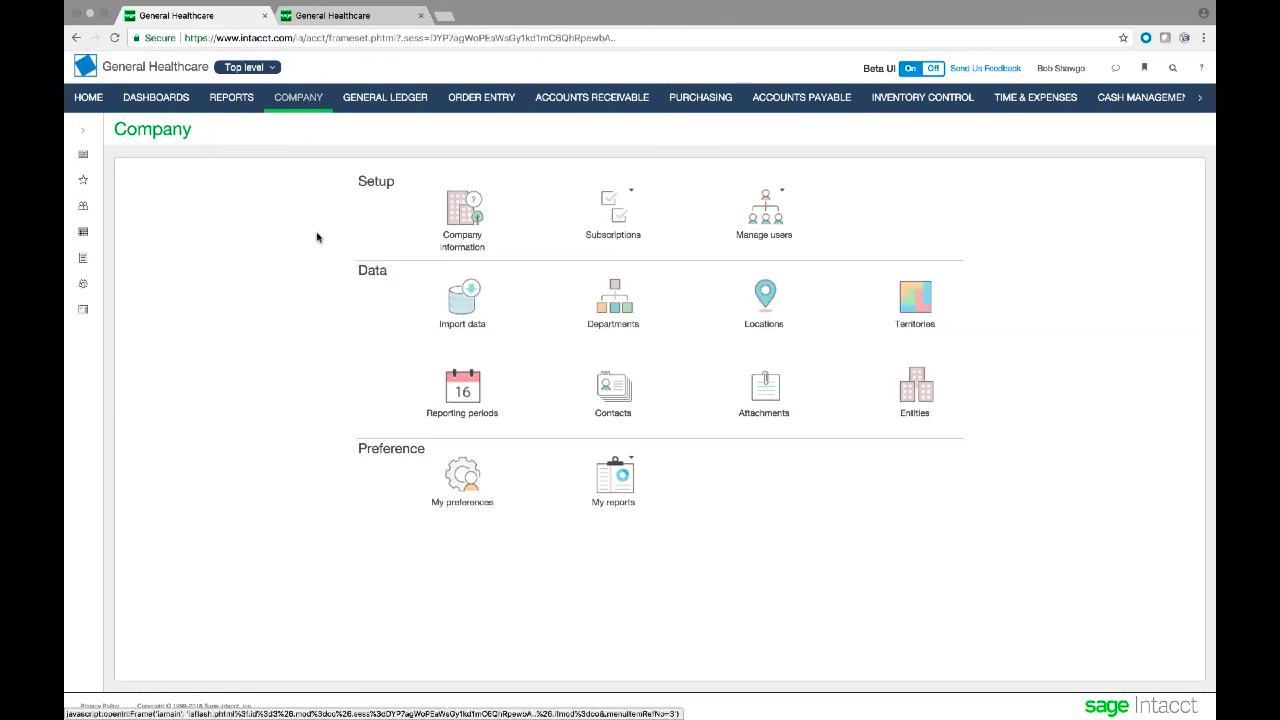
{"action": "left_click", "coordinate": [765, 205]}
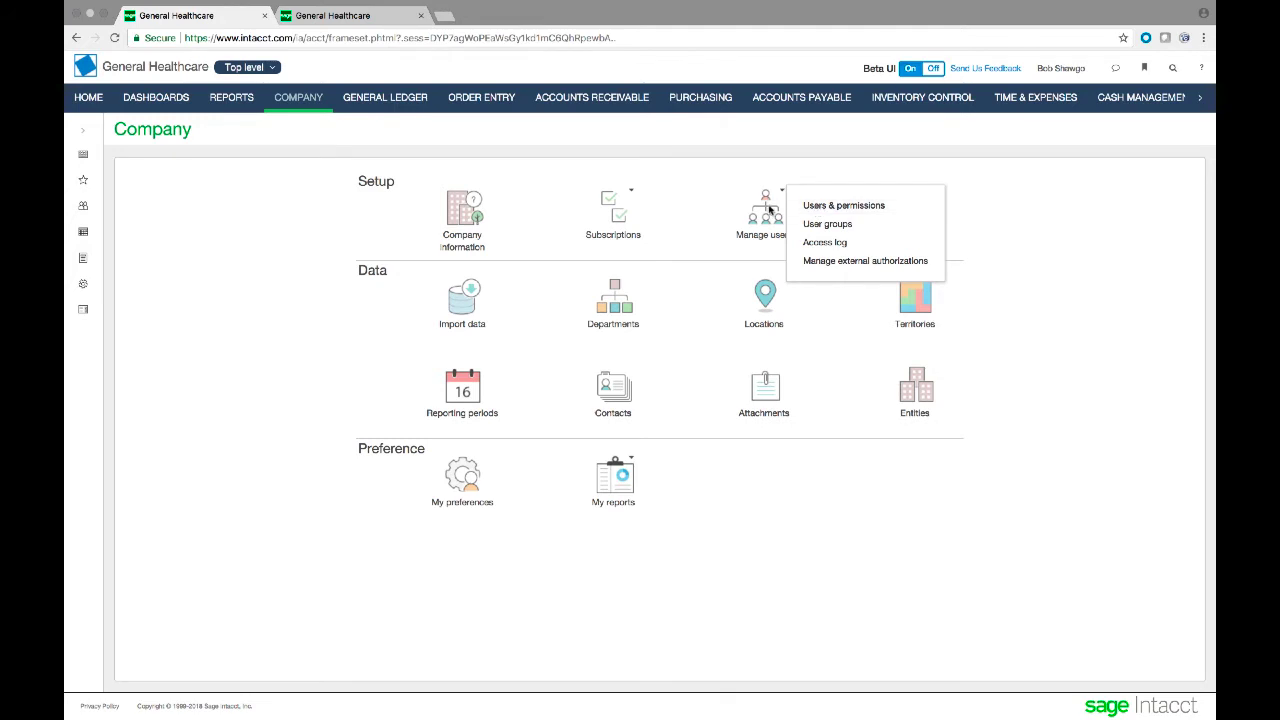
{"action": "mouse_move", "coordinate": [765, 208]}
{"action": "left_click", "coordinate": [84, 131]}
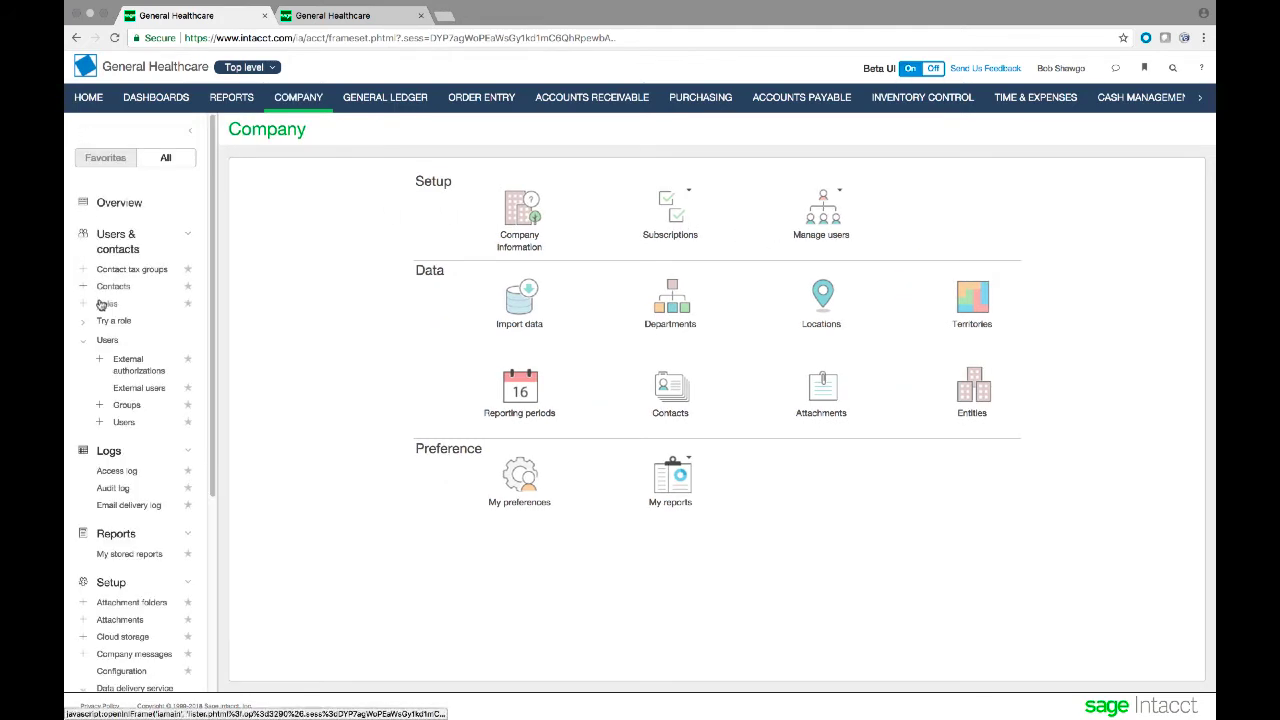
{"action": "left_click", "coordinate": [101, 425]}
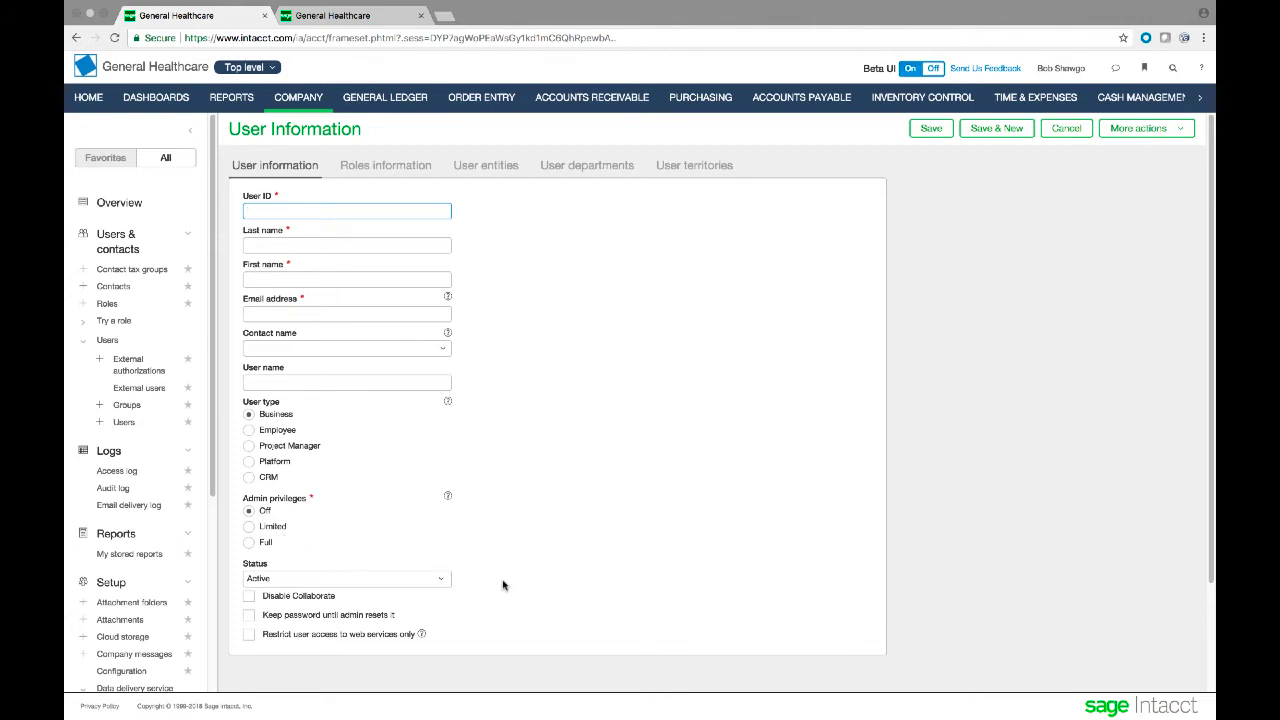
Review the new user record's general information fields, role assignments and entity restrictions
{"action": "scroll", "coordinate": [503, 586], "scroll_direction": "down", "scroll_amount": 1}
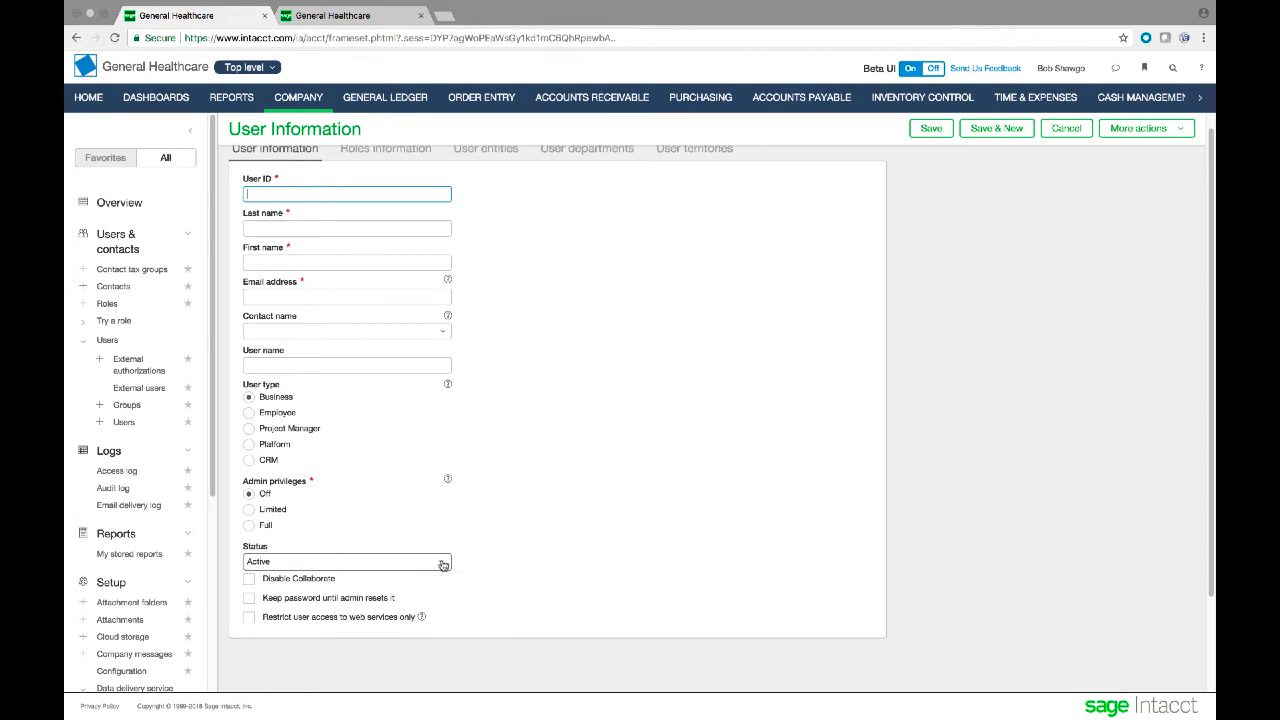
{"action": "scroll", "coordinate": [611, 460], "scroll_direction": "up", "scroll_amount": 1}
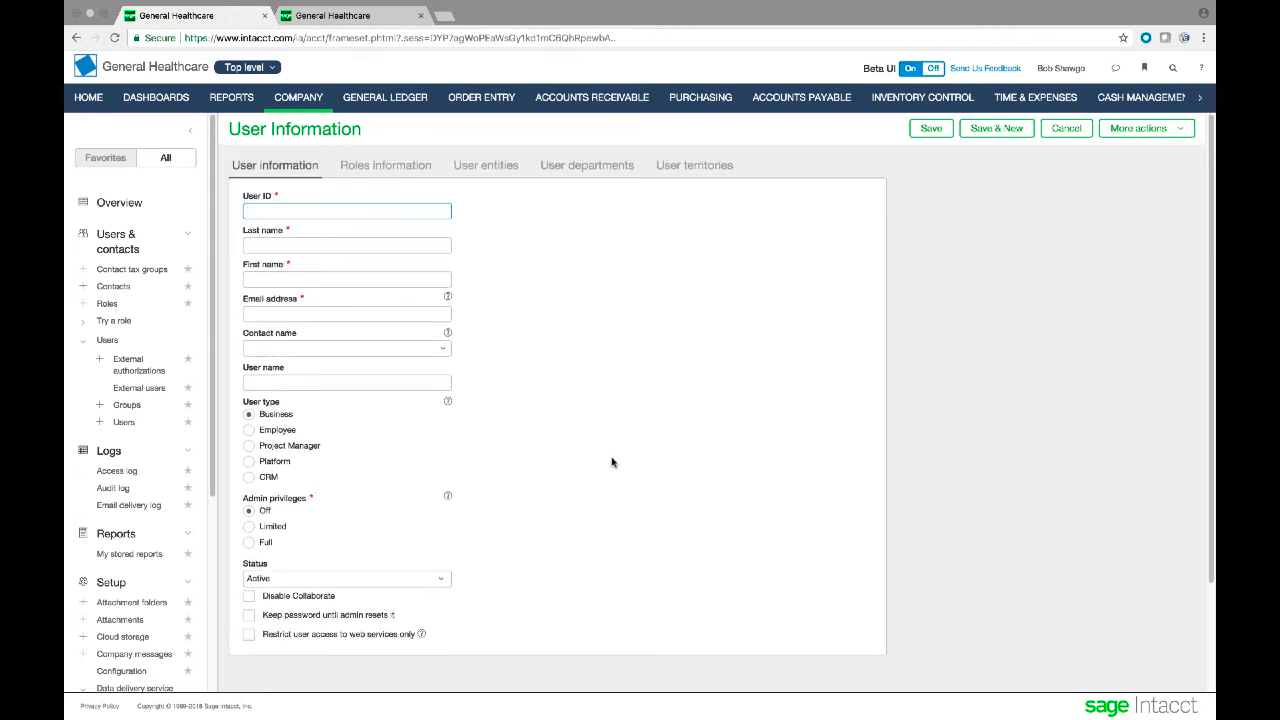
{"action": "left_click", "coordinate": [415, 170]}
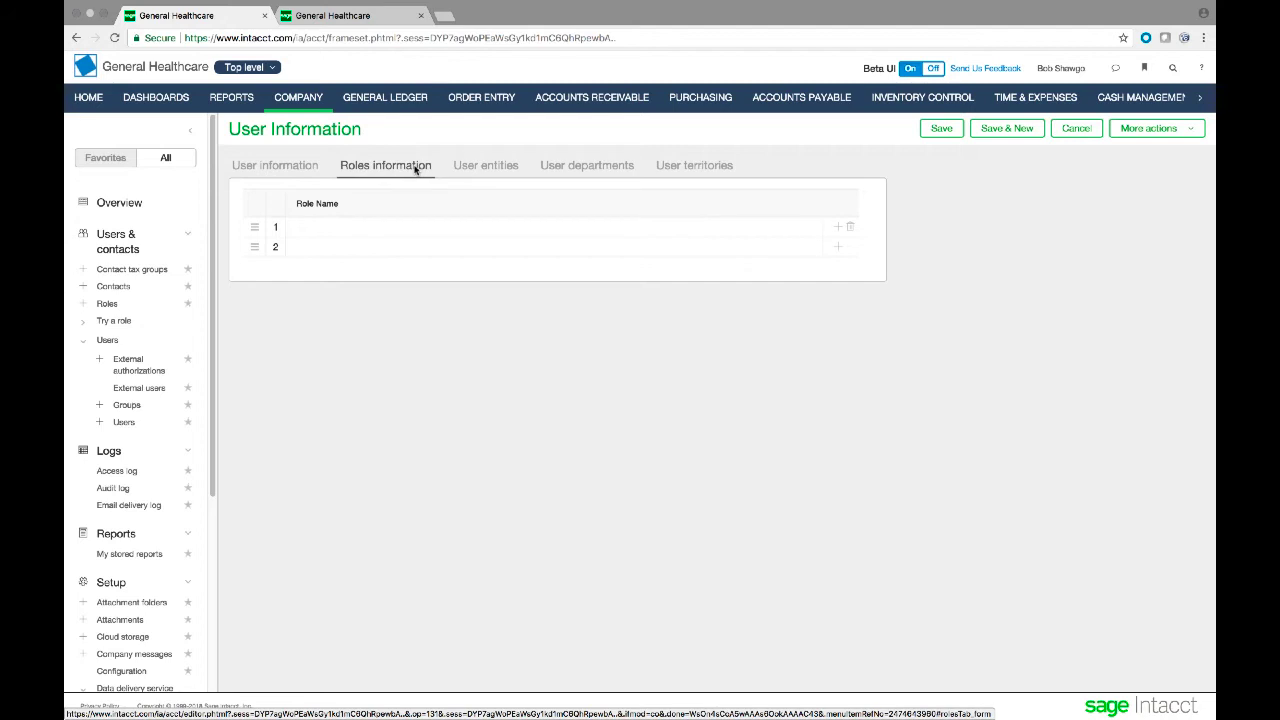
{"action": "left_click", "coordinate": [481, 169]}
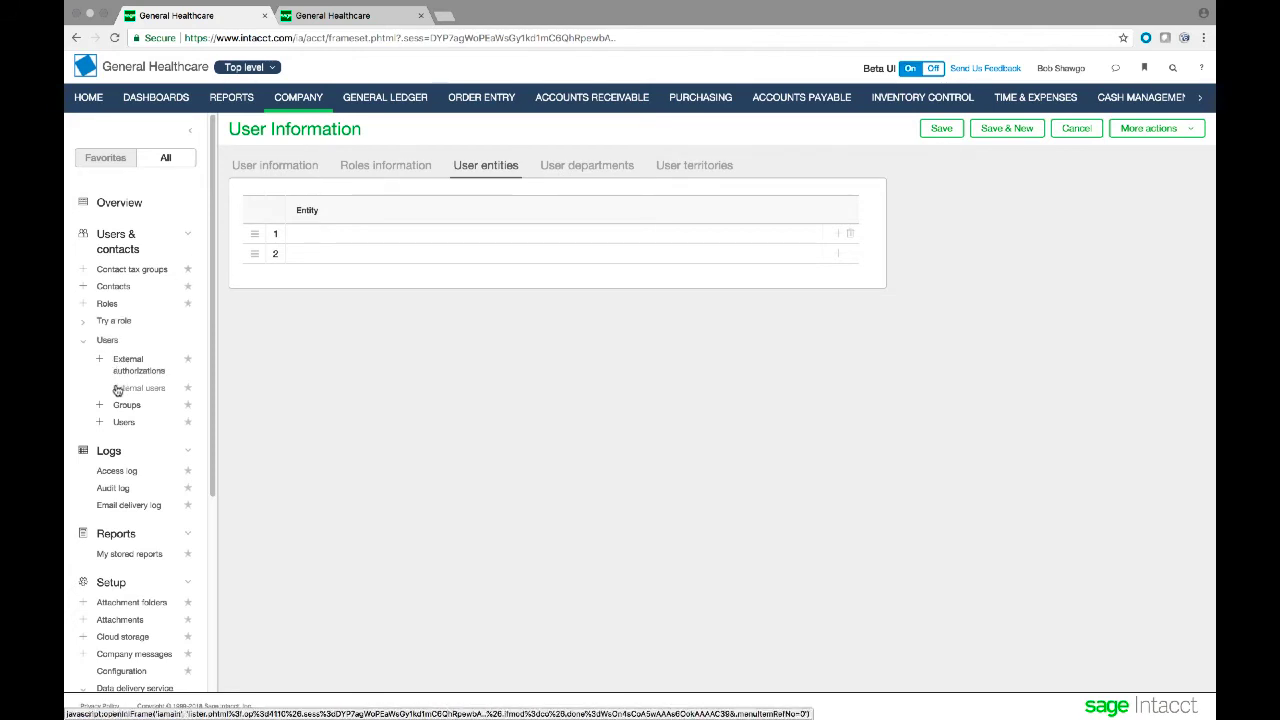
Discard the blank user record and open the Accounts Payable permissions from the AP Clerk role's subscriptions
{"action": "left_click", "coordinate": [112, 305]}
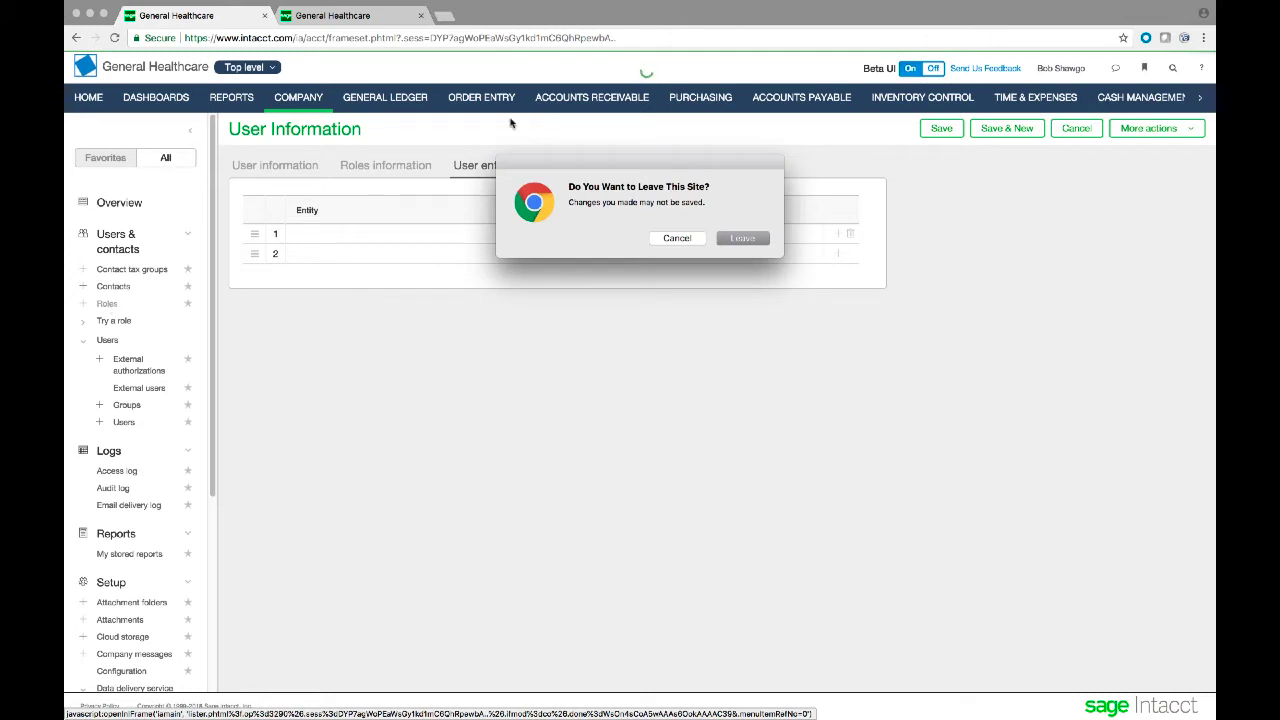
{"action": "left_click", "coordinate": [742, 240]}
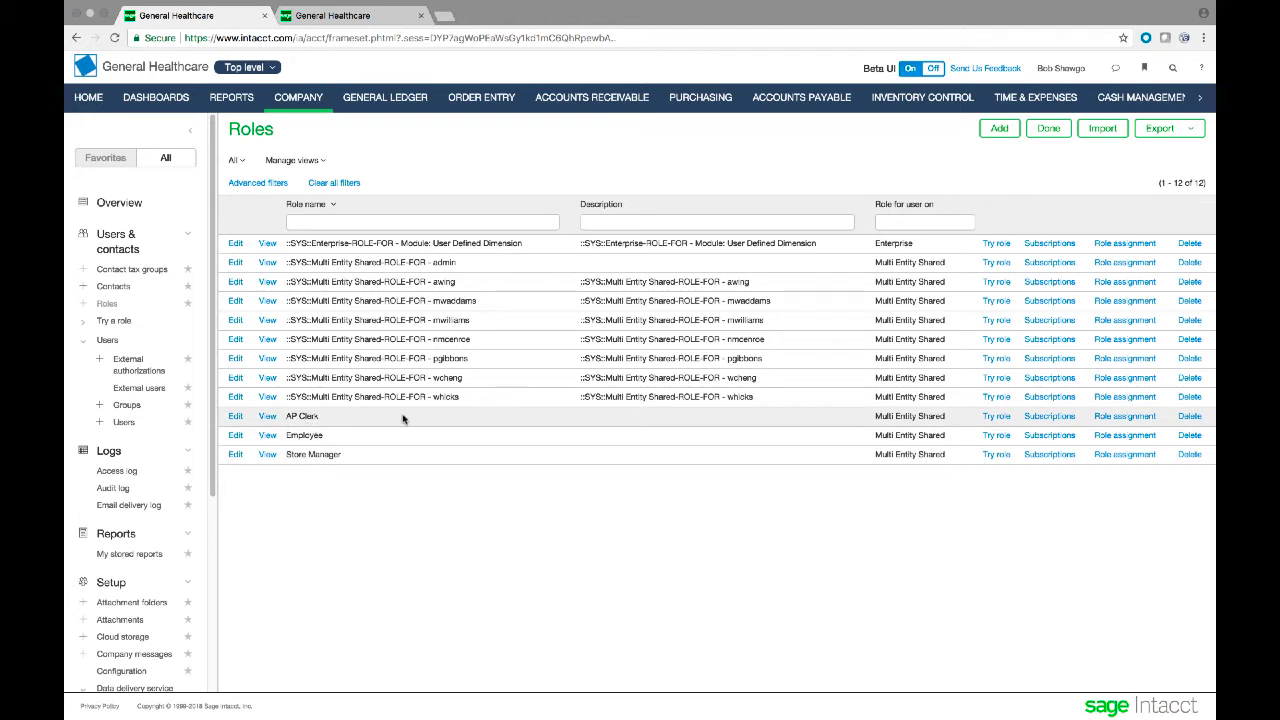
{"action": "left_click", "coordinate": [1050, 416]}
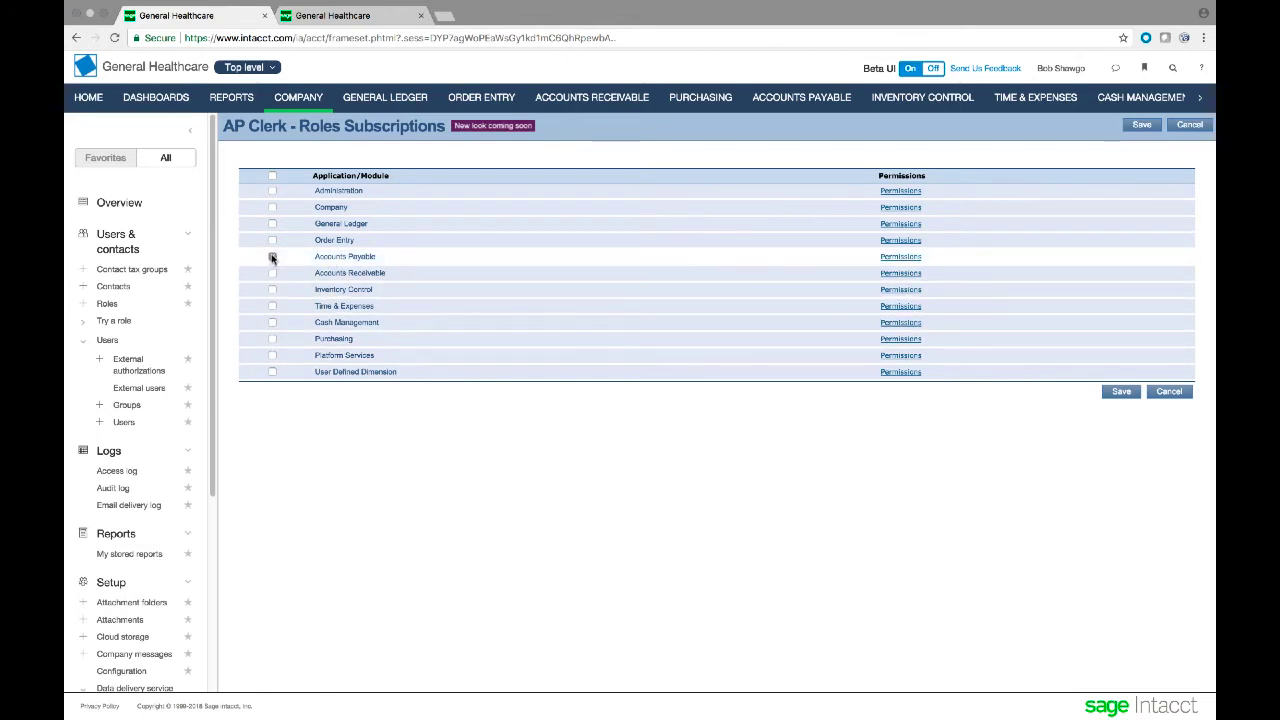
{"action": "left_click", "coordinate": [272, 257]}
{"action": "left_click", "coordinate": [899, 258]}
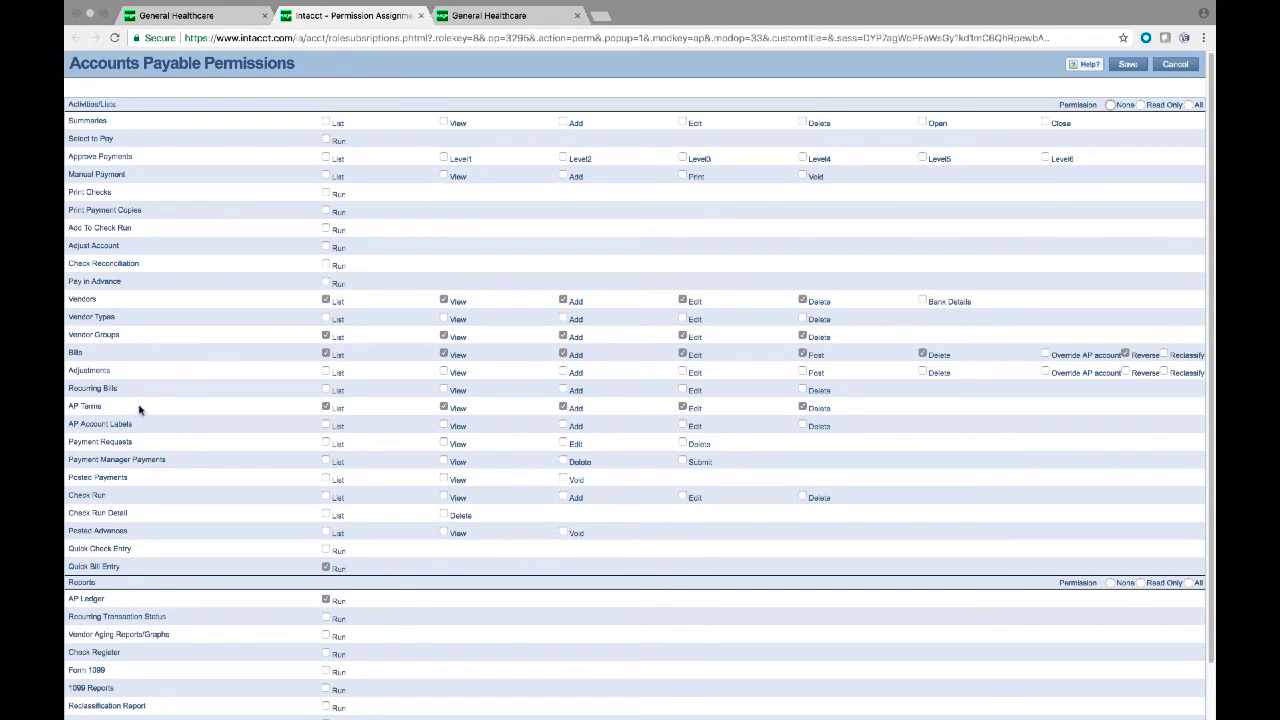
Try granting AP Clerk List and View for Summaries and Run for Vendor Aging Reports/Graphs, and cancel the permissions and subscriptions
{"action": "left_click", "coordinate": [326, 122]}
{"action": "left_click", "coordinate": [445, 122]}
{"action": "scroll", "coordinate": [484, 440], "scroll_direction": "down", "scroll_amount": 2}
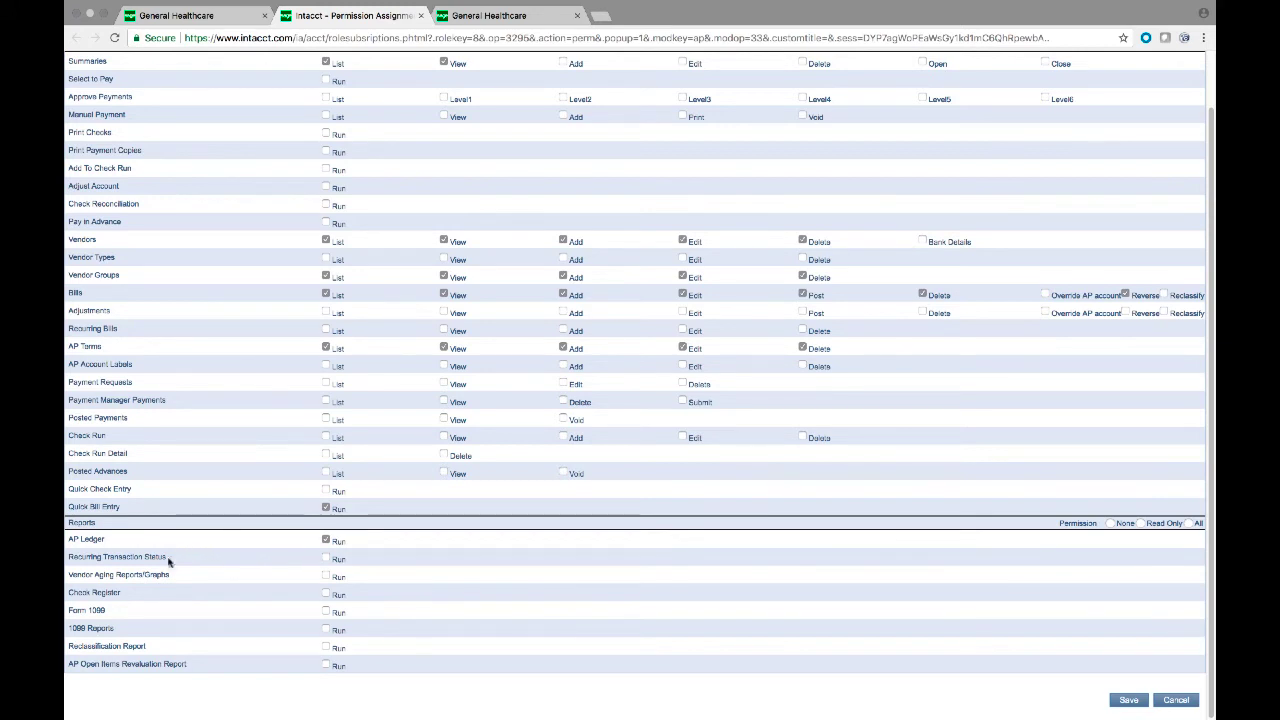
{"action": "left_click", "coordinate": [326, 576]}
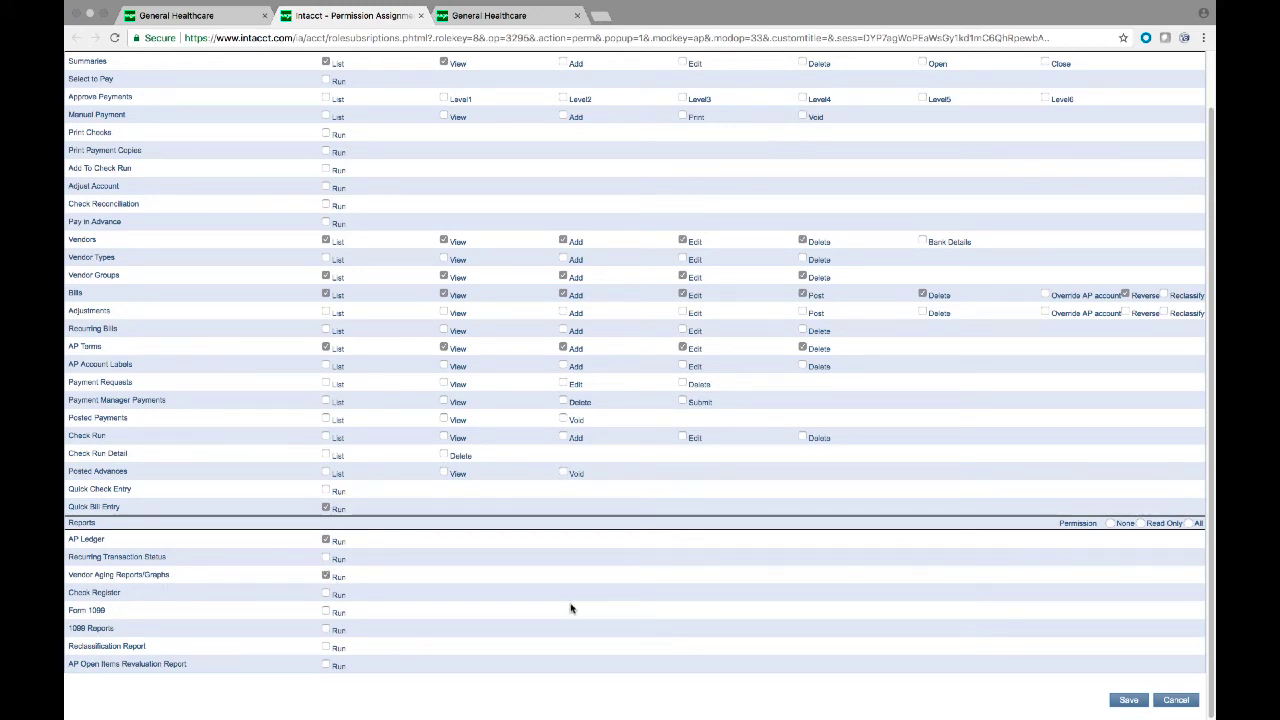
{"action": "scroll", "coordinate": [636, 546], "scroll_direction": "up", "scroll_amount": 2}
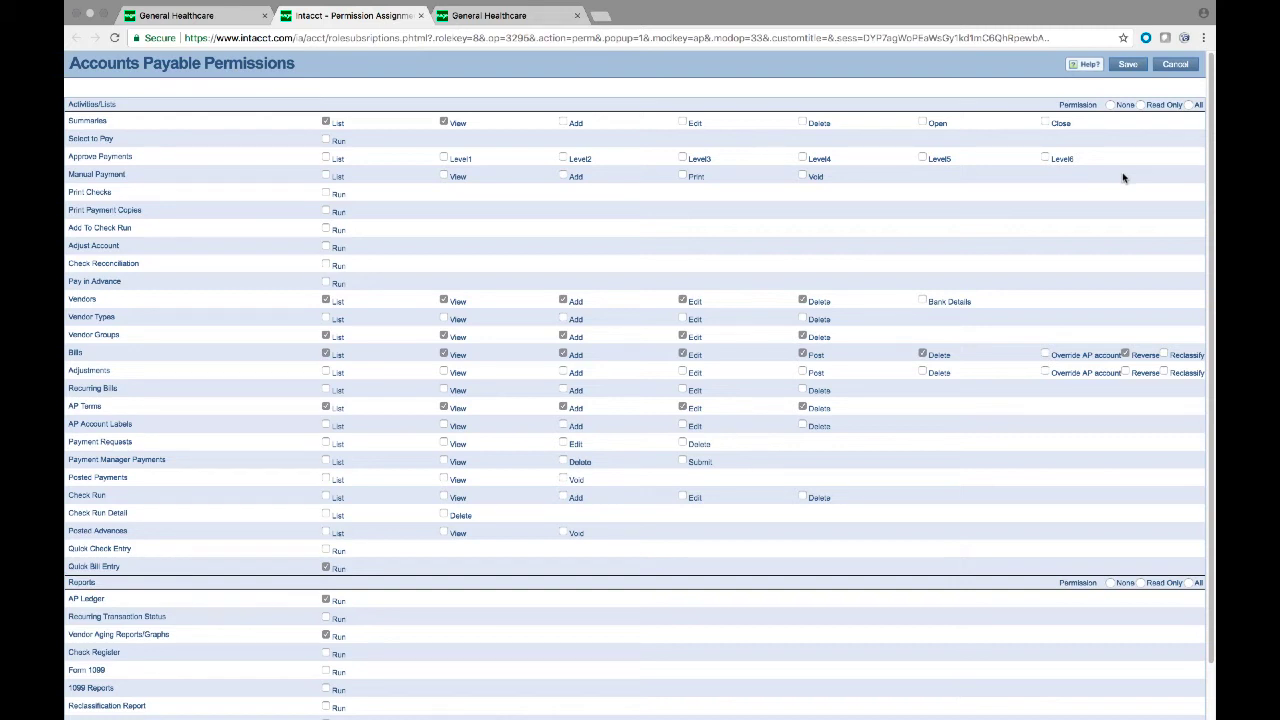
{"action": "left_click", "coordinate": [1172, 64]}
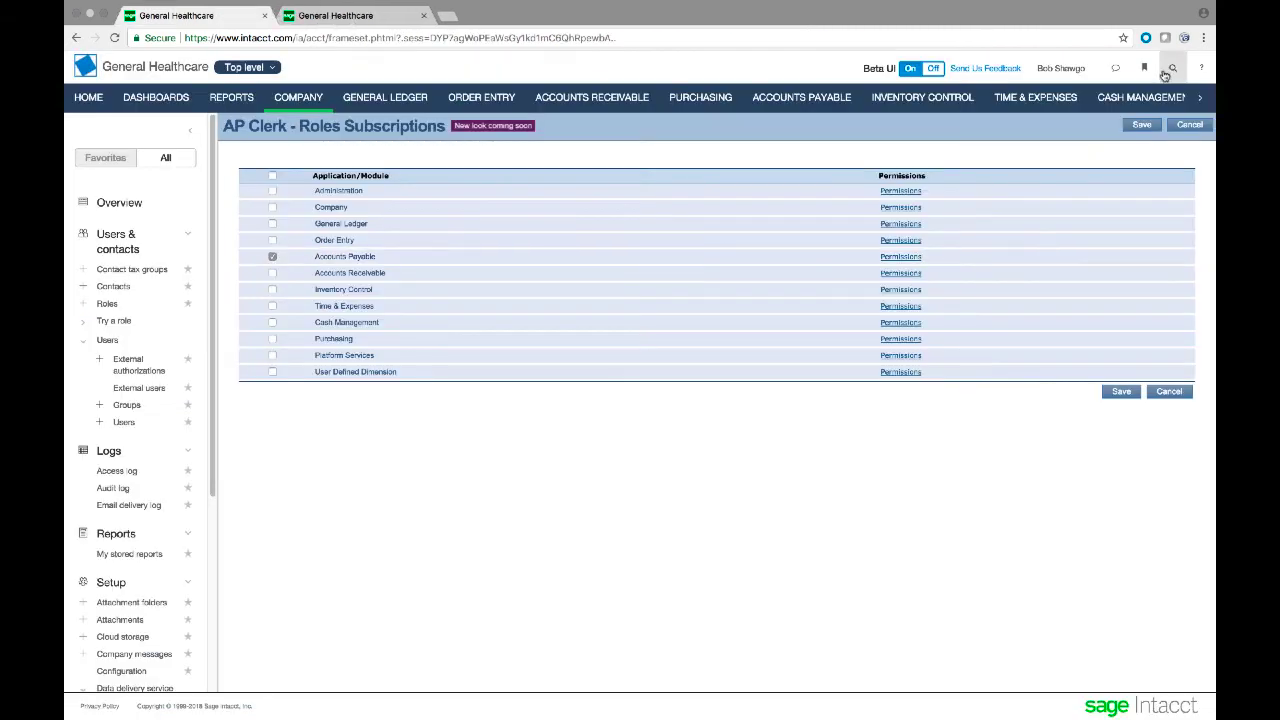
{"action": "left_click", "coordinate": [1191, 125]}
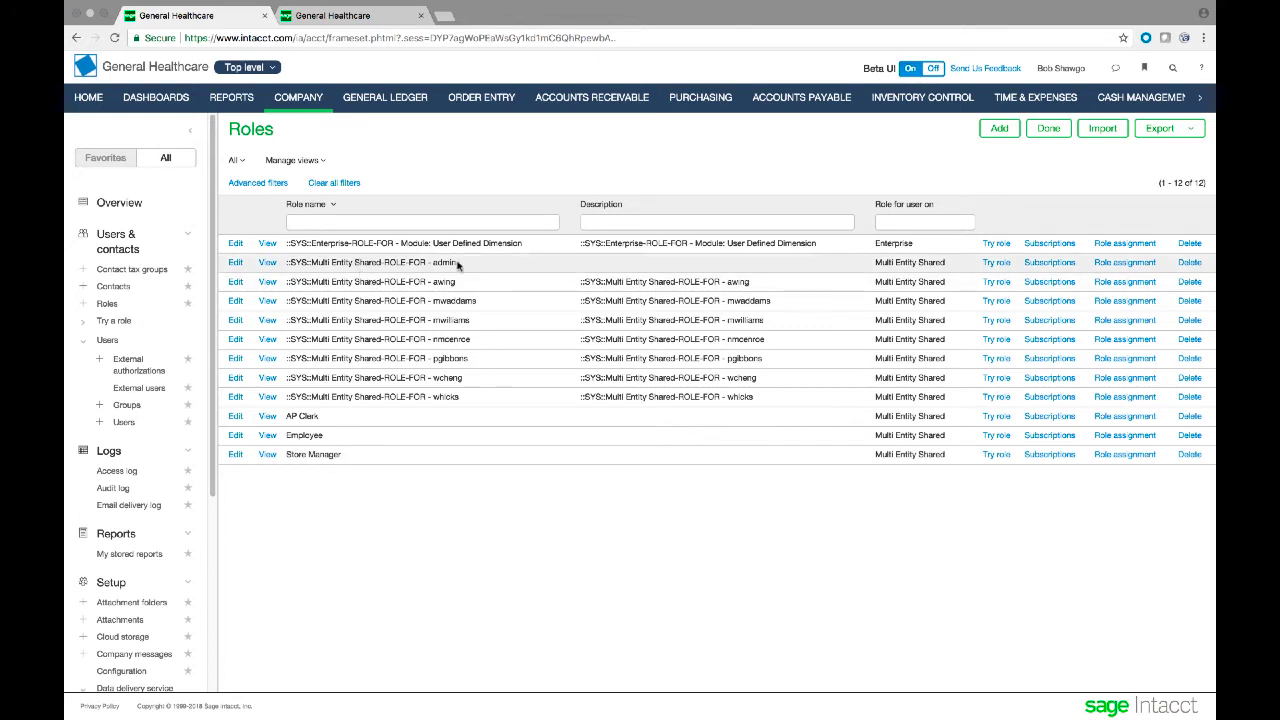
Review the admin role's module subscriptions and compare them with the employee user's session in the other browser tab
{"action": "left_click", "coordinate": [1057, 268]}
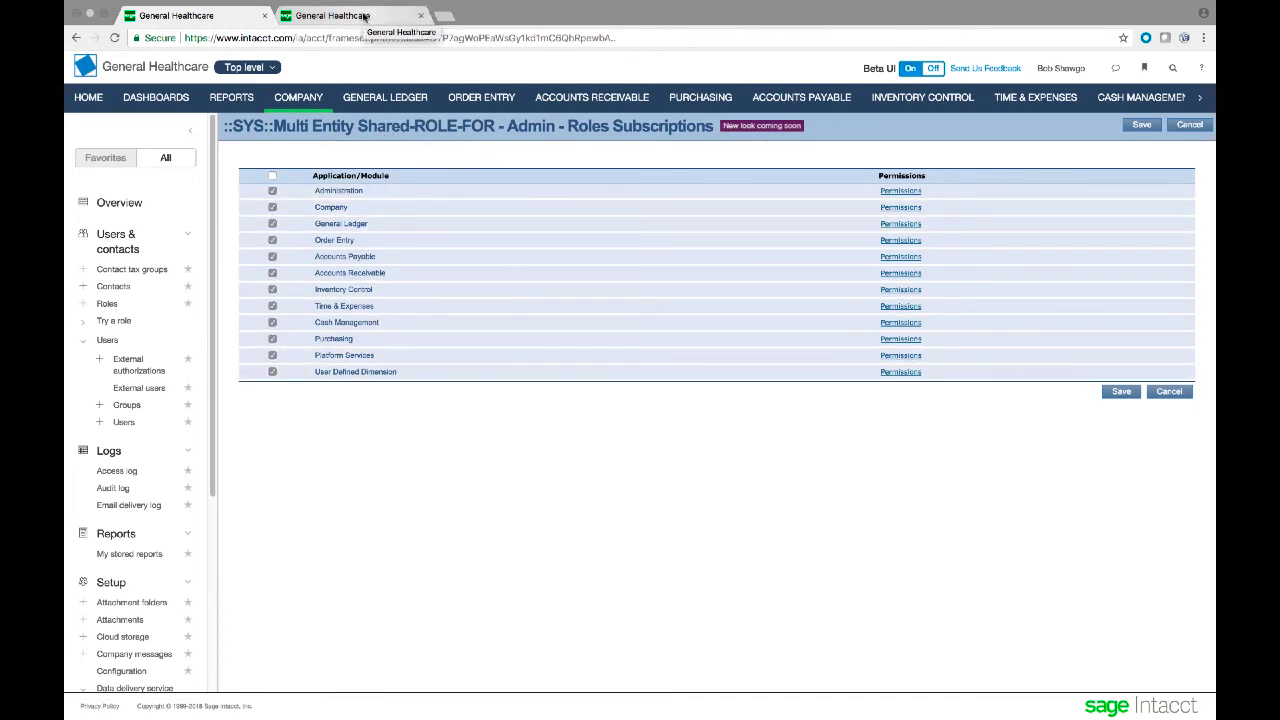
{"action": "left_click", "coordinate": [330, 15]}
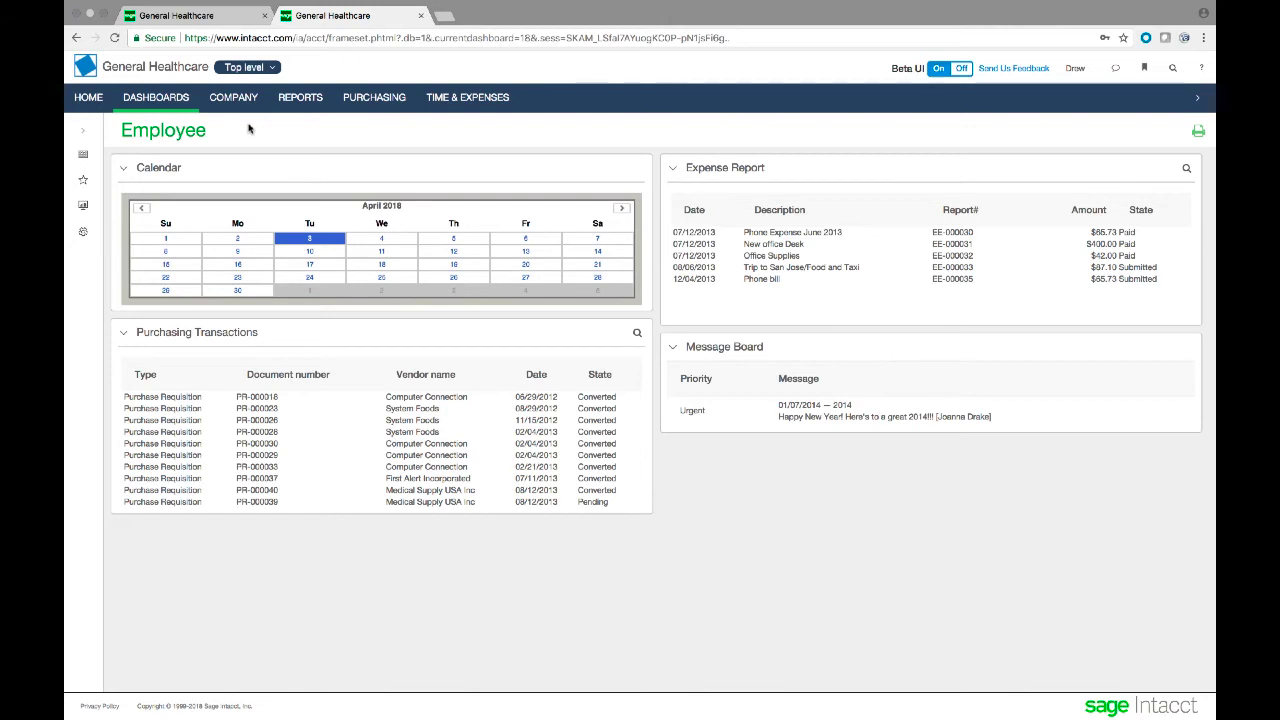
{"action": "left_click", "coordinate": [215, 18]}
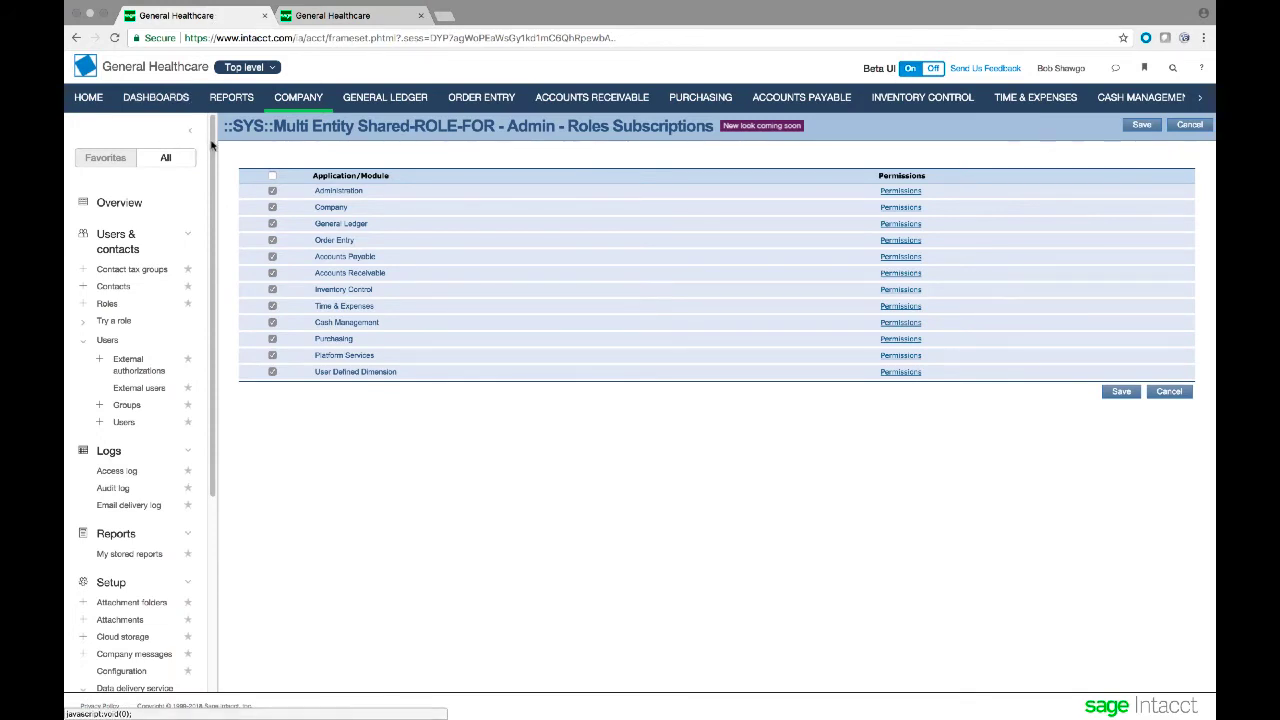
Open the San Francisco entity record for editing from the Company module's entities list
{"action": "left_click", "coordinate": [298, 98]}
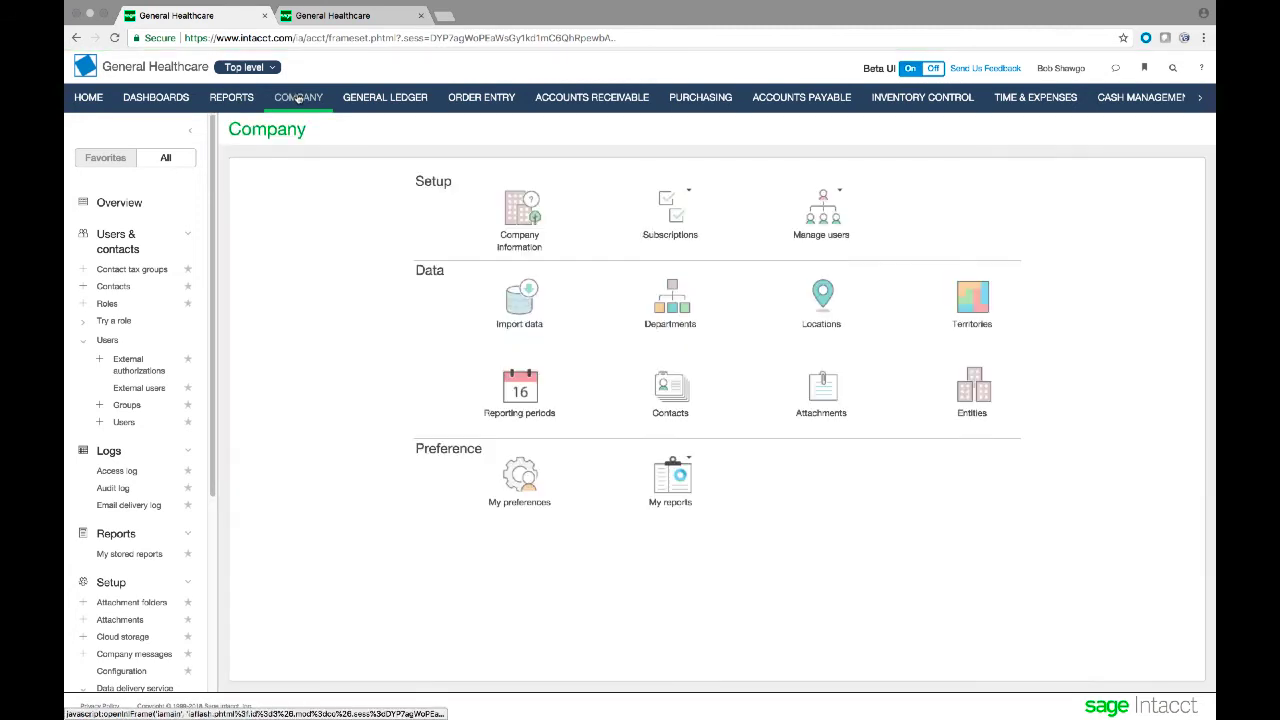
{"action": "left_click", "coordinate": [973, 388]}
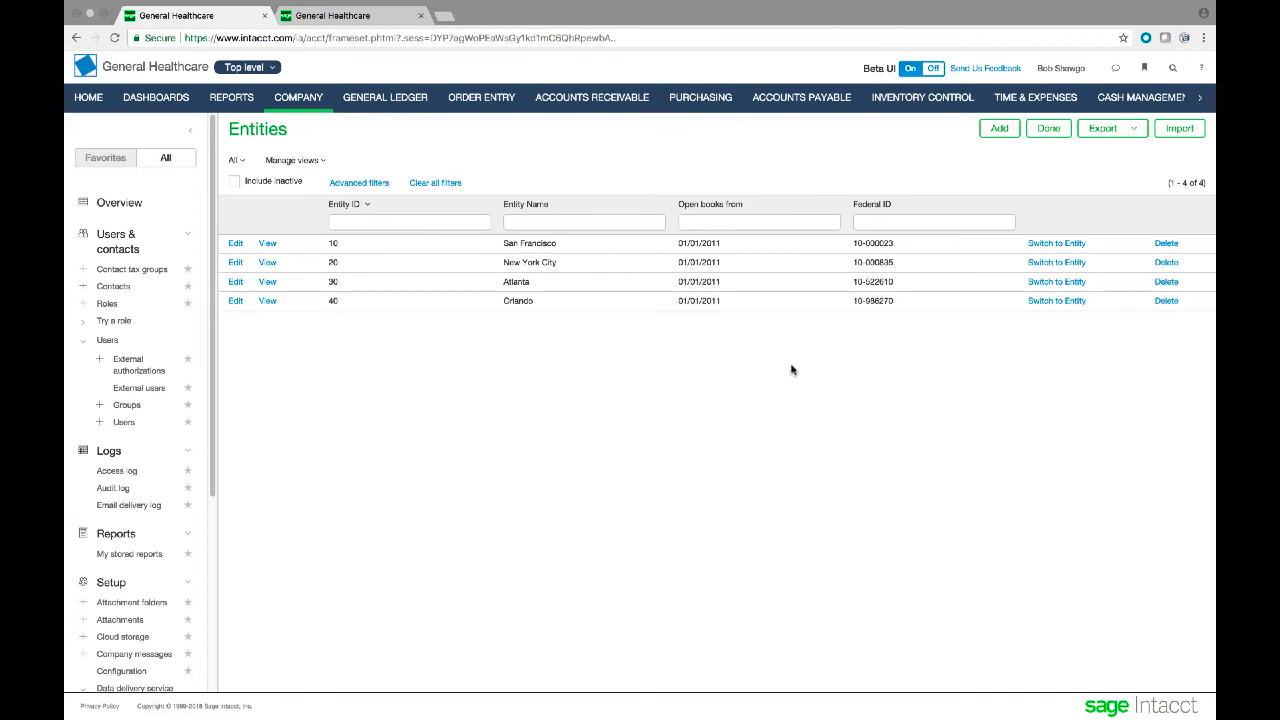
{"action": "left_click", "coordinate": [237, 246]}
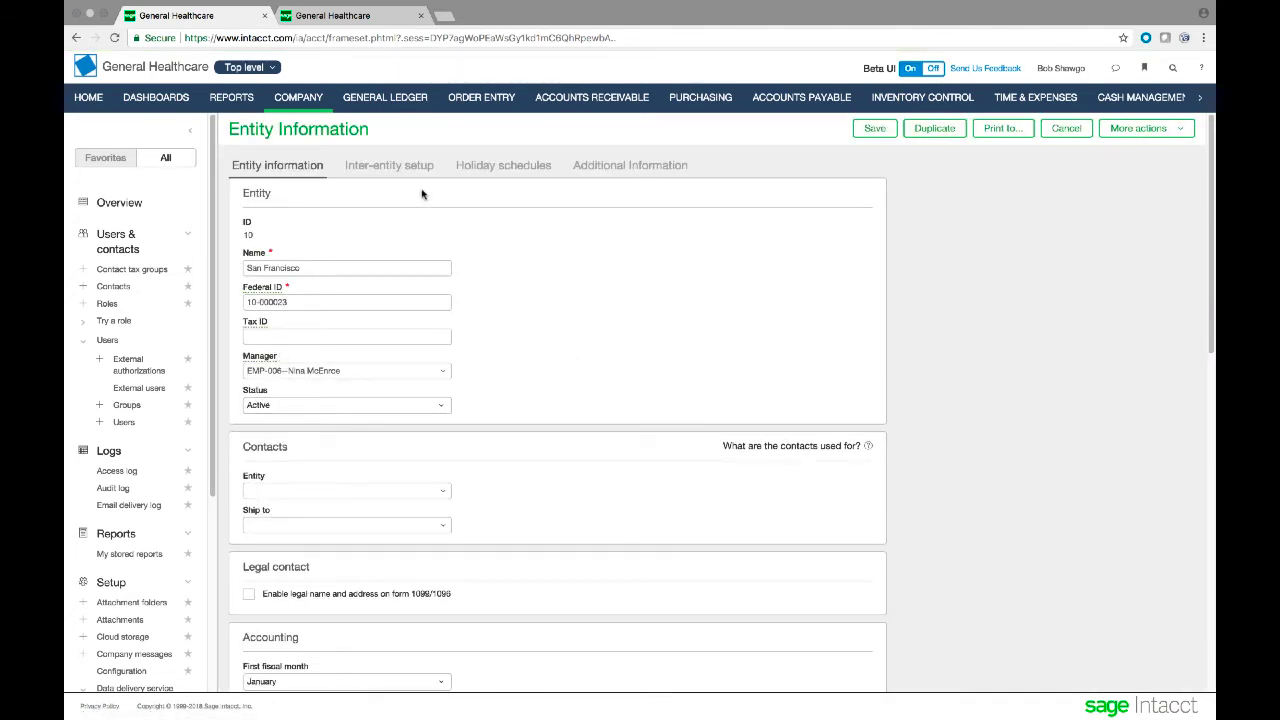
Review the San Francisco entity's inter-entity setup and its general entity information, including accounting and reporting settings
{"action": "left_click", "coordinate": [413, 168]}
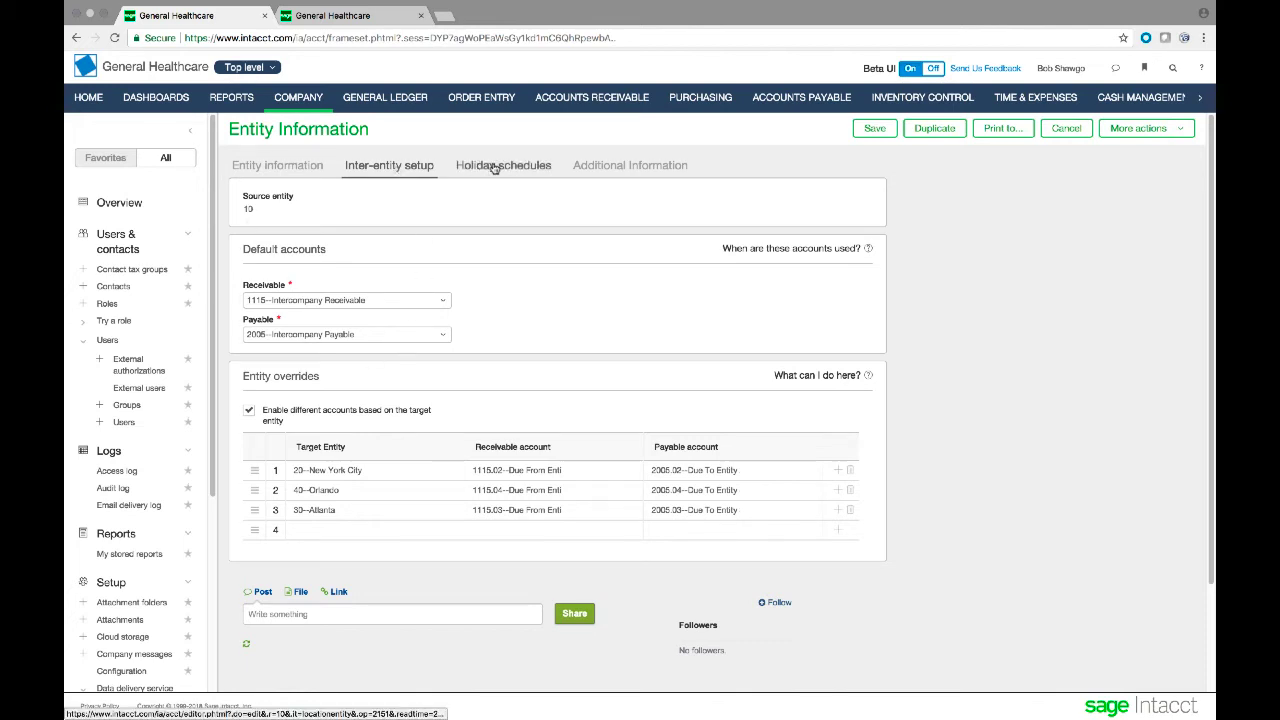
{"action": "left_click", "coordinate": [291, 168]}
{"action": "scroll", "coordinate": [598, 408], "scroll_direction": "down", "scroll_amount": 2}
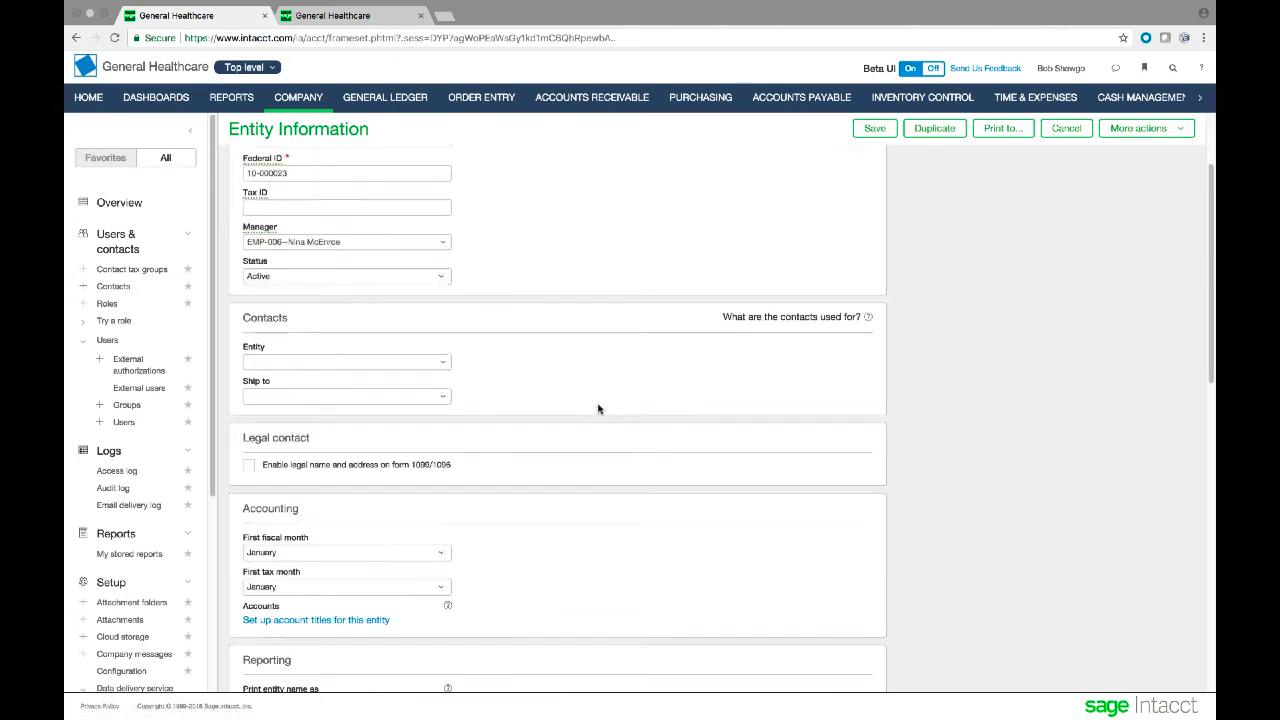
{"action": "scroll", "coordinate": [598, 408], "scroll_direction": "down", "scroll_amount": 8}
{"action": "scroll", "coordinate": [598, 408], "scroll_direction": "up", "scroll_amount": 10}
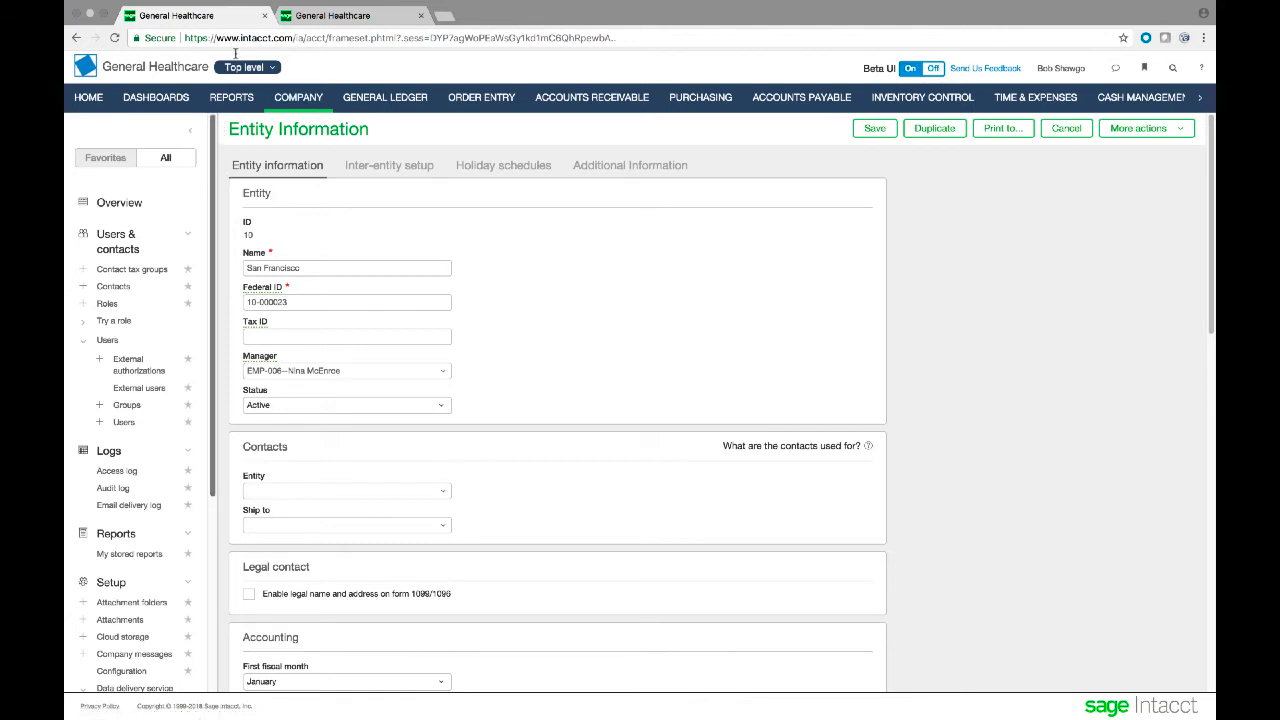
Switch to the 10--San Francisco entity, view its locations list, and close that entity's session
{"action": "left_click", "coordinate": [272, 68]}
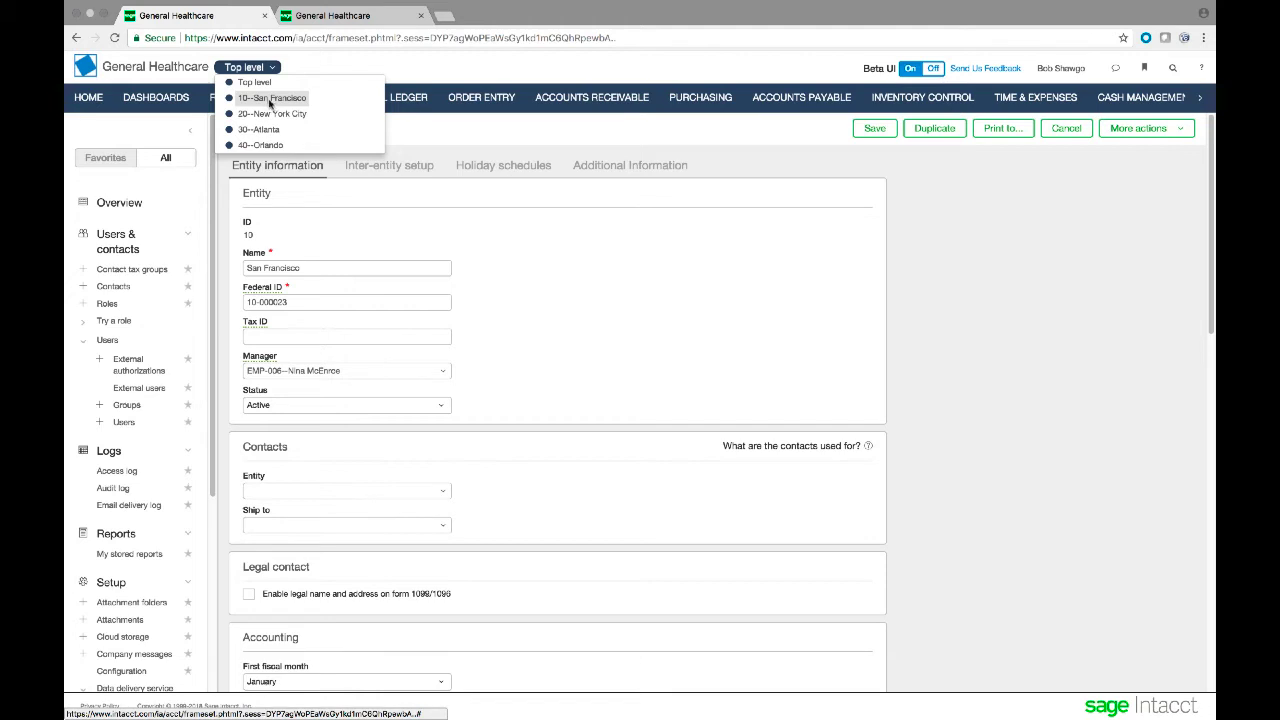
{"action": "left_click", "coordinate": [269, 99]}
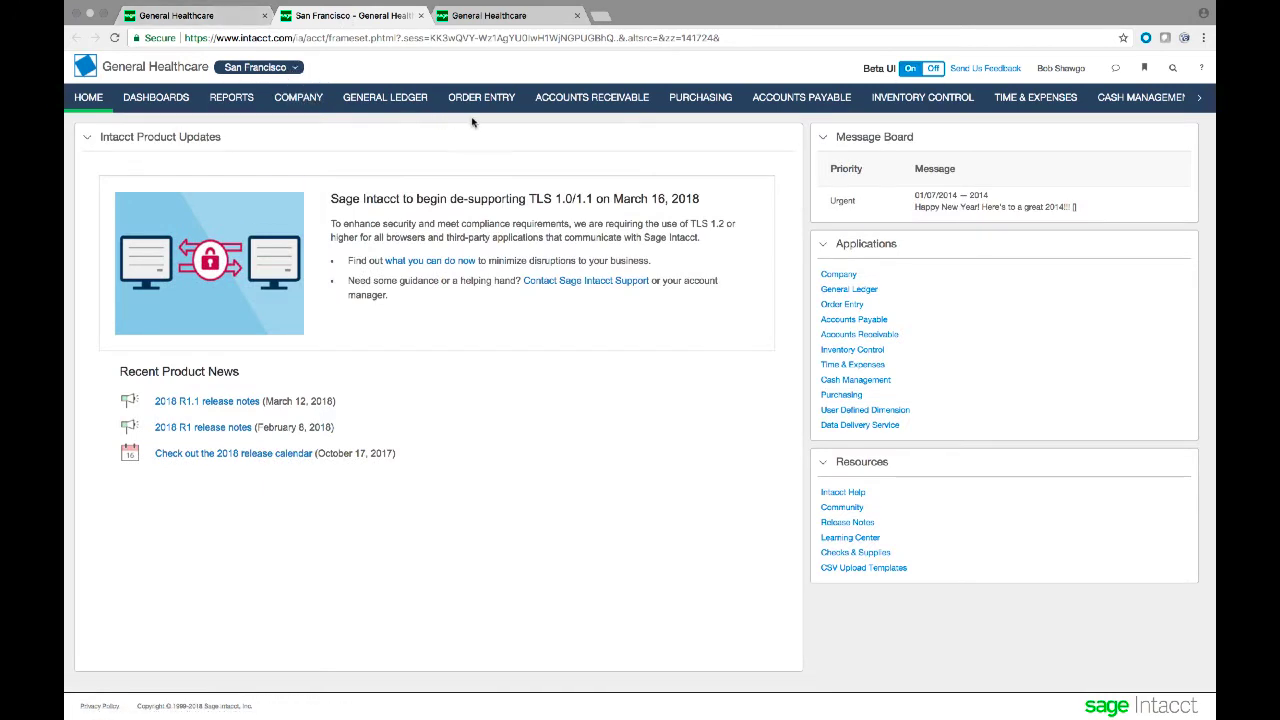
{"action": "left_click", "coordinate": [314, 100]}
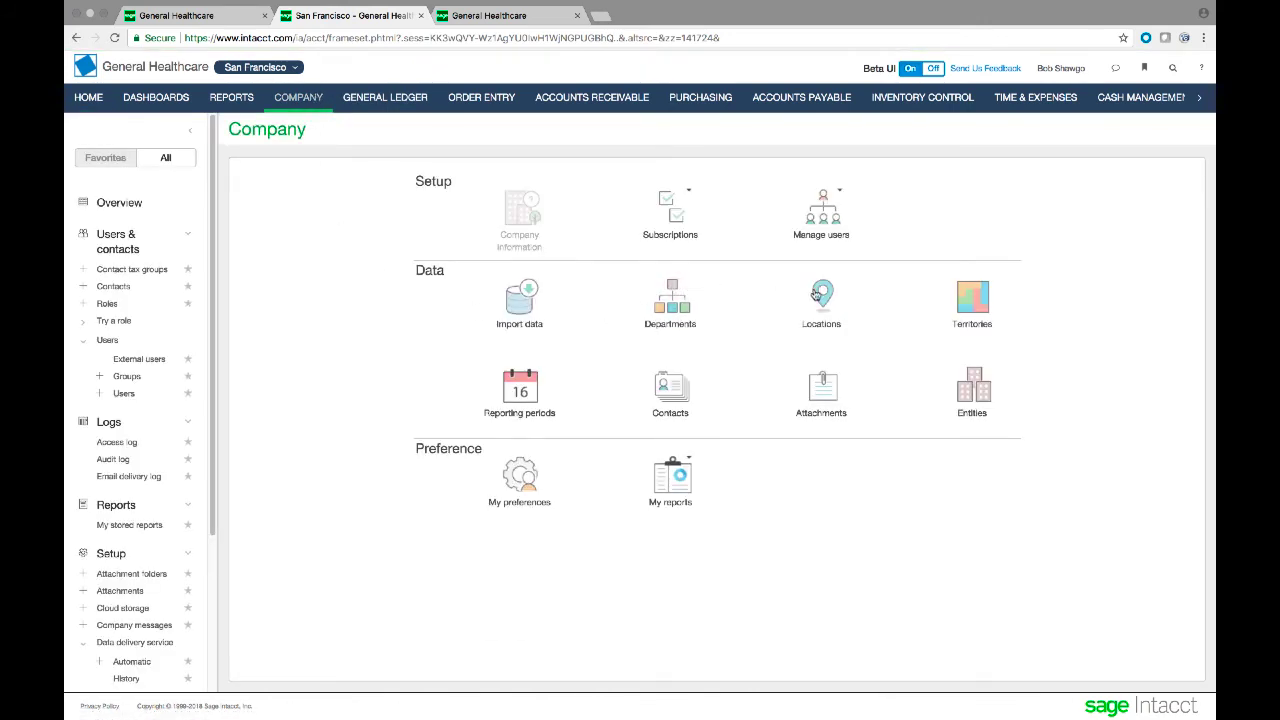
{"action": "left_click", "coordinate": [824, 293]}
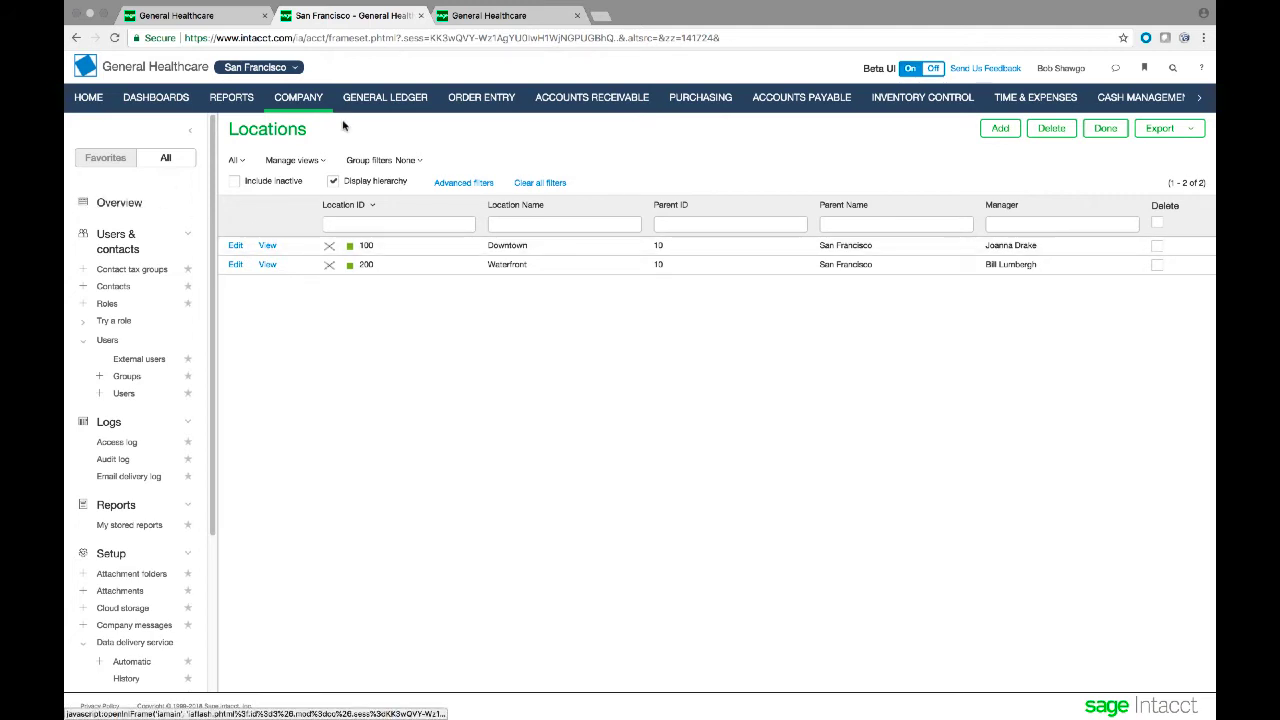
{"action": "left_click", "coordinate": [393, 100]}
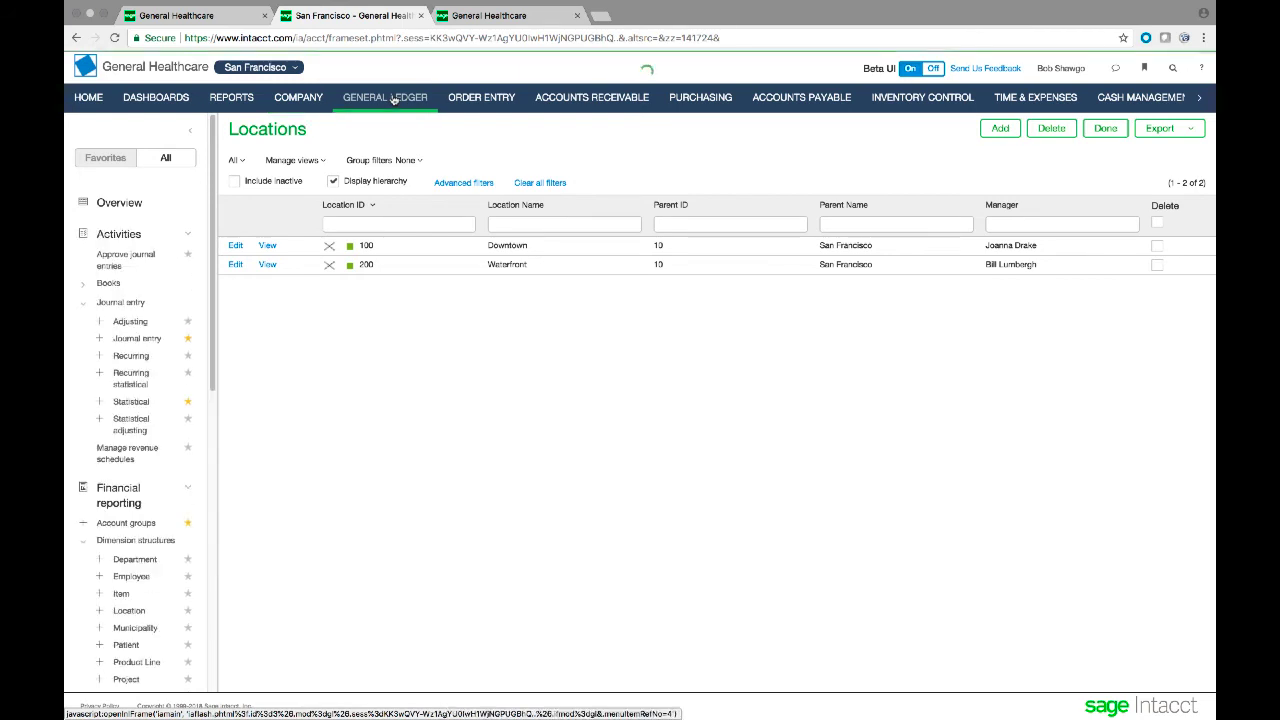
{"action": "left_click", "coordinate": [421, 16]}
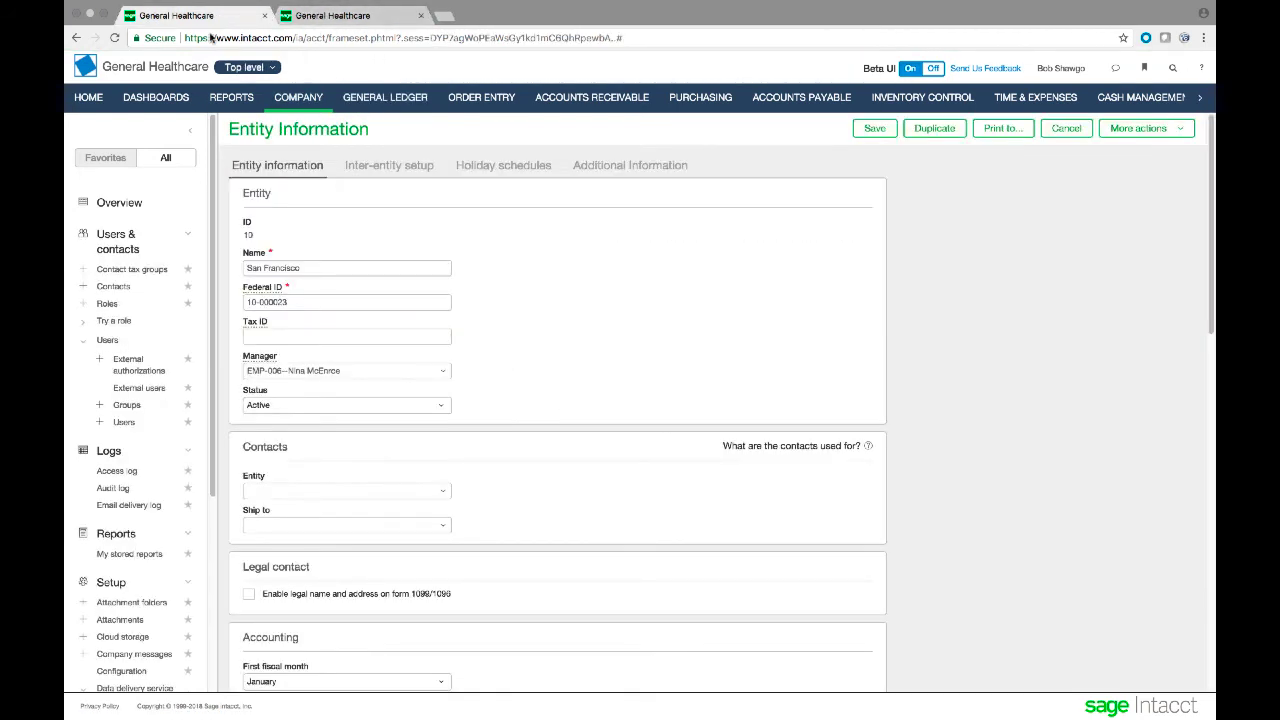
Leave the entity record without saving and examine the General Ledger module's dimension structures and report options
{"action": "left_click", "coordinate": [404, 100]}
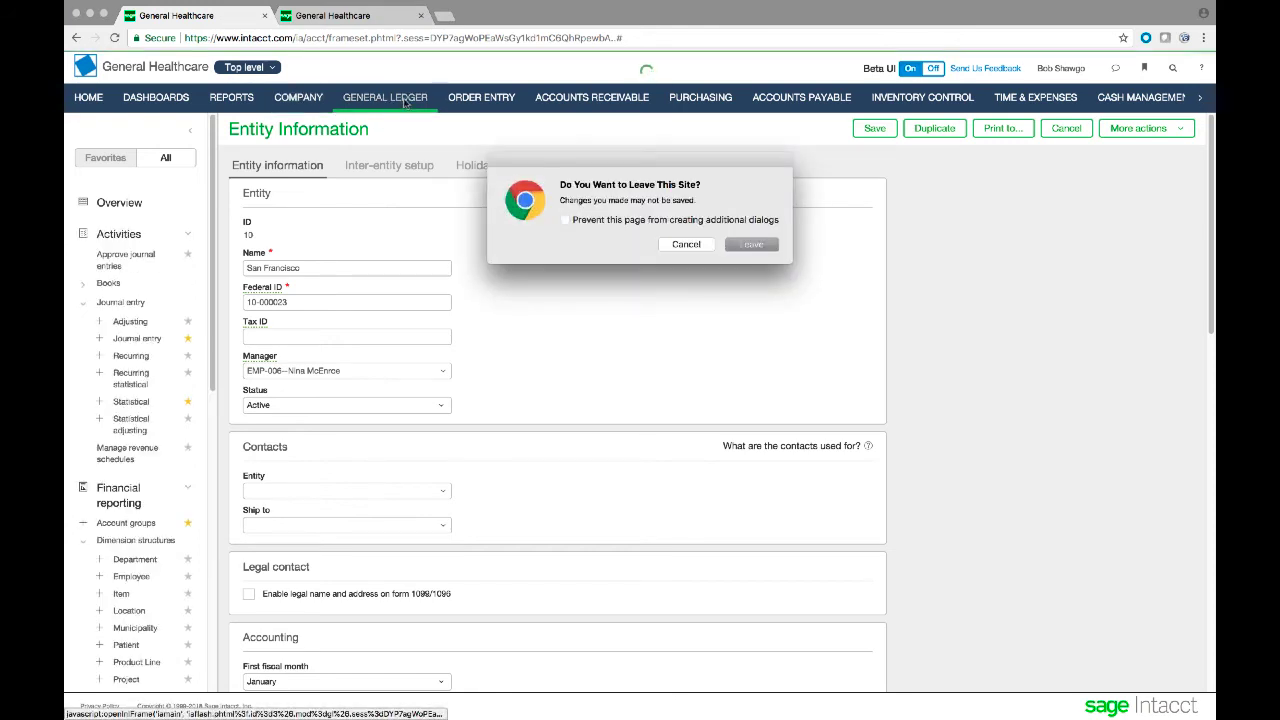
{"action": "left_click", "coordinate": [755, 244]}
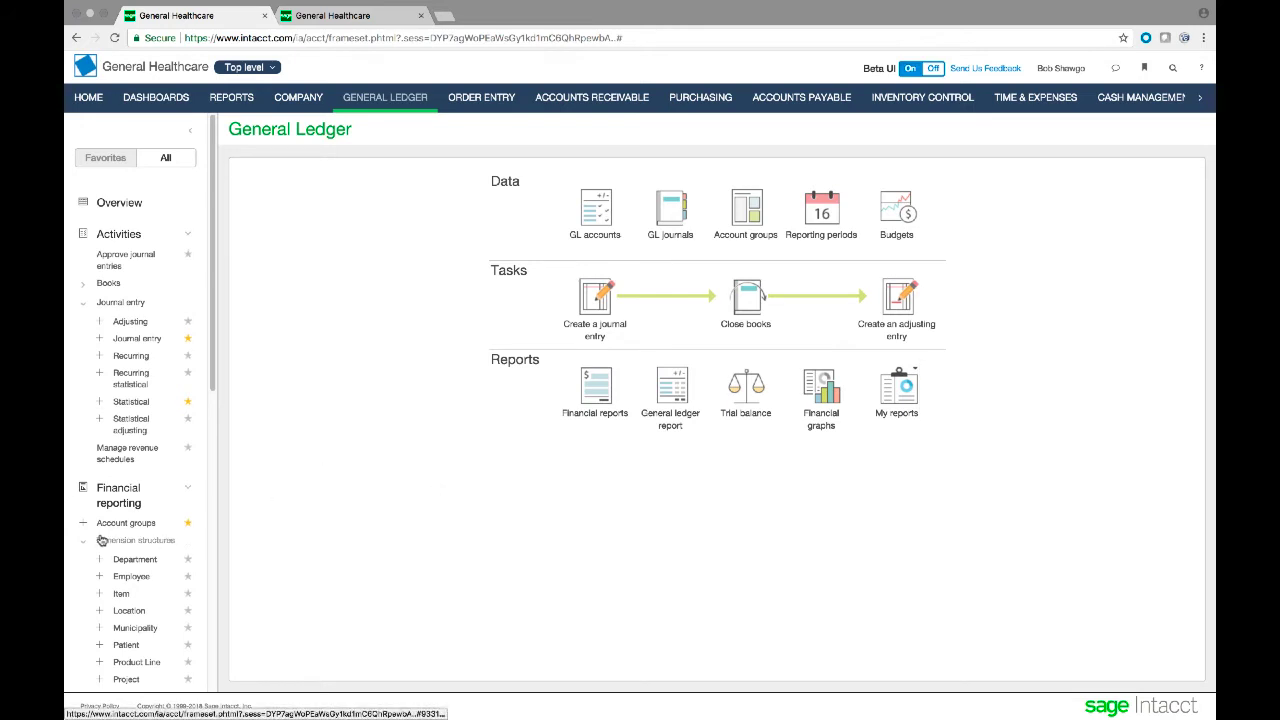
{"action": "scroll", "coordinate": [102, 495], "scroll_direction": "down", "scroll_amount": 2}
{"action": "scroll", "coordinate": [107, 505], "scroll_direction": "down", "scroll_amount": 3}
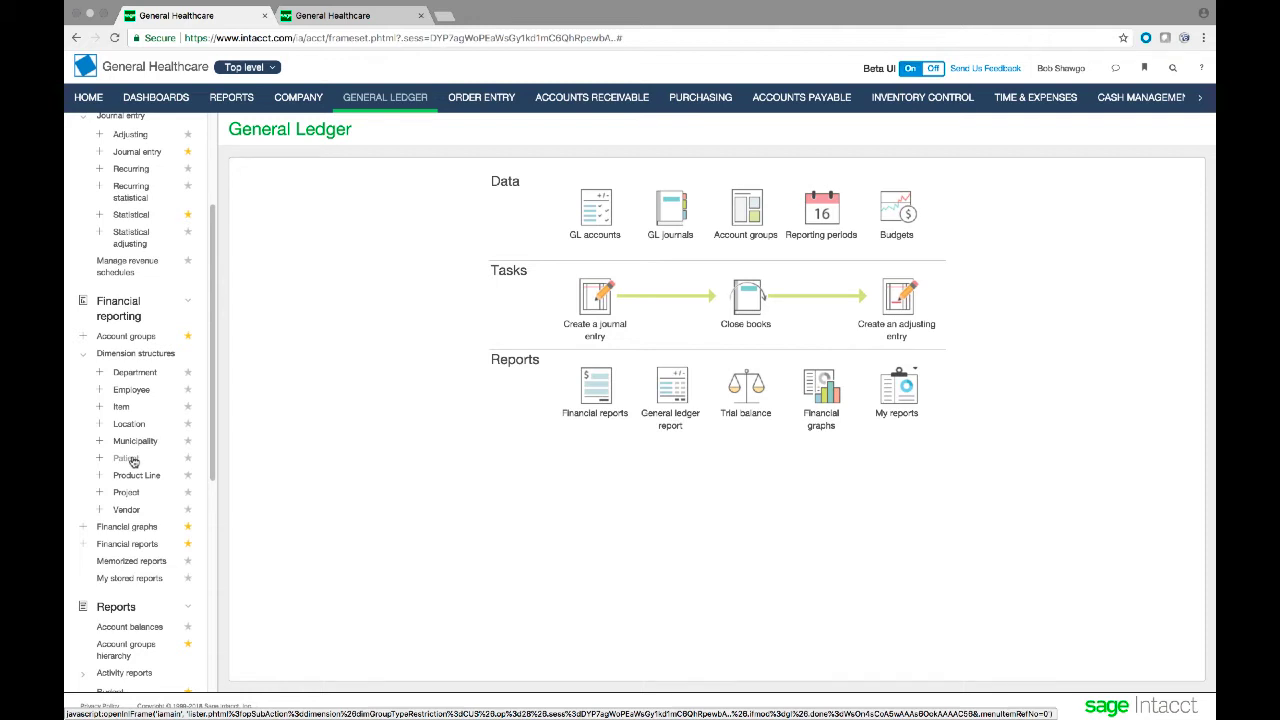
{"action": "scroll", "coordinate": [94, 500], "scroll_direction": "down", "scroll_amount": 3}
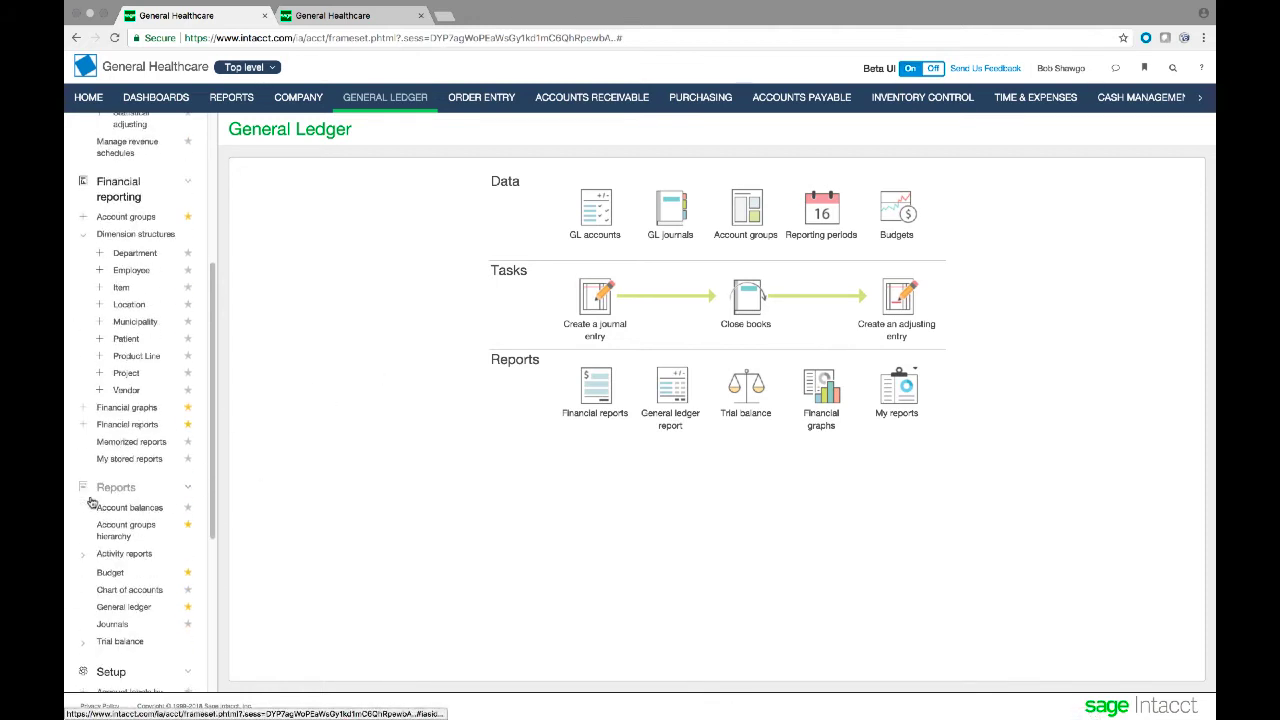
{"action": "scroll", "coordinate": [91, 502], "scroll_direction": "up", "scroll_amount": 8}
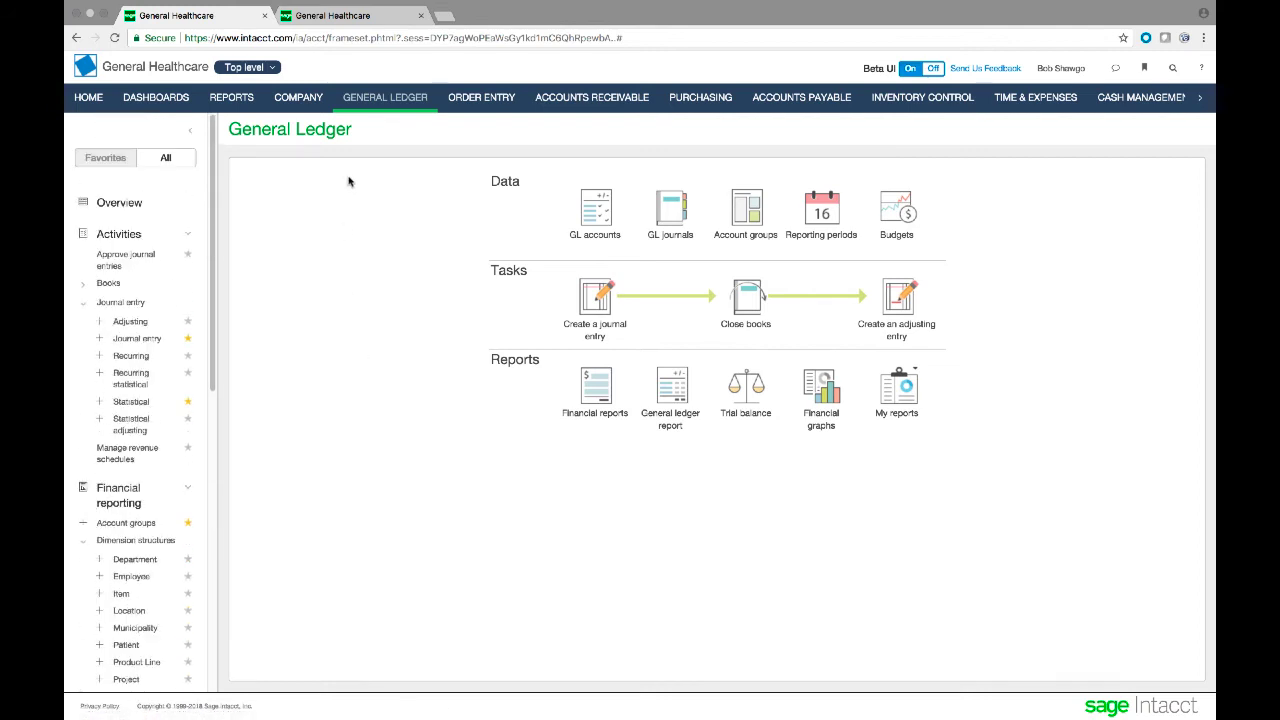
Open the Terminology list from the Company module's setup options and collapse the side navigation
{"action": "left_click", "coordinate": [298, 97]}
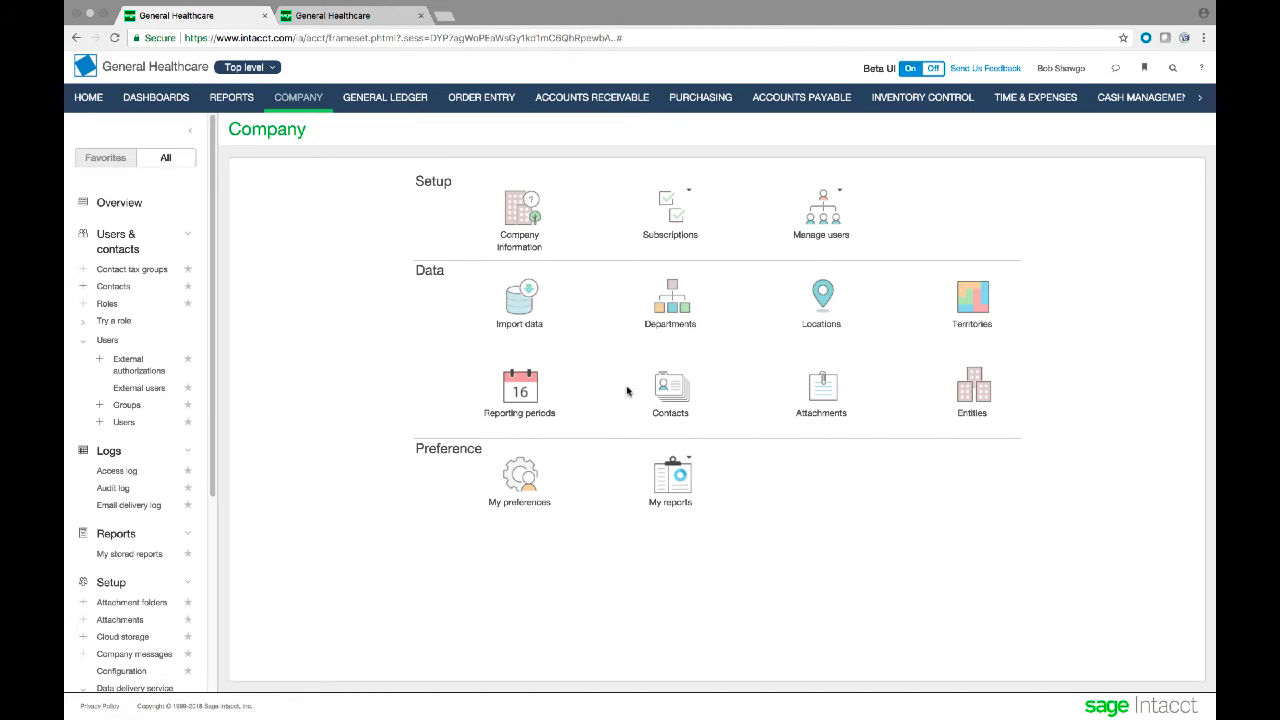
{"action": "scroll", "coordinate": [170, 466], "scroll_direction": "down", "scroll_amount": 6}
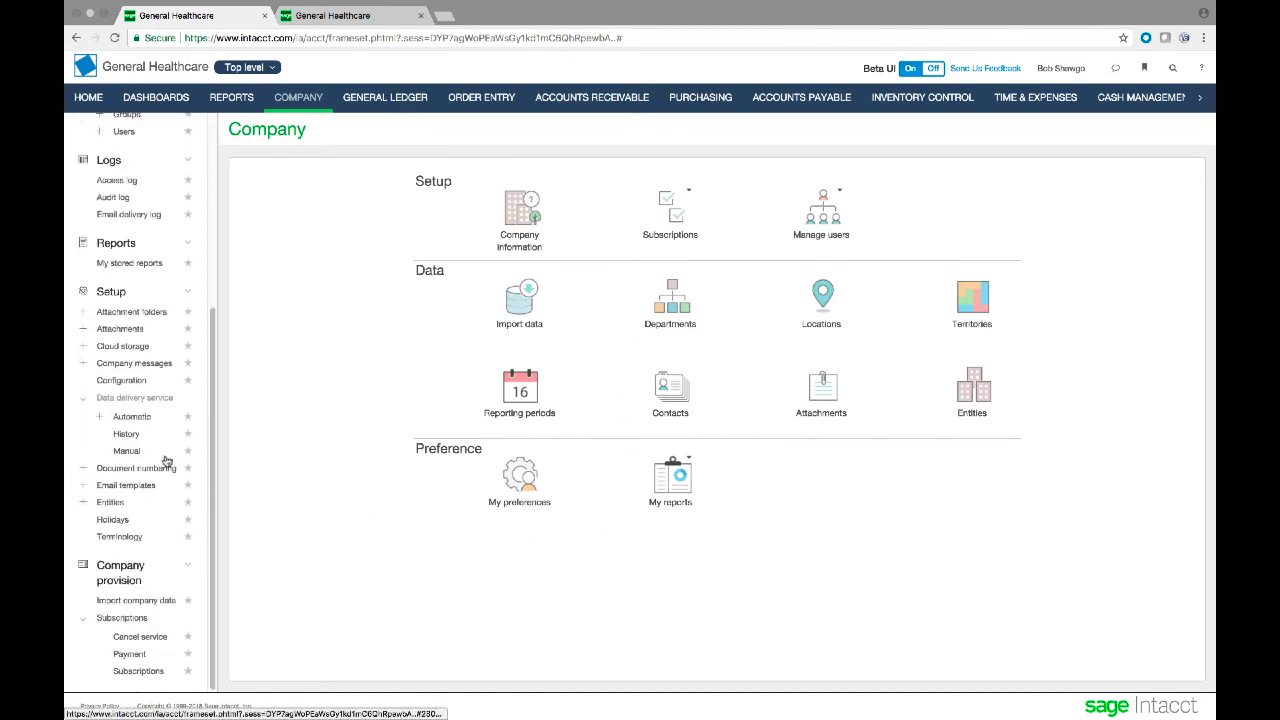
{"action": "left_click", "coordinate": [127, 541]}
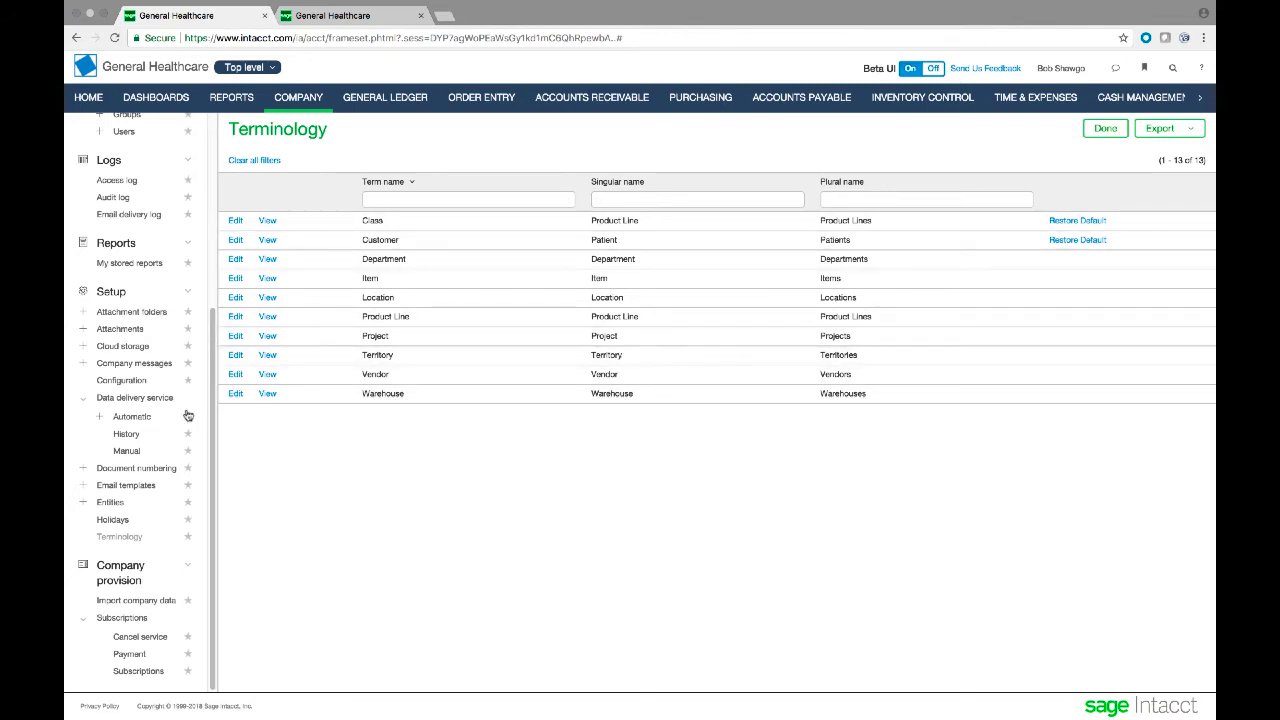
{"action": "left_click_drag", "start_coordinate": [213, 412], "coordinate": [213, 410]}
{"action": "scroll", "coordinate": [213, 412], "scroll_direction": "up", "scroll_amount": 5}
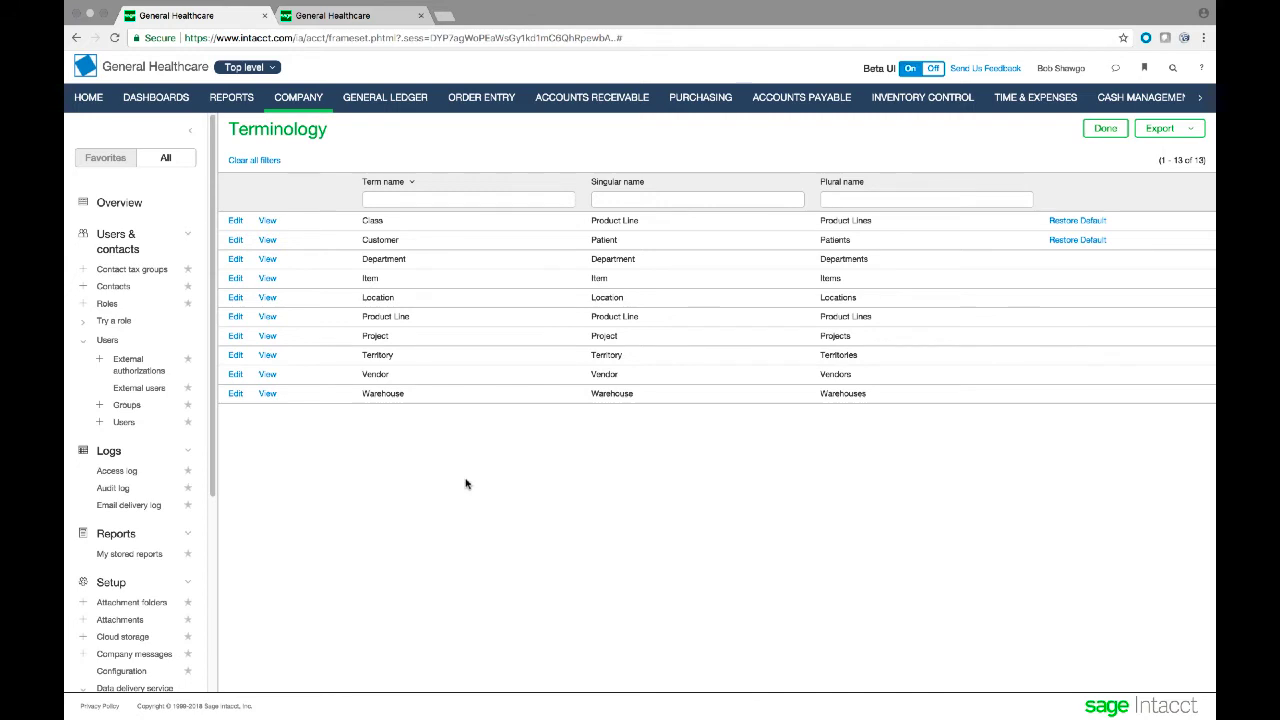
{"action": "left_click", "coordinate": [191, 132]}
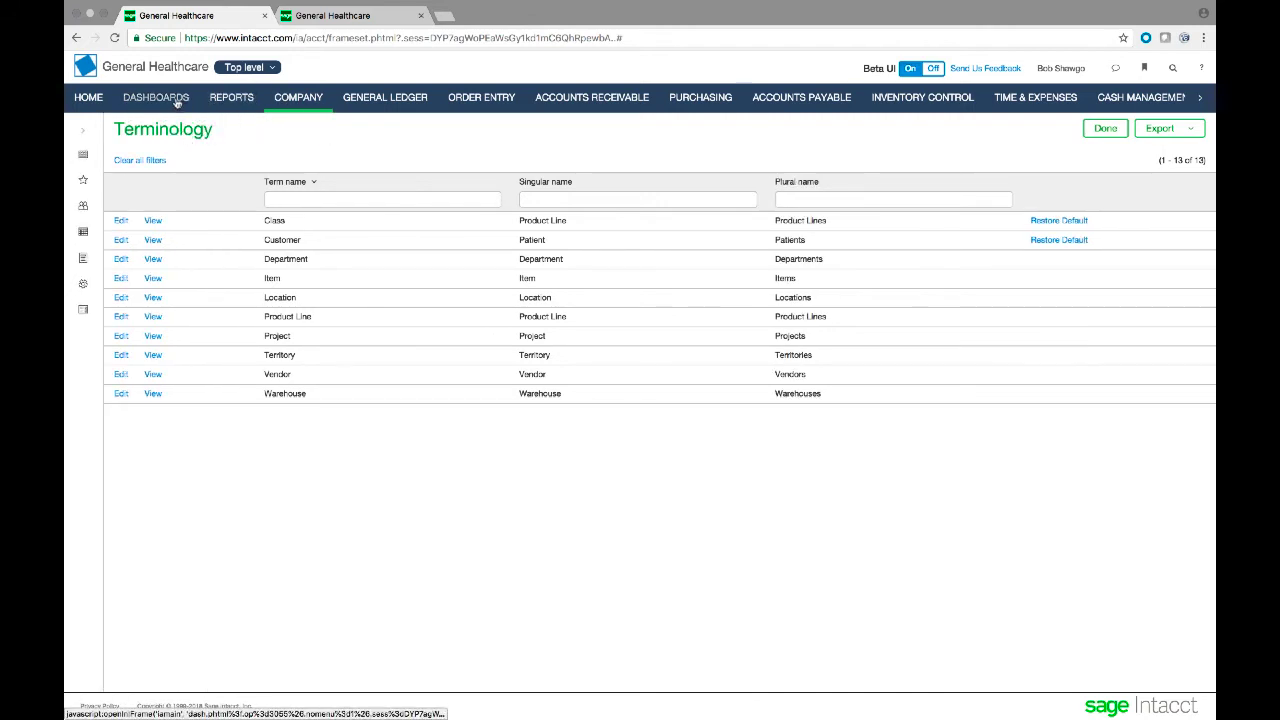
View the CMO dashboard and open the General Ledger's accounts list
{"action": "left_click", "coordinate": [176, 100]}
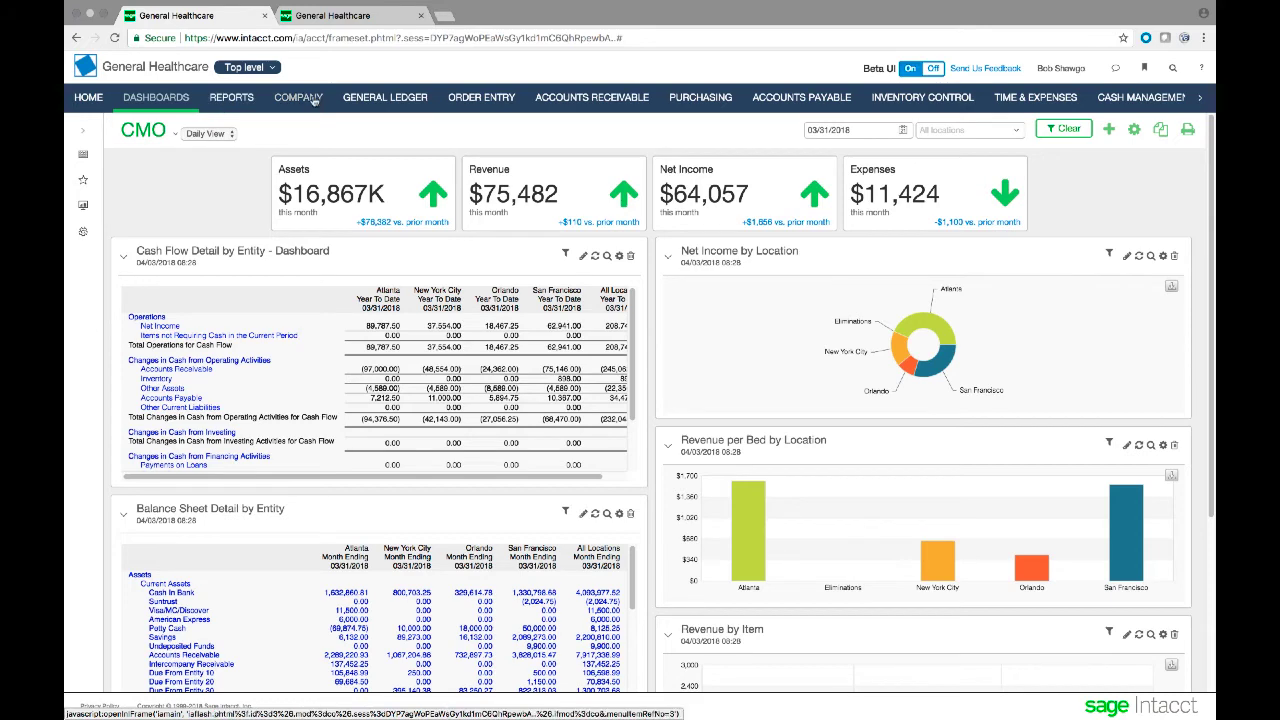
{"action": "left_click", "coordinate": [374, 100]}
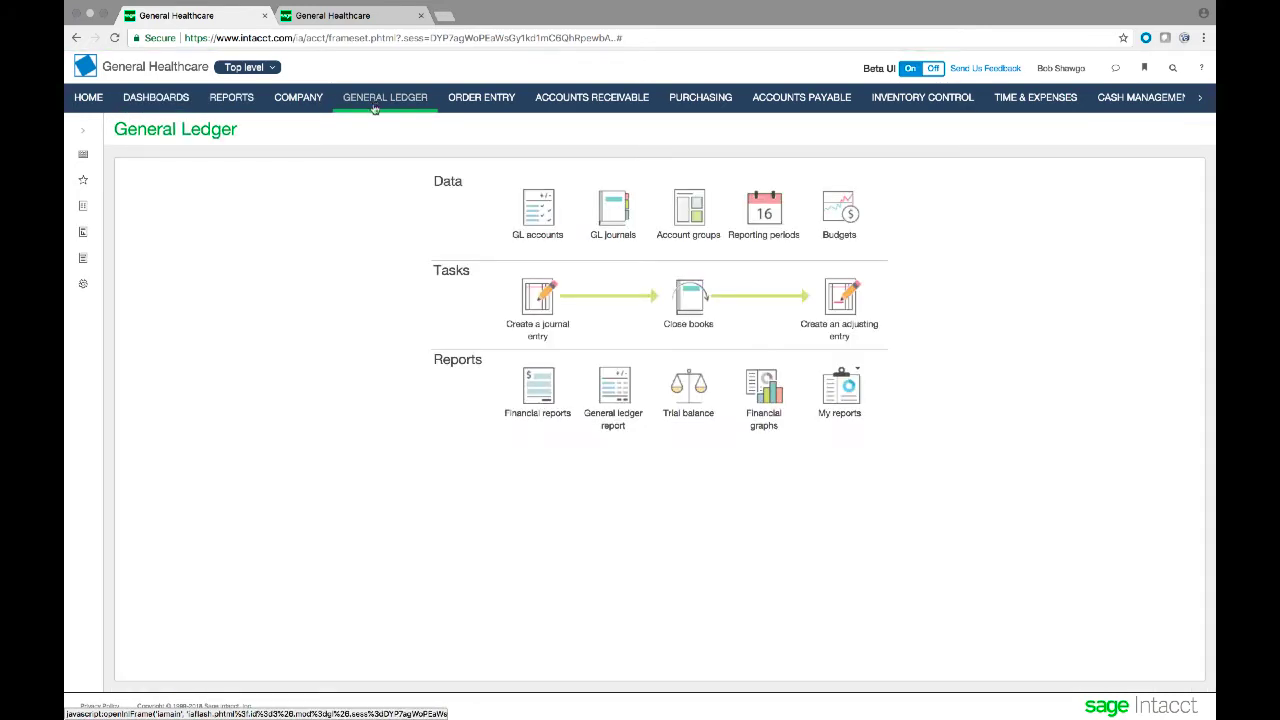
{"action": "left_click", "coordinate": [541, 210]}
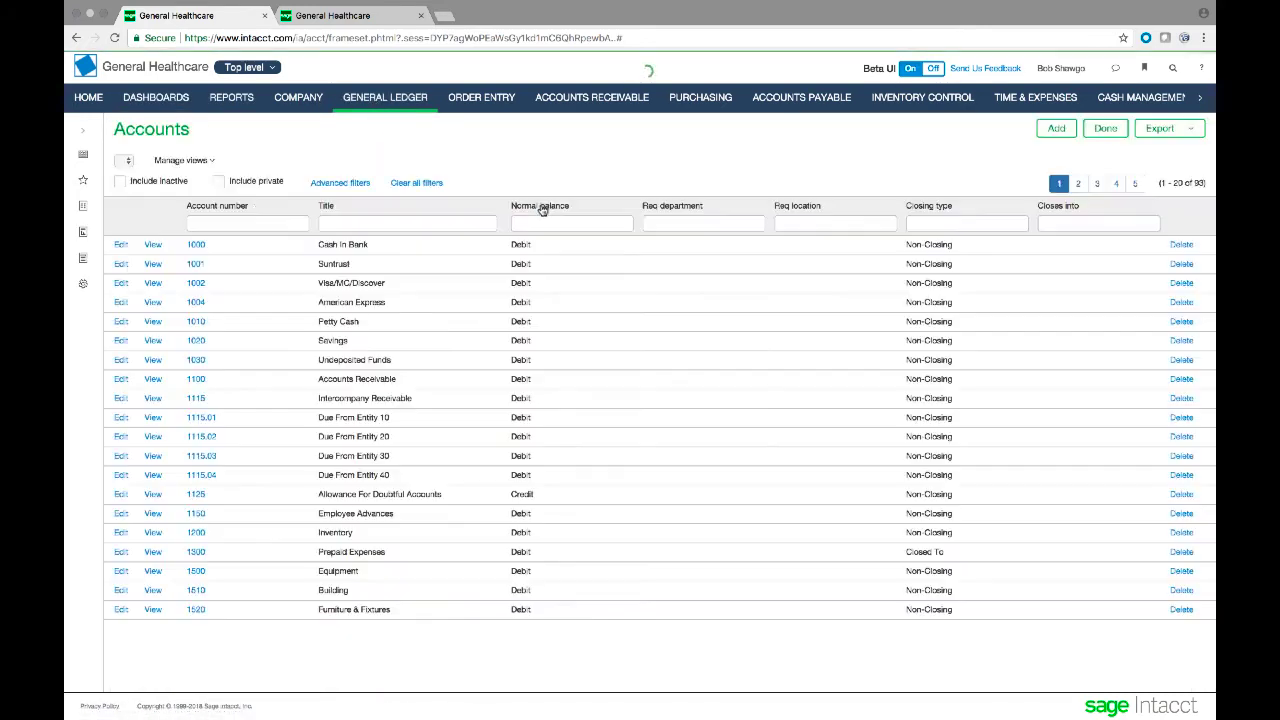
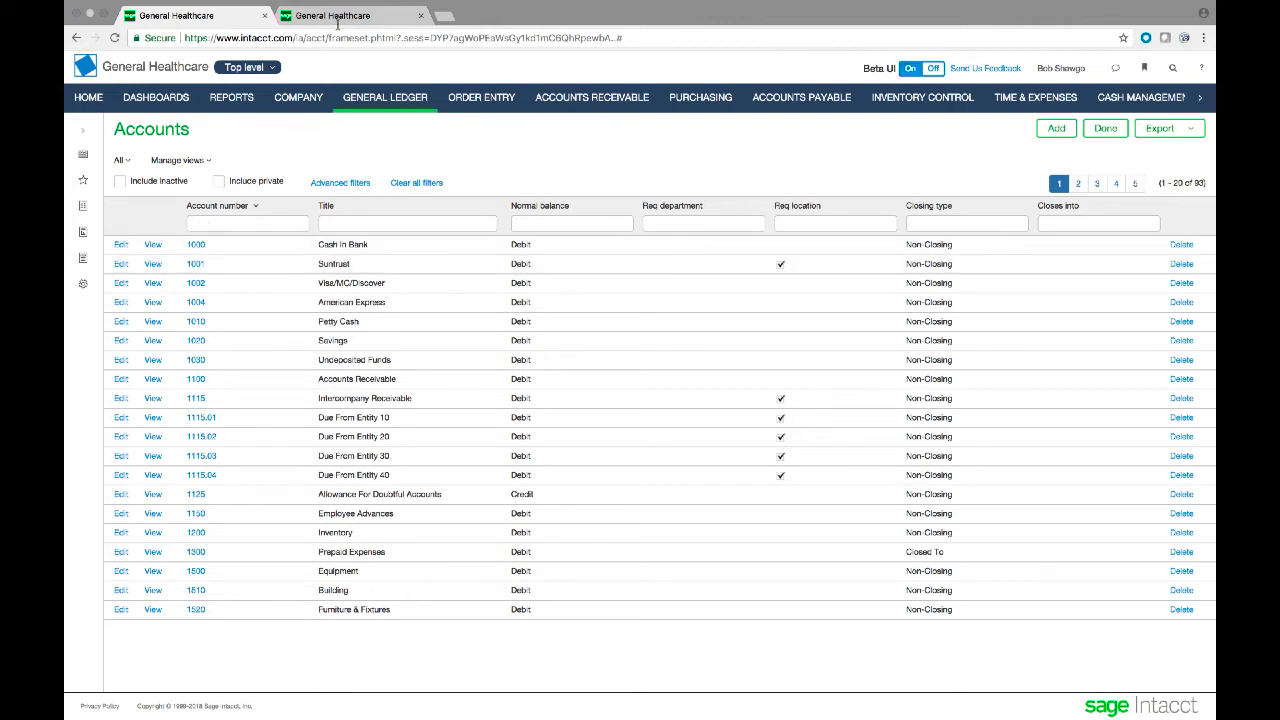
Switch to the 20--New York City entity and view its chart of accounts and Accounts Receivable overview
{"action": "left_click", "coordinate": [265, 68]}
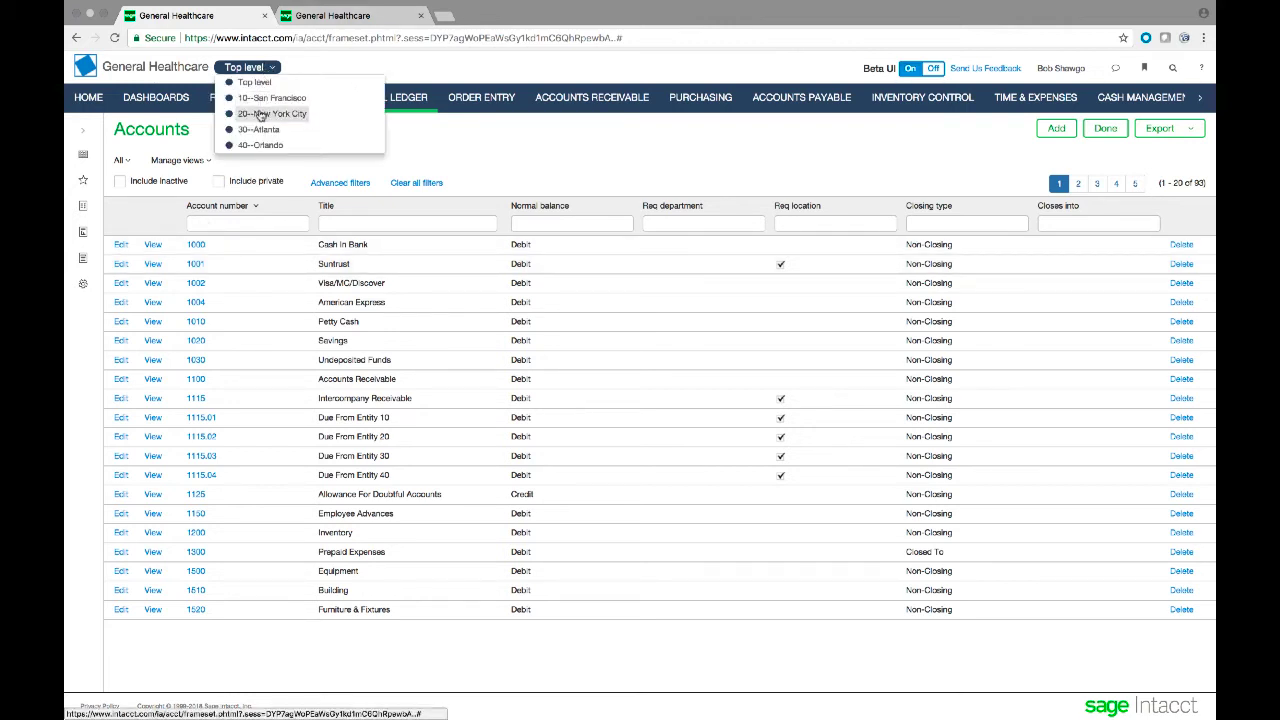
{"action": "left_click", "coordinate": [264, 115]}
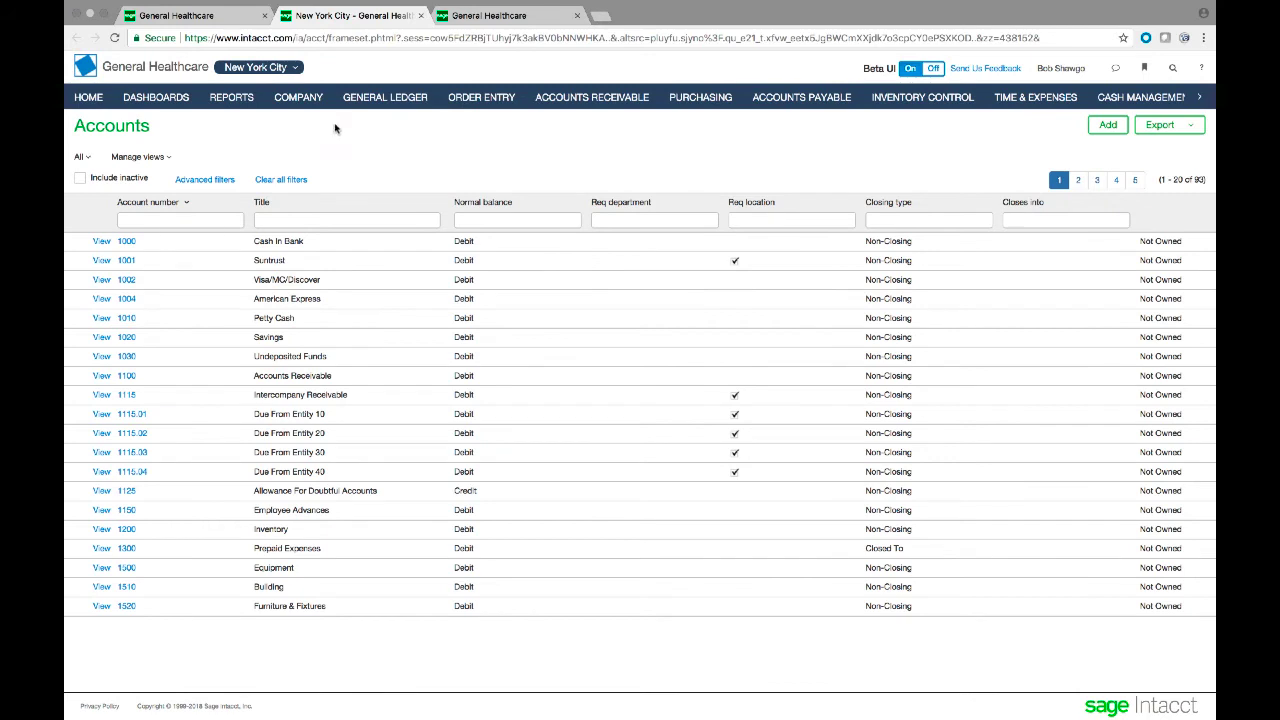
{"action": "left_click", "coordinate": [569, 99]}
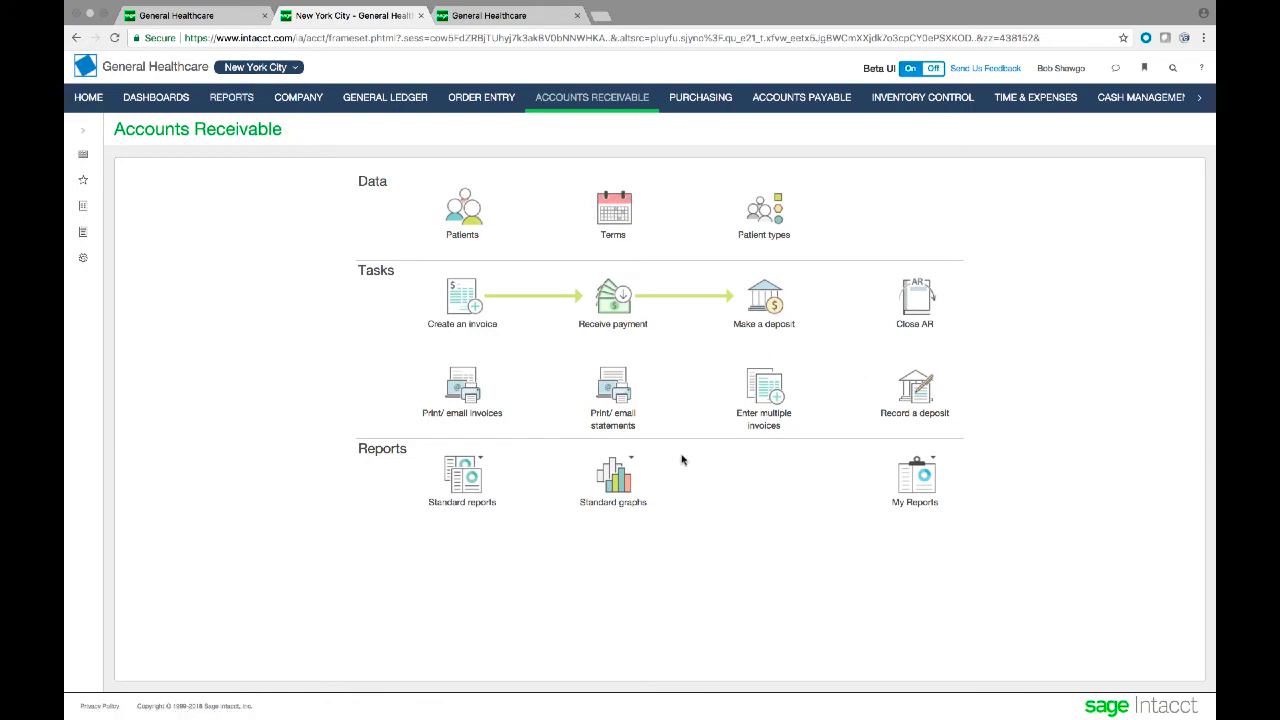
Return to the top-level session, view the CMO dashboard, and open the Accounts Receivable overview
{"action": "left_click", "coordinate": [177, 17]}
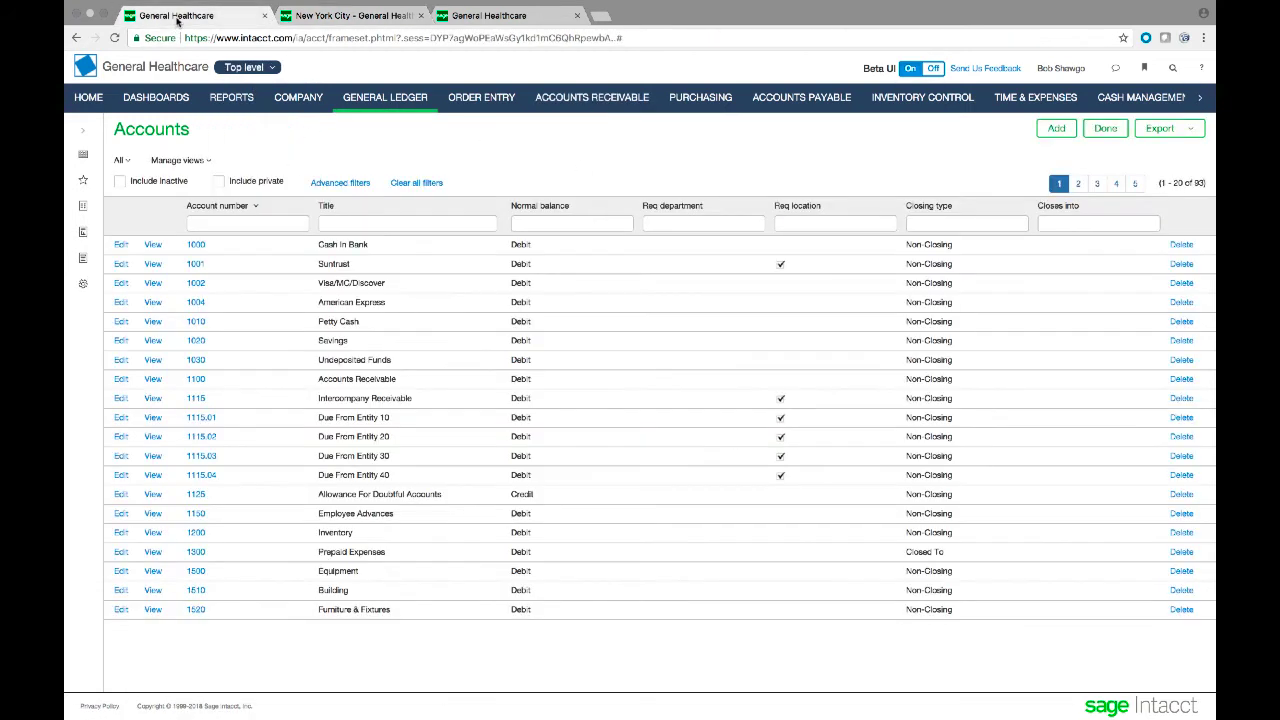
{"action": "left_click", "coordinate": [160, 100]}
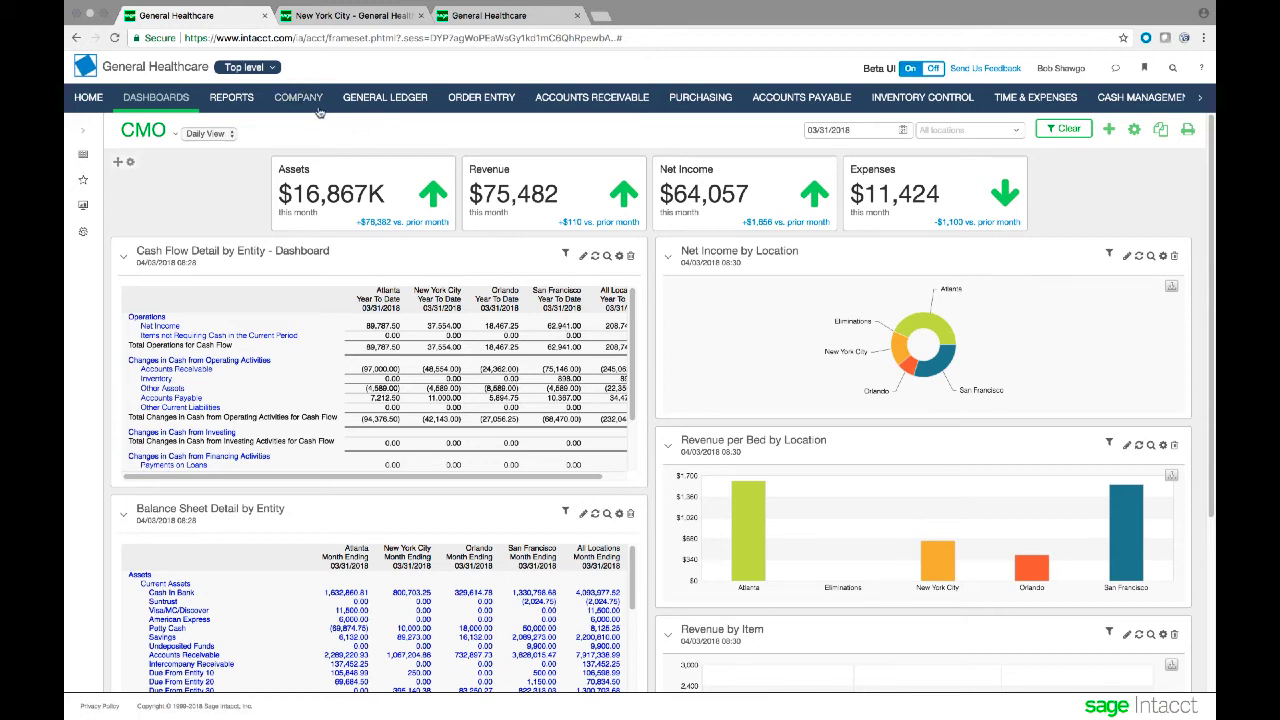
{"action": "left_click", "coordinate": [584, 100]}
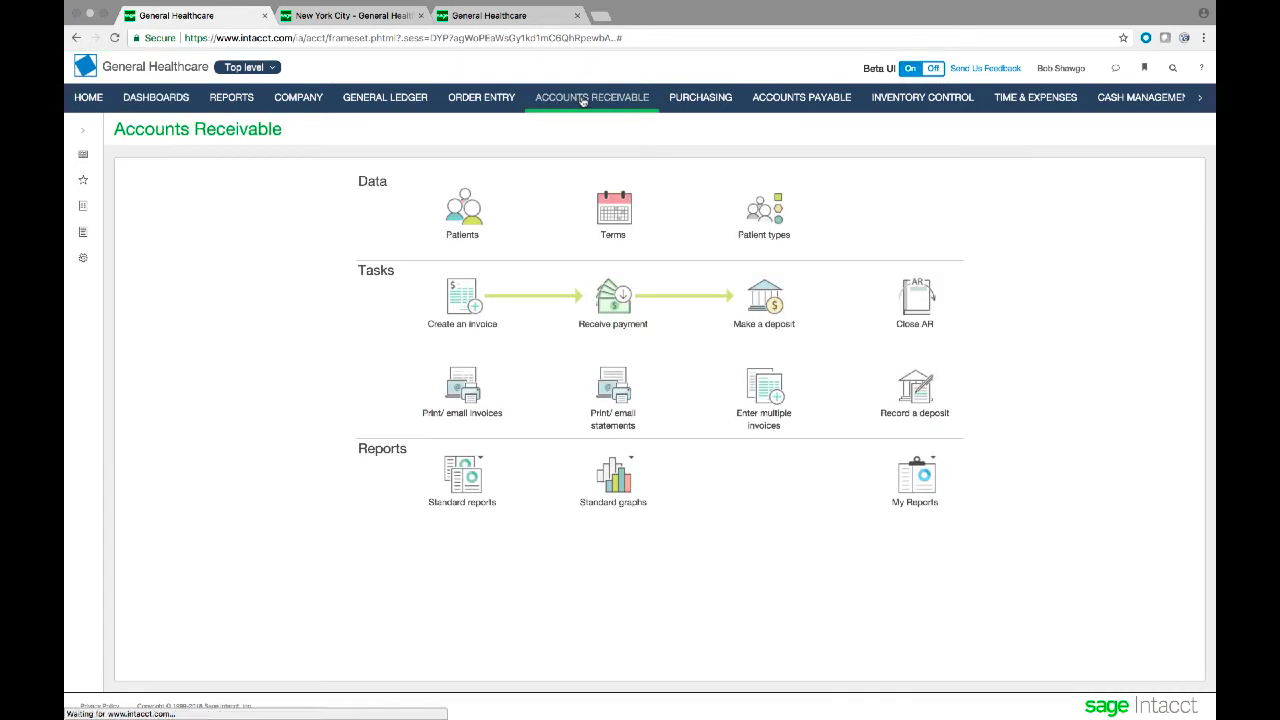
Open the Santa Clara retailer's patient record and review its location restrictions and general patient details
{"action": "left_click", "coordinate": [464, 200]}
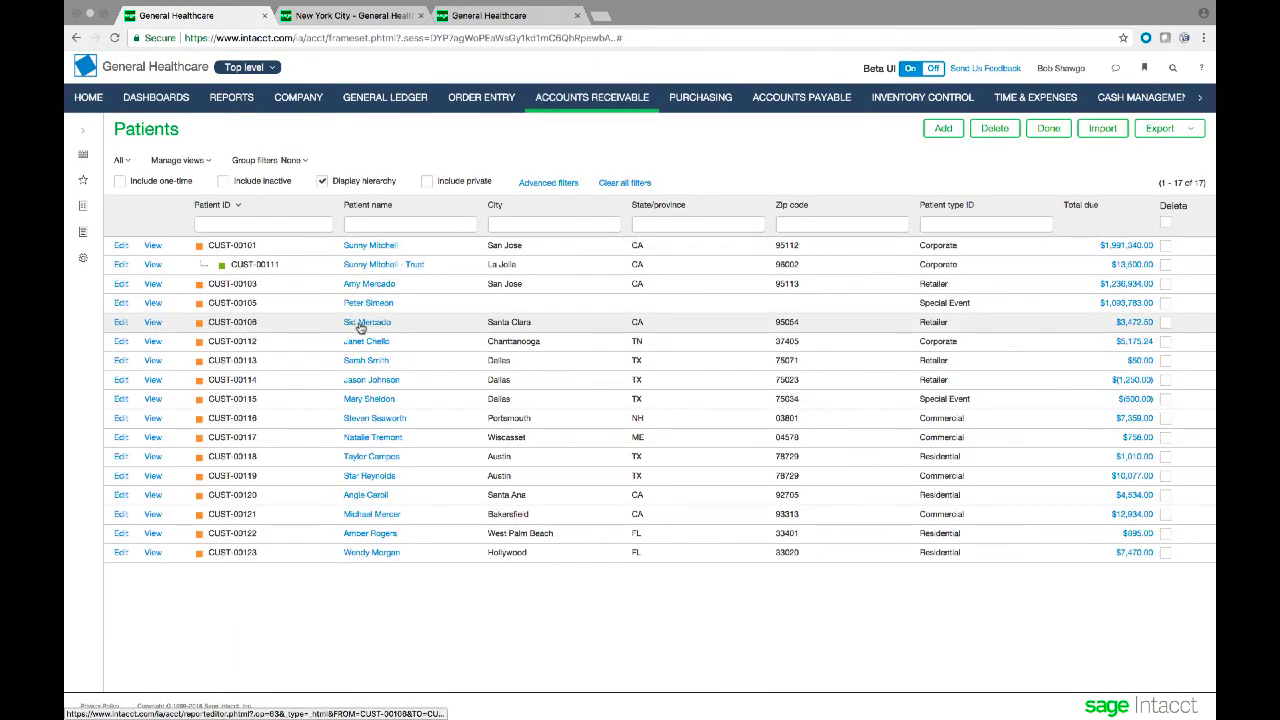
{"action": "left_click", "coordinate": [121, 322]}
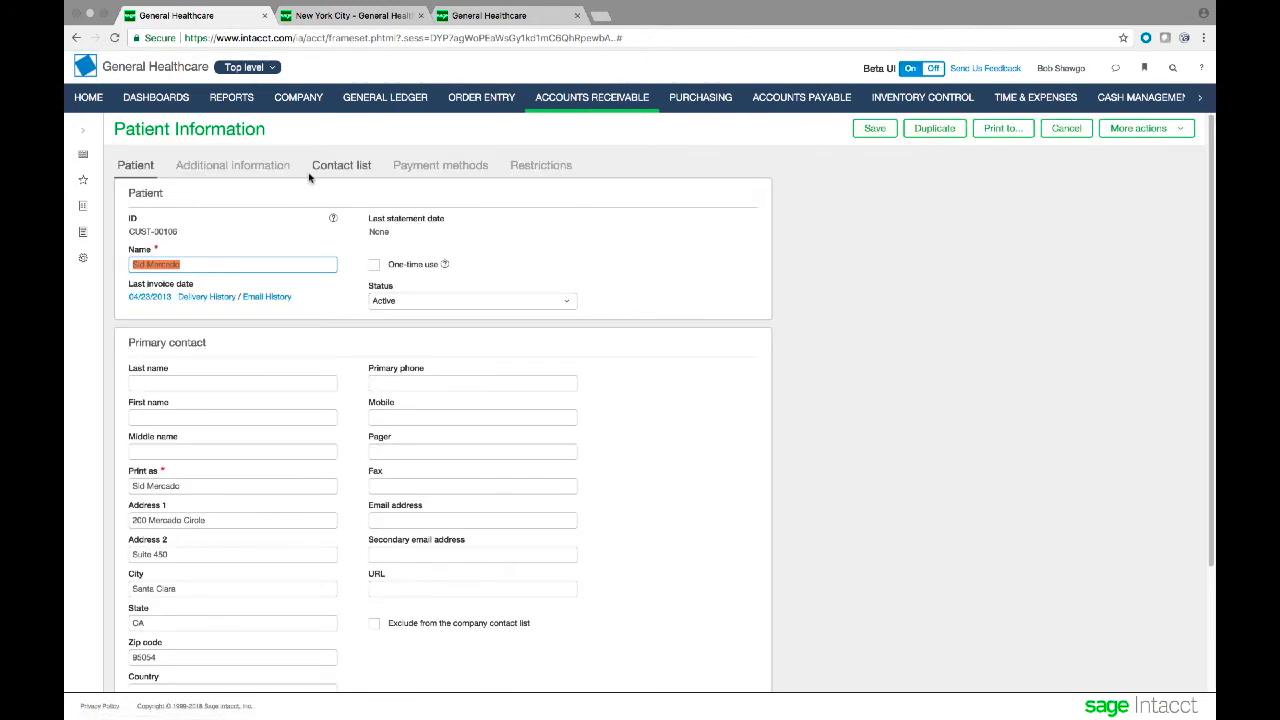
{"action": "left_click", "coordinate": [517, 168]}
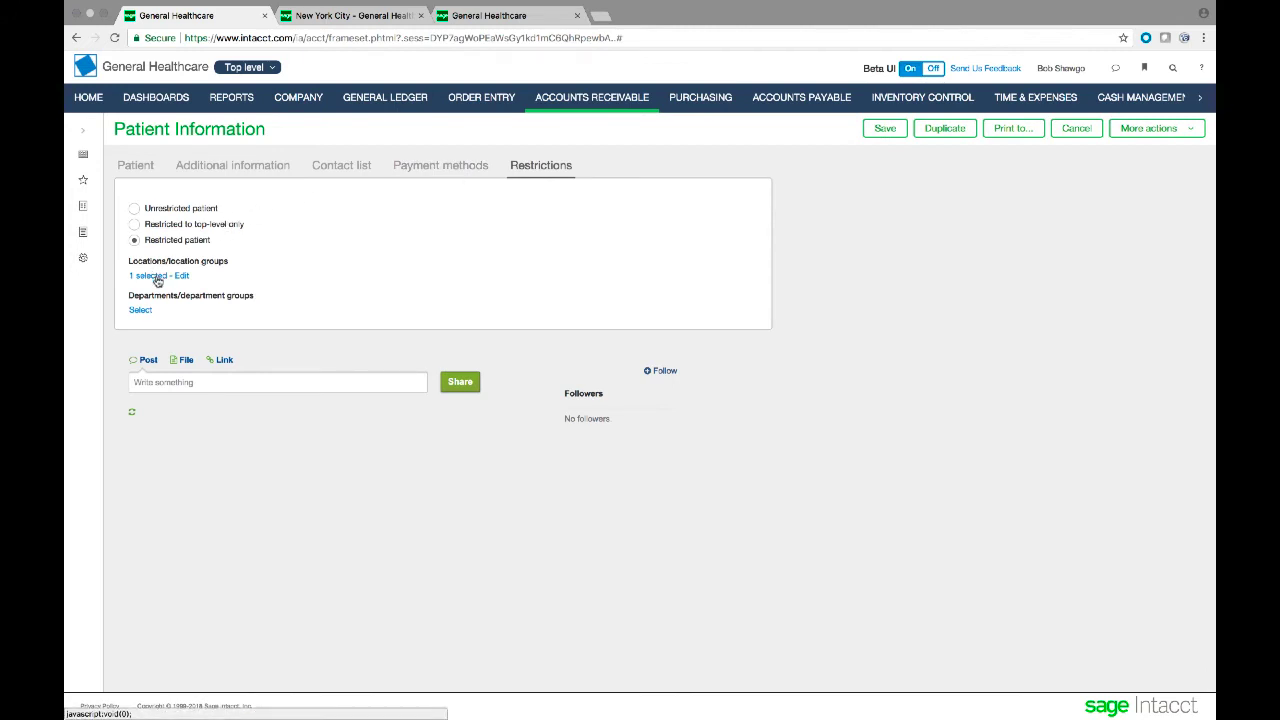
{"action": "left_click", "coordinate": [157, 276]}
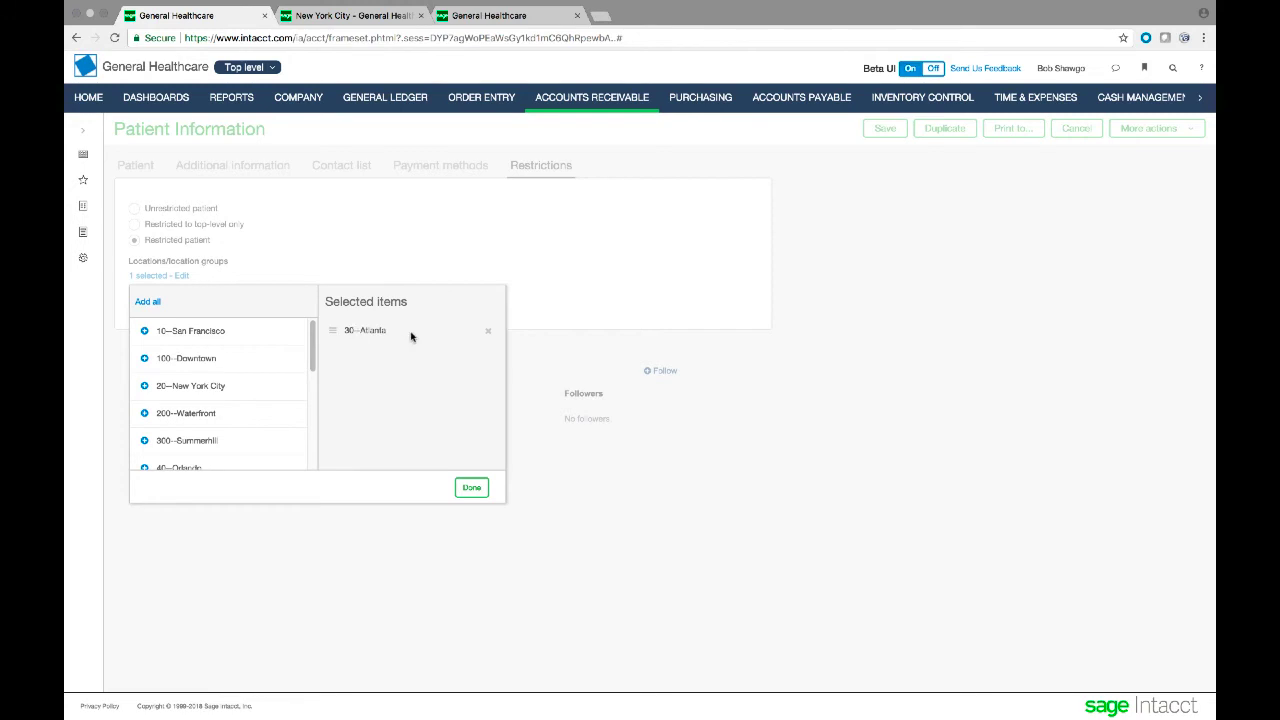
{"action": "left_click", "coordinate": [472, 489]}
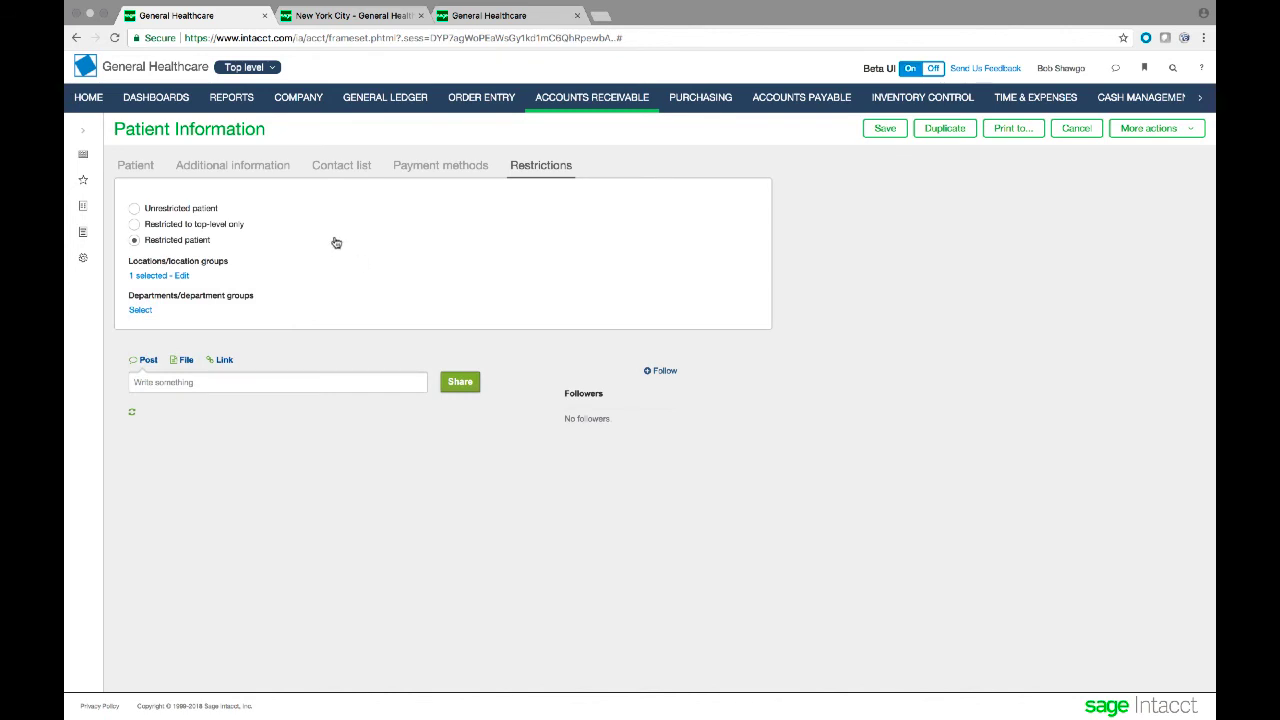
{"action": "left_click", "coordinate": [137, 168]}
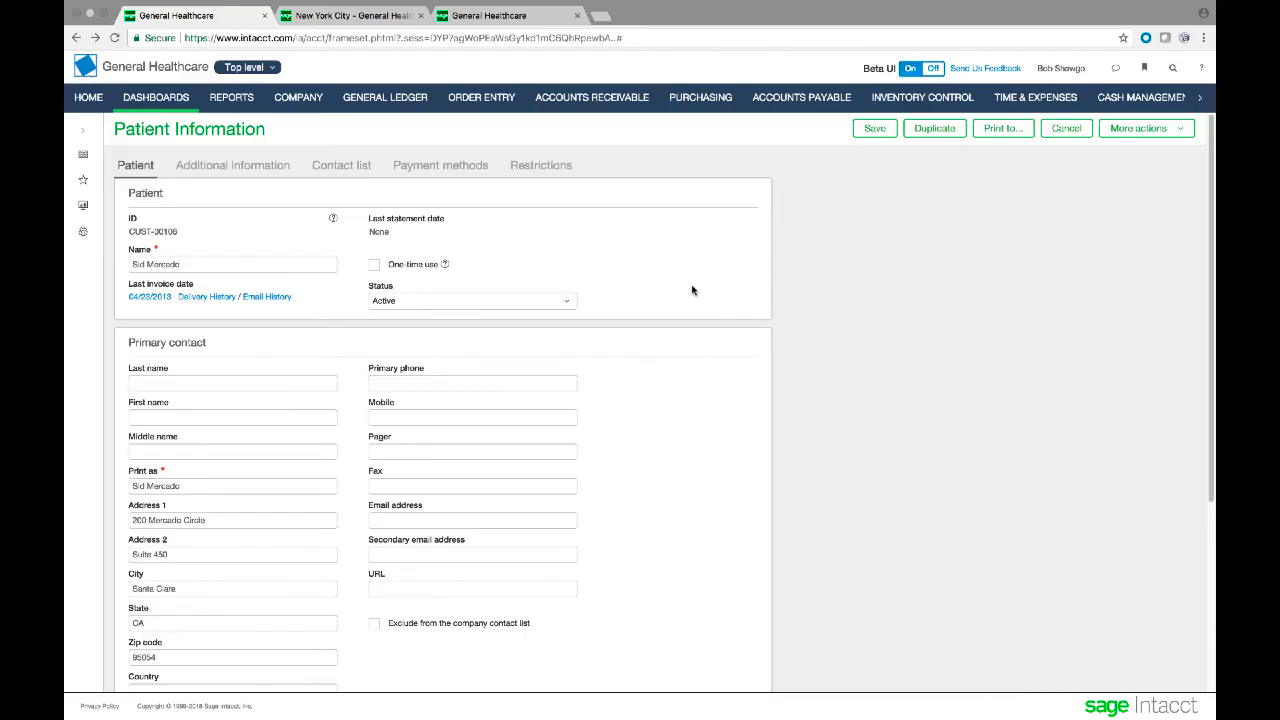
Open the Purchasing overview and expand the side navigation
{"action": "left_click", "coordinate": [706, 99]}
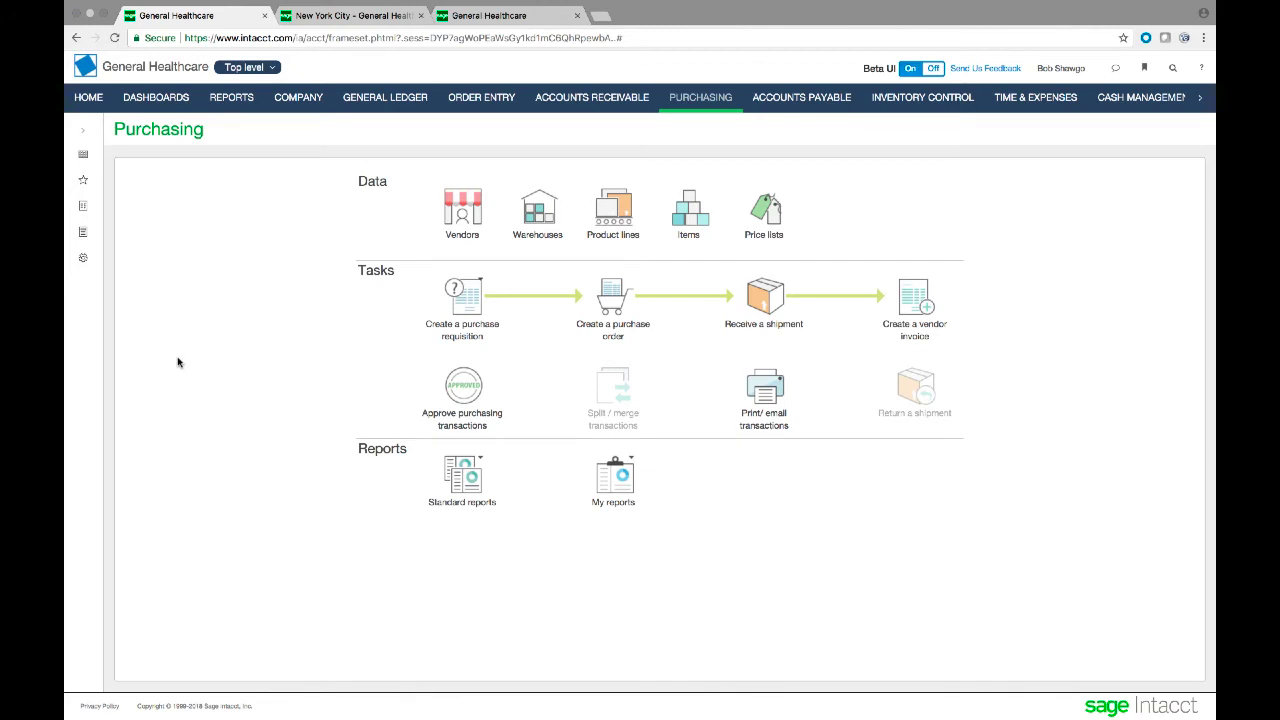
{"action": "left_click", "coordinate": [83, 130]}
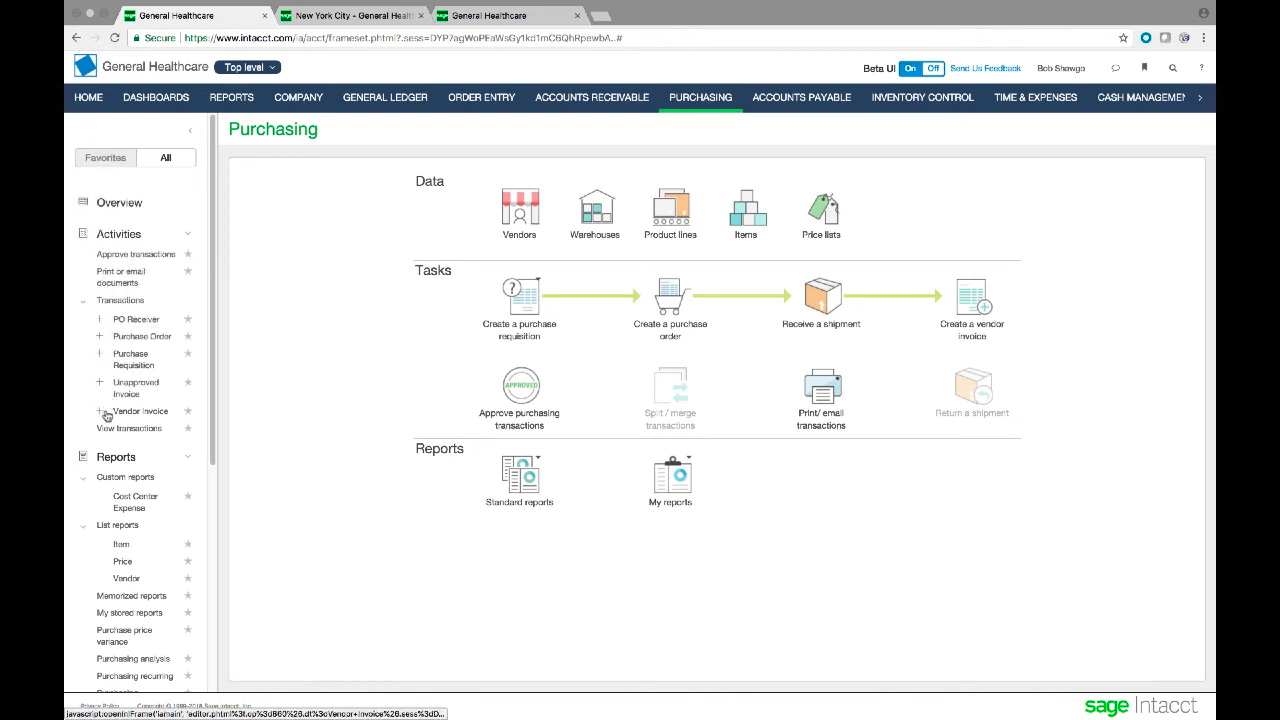
Mark Purchase Order as a Purchasing favorite, view the favorites list, and remove the favorite again
{"action": "left_click", "coordinate": [185, 338]}
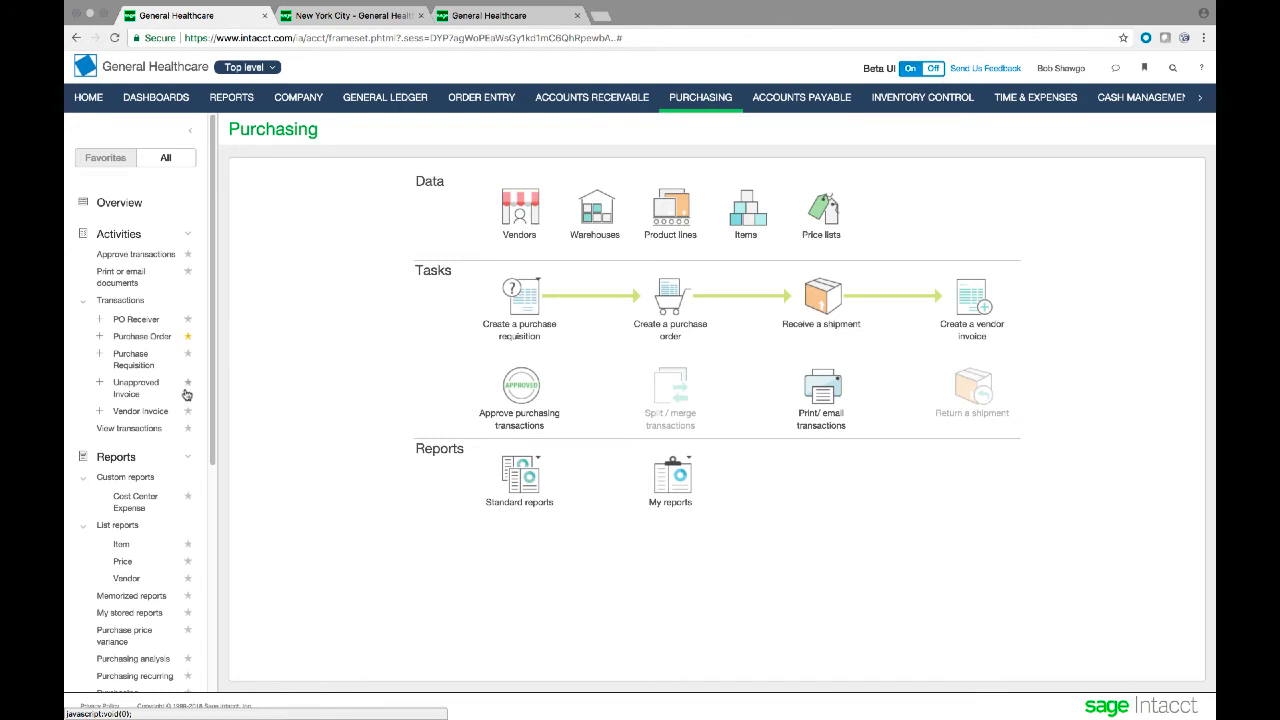
{"action": "left_click", "coordinate": [106, 157]}
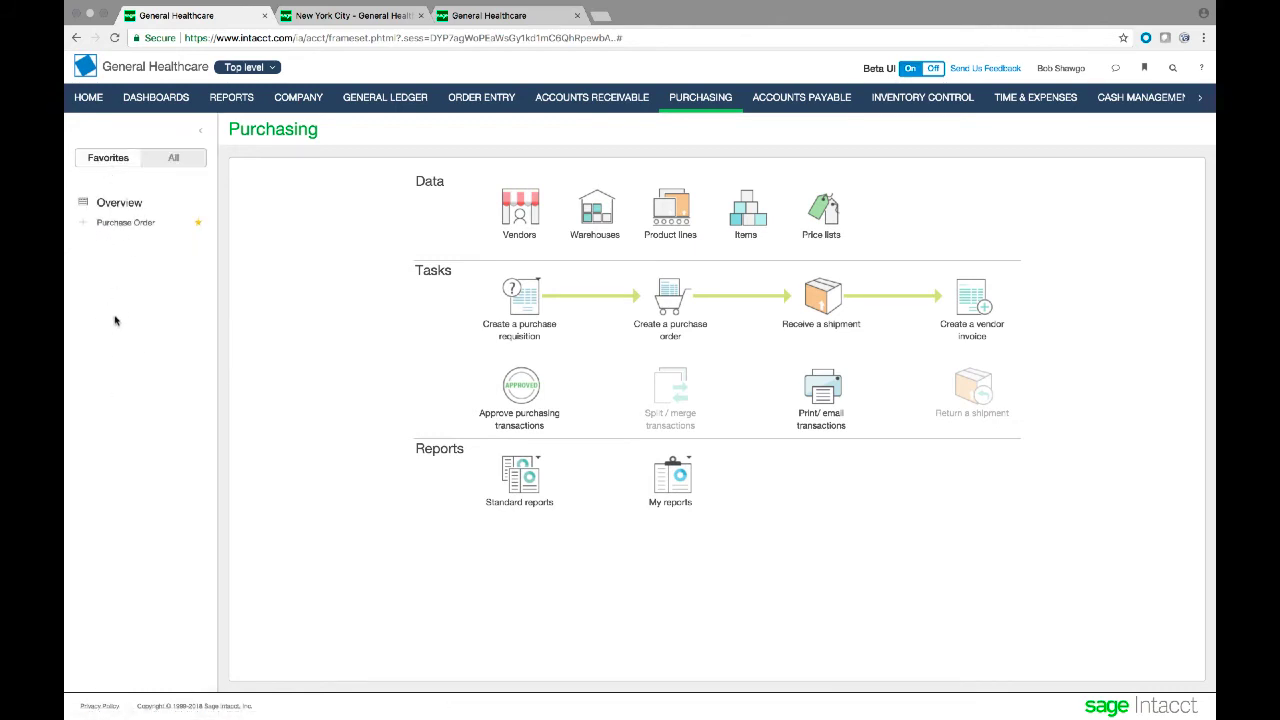
{"action": "left_click", "coordinate": [176, 160]}
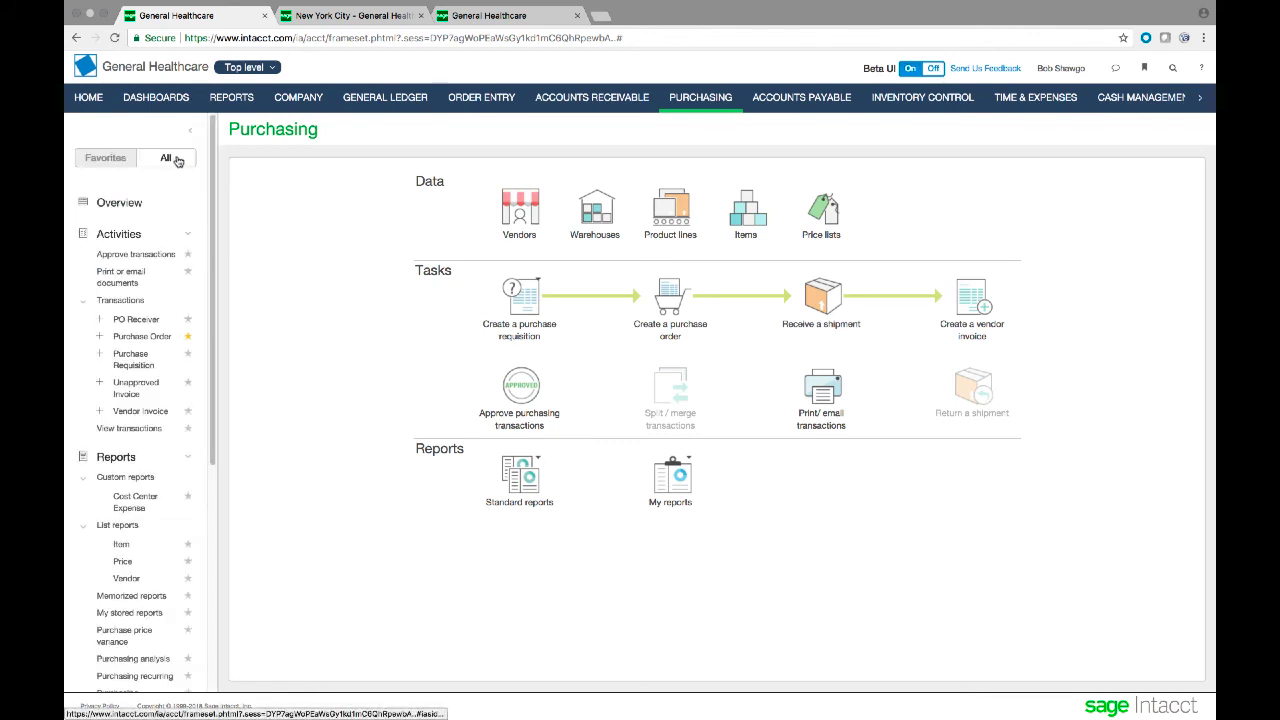
{"action": "left_click", "coordinate": [190, 340]}
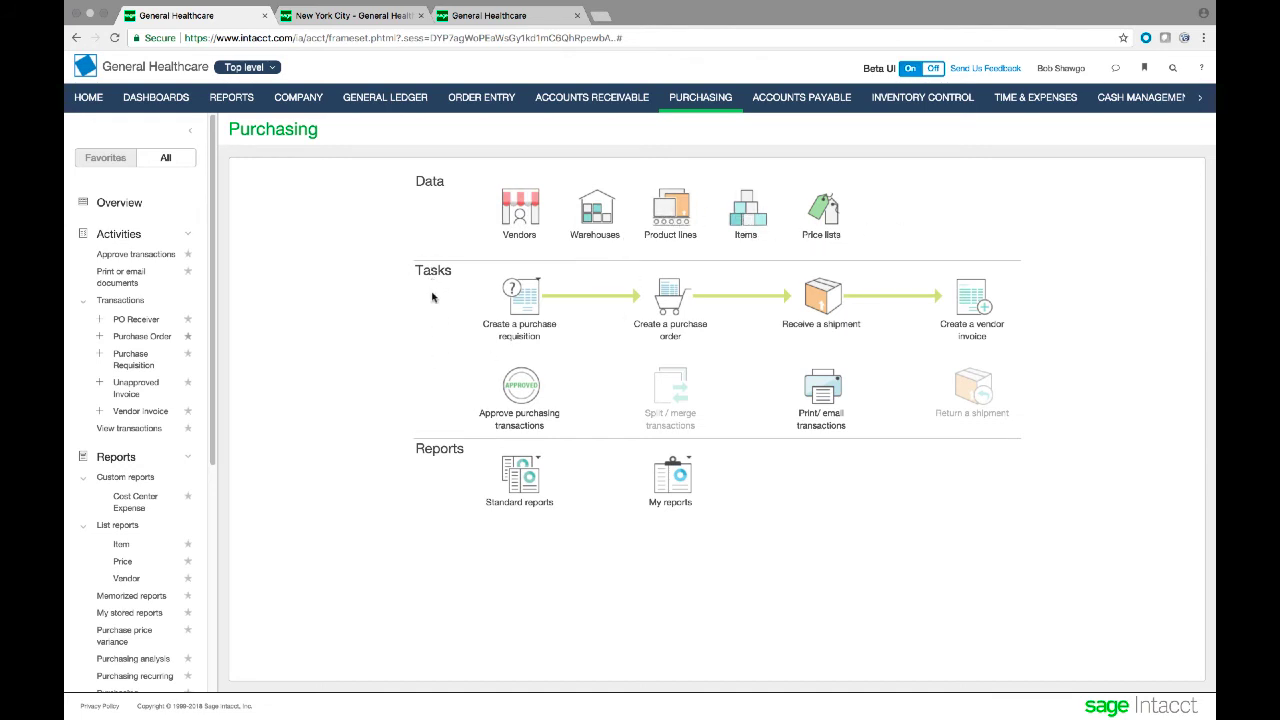
Look over the Purchasing overview's tasks, its standard and personal report options, and the full list of module activities
{"action": "mouse_move", "coordinate": [515, 322]}
{"action": "left_click", "coordinate": [509, 466]}
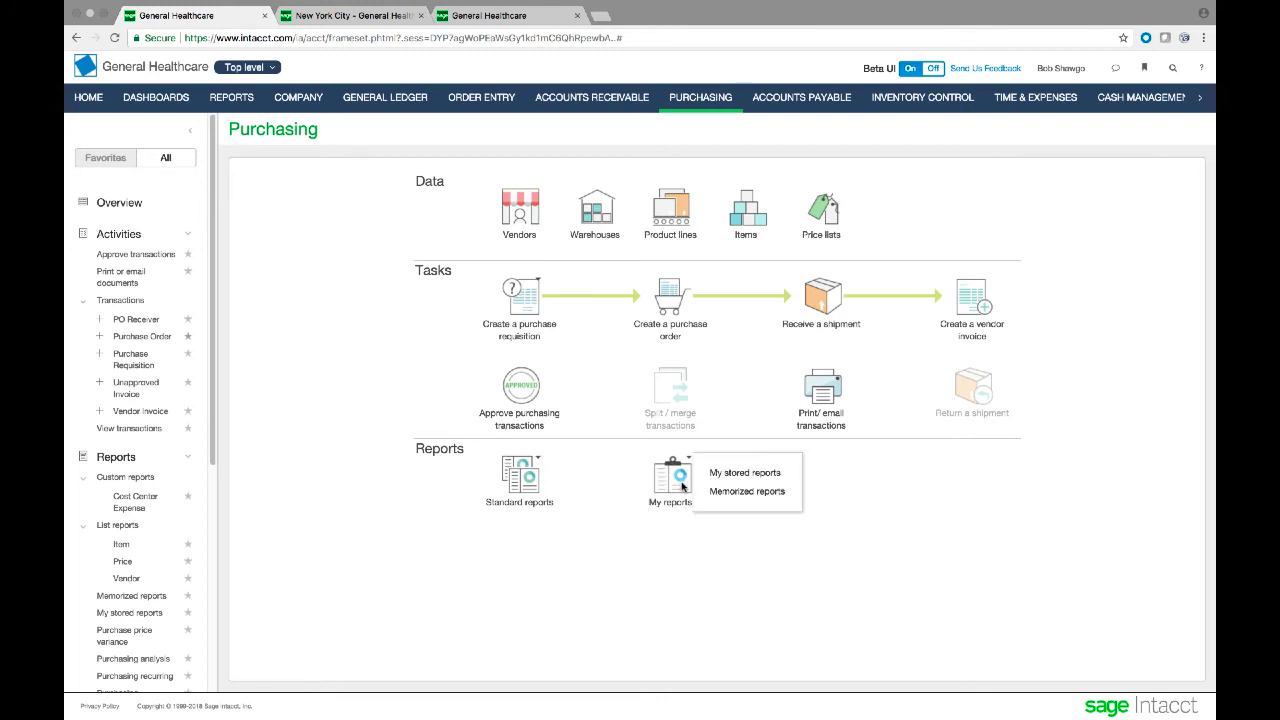
{"action": "scroll", "coordinate": [146, 456], "scroll_direction": "down", "scroll_amount": 5}
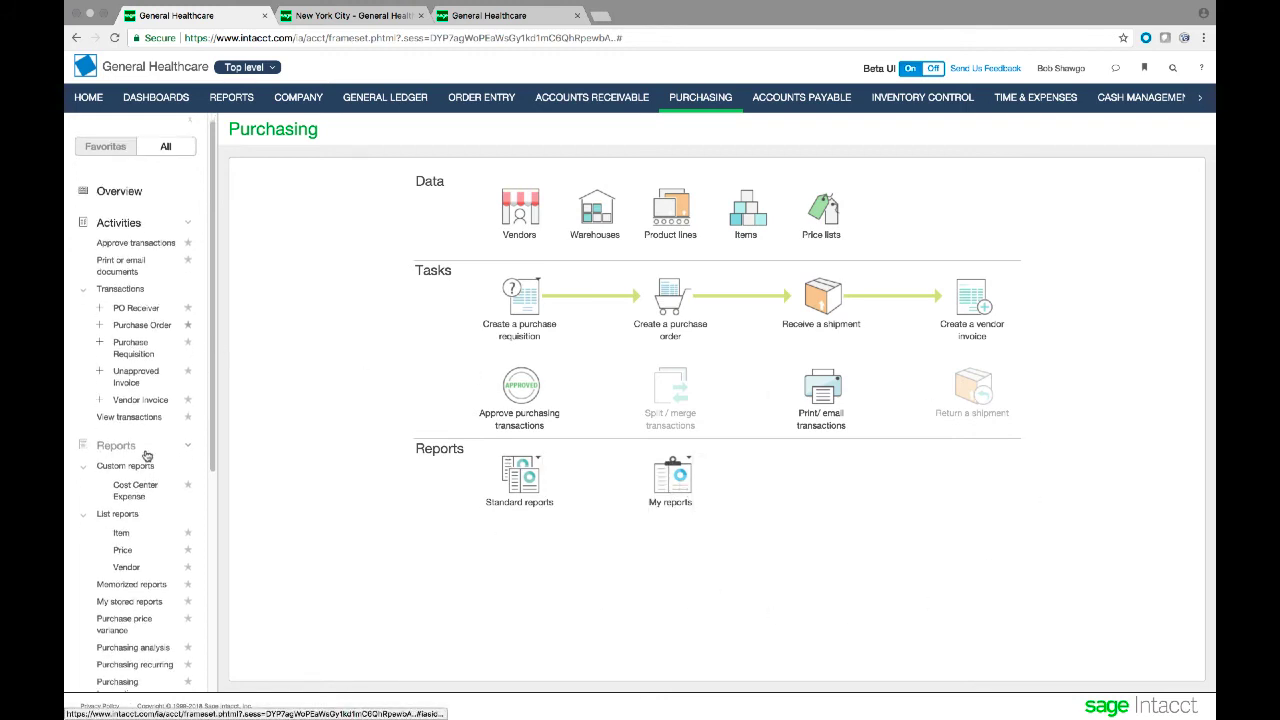
{"action": "scroll", "coordinate": [146, 456], "scroll_direction": "up", "scroll_amount": 5}
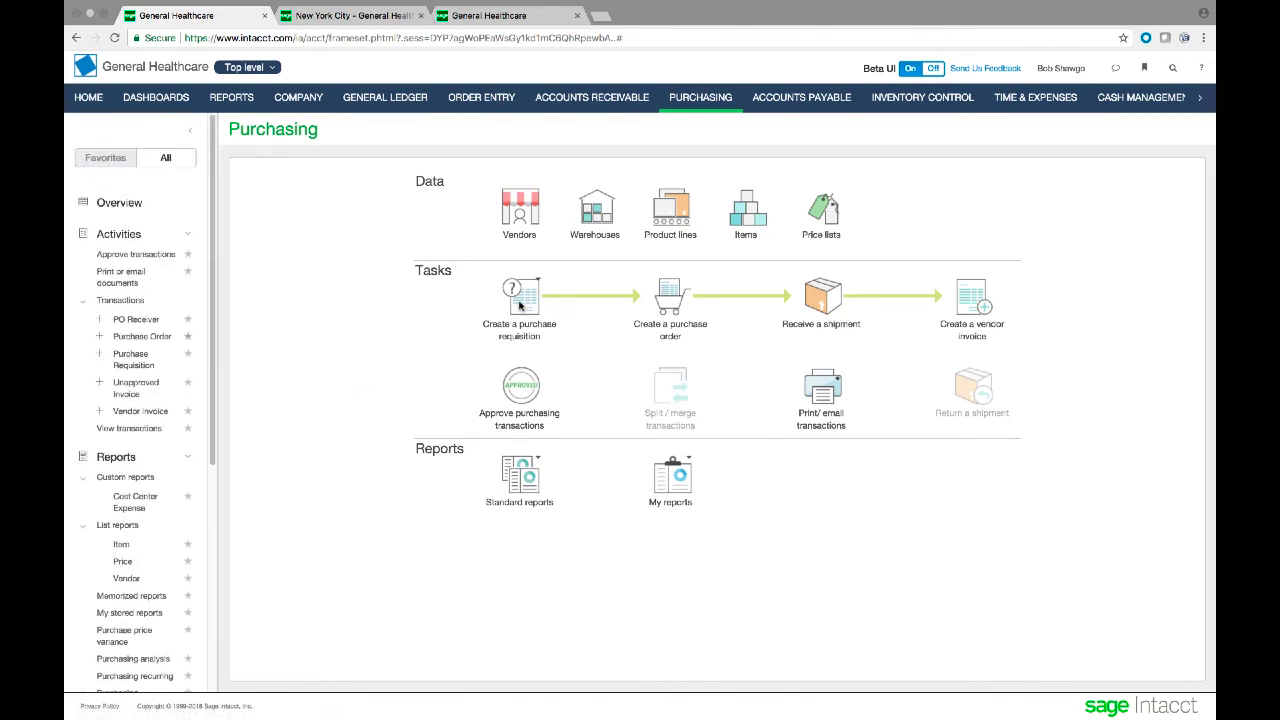
{"action": "mouse_move", "coordinate": [537, 301]}
In the employee user's session, create a purchase requisition for the vendor Medical Supply USA Inc
{"action": "left_click", "coordinate": [543, 18]}
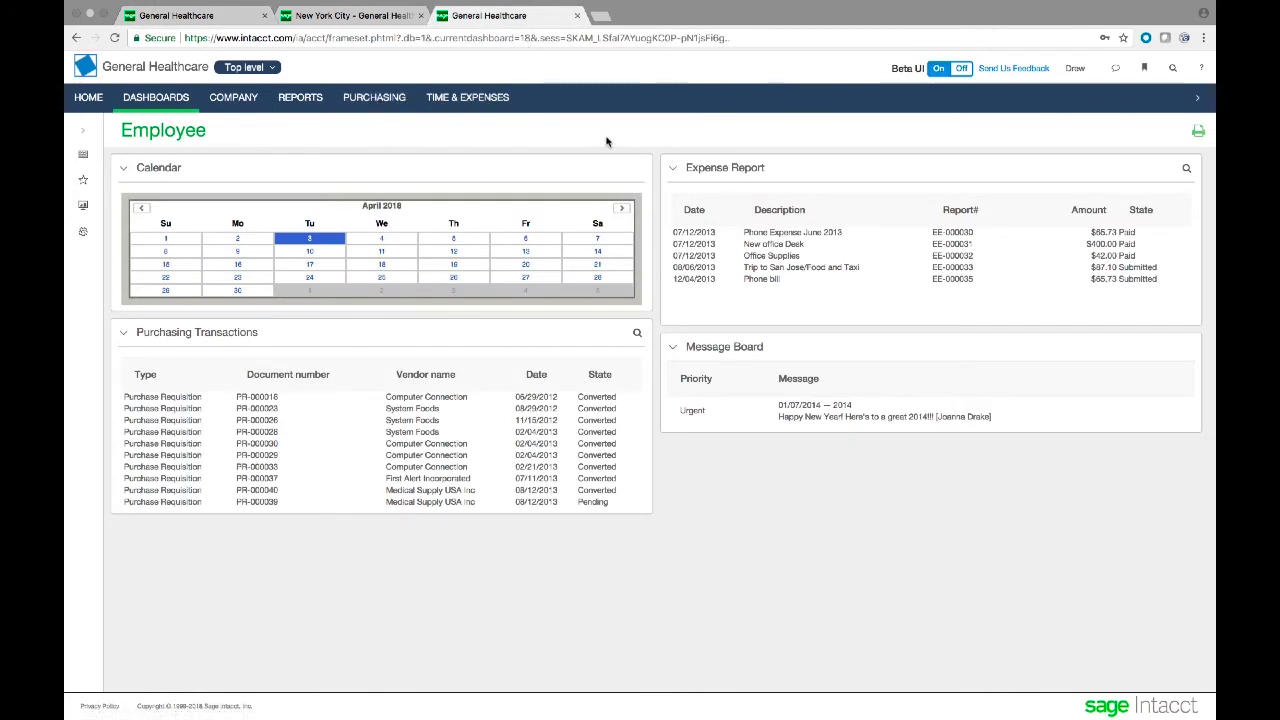
{"action": "left_click", "coordinate": [384, 100]}
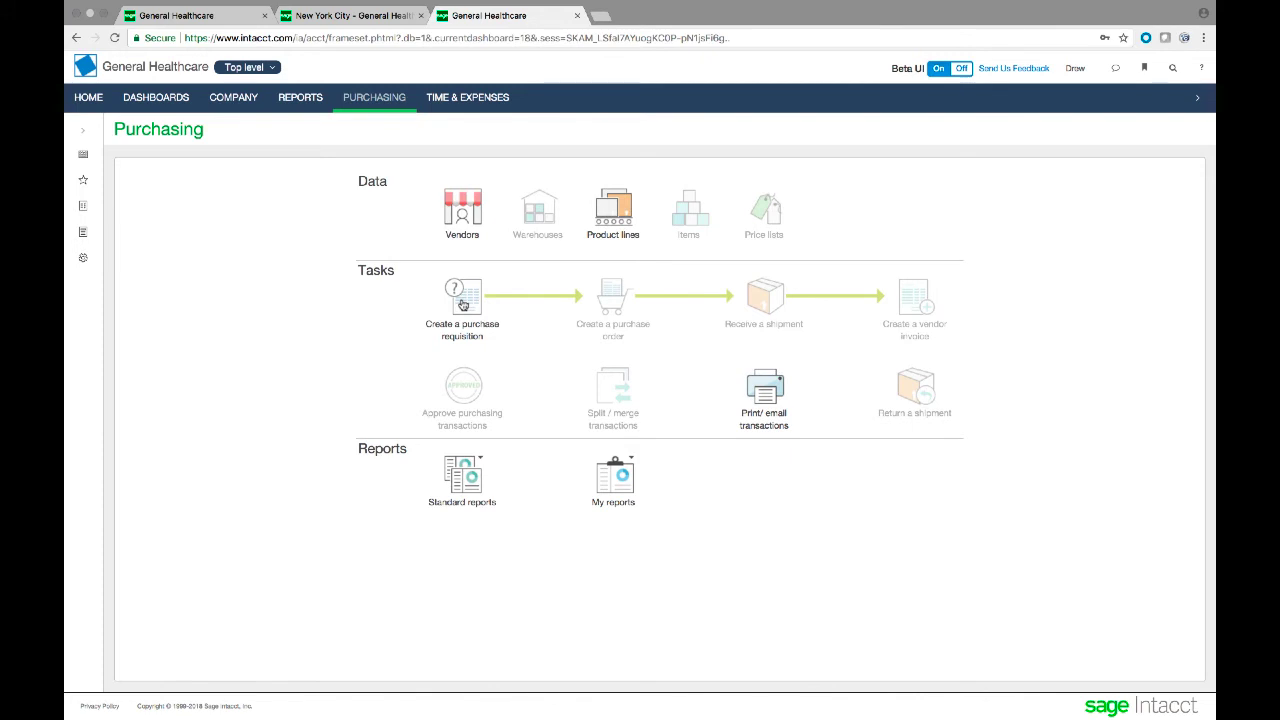
{"action": "left_click", "coordinate": [462, 304]}
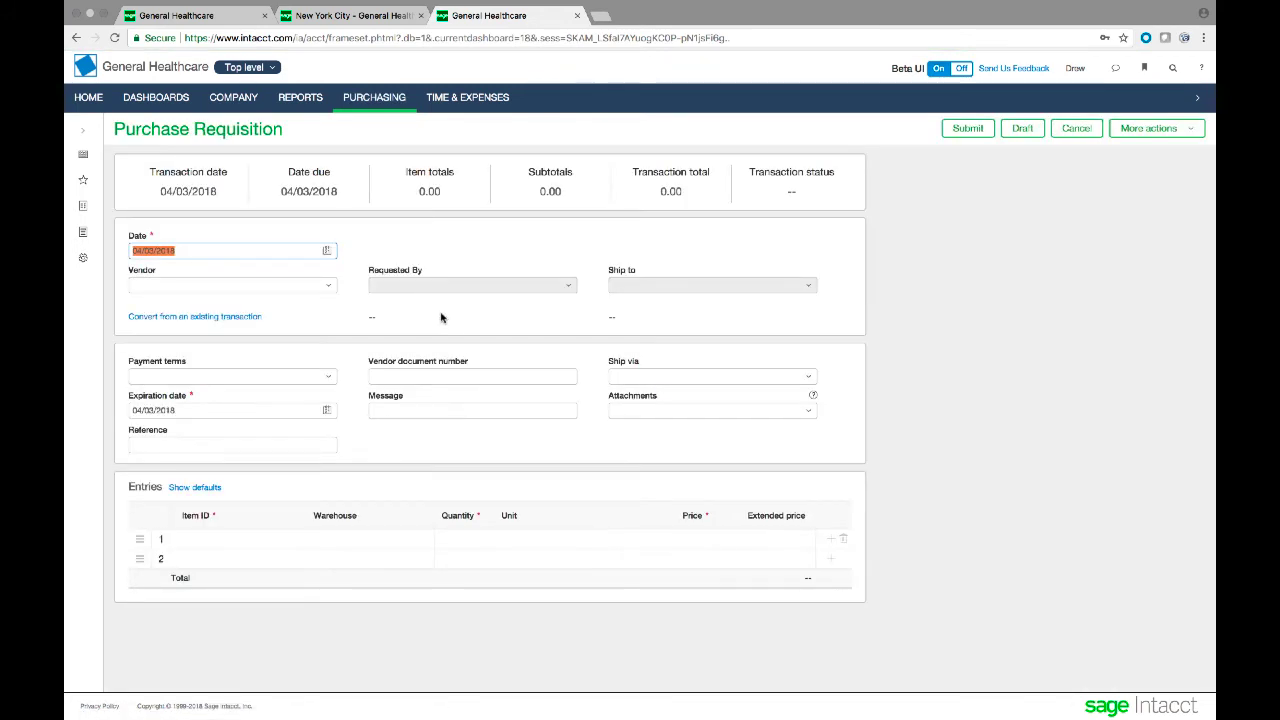
{"action": "left_click", "coordinate": [328, 288]}
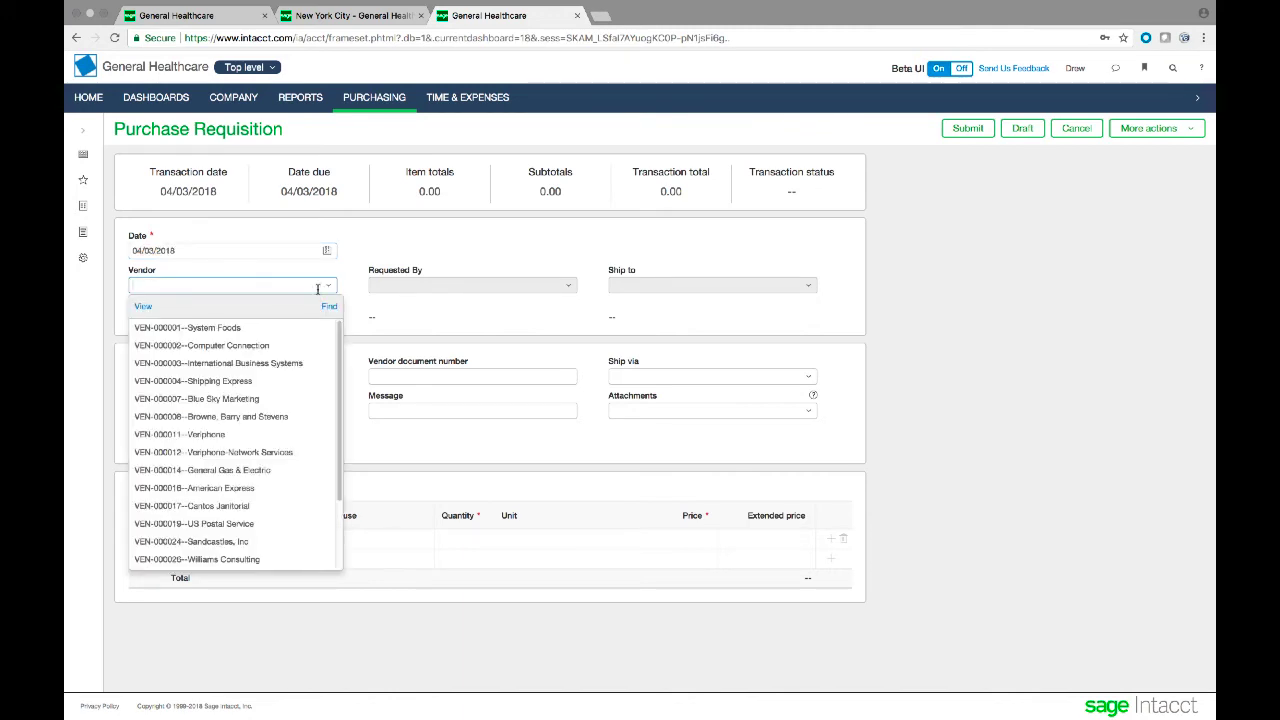
{"action": "scroll", "coordinate": [268, 372], "scroll_direction": "down", "scroll_amount": 2}
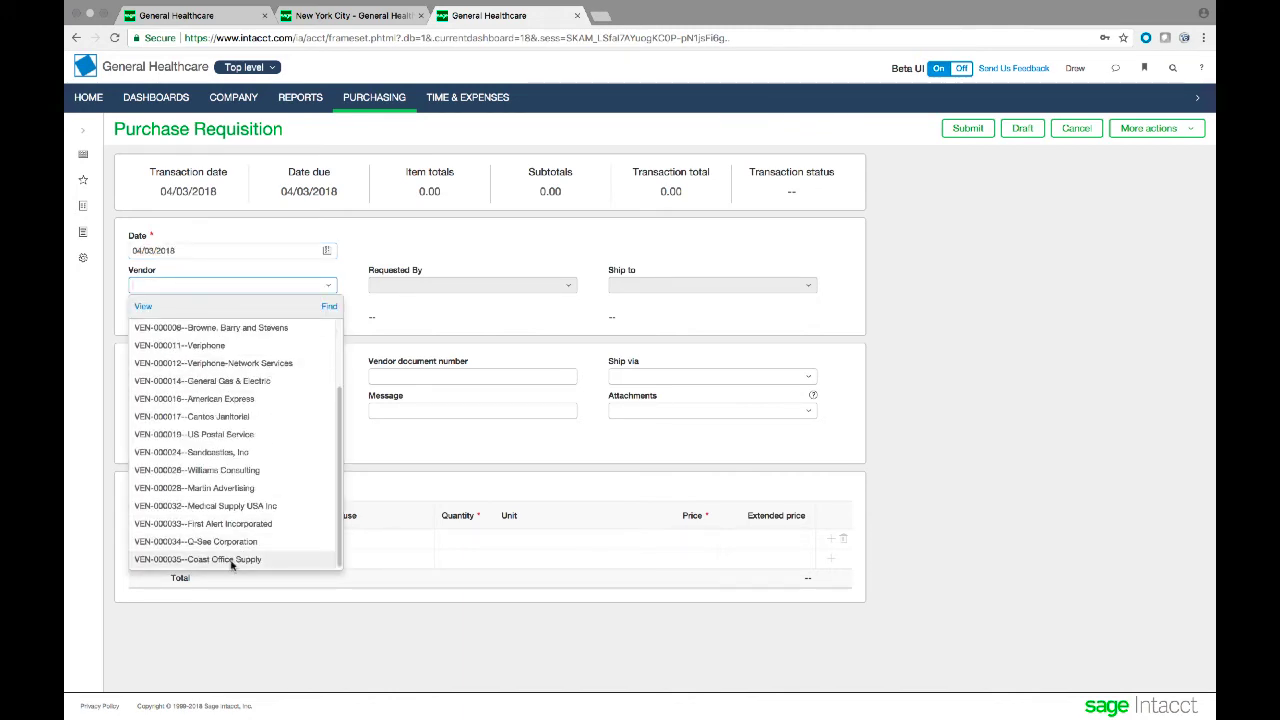
{"action": "left_click", "coordinate": [232, 508]}
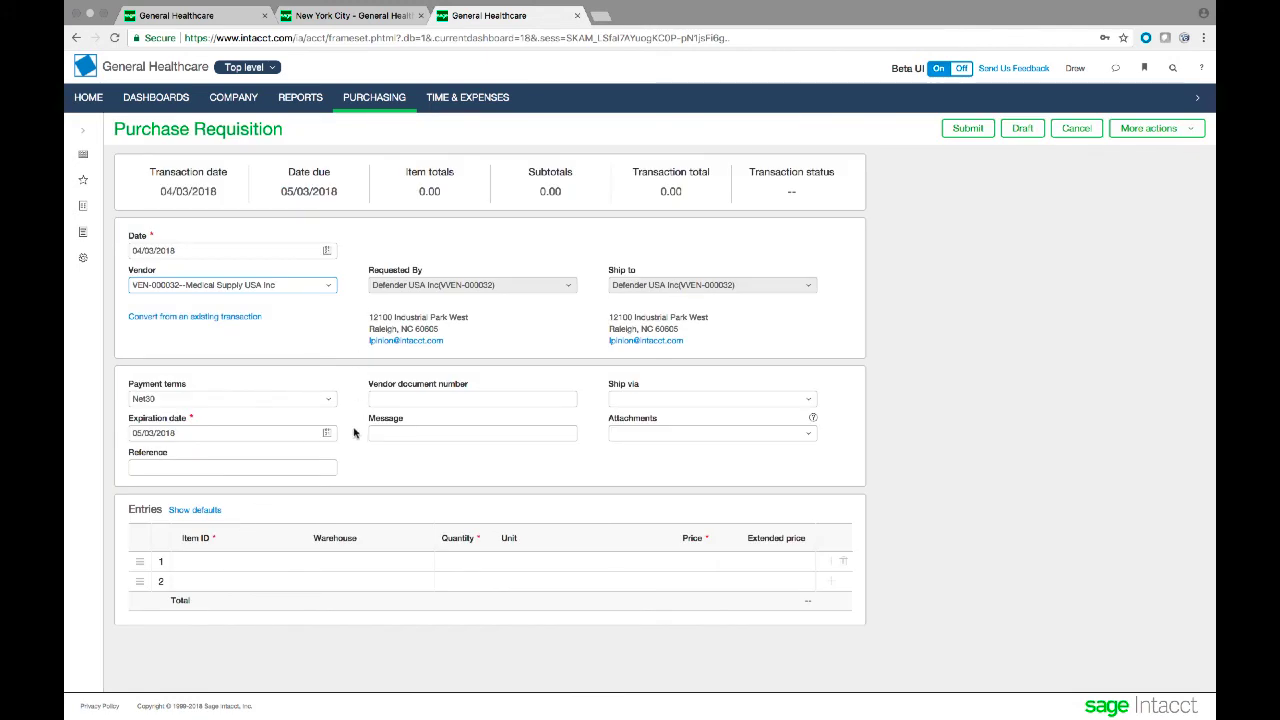
Add item QS1009--Q-See Heart Monitor Leads to the requisition's first entry line with a quantity of 10
{"action": "left_click", "coordinate": [229, 563]}
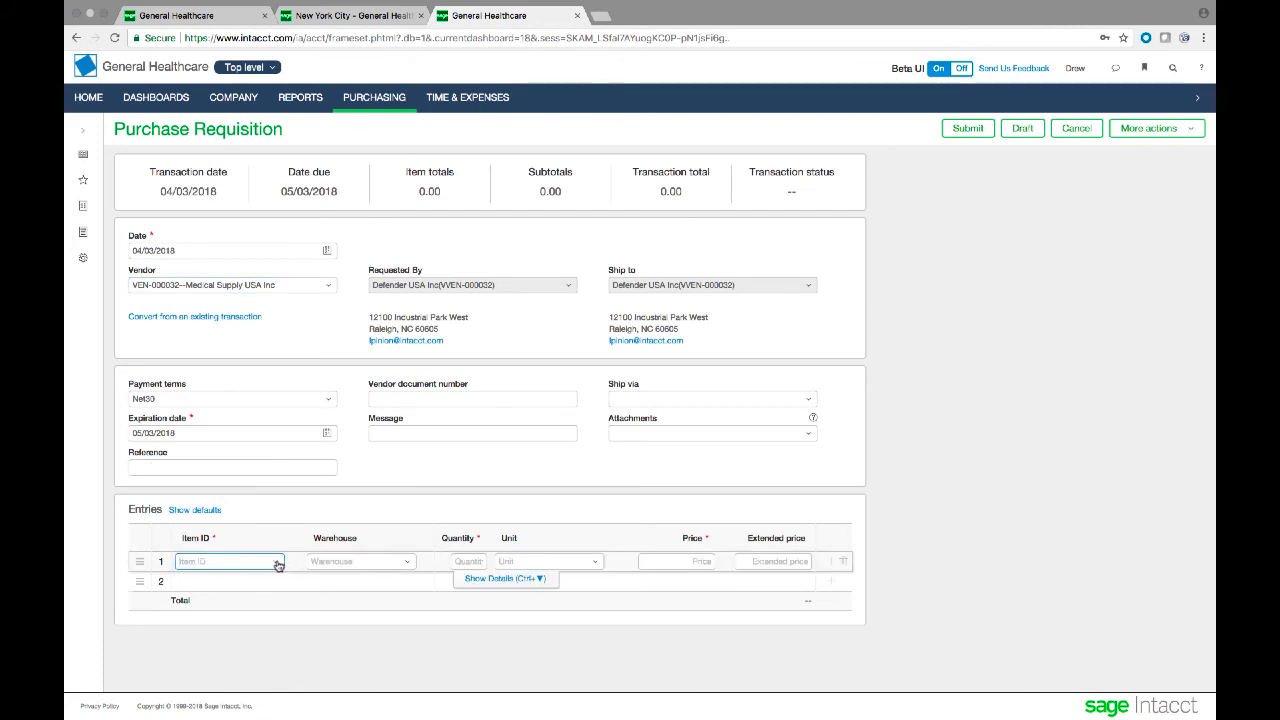
{"action": "left_click", "coordinate": [278, 563]}
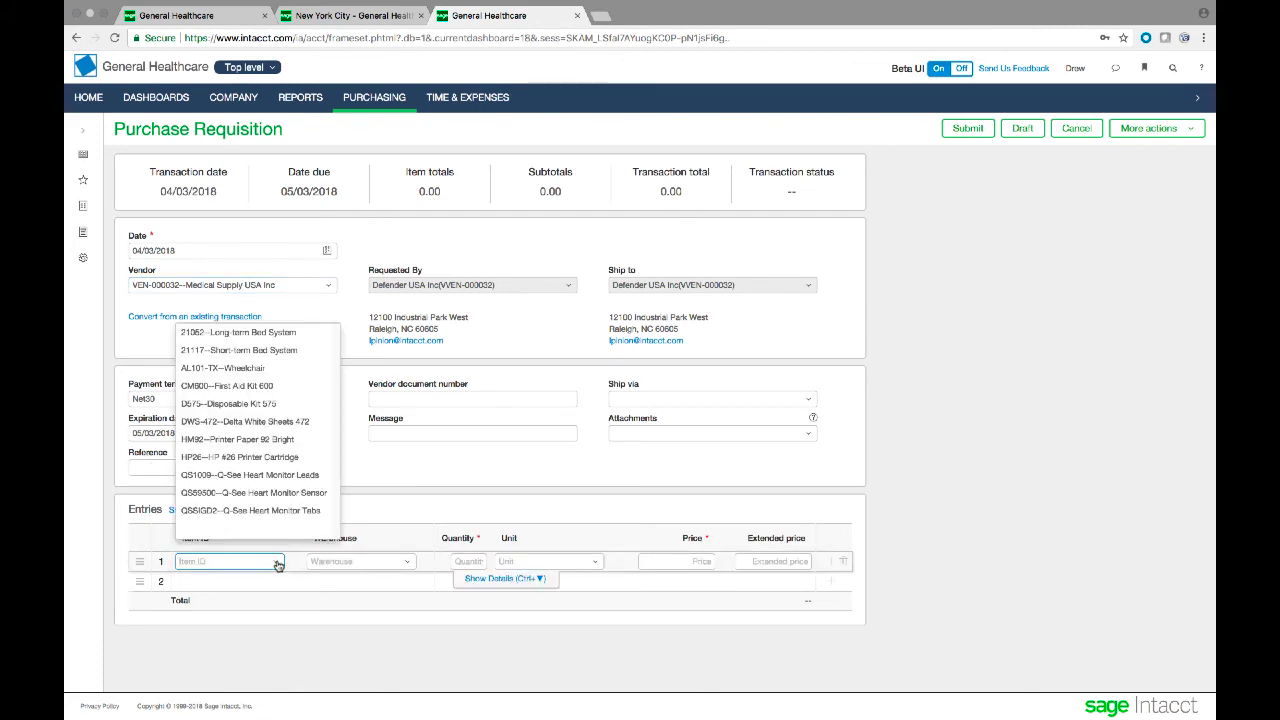
{"action": "left_click", "coordinate": [243, 476]}
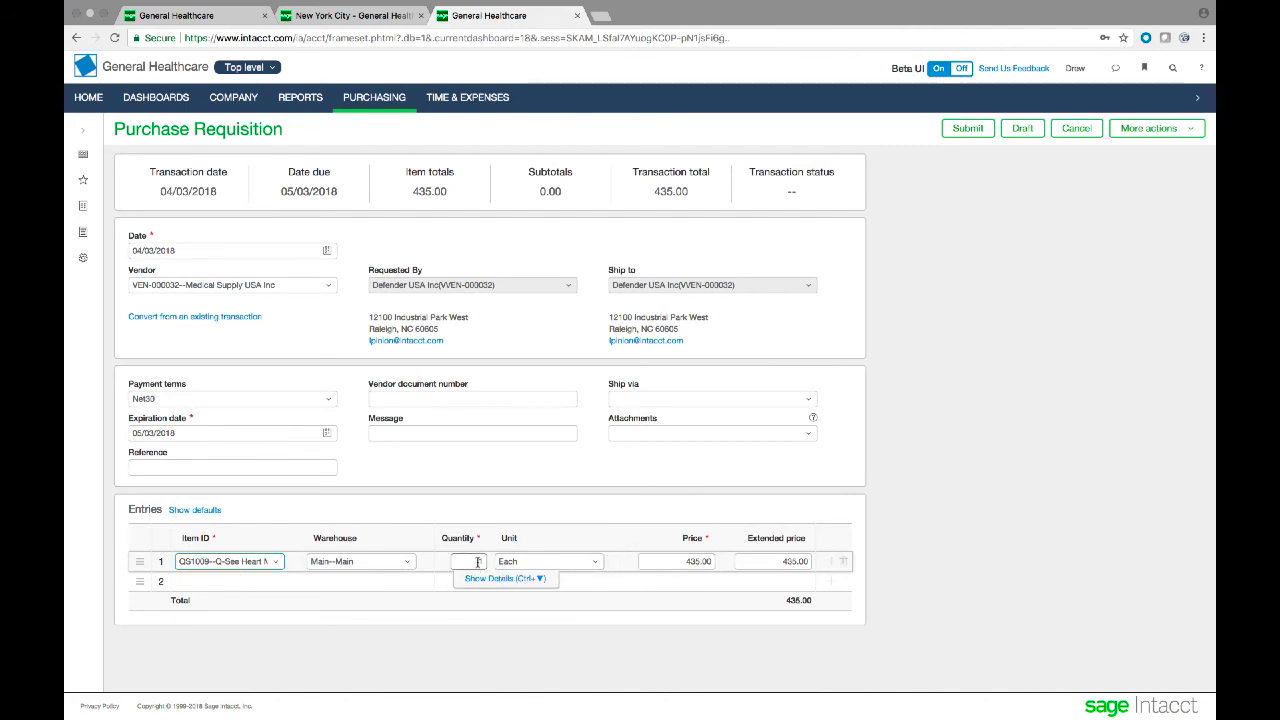
{"action": "left_click", "coordinate": [477, 562]}
{"action": "type", "text": "10"}
{"action": "left_click", "coordinate": [660, 525]}
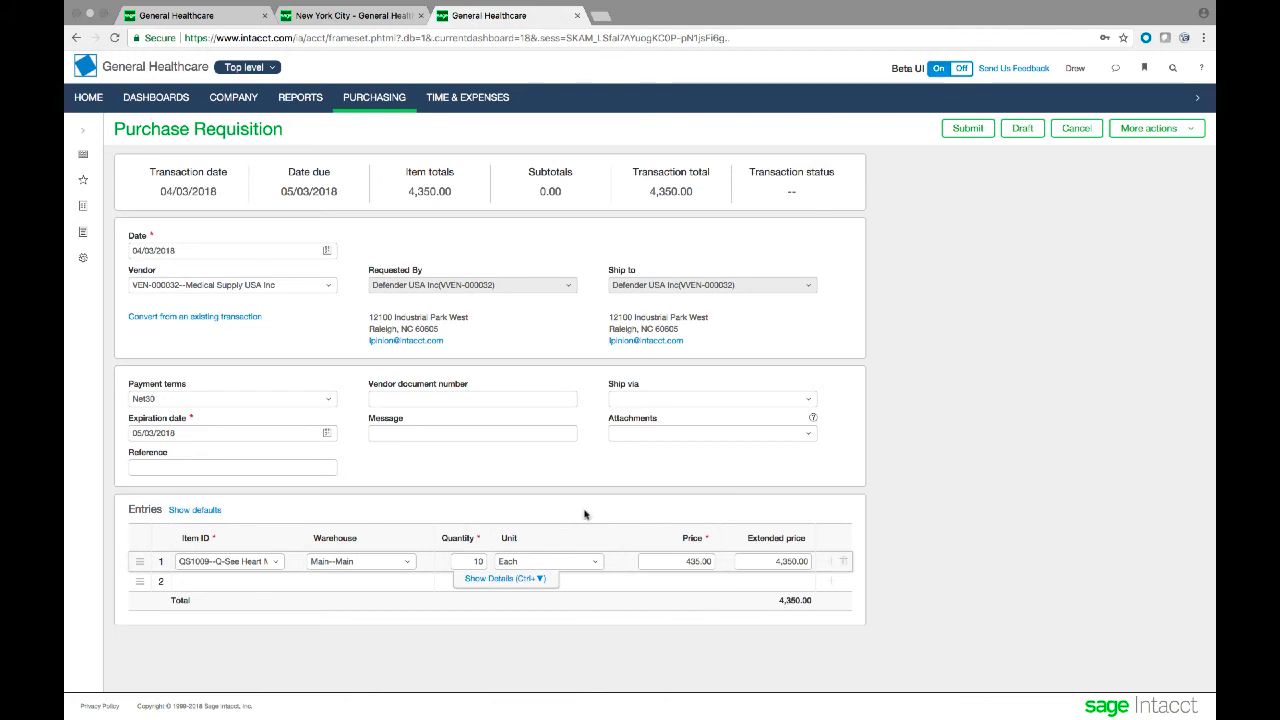
Check the available attachments without choosing one, and set the requisition's message to "Replacement items"
{"action": "left_click", "coordinate": [810, 438]}
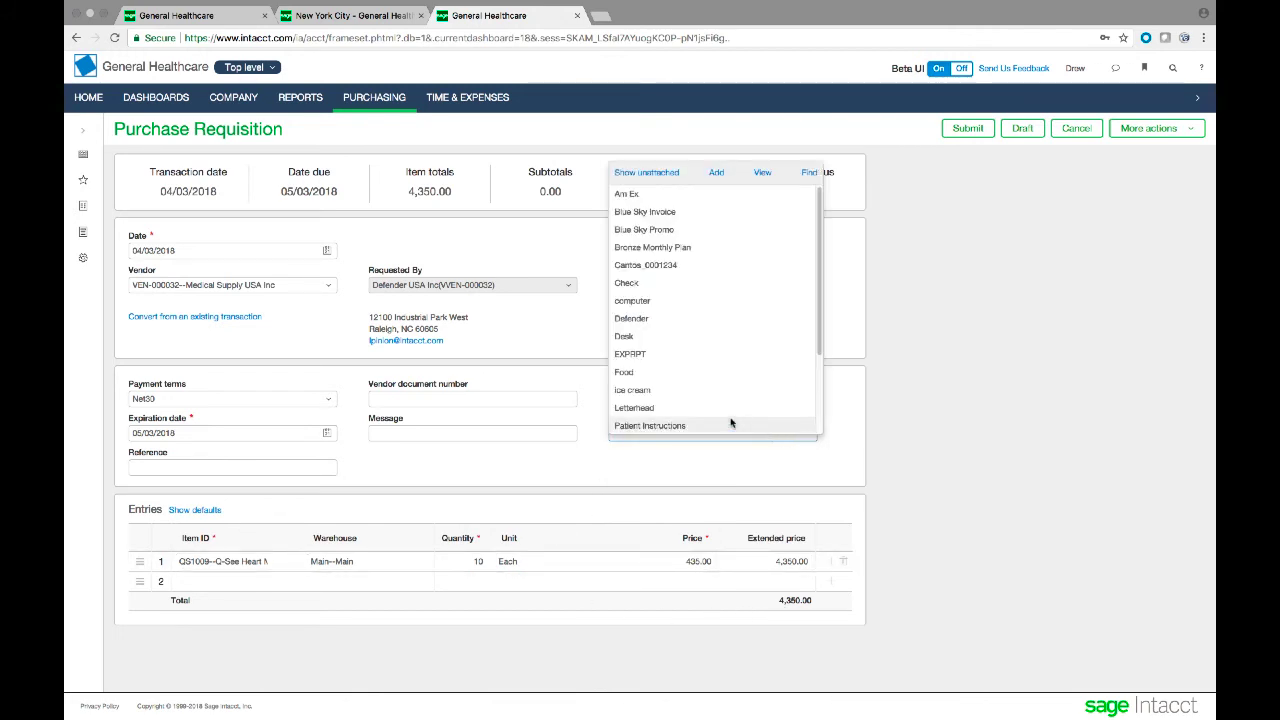
{"action": "left_click", "coordinate": [681, 462]}
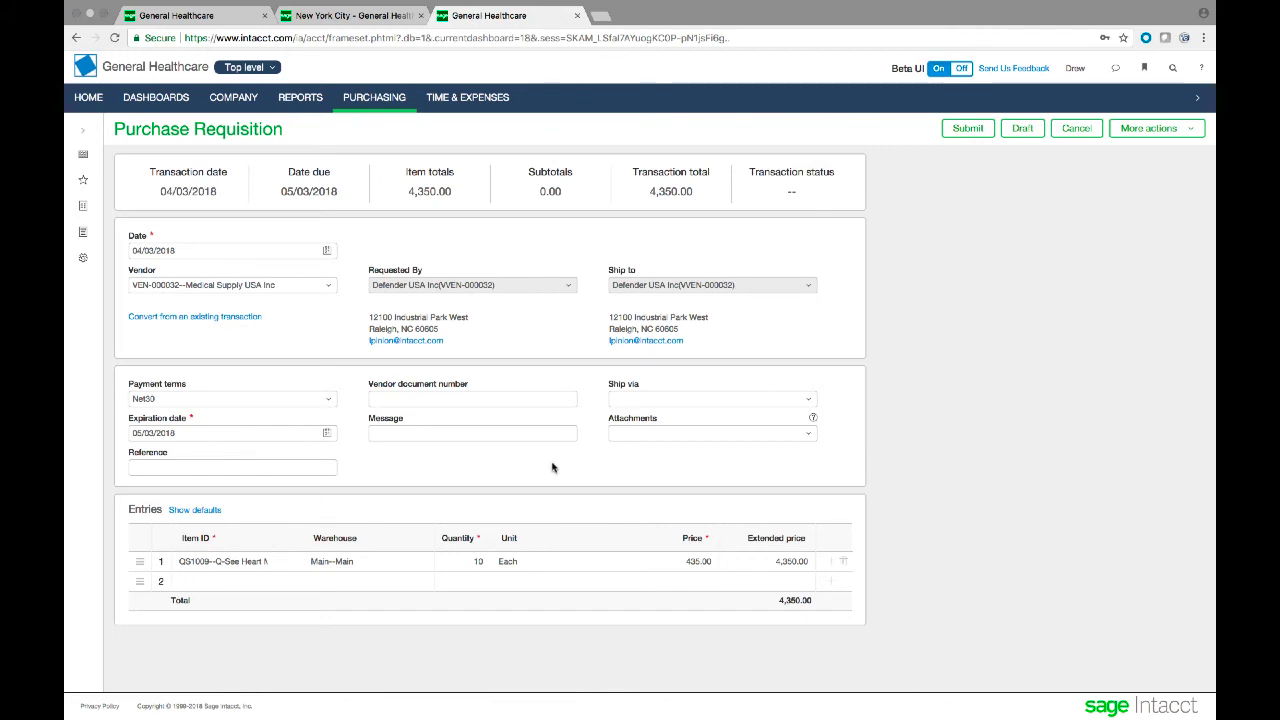
{"action": "left_click", "coordinate": [422, 431]}
{"action": "left_click", "coordinate": [423, 433]}
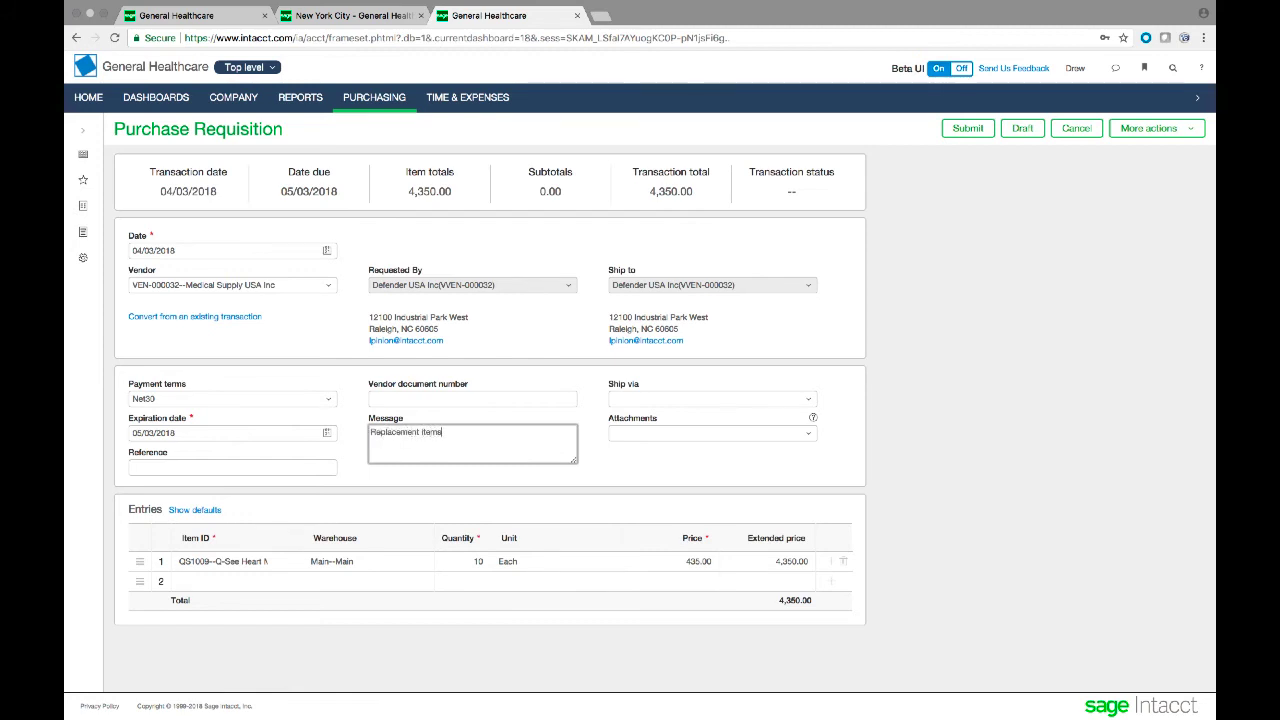
{"action": "left_click", "coordinate": [414, 400]}
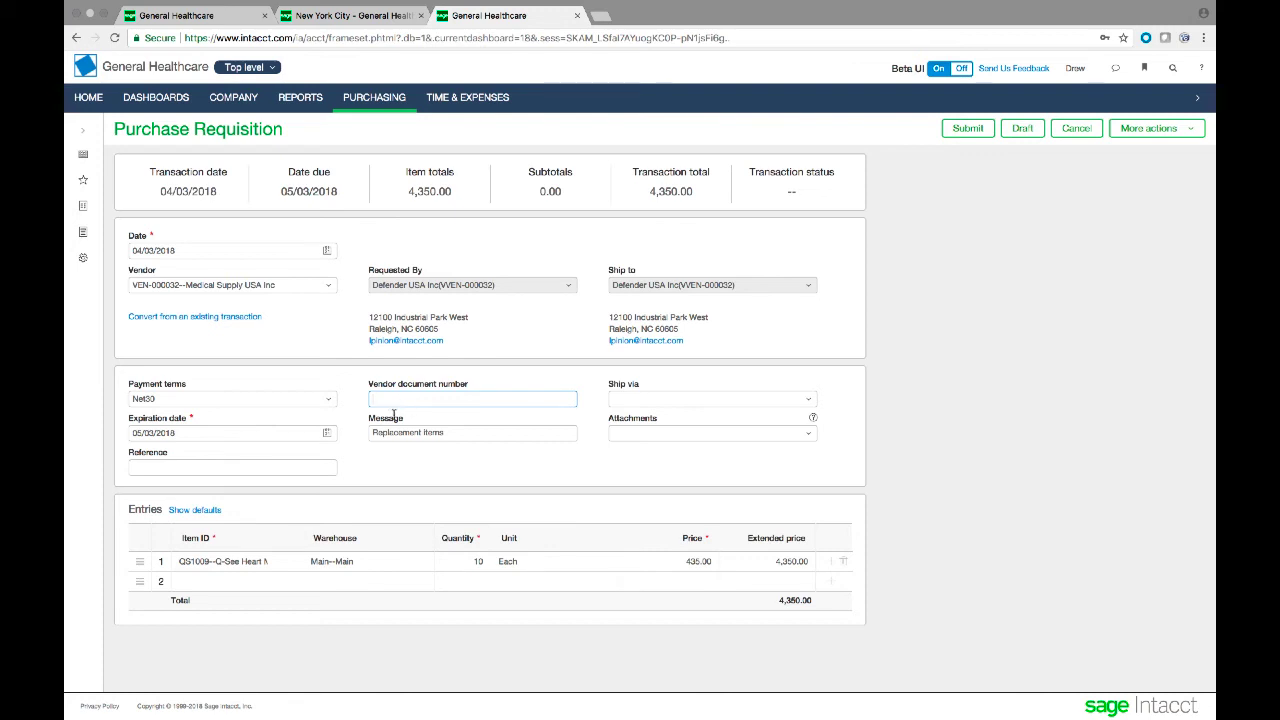
{"action": "left_click", "coordinate": [334, 469]}
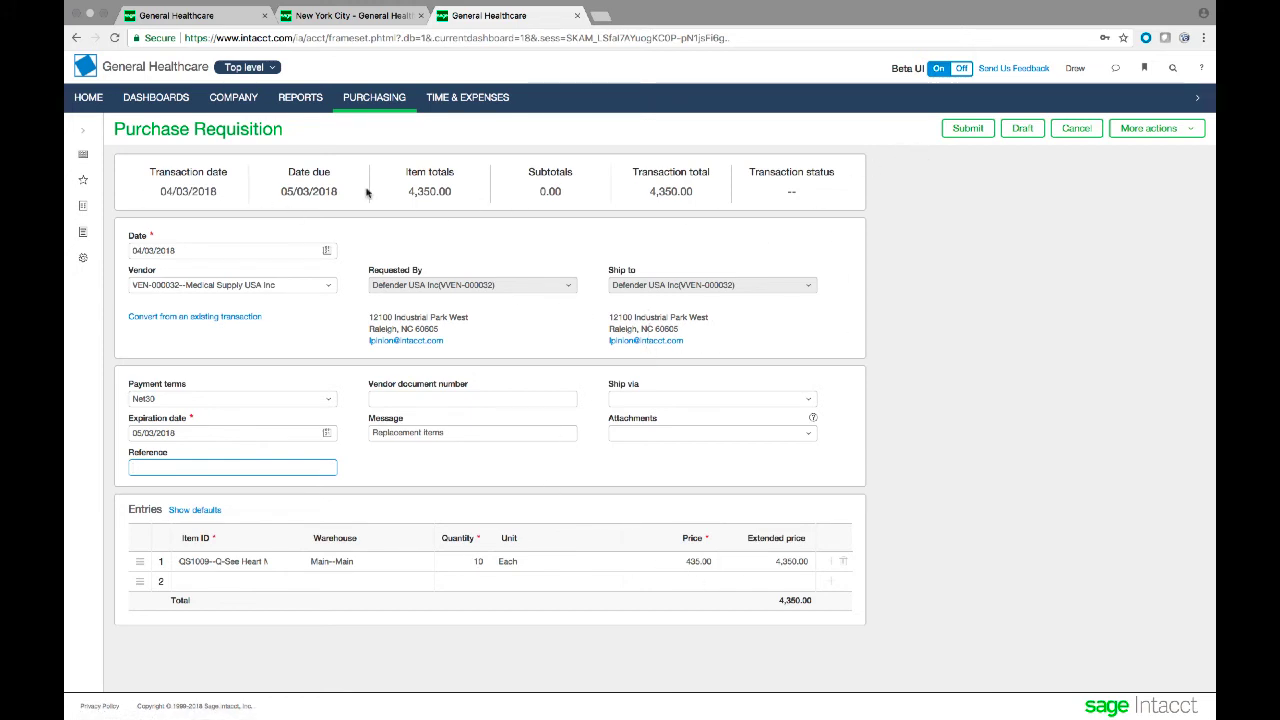
Try to submit the purchase requisition, go back to the form, and check which entities are available
{"action": "left_click", "coordinate": [970, 128]}
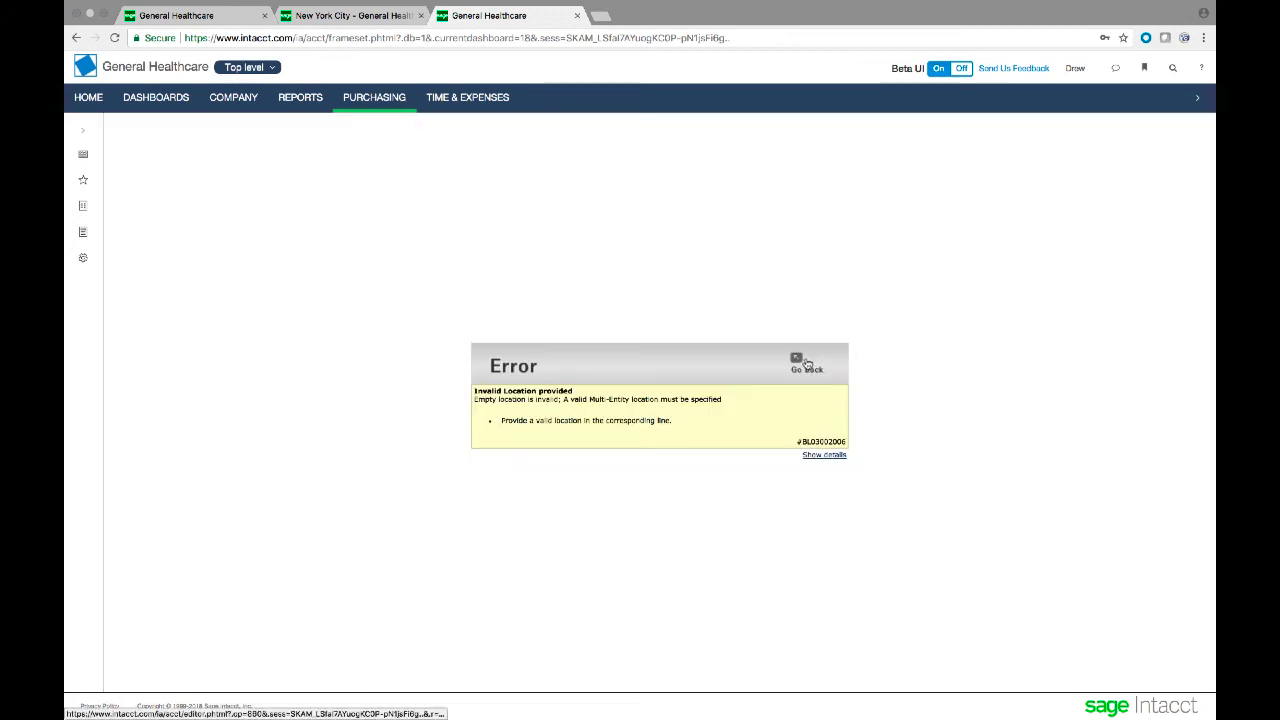
{"action": "left_click", "coordinate": [797, 363]}
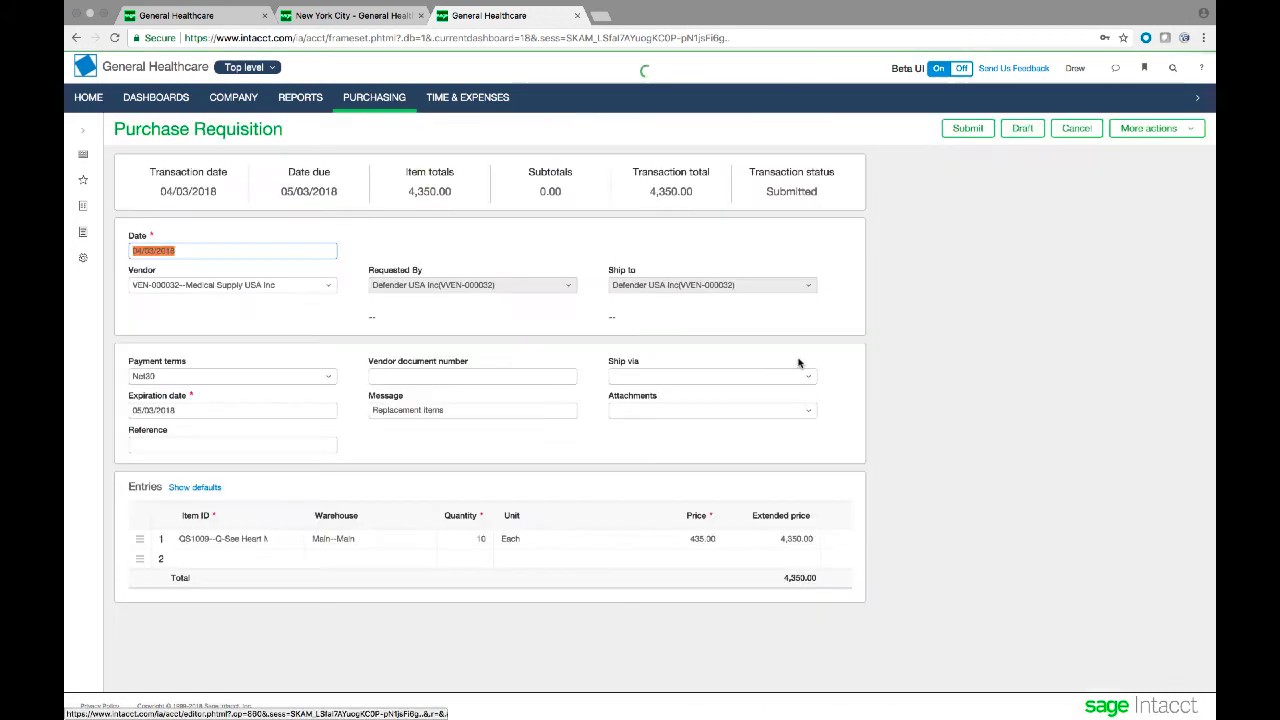
{"action": "left_click", "coordinate": [272, 68]}
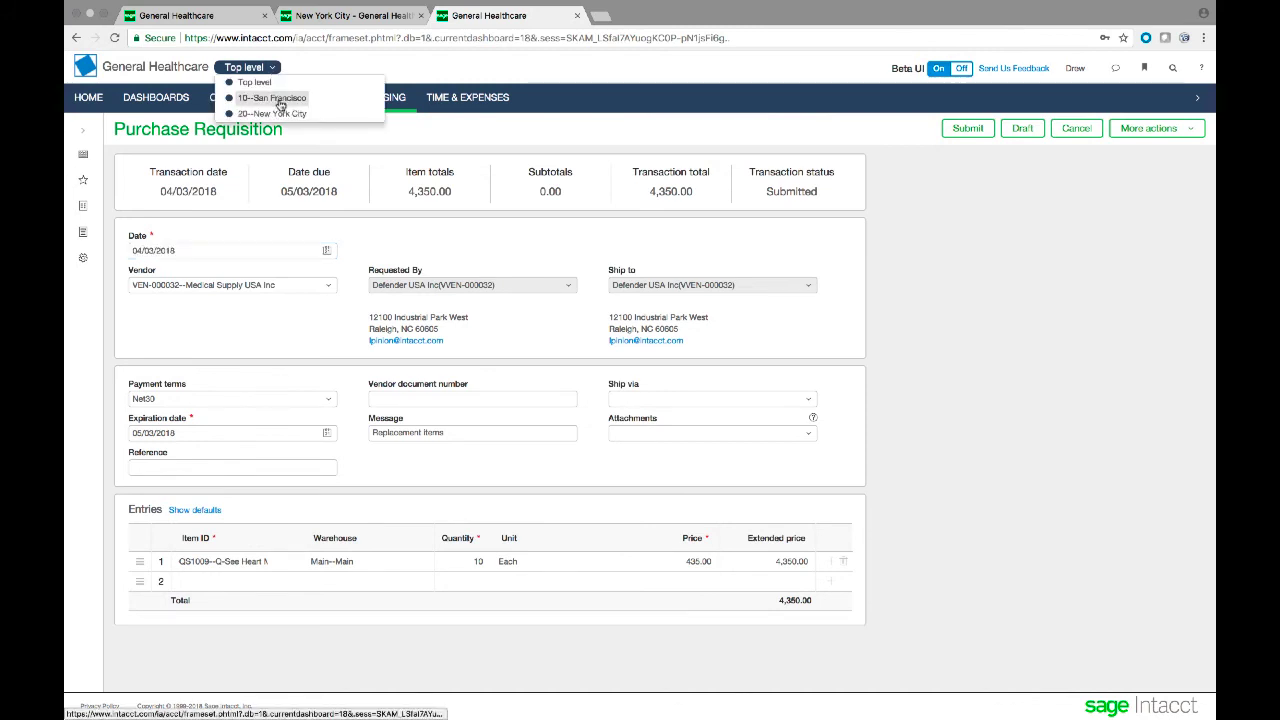
{"action": "left_click", "coordinate": [442, 67]}
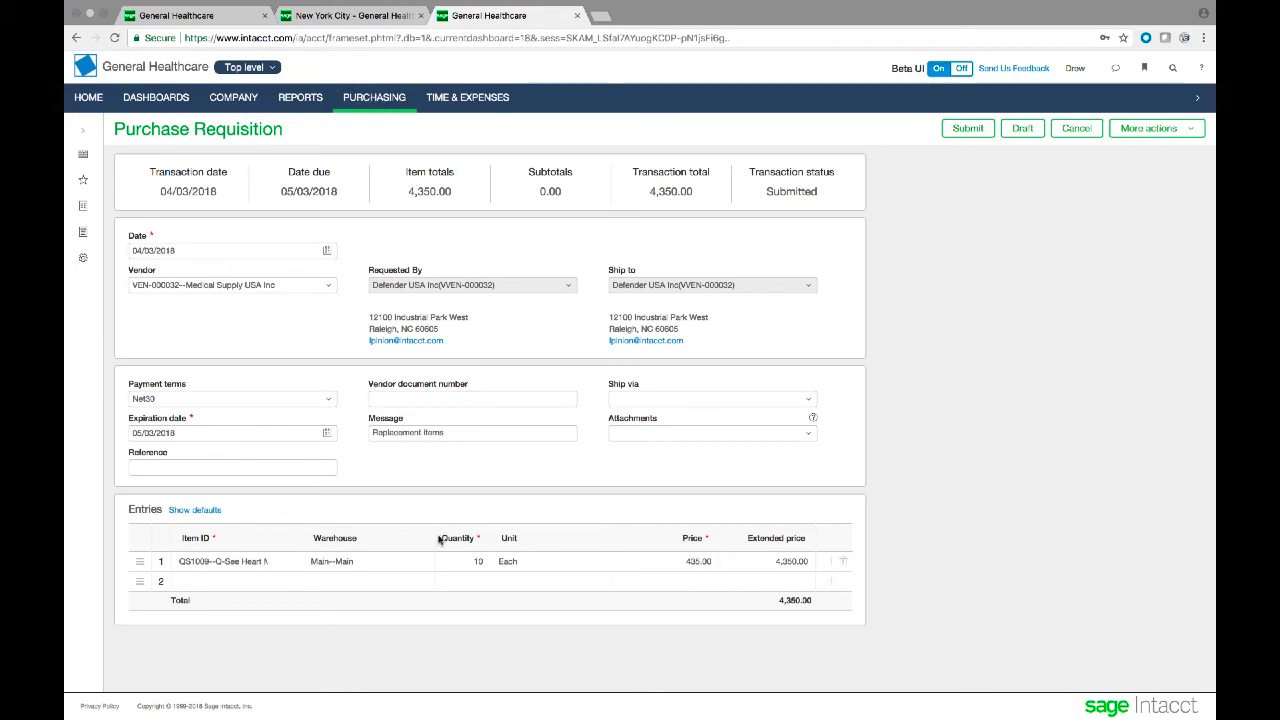
Show the details of the requisition's first entry line and check the choices for its patient, product line and employee dimensions
{"action": "left_click", "coordinate": [391, 563]}
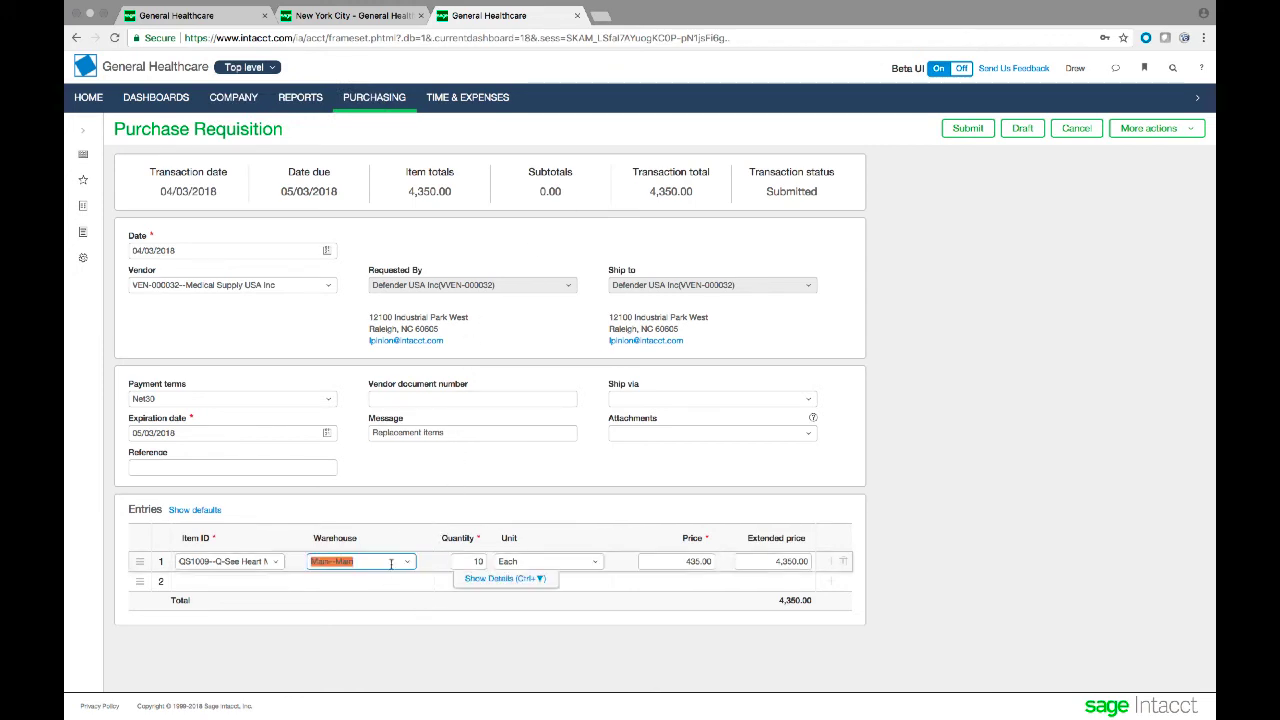
{"action": "left_click", "coordinate": [519, 580]}
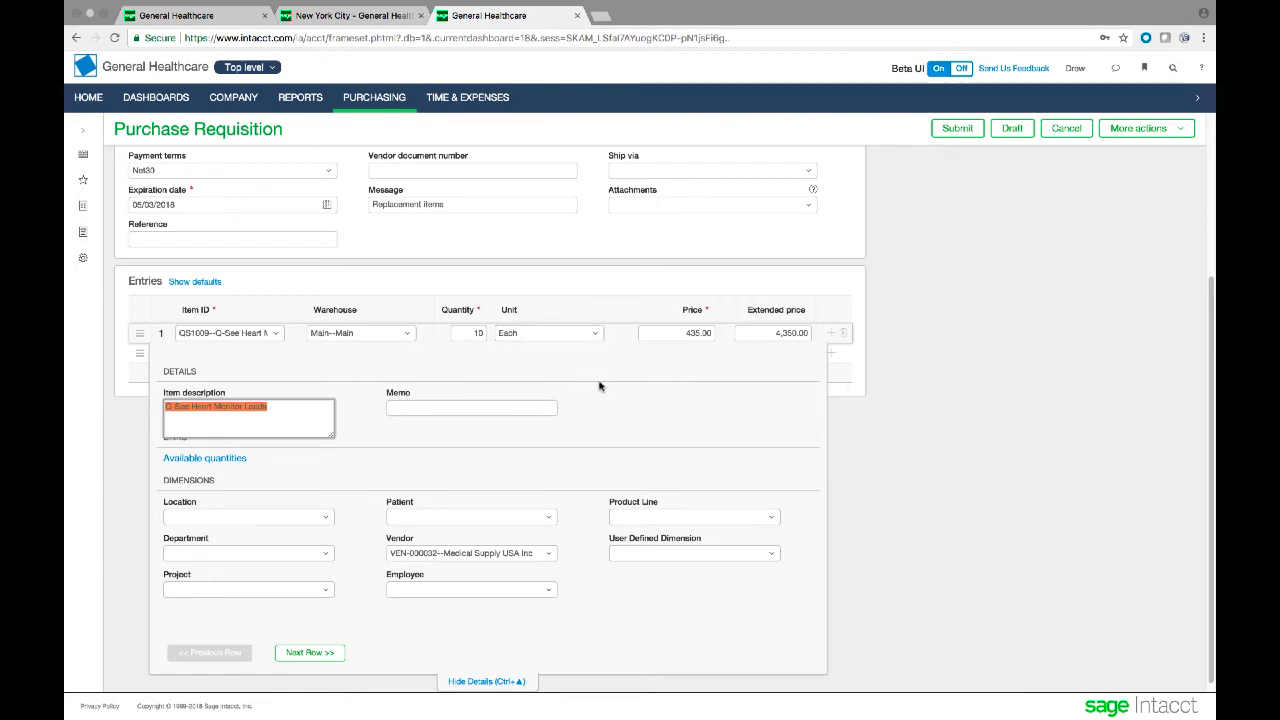
{"action": "left_click", "coordinate": [372, 475]}
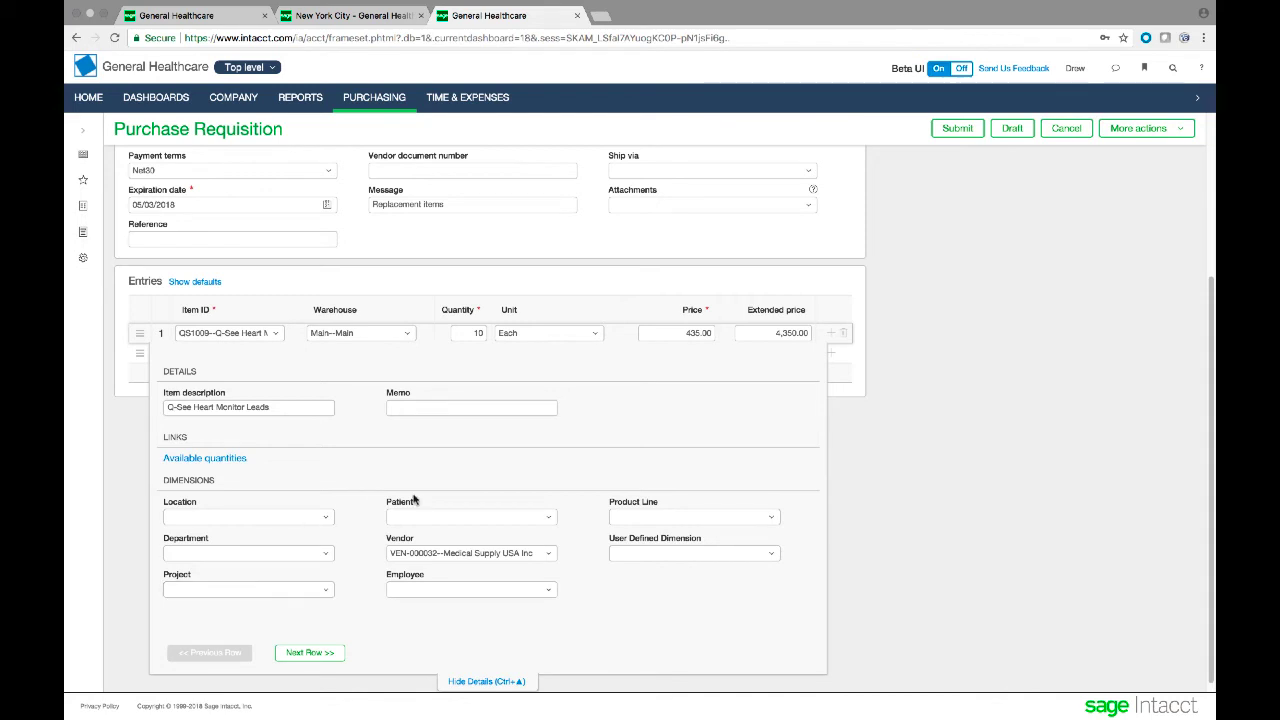
{"action": "left_click", "coordinate": [548, 517]}
{"action": "left_click", "coordinate": [672, 465]}
{"action": "left_click", "coordinate": [772, 518]}
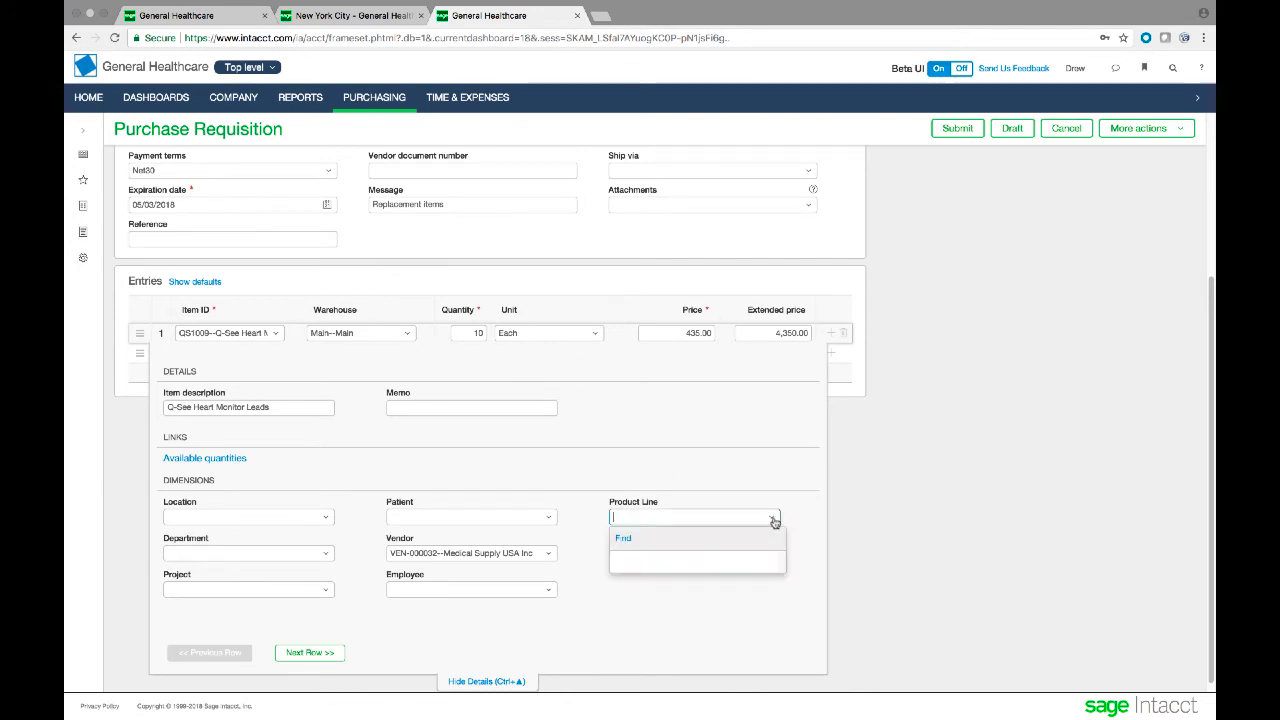
{"action": "left_click", "coordinate": [800, 535]}
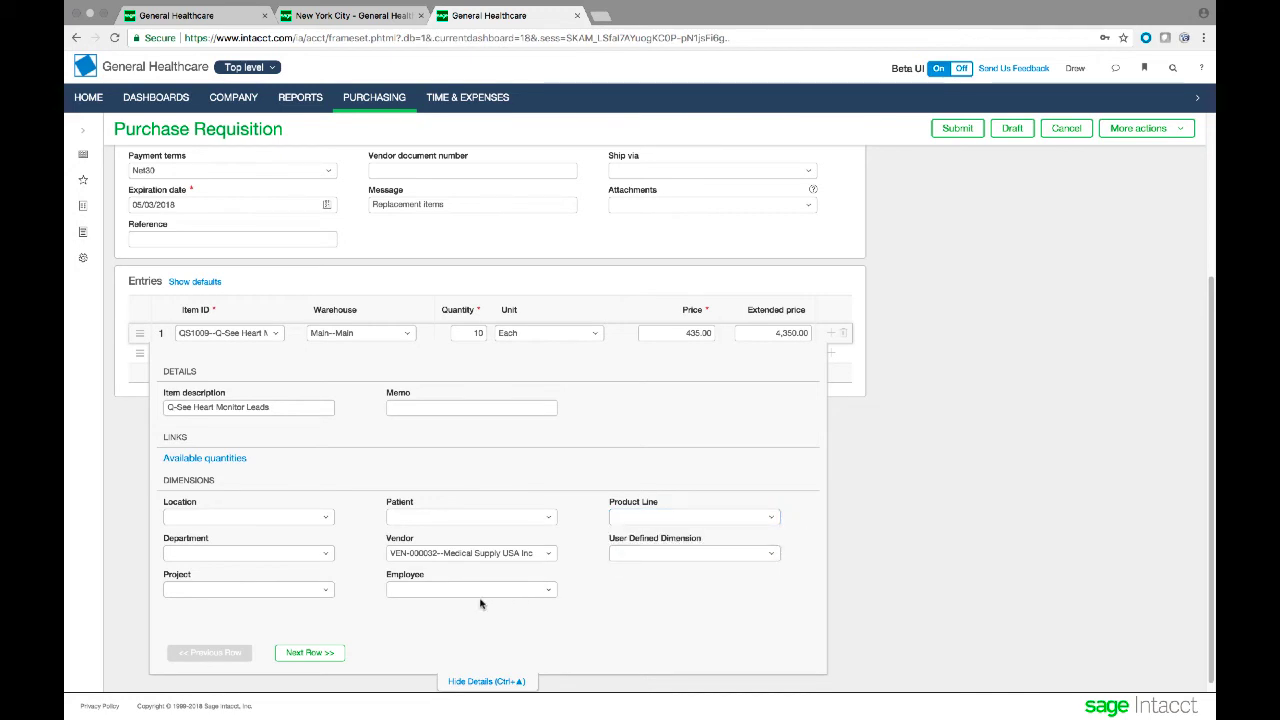
{"action": "left_click", "coordinate": [548, 590]}
{"action": "left_click", "coordinate": [630, 583]}
Set the first entry line's location to 20--New York City and submit the purchase requisition
{"action": "left_click", "coordinate": [326, 517]}
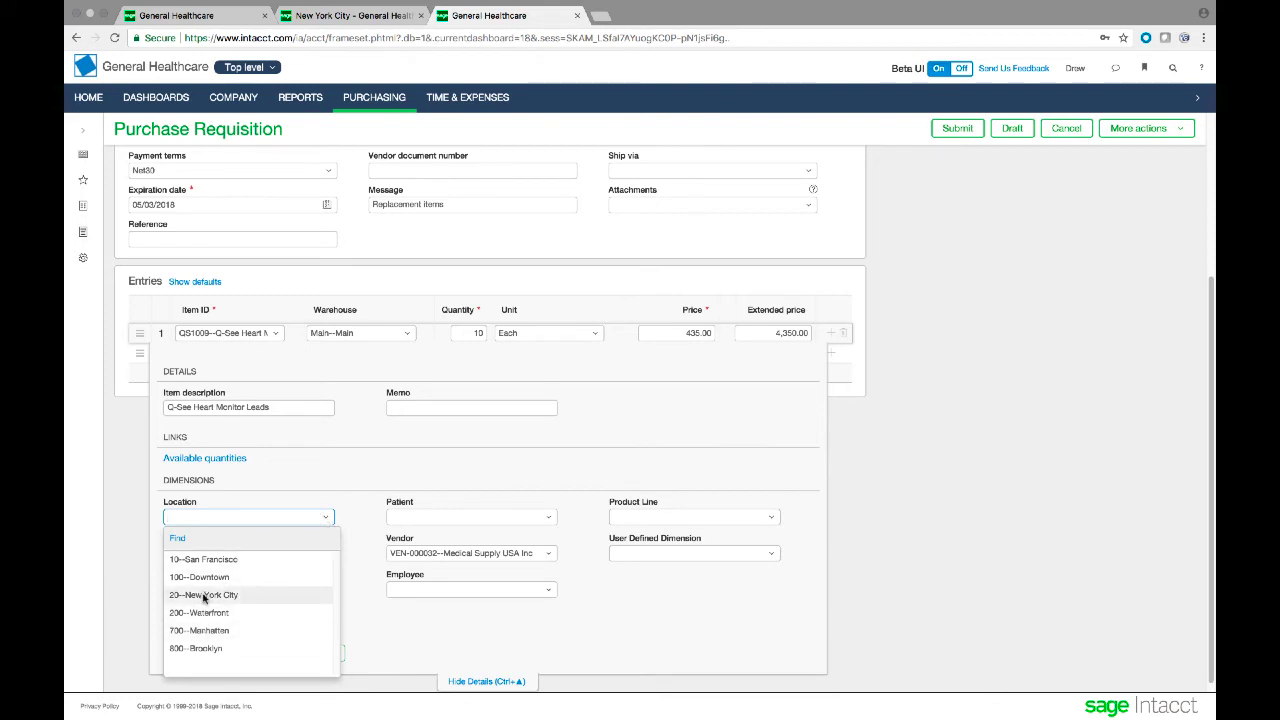
{"action": "left_click", "coordinate": [260, 67]}
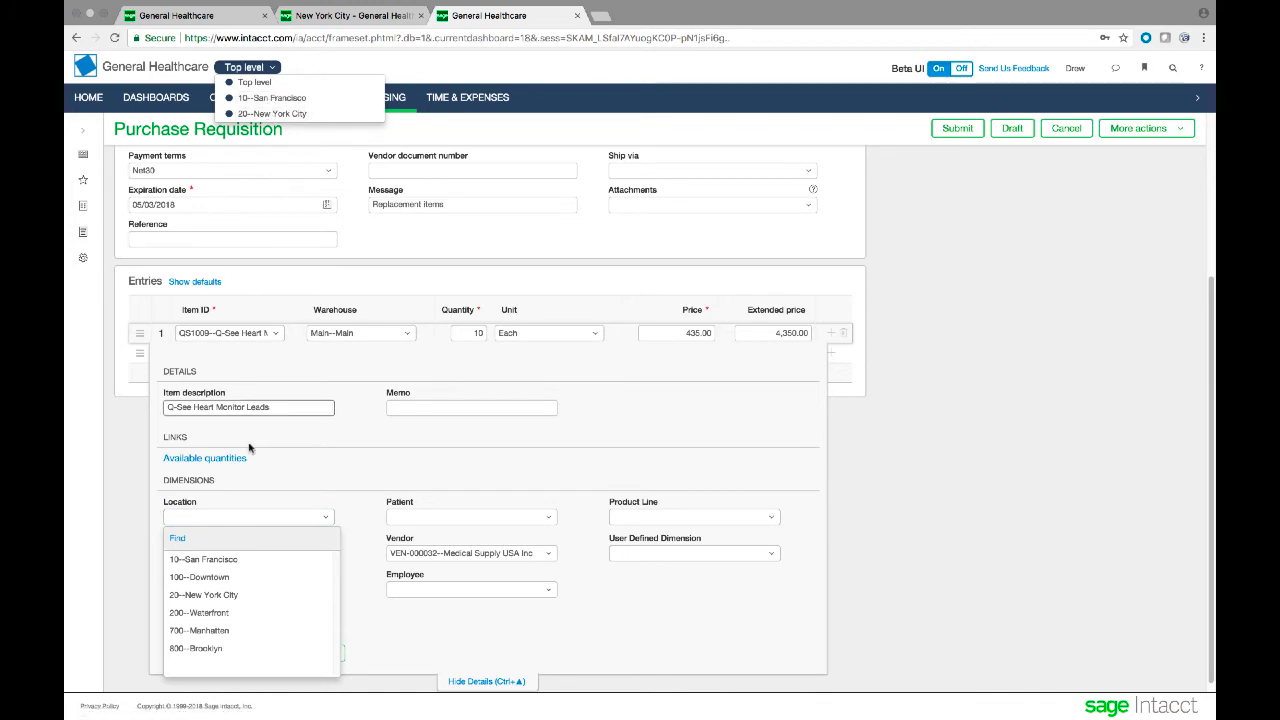
{"action": "left_click", "coordinate": [228, 596]}
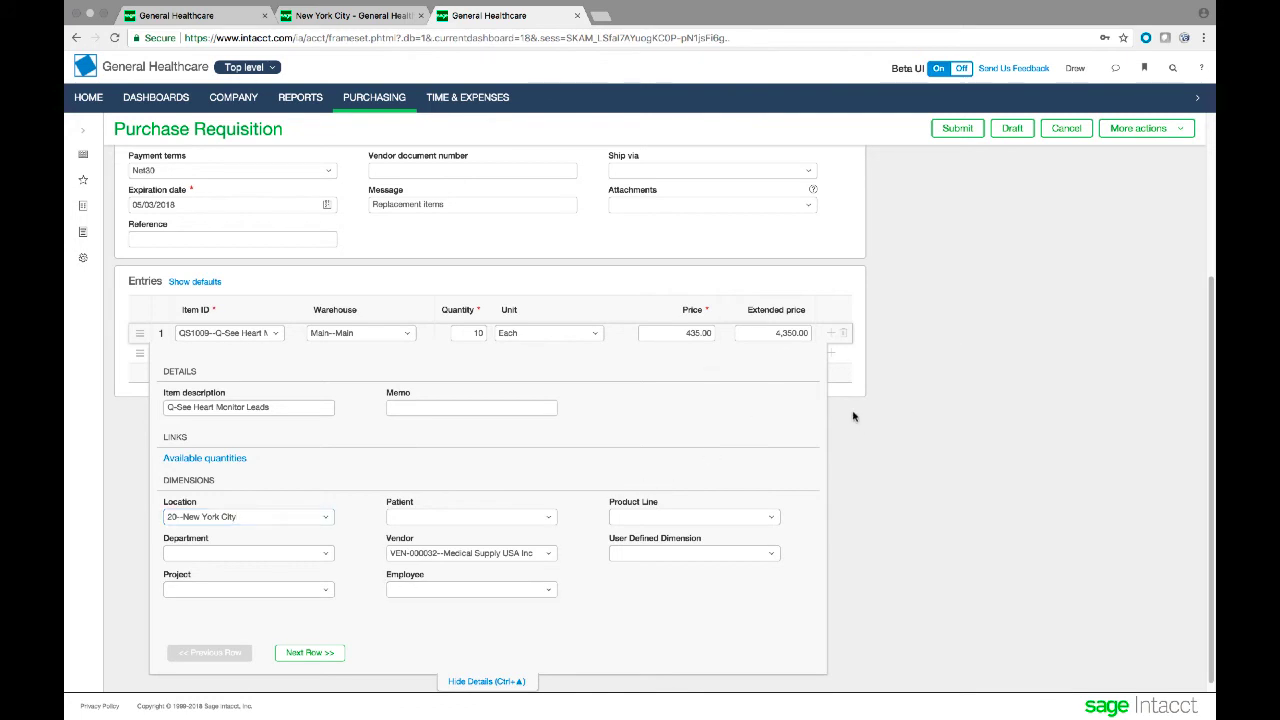
{"action": "left_click", "coordinate": [487, 681]}
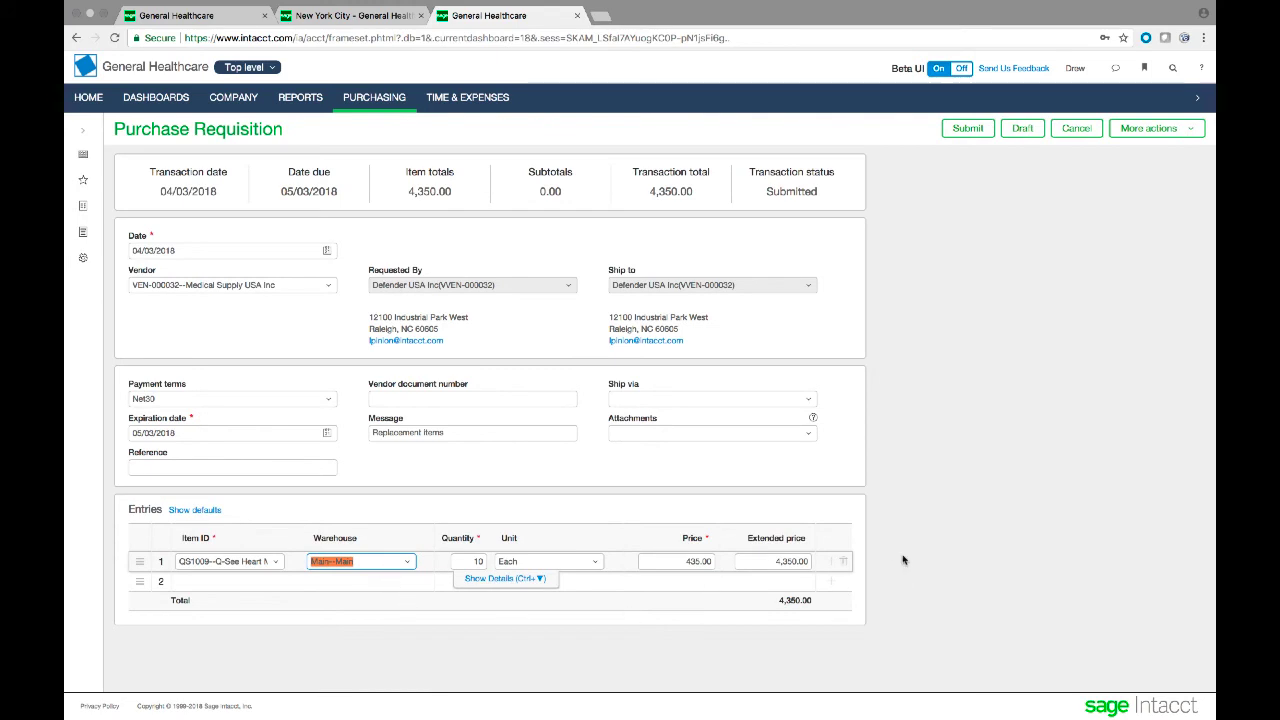
{"action": "left_click", "coordinate": [965, 130]}
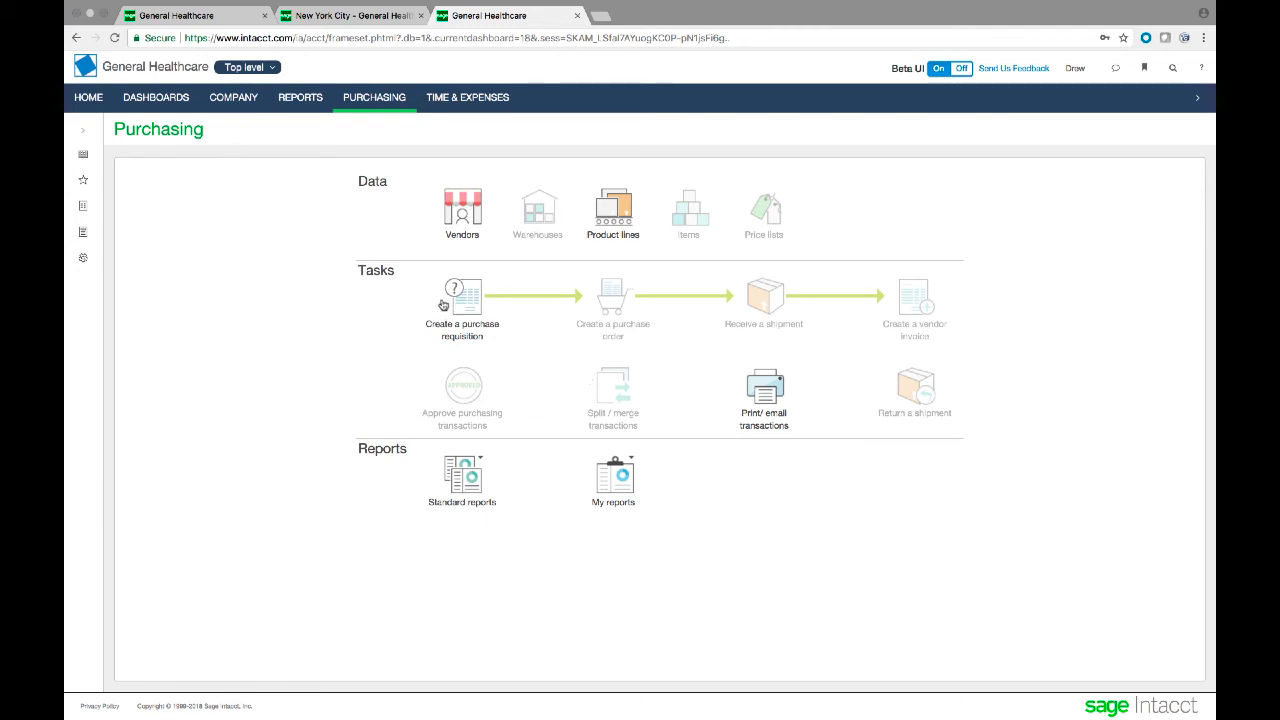
In the administrator's session, approve the Medical Supply USA Inc purchase requisition dated 04/03/2018 with the comment "Great!"
{"action": "left_click", "coordinate": [167, 17]}
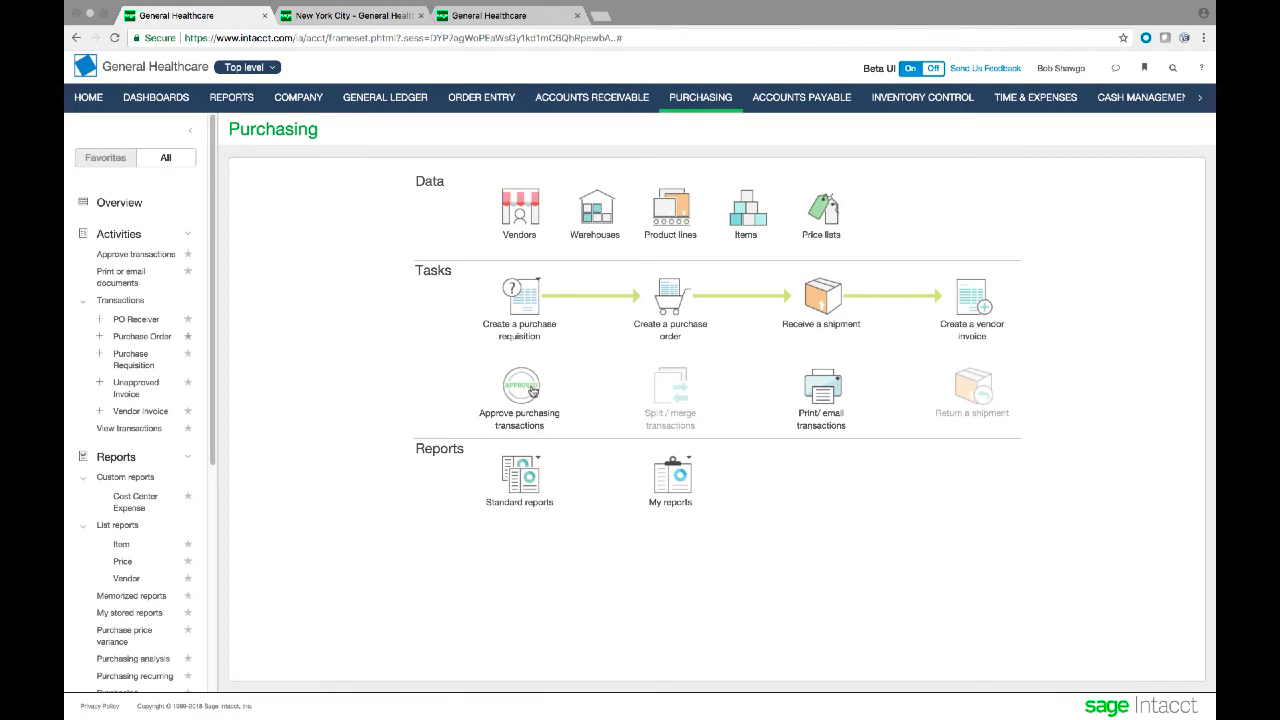
{"action": "left_click", "coordinate": [533, 391]}
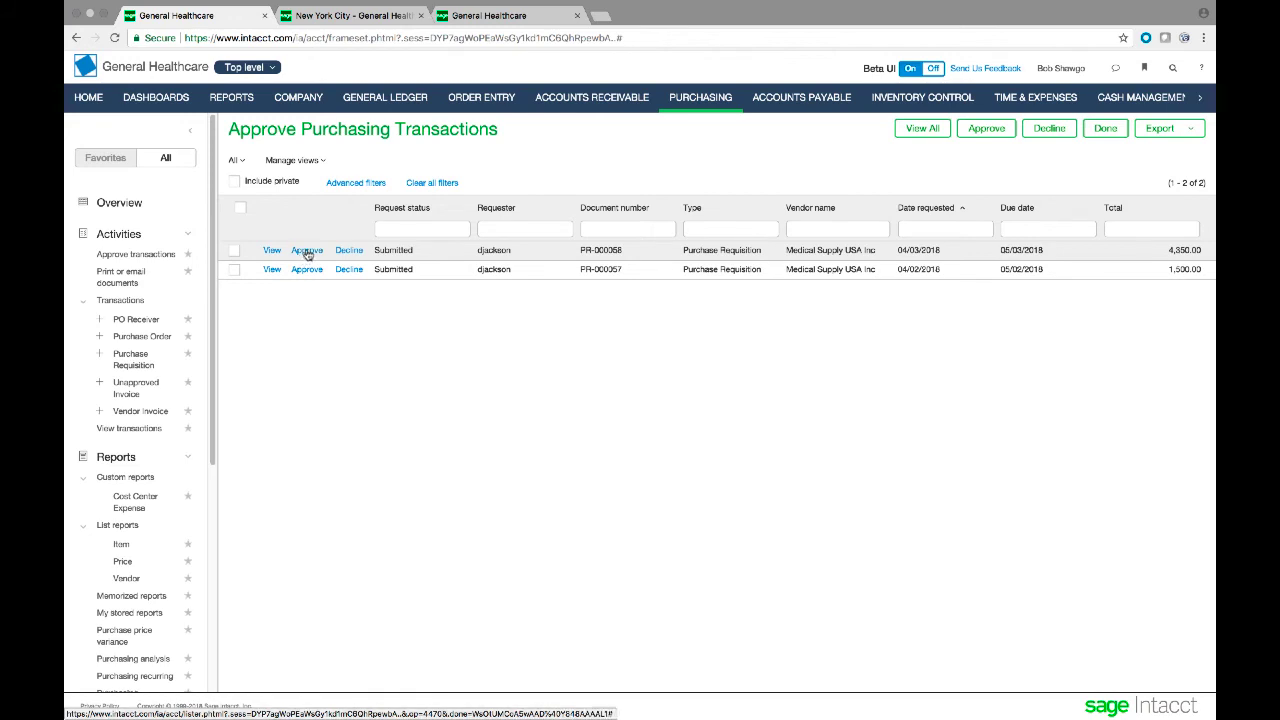
{"action": "left_click", "coordinate": [307, 252]}
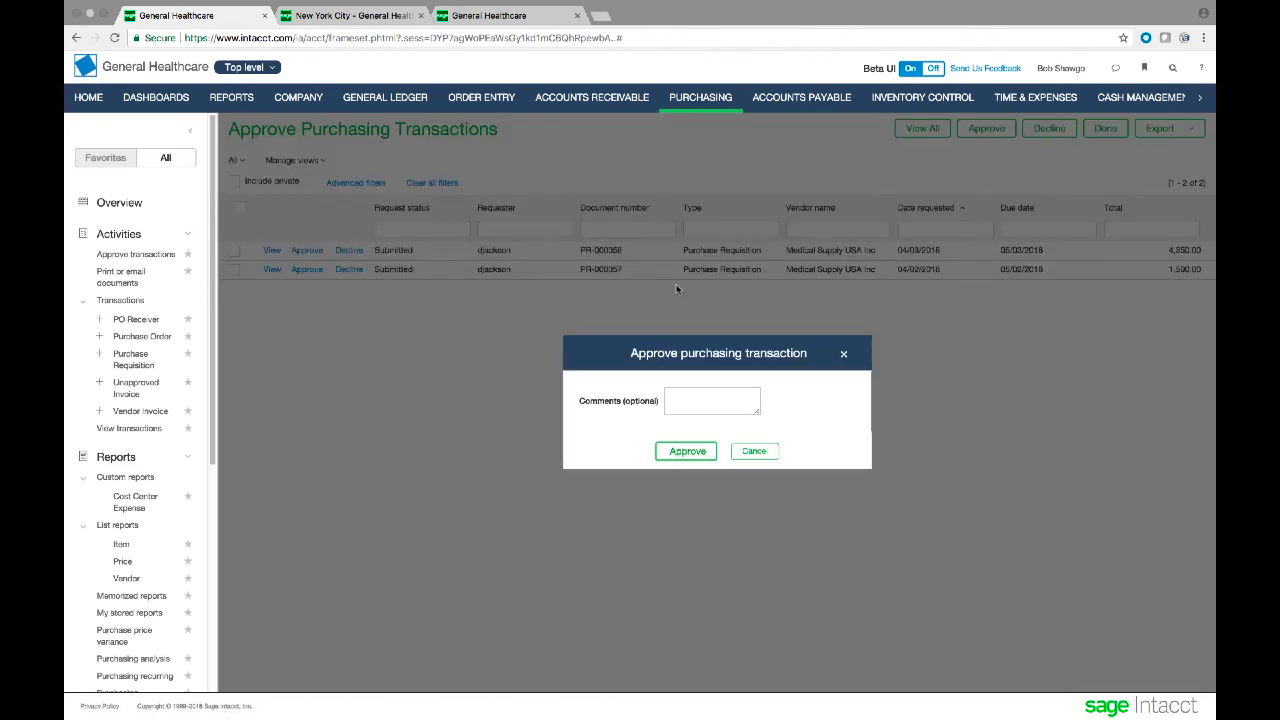
{"action": "left_click", "coordinate": [718, 393]}
{"action": "type", "text": "Great!"}
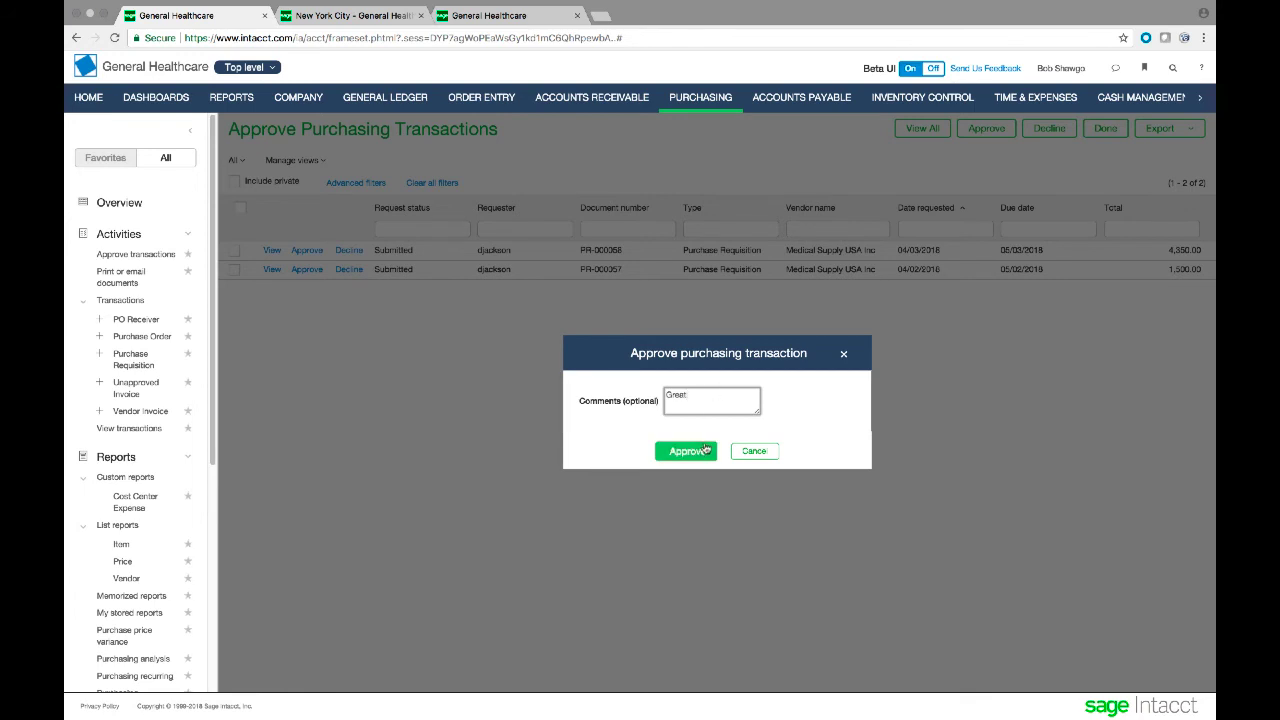
{"action": "left_click", "coordinate": [687, 451]}
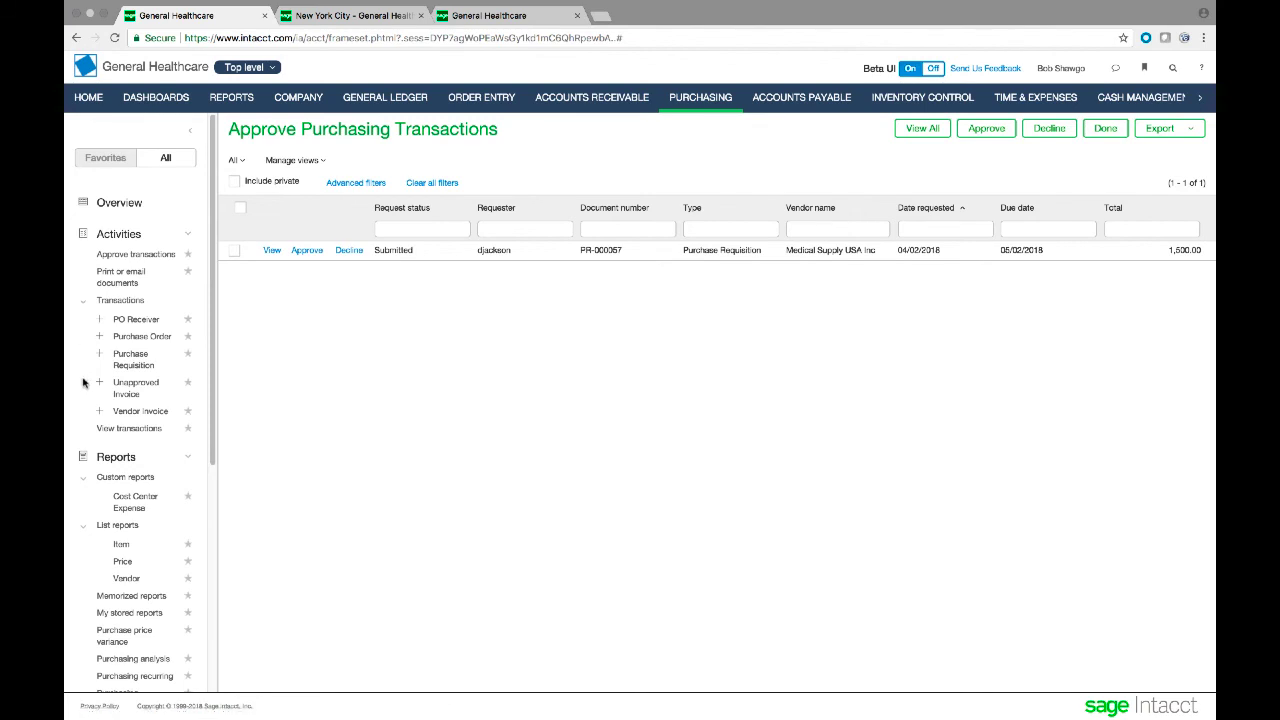
Convert the Medical Supply USA Inc purchase requisition dated 04/03/2018 into a purchase order
{"action": "left_click", "coordinate": [134, 370]}
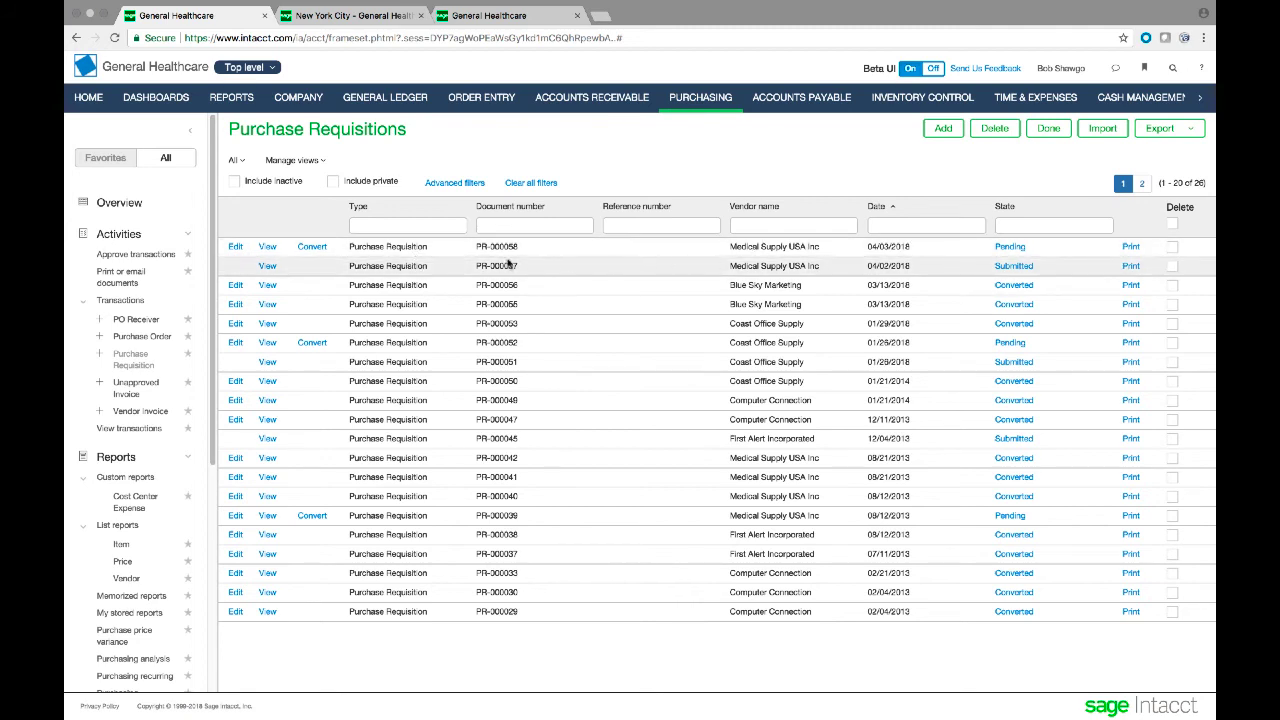
{"action": "left_click", "coordinate": [319, 252]}
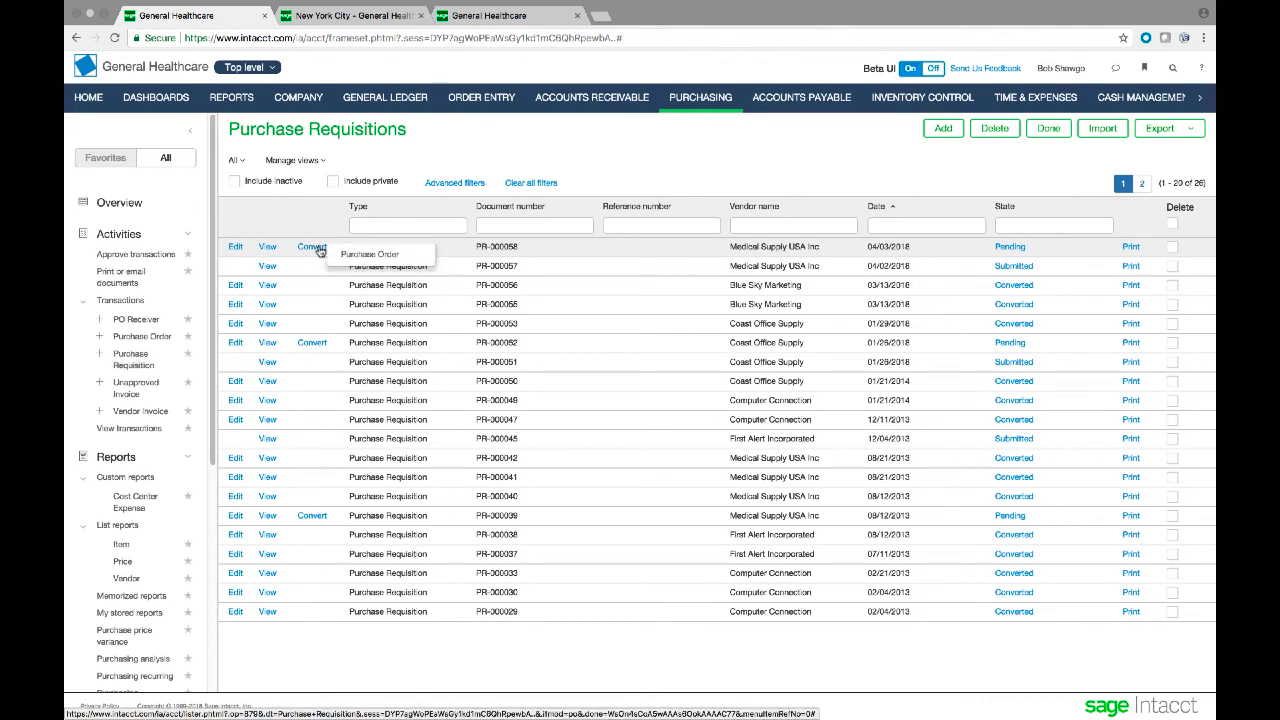
{"action": "left_click", "coordinate": [365, 258]}
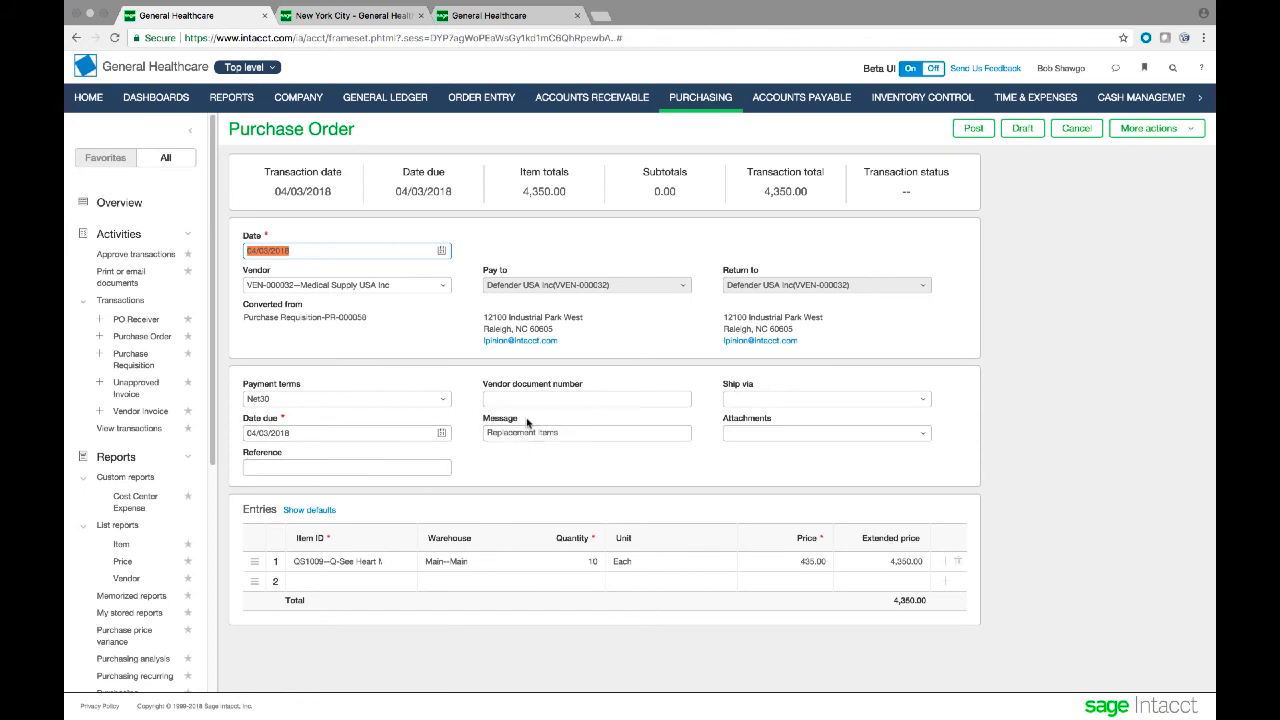
Set the purchase order to ship via UPS, leave its attachments empty, and post it
{"action": "left_click", "coordinate": [921, 405]}
{"action": "left_click", "coordinate": [736, 481]}
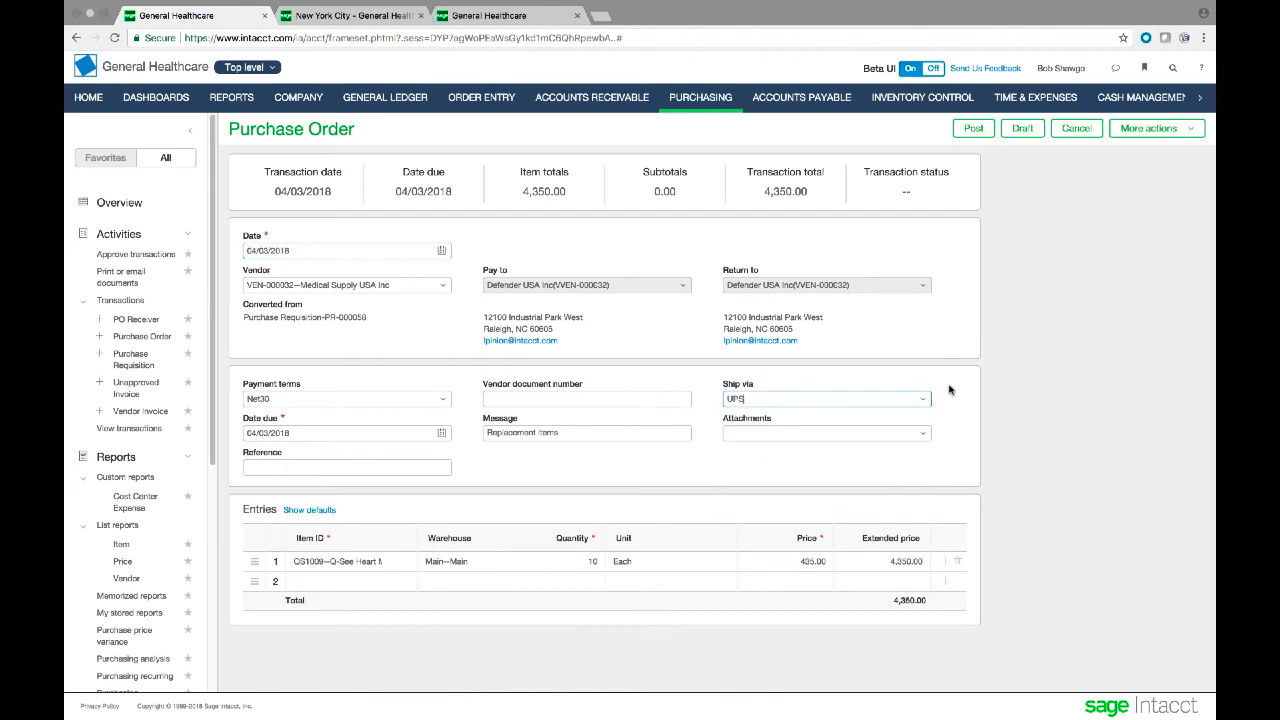
{"action": "left_click", "coordinate": [922, 434]}
{"action": "left_click", "coordinate": [957, 437]}
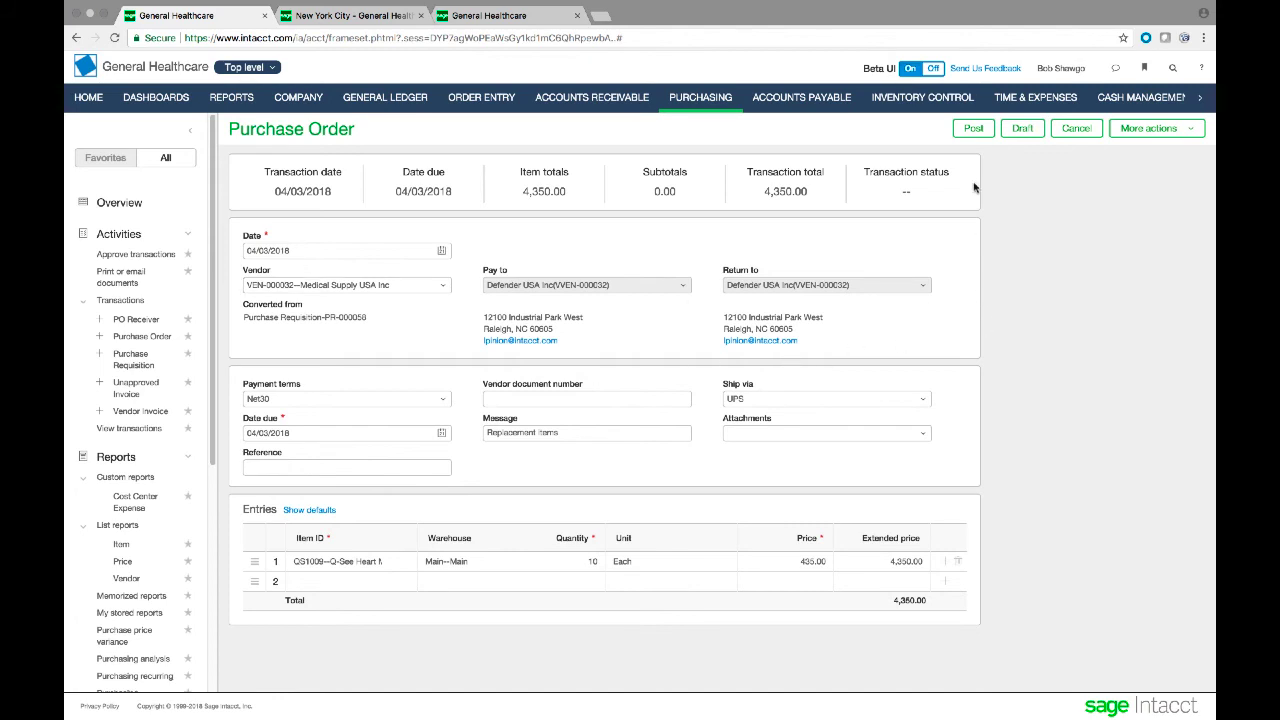
{"action": "left_click", "coordinate": [985, 131]}
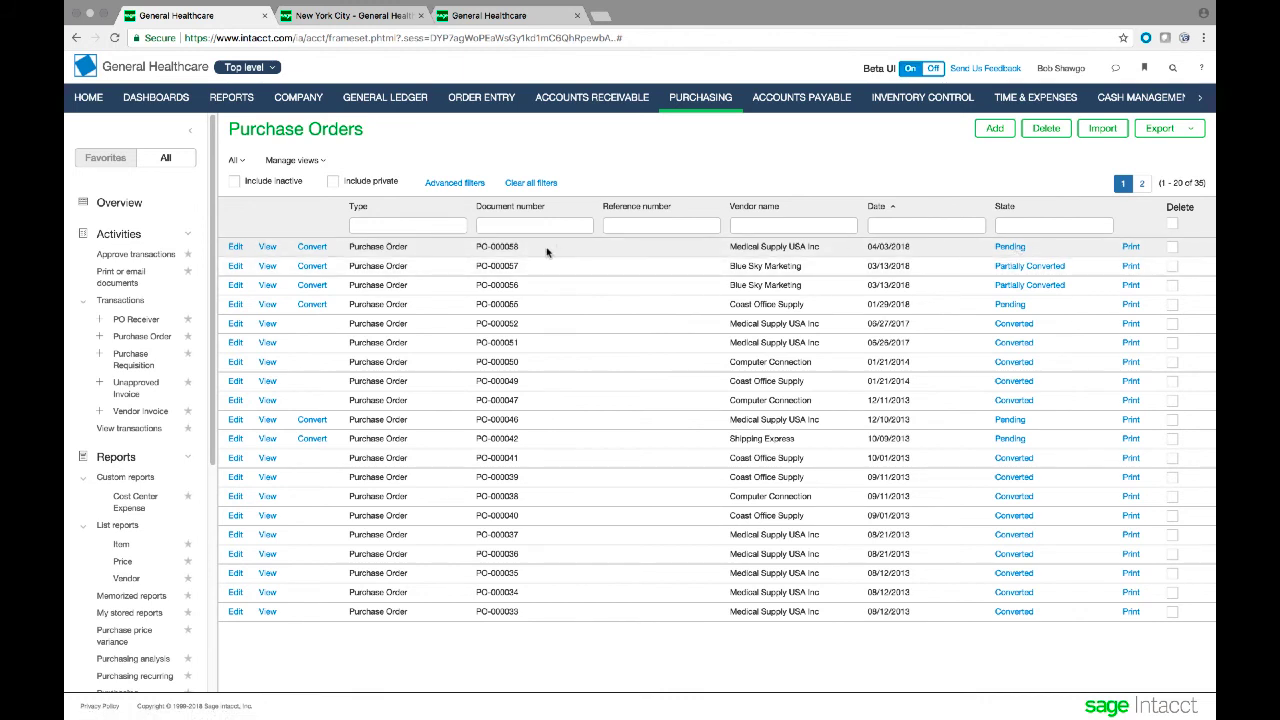
Convert the Medical Supply USA Inc purchase order dated 04/03/2018 into a PO Receiver and check its attachment options
{"action": "left_click", "coordinate": [317, 250]}
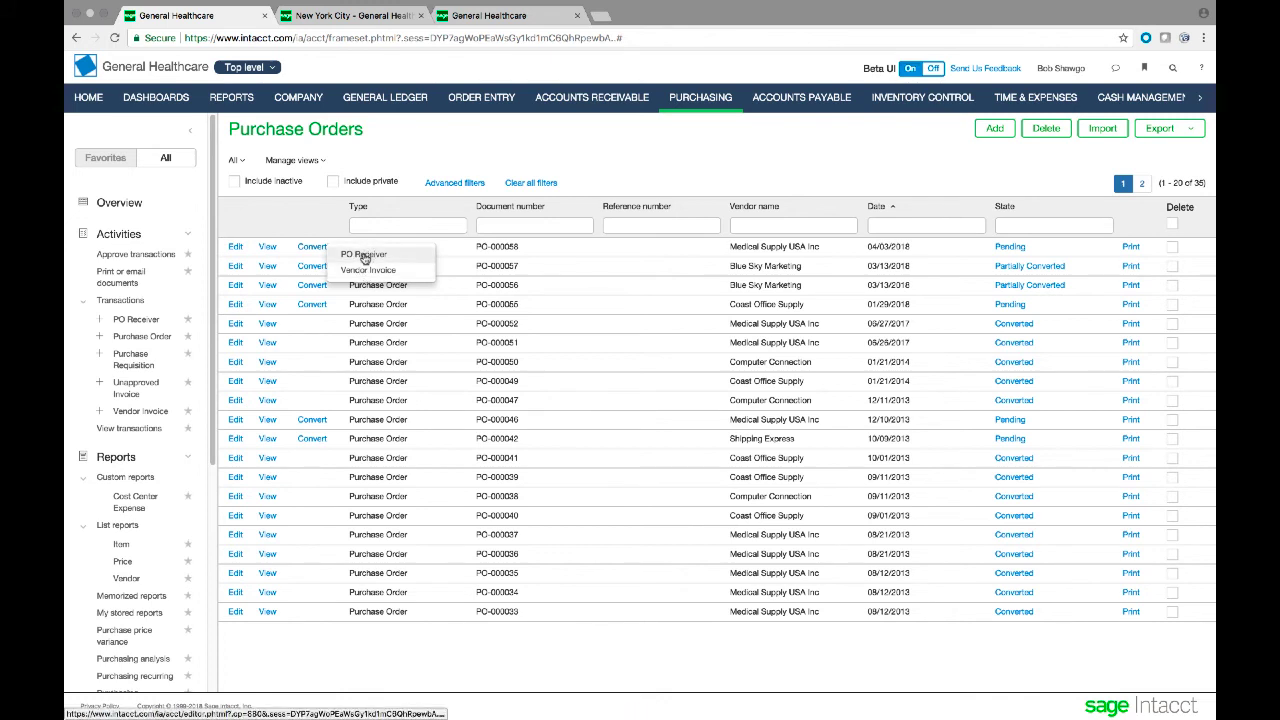
{"action": "left_click", "coordinate": [366, 255]}
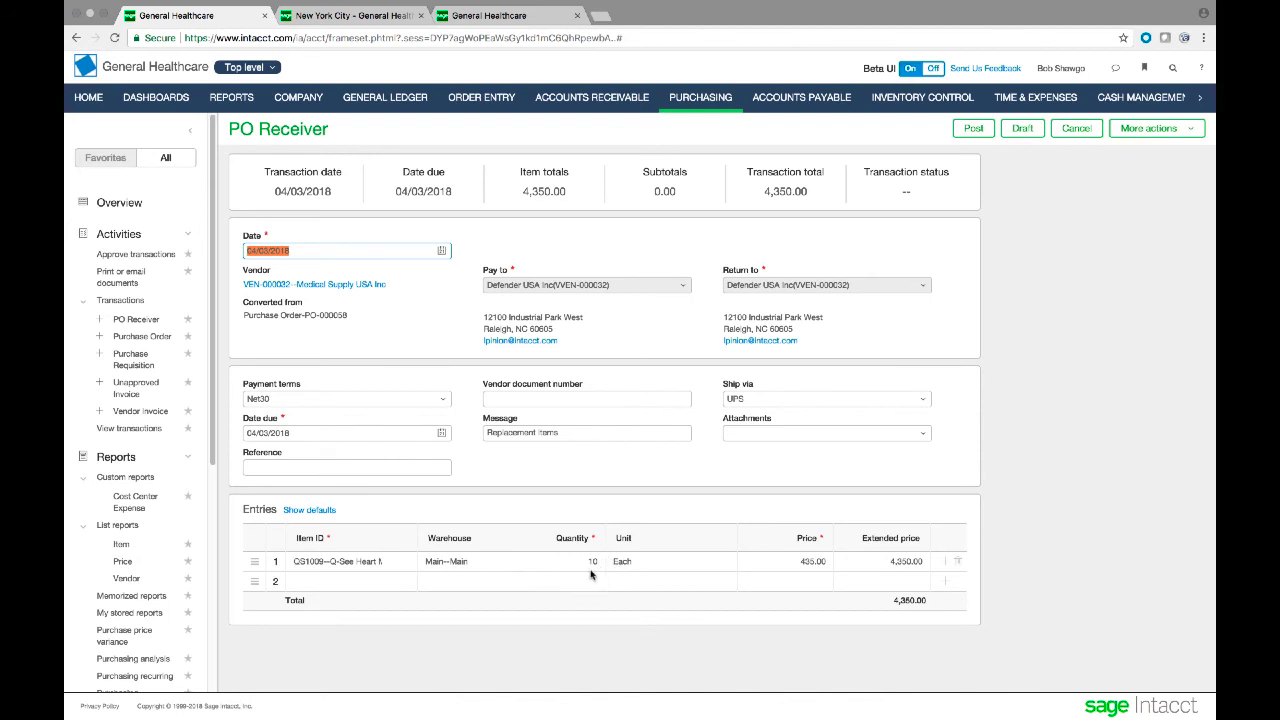
{"action": "left_click", "coordinate": [924, 436]}
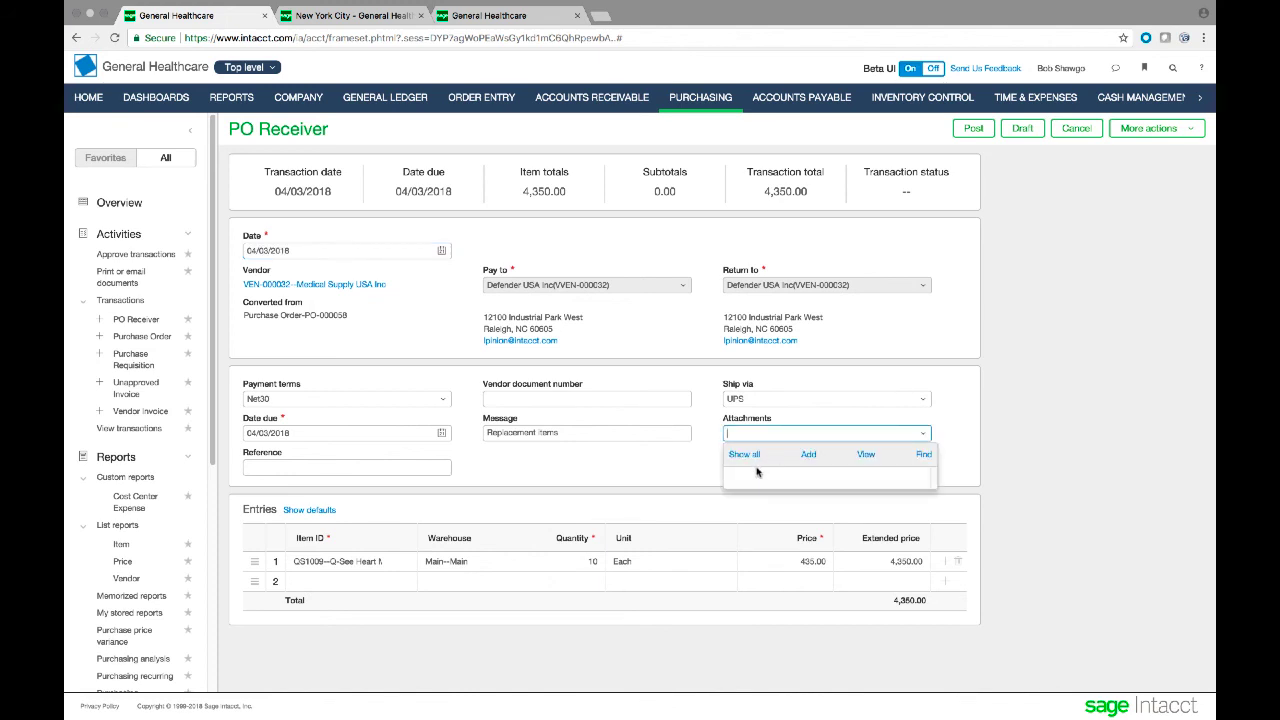
{"action": "left_click", "coordinate": [640, 453]}
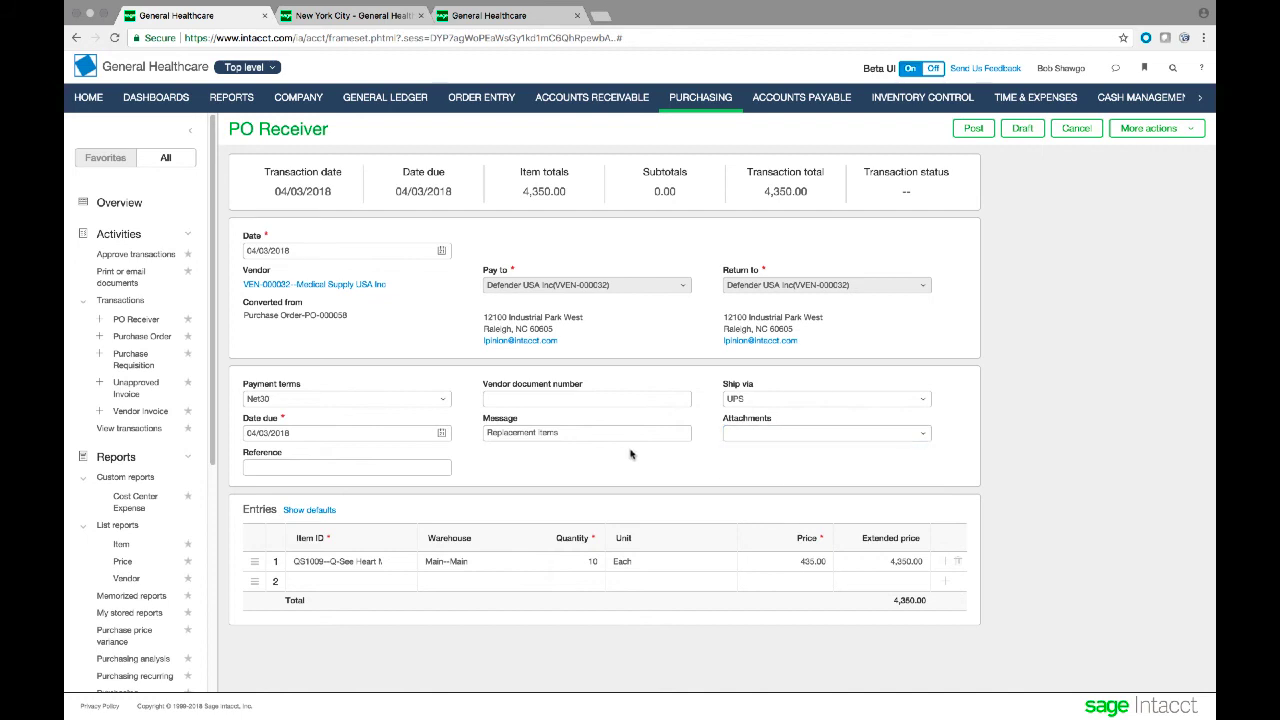
Set the PO Receiver's vendor document number to 3456 and post it
{"action": "left_click", "coordinate": [541, 401]}
{"action": "type", "text": "3456"}
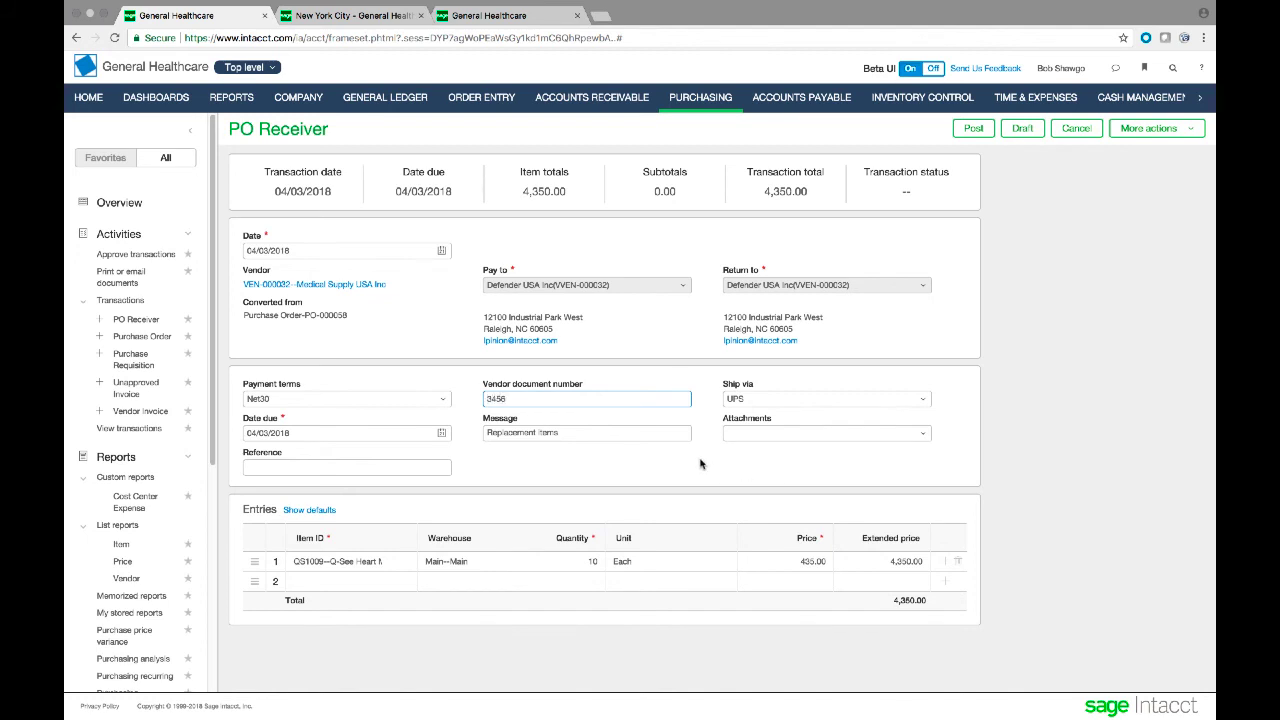
{"action": "left_click", "coordinate": [707, 463]}
{"action": "left_click", "coordinate": [970, 128]}
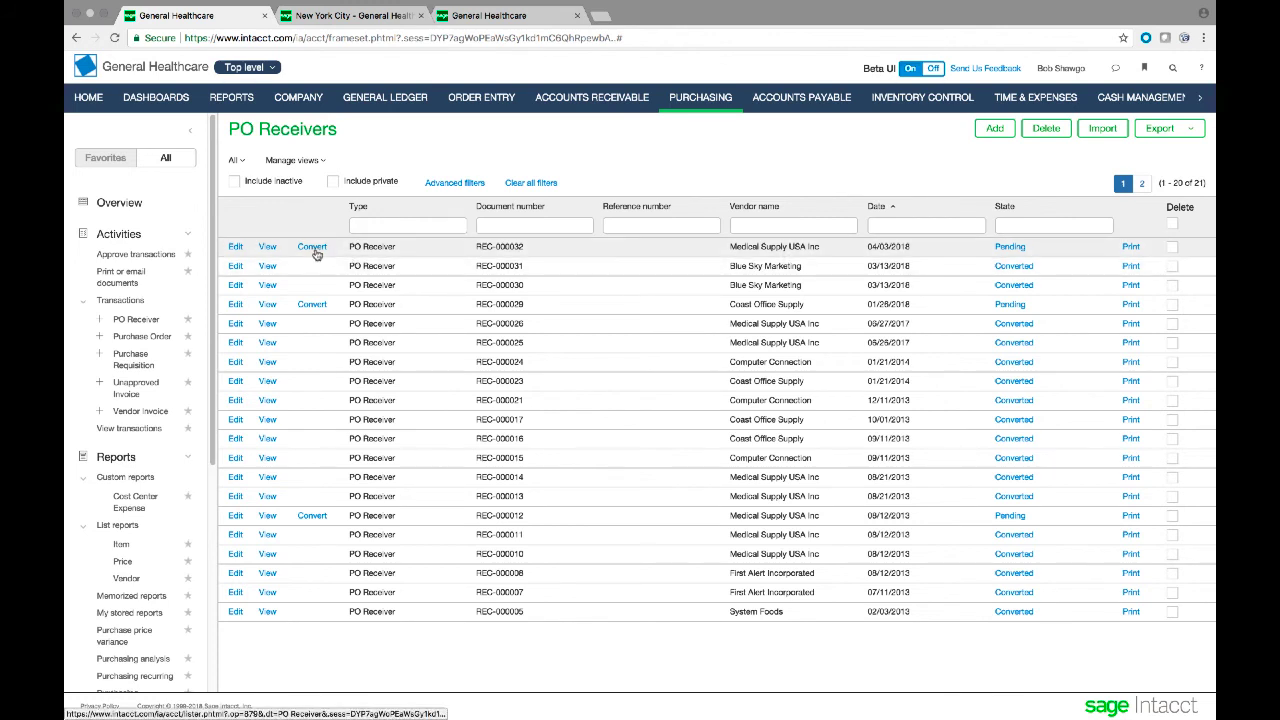
Convert the Medical Supply USA Inc PO Receiver dated 04/03/2018 into a vendor invoice and post it without an attachment
{"action": "mouse_move", "coordinate": [316, 254]}
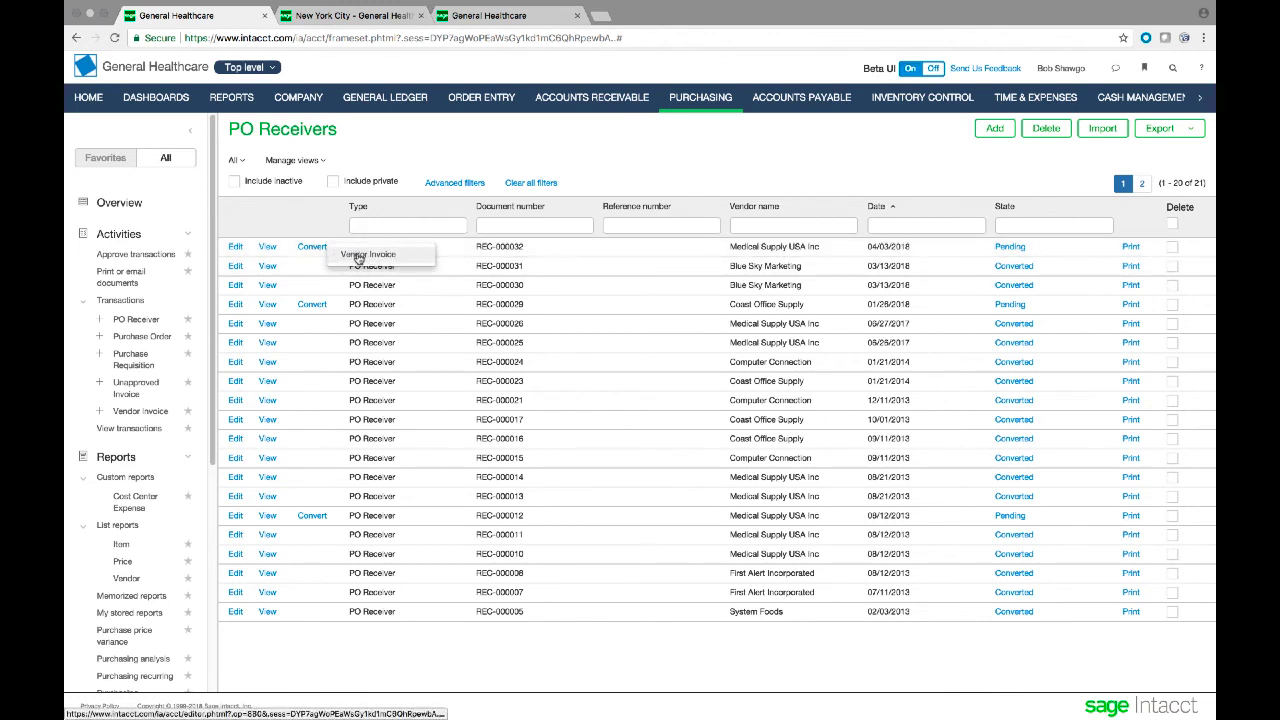
{"action": "left_click", "coordinate": [358, 255]}
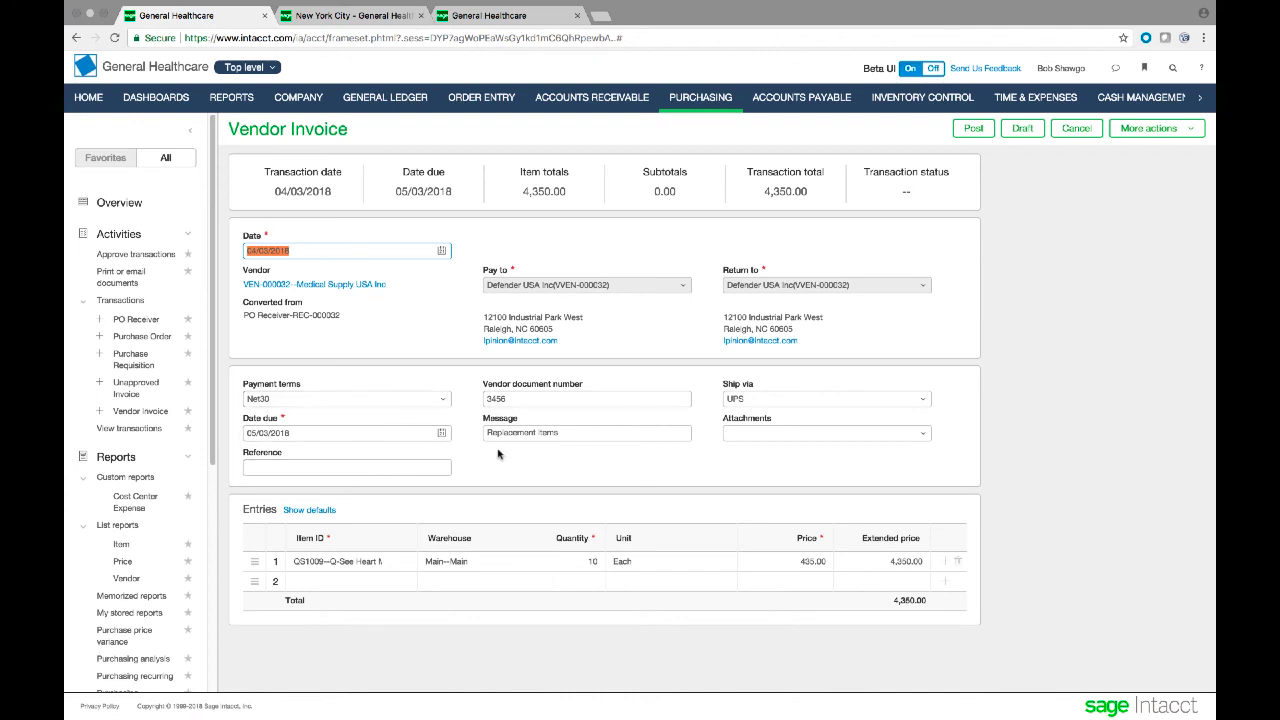
{"action": "left_click", "coordinate": [922, 434]}
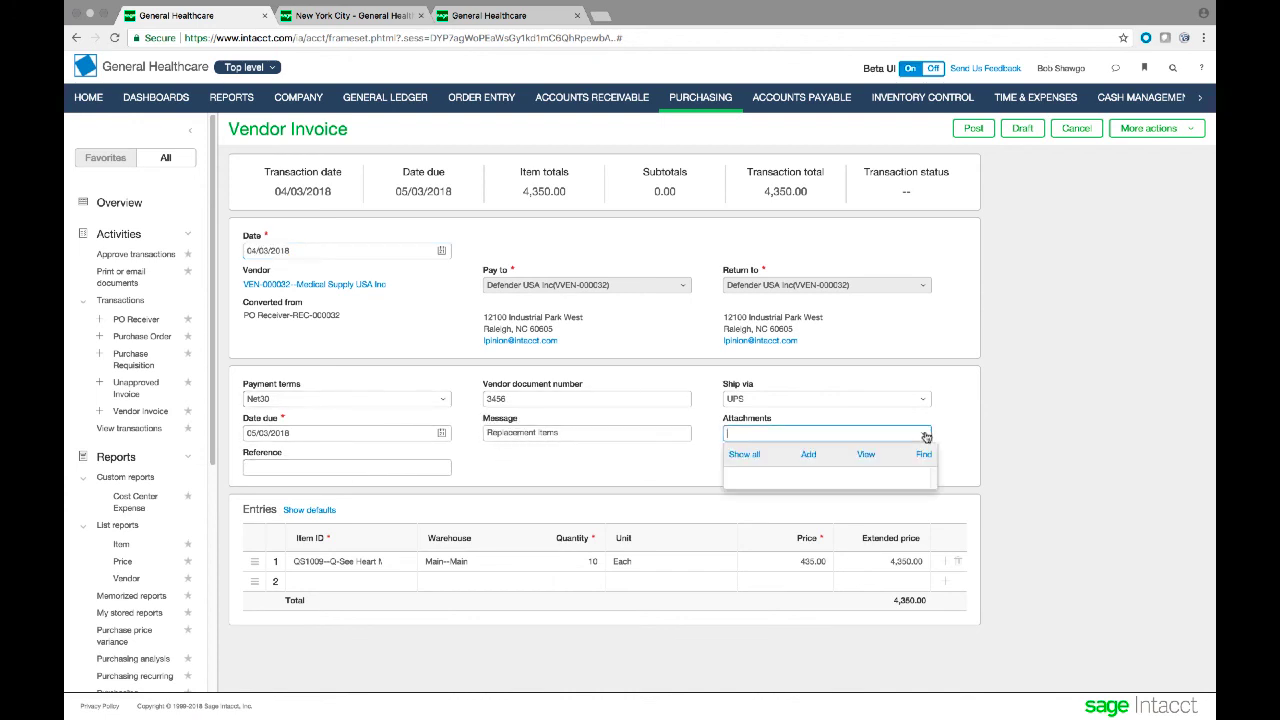
{"action": "left_click", "coordinate": [979, 498]}
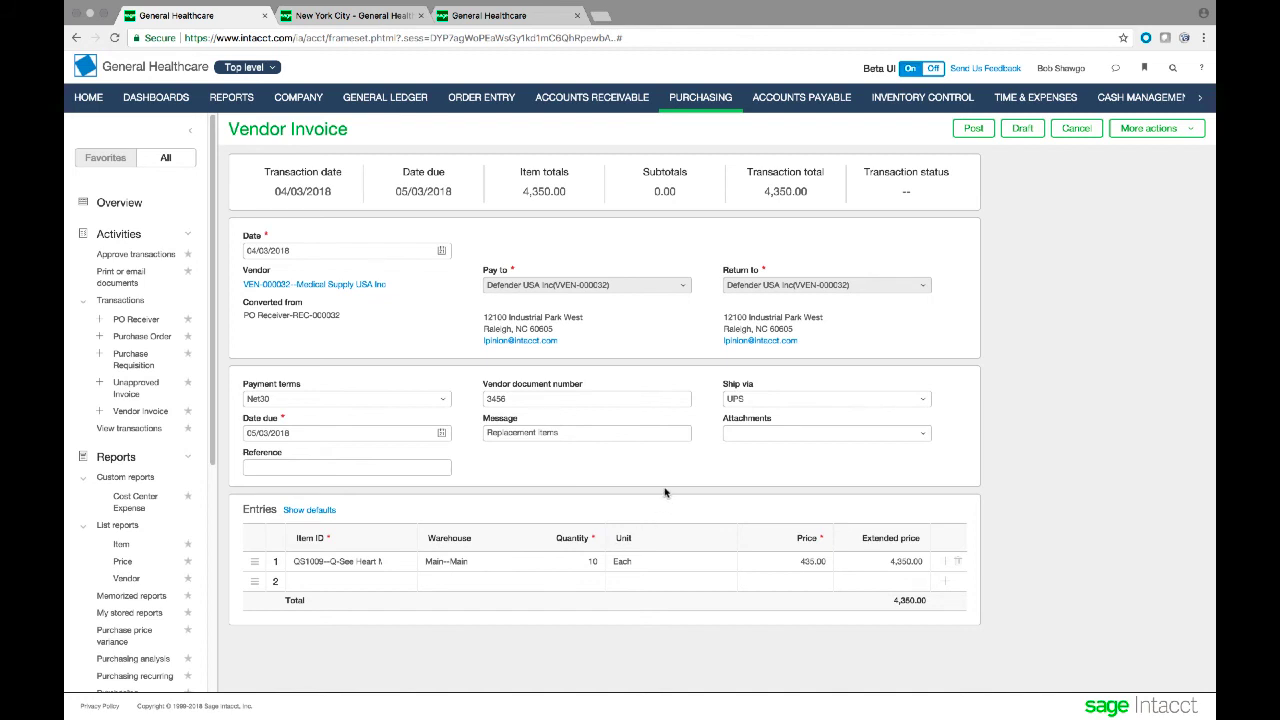
{"action": "left_click", "coordinate": [975, 130]}
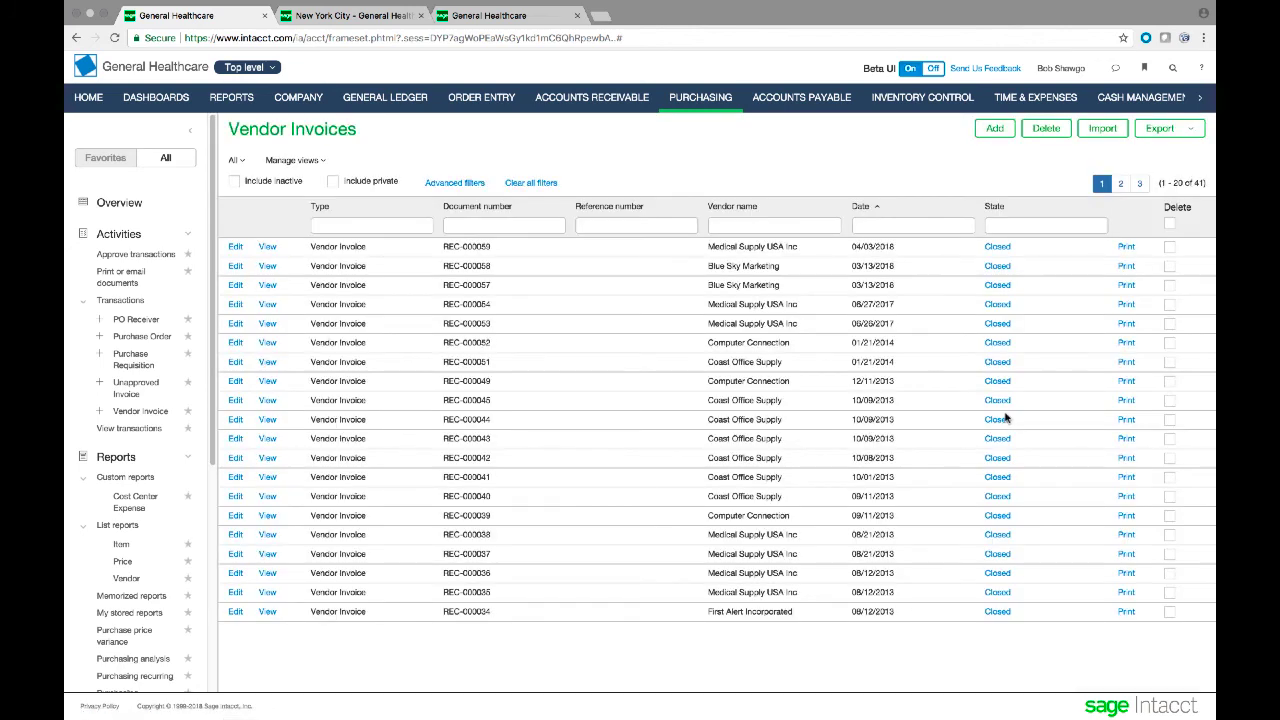
Look up the Medical Supply USA Inc bill in the Accounts Payable bills list and return to the Purchasing overview
{"action": "left_click", "coordinate": [800, 101]}
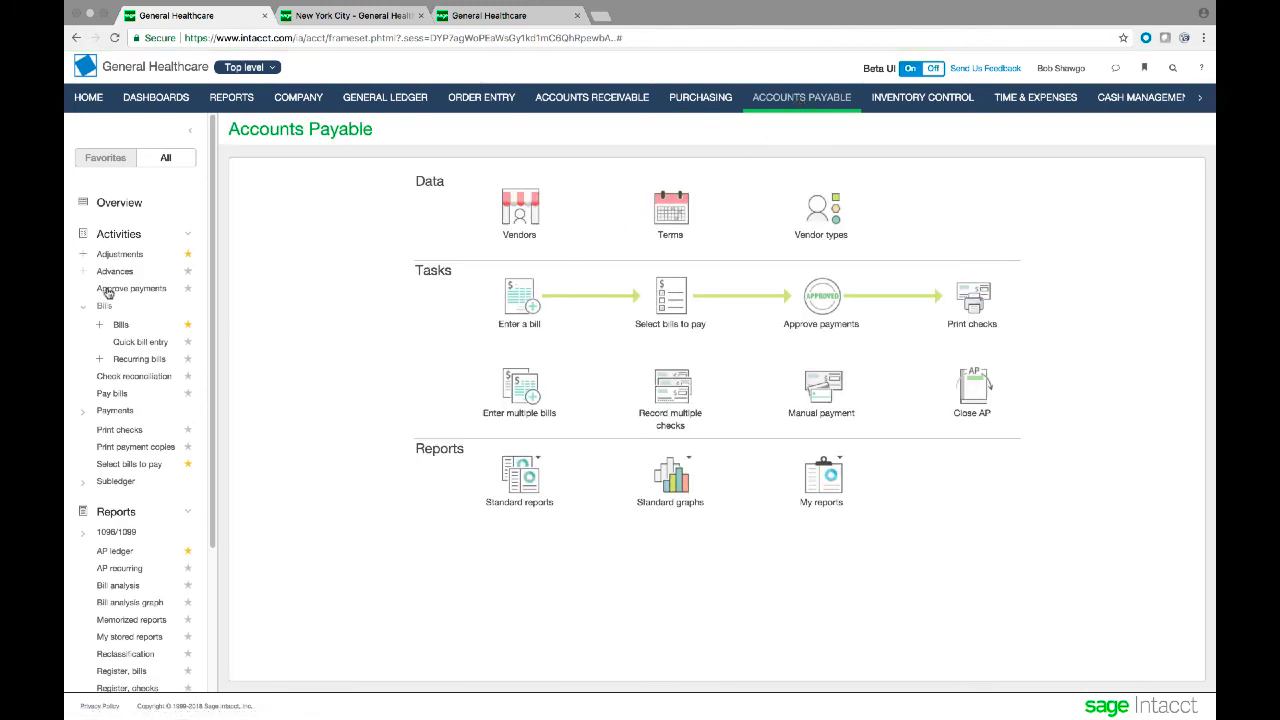
{"action": "left_click", "coordinate": [117, 327]}
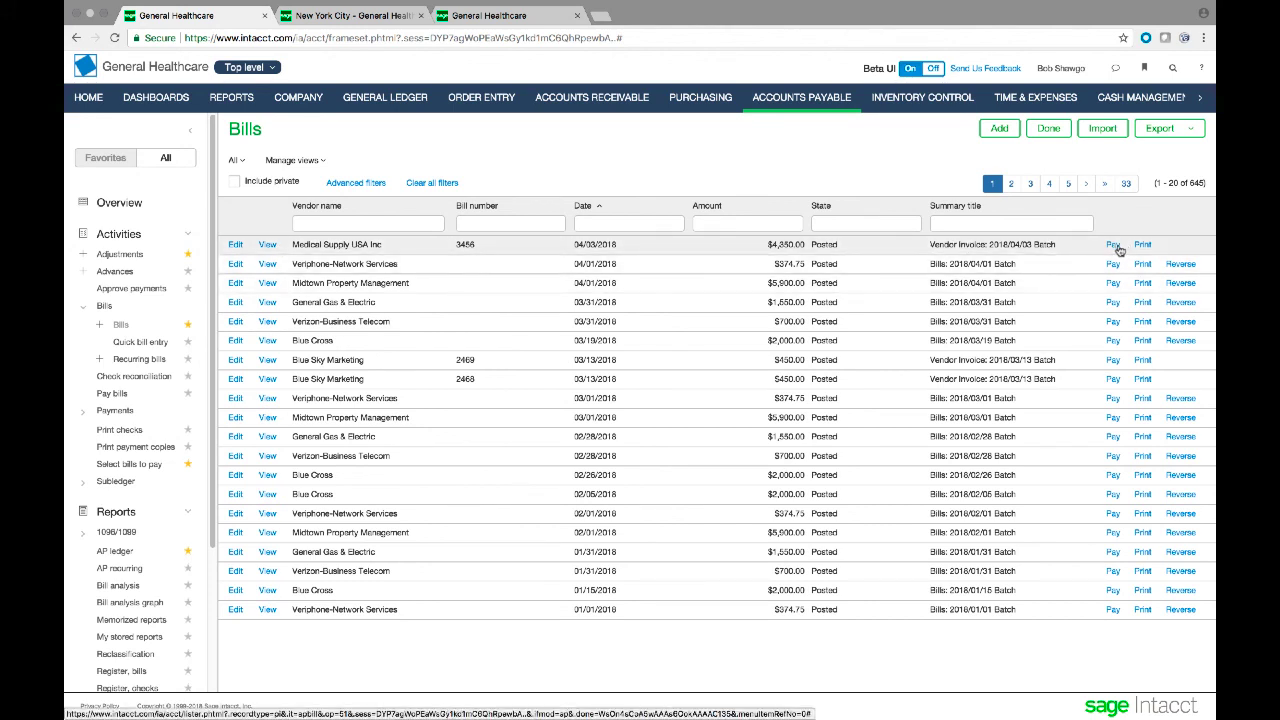
{"action": "left_click", "coordinate": [709, 100]}
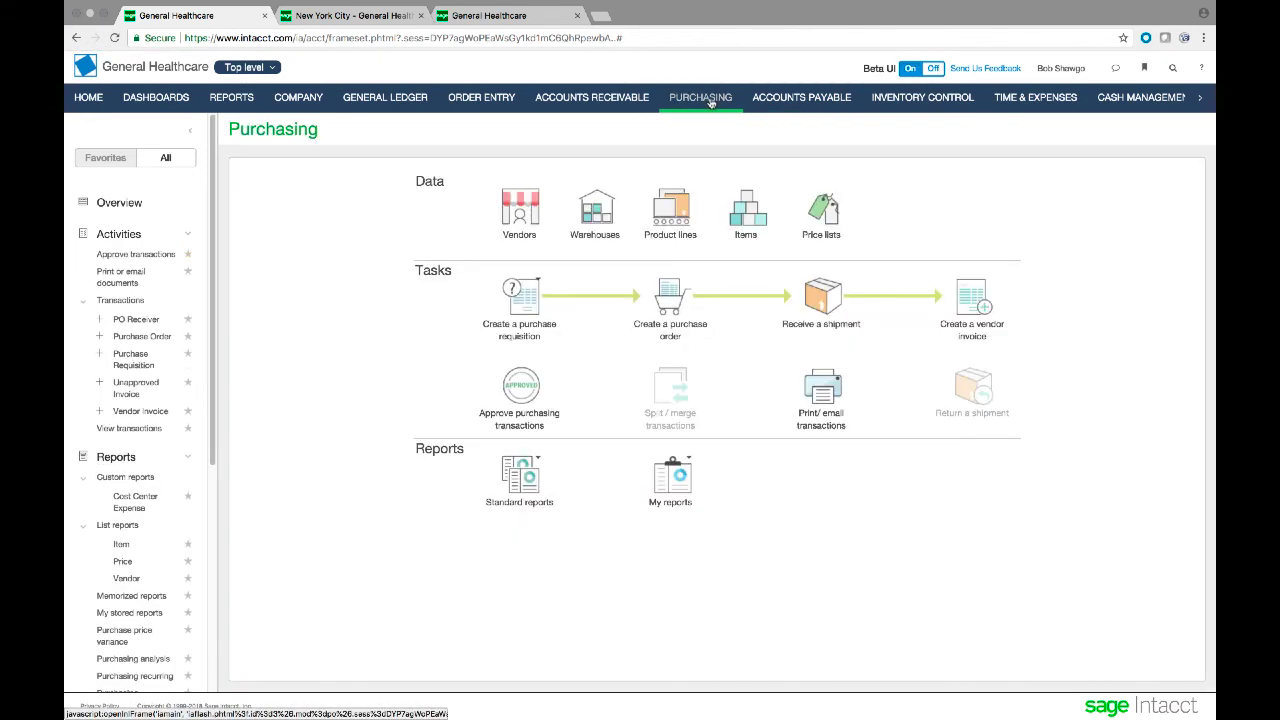
Open the Computer Connection vendor invoice REC-000049 and review its transaction history and payment details
{"action": "left_click", "coordinate": [138, 411]}
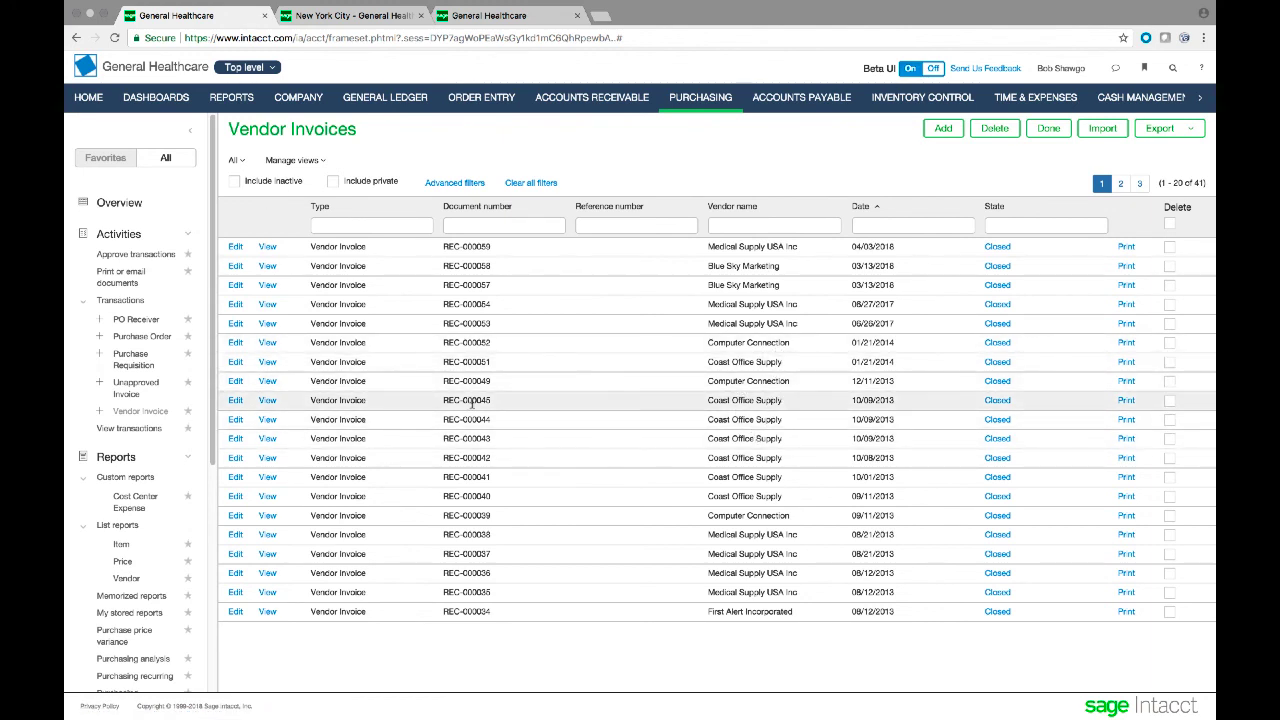
{"action": "left_click", "coordinate": [268, 385]}
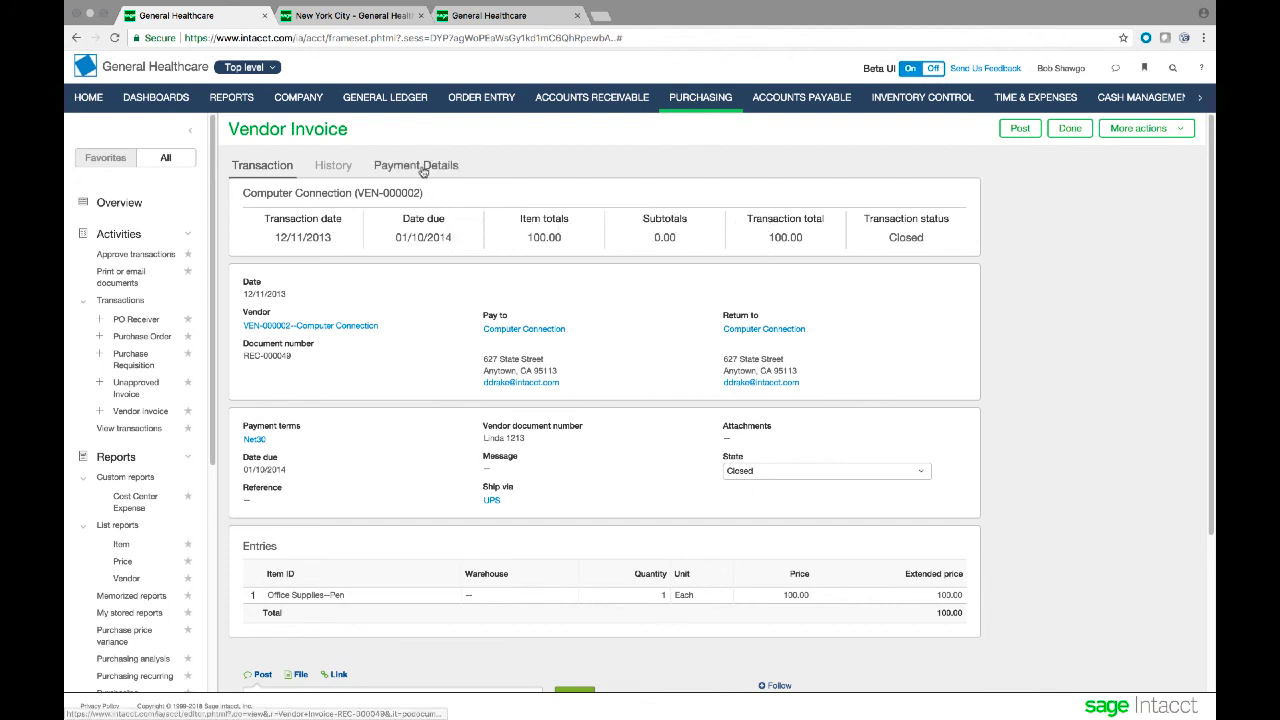
{"action": "left_click", "coordinate": [331, 167]}
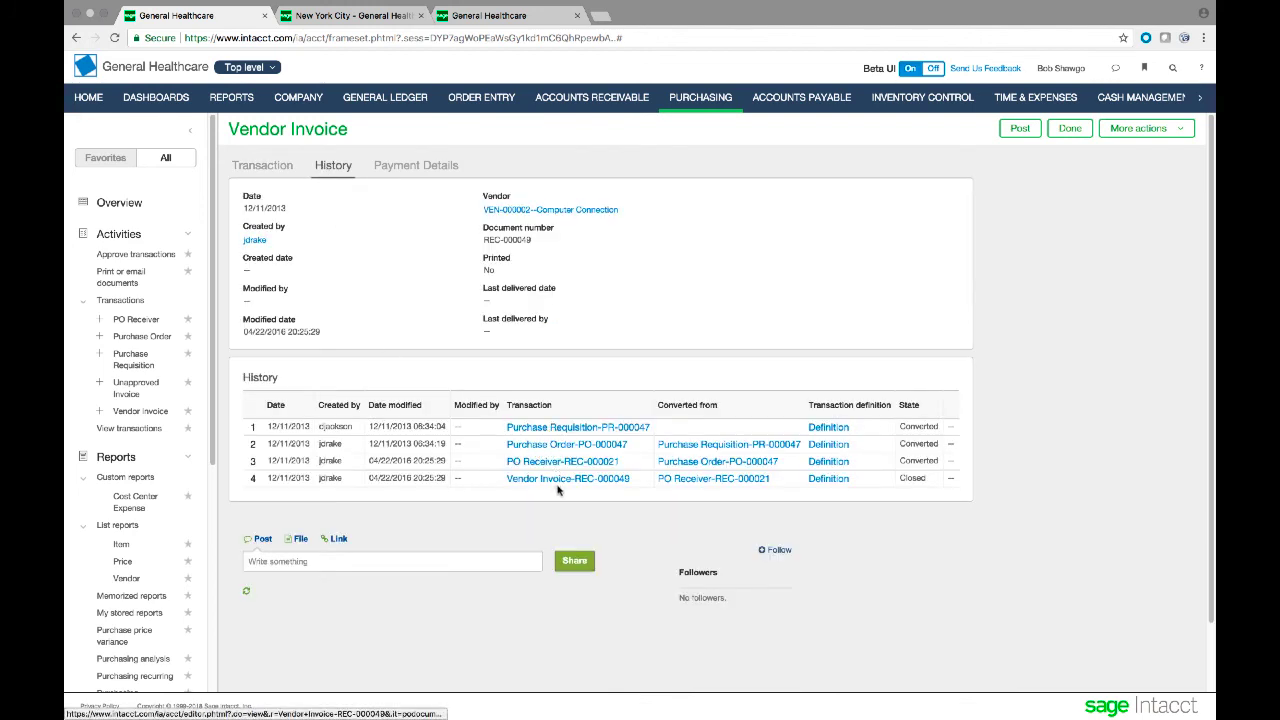
{"action": "left_click", "coordinate": [427, 166]}
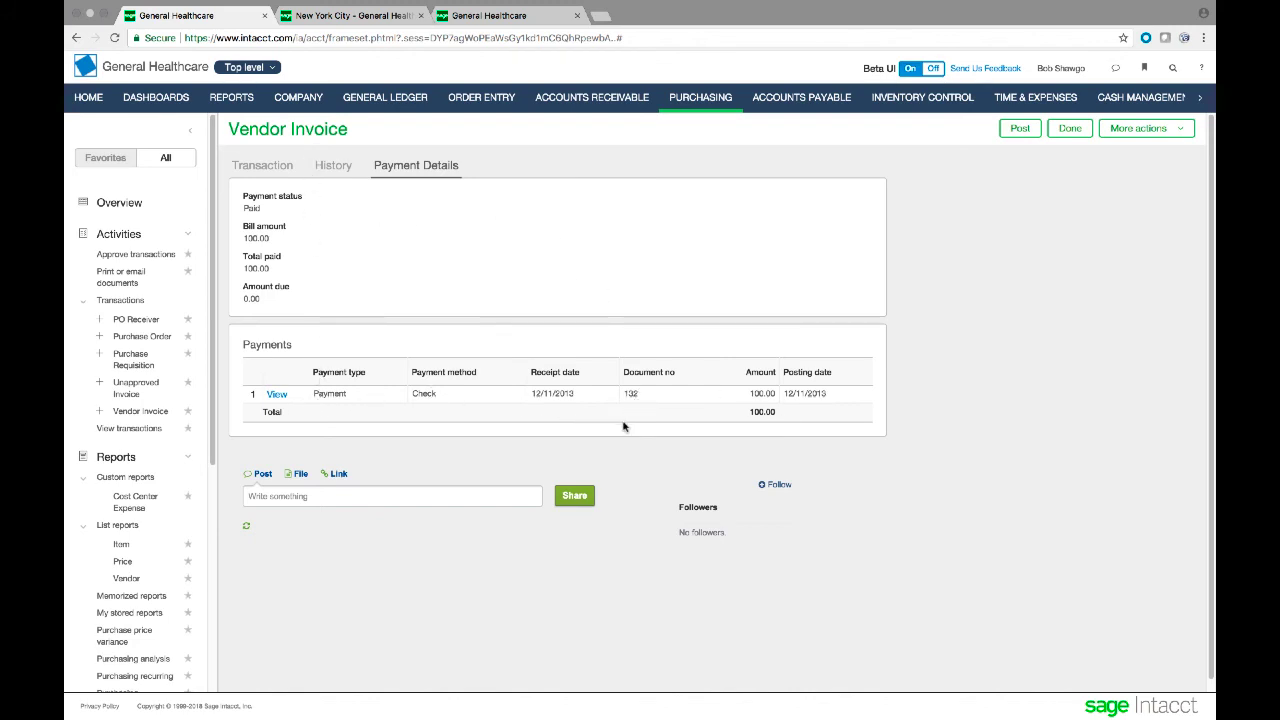
{"action": "left_click", "coordinate": [268, 170]}
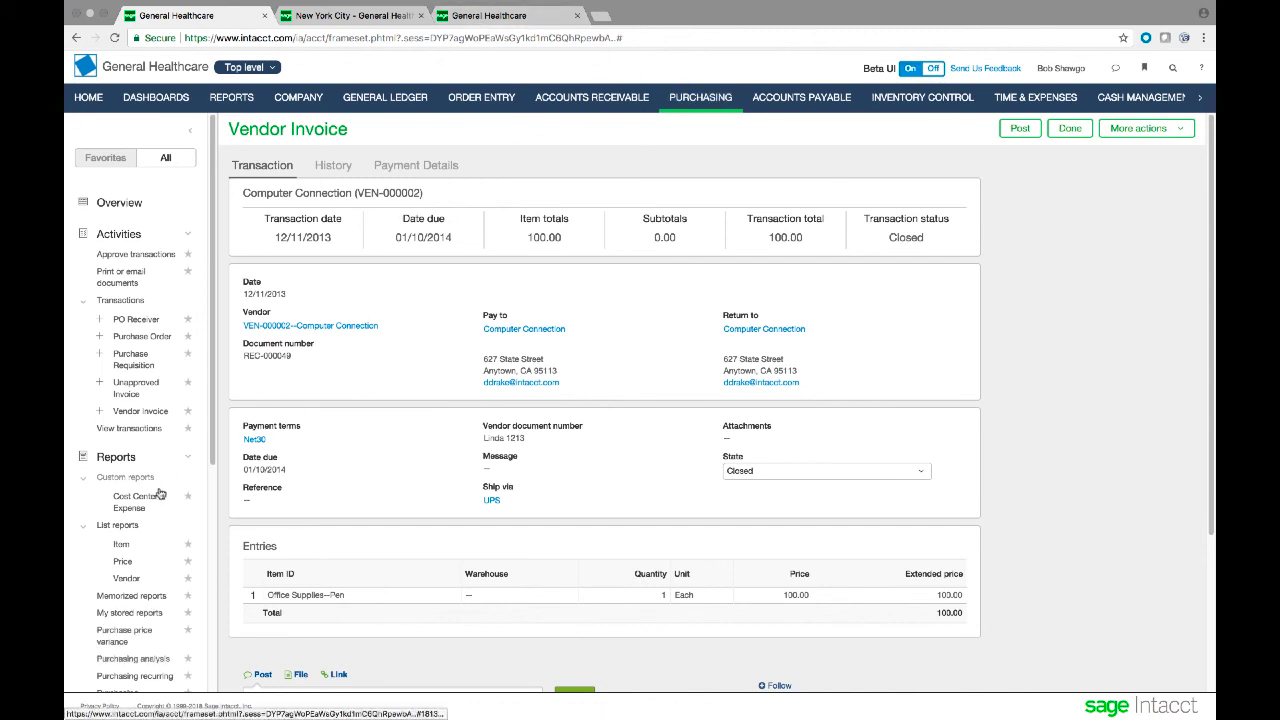
Open the Purchase Requisition approval policy for editing and examine its Value Approval rule's routing levels and limits
{"action": "left_click_drag", "start_coordinate": [206, 347], "coordinate": [200, 590]}
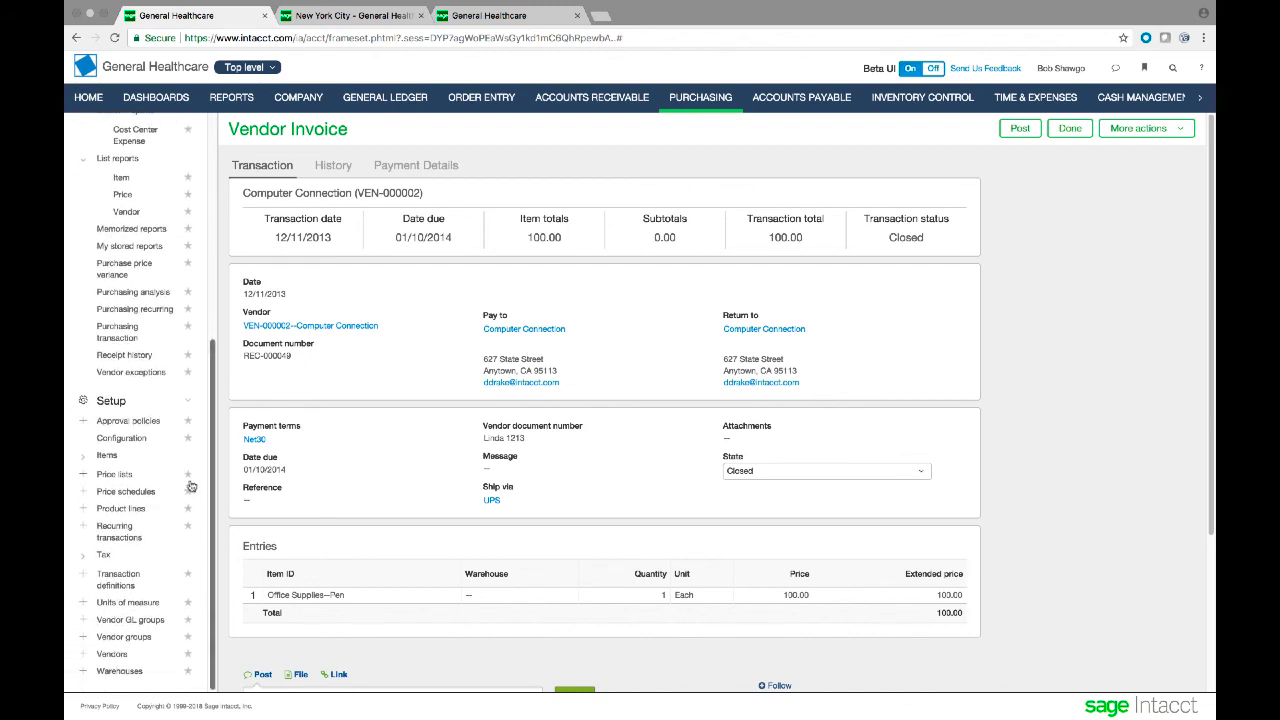
{"action": "left_click", "coordinate": [134, 427]}
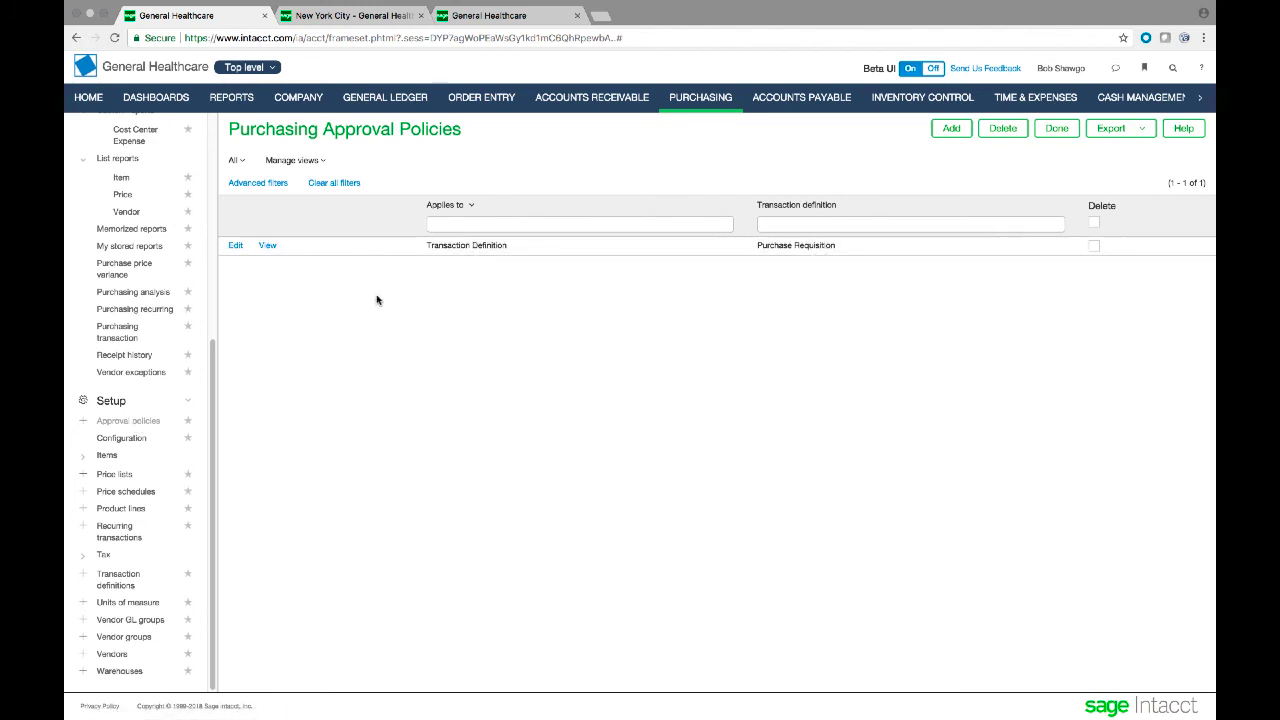
{"action": "left_click", "coordinate": [234, 248]}
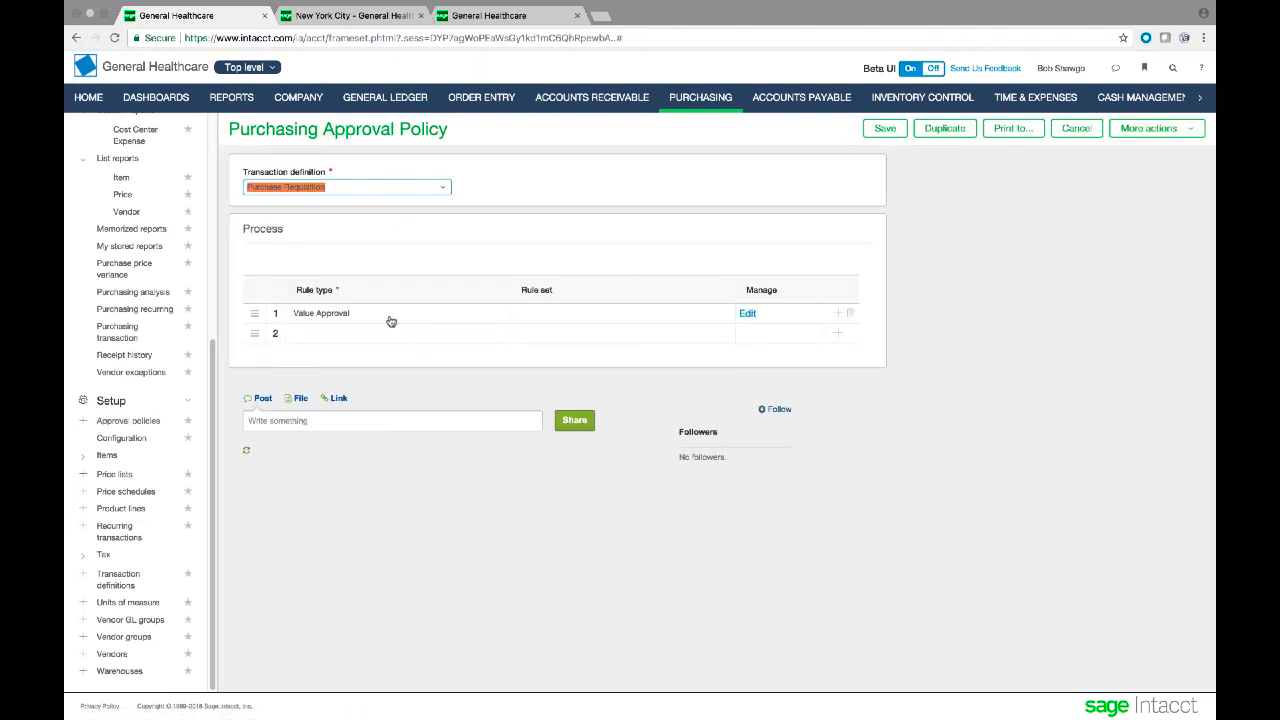
{"action": "left_click", "coordinate": [749, 314]}
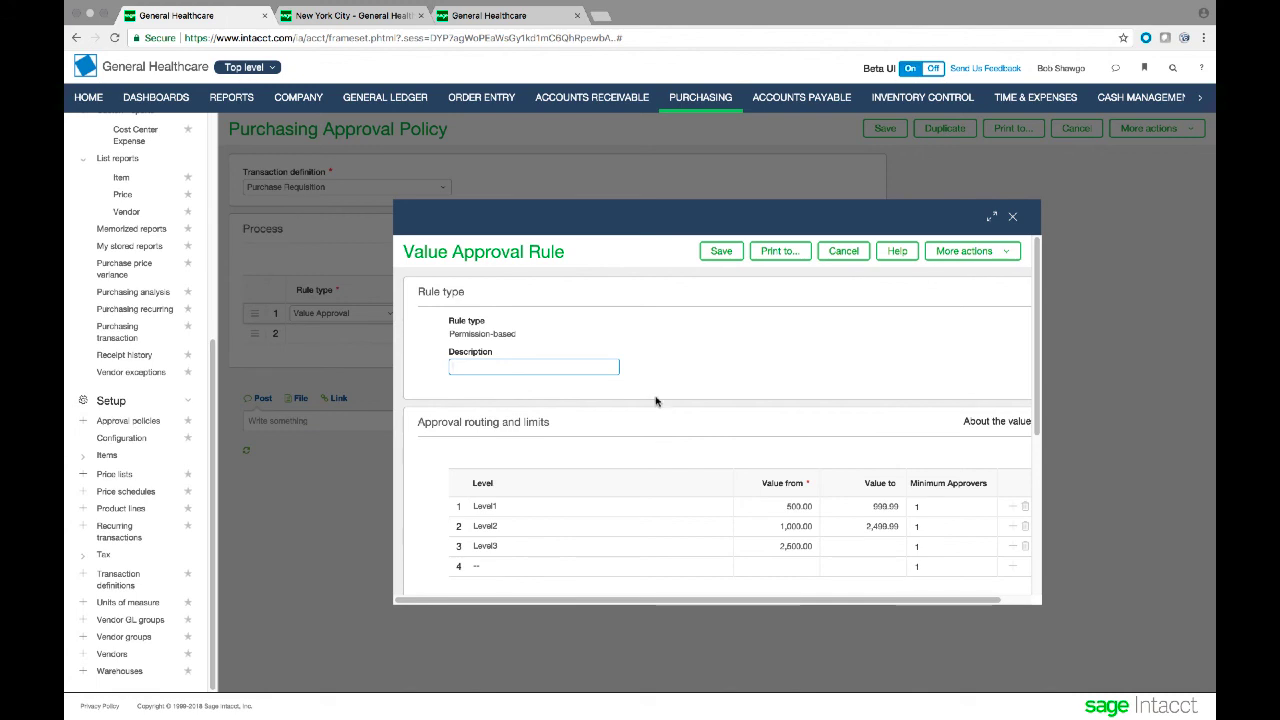
{"action": "left_click", "coordinate": [1012, 216]}
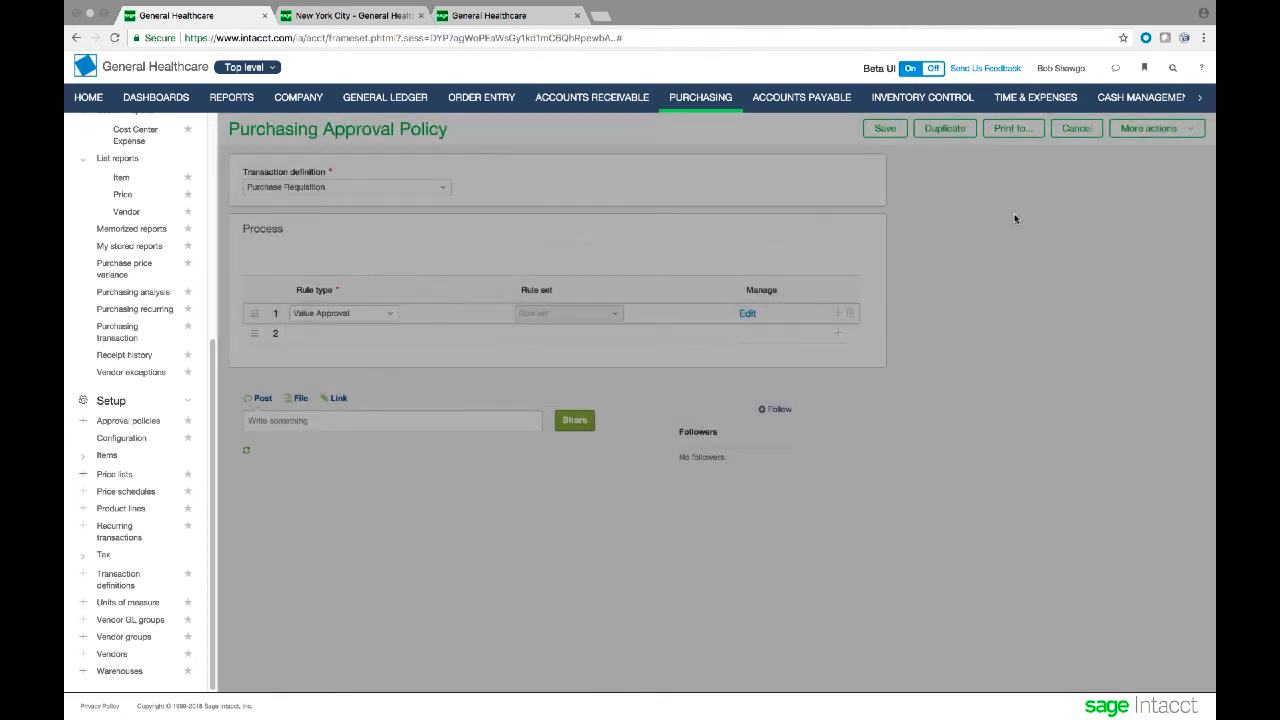
Review the available rule types for the Purchase Requisition approval policy and leave the policy without saving
{"action": "left_click", "coordinate": [392, 317]}
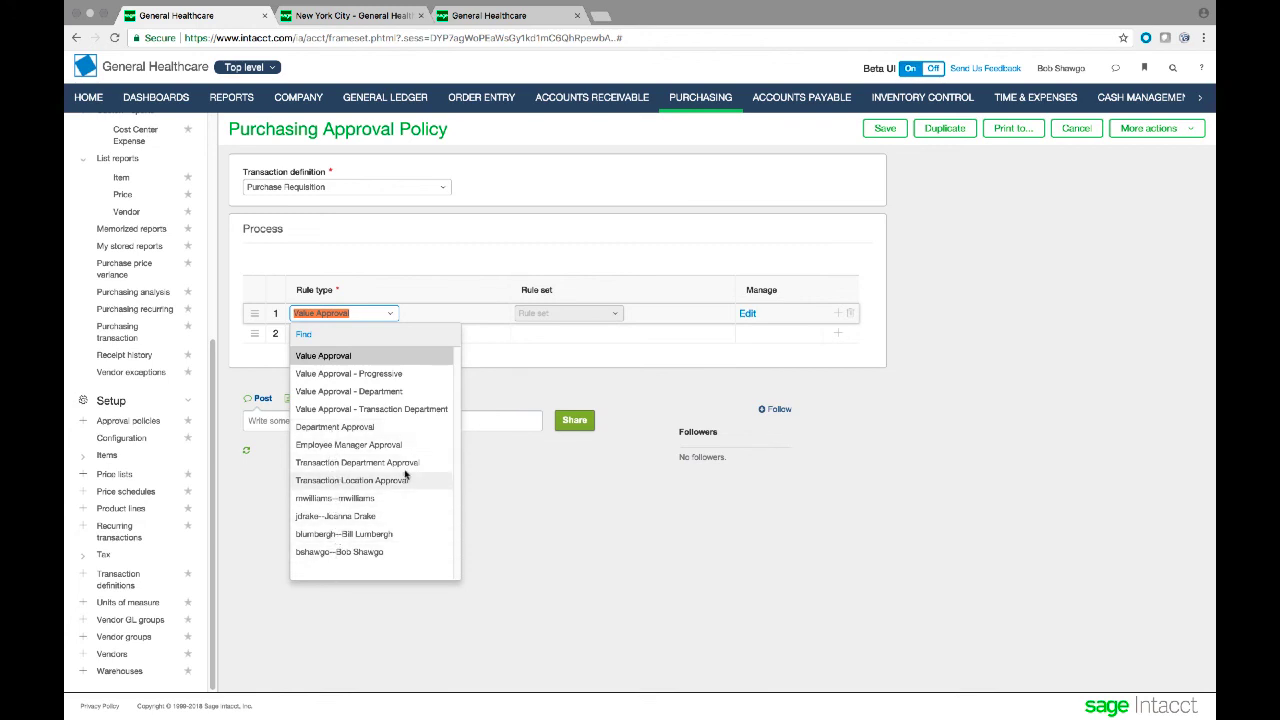
{"action": "left_click", "coordinate": [479, 282]}
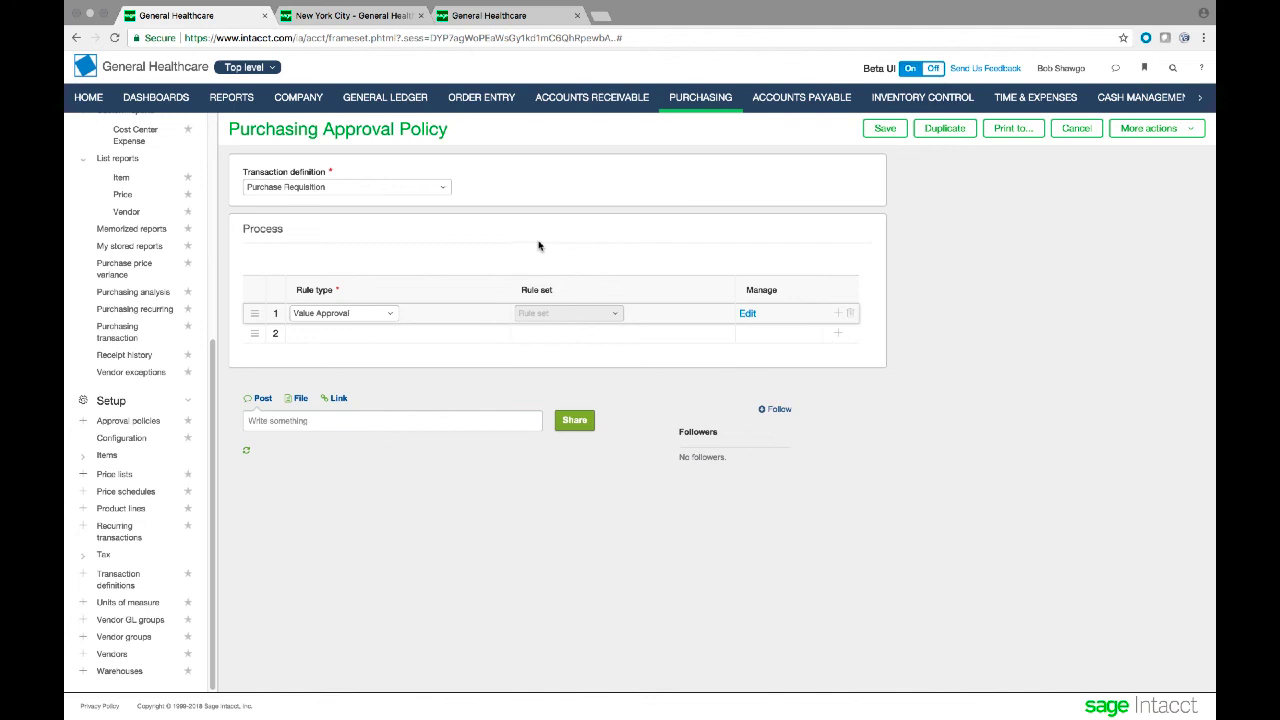
{"action": "left_click", "coordinate": [1076, 129]}
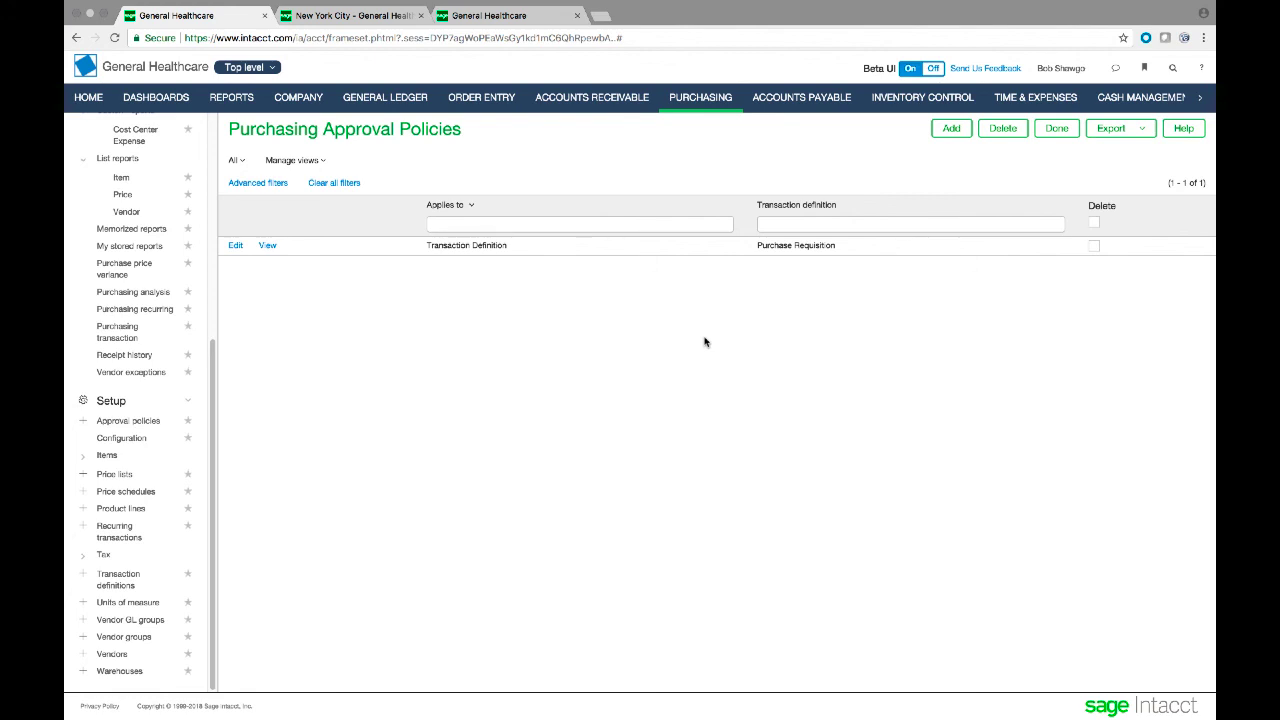
Select the two Williams Consulting bills due 07/08/2010 and 01/15/2011 for payment in Pay Bills and check the payment method options
{"action": "left_click", "coordinate": [810, 100]}
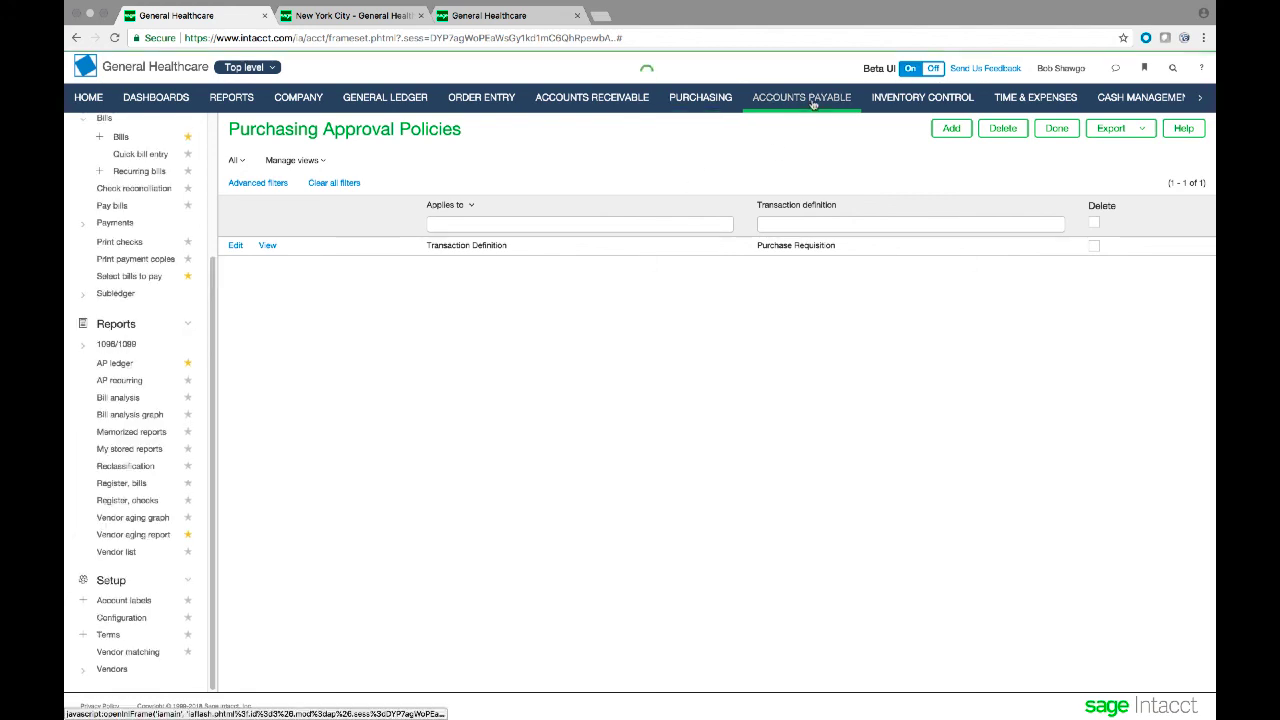
{"action": "left_click", "coordinate": [114, 211]}
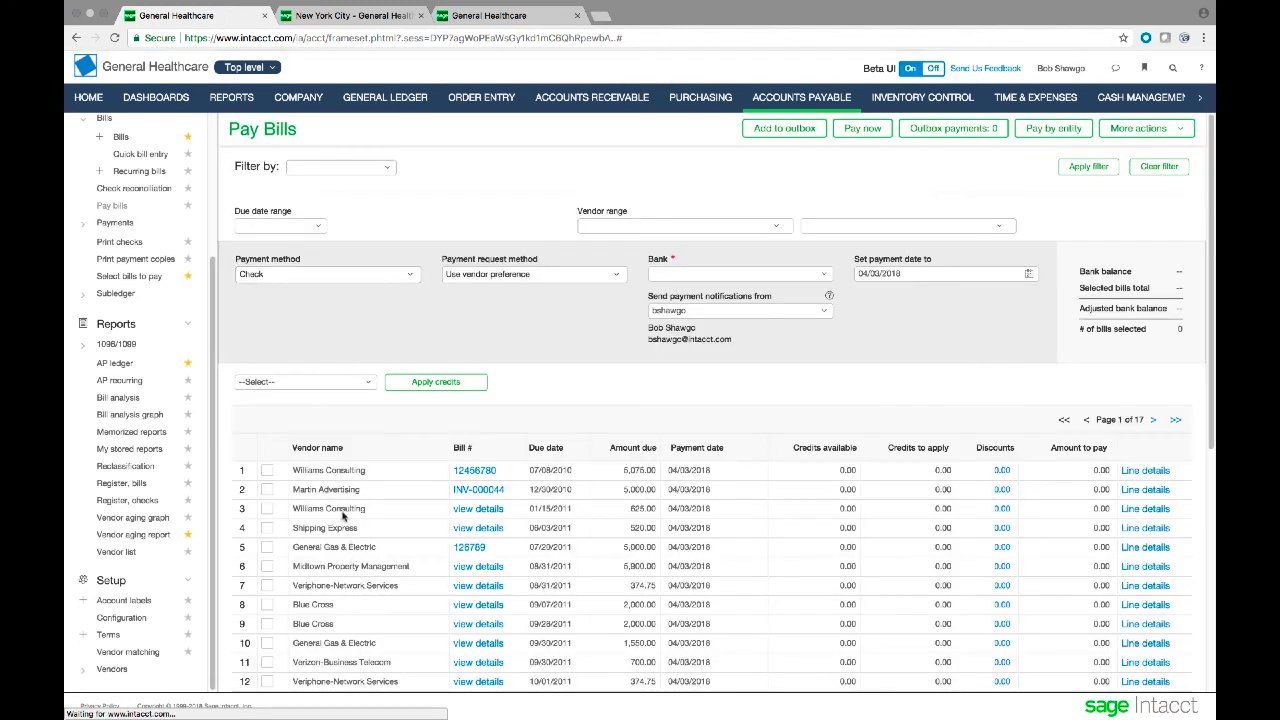
{"action": "left_click", "coordinate": [267, 470]}
{"action": "left_click", "coordinate": [267, 509]}
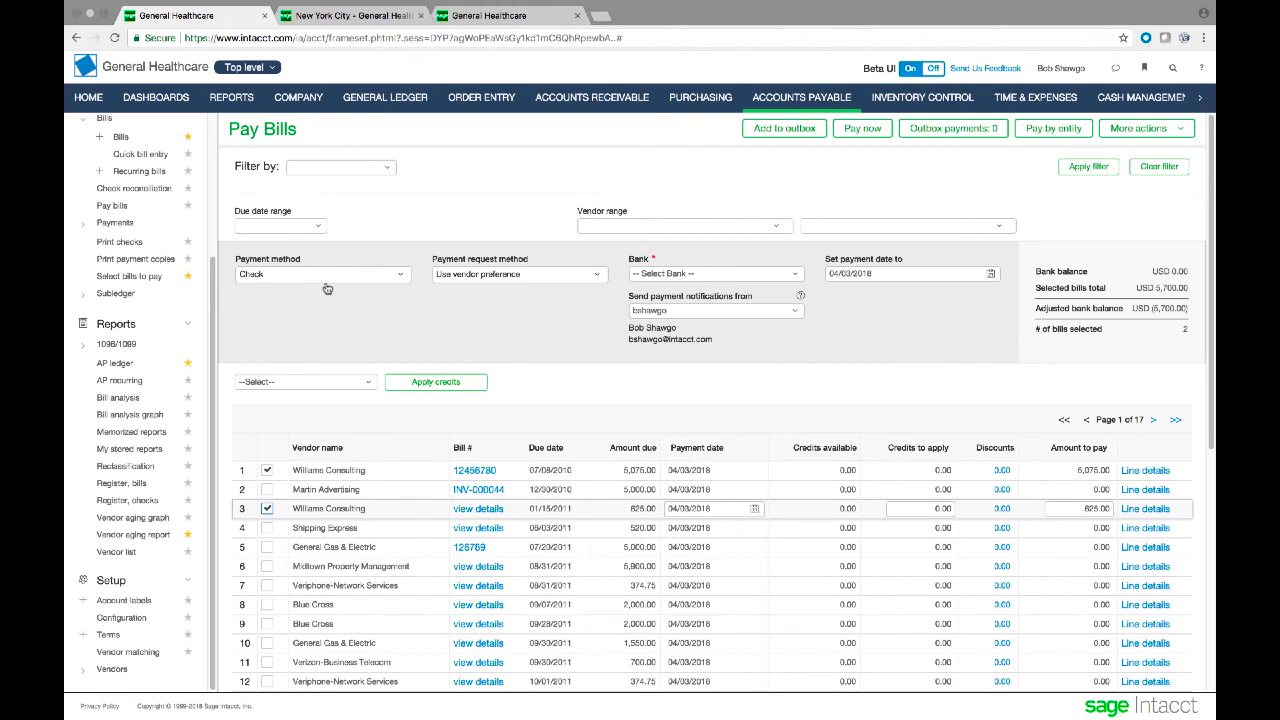
{"action": "left_click", "coordinate": [398, 282]}
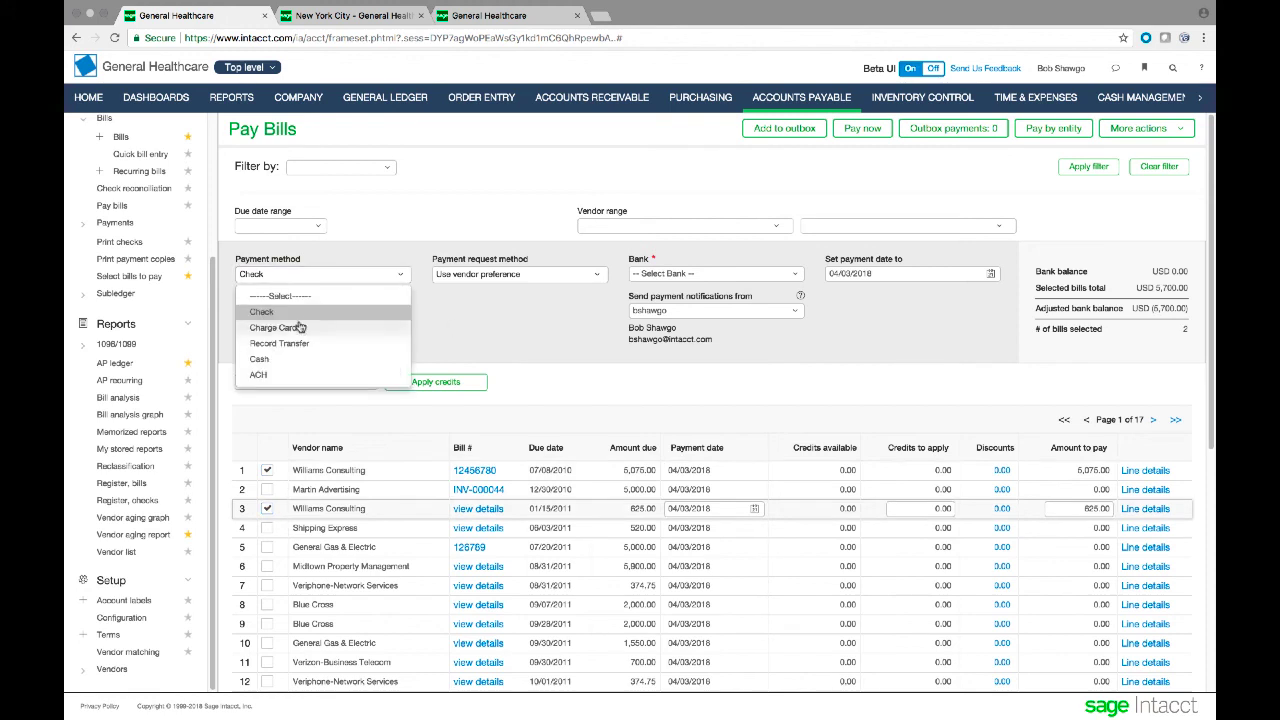
{"action": "left_click", "coordinate": [481, 337]}
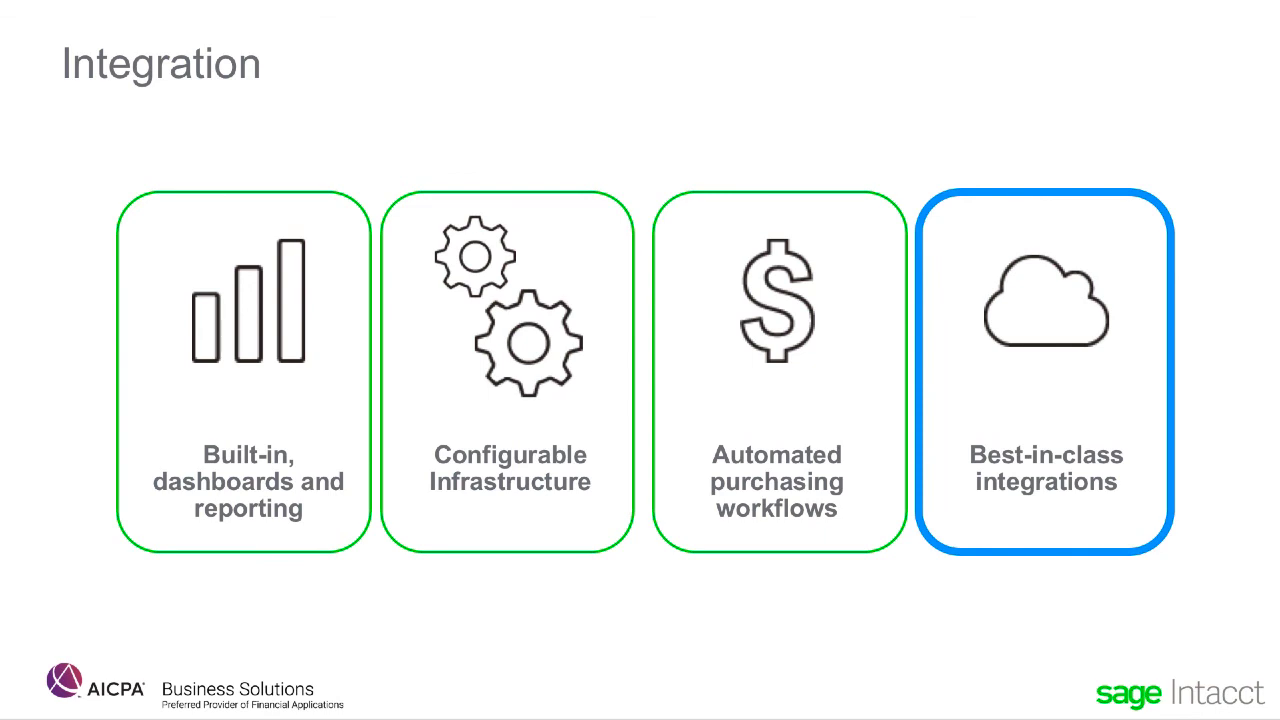
{"action": "key", "text": "Right"}
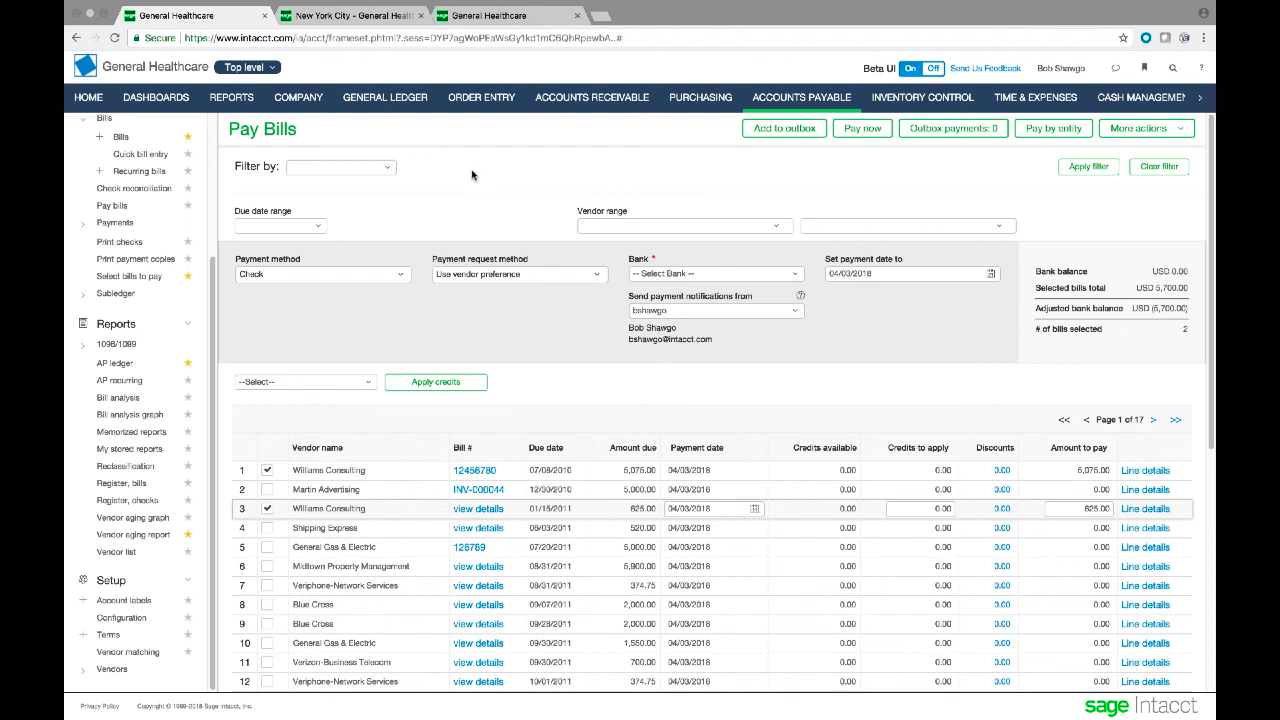
Open the Sage Intacct Marketplace from the Sage Intacct website in a new browser tab and look through its home page listings
{"action": "left_click", "coordinate": [601, 17]}
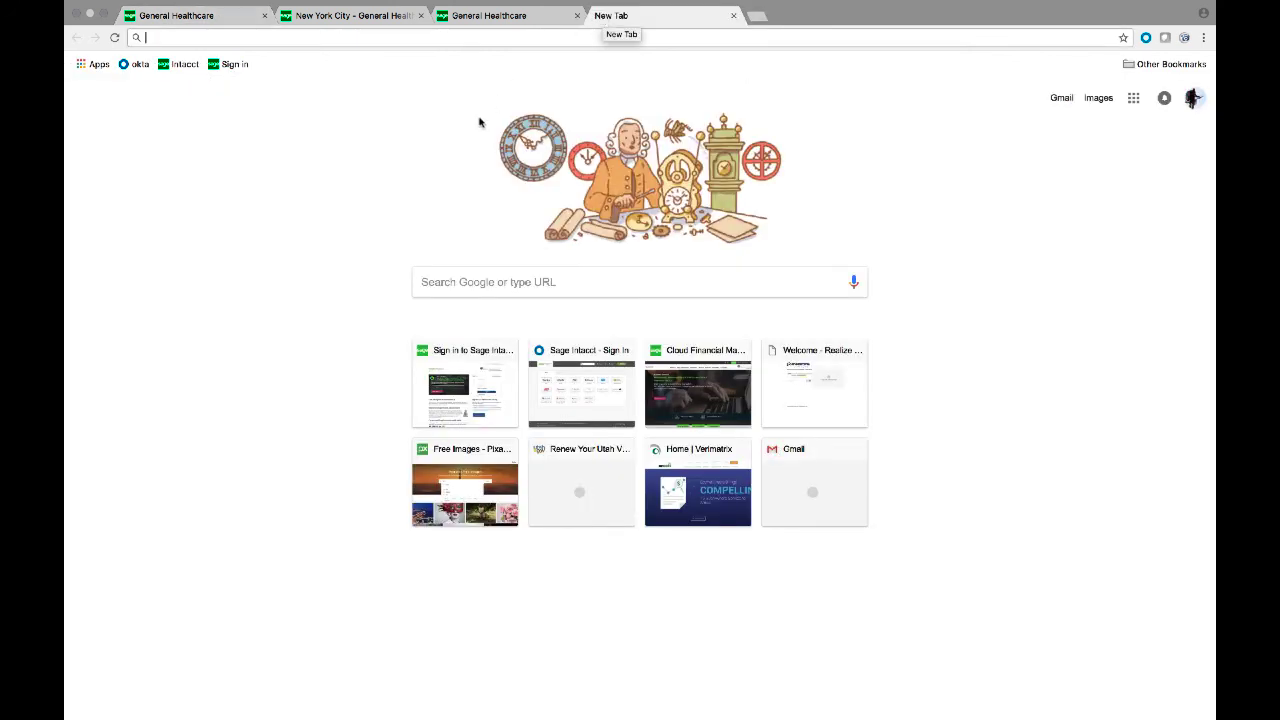
{"action": "left_click", "coordinate": [183, 64]}
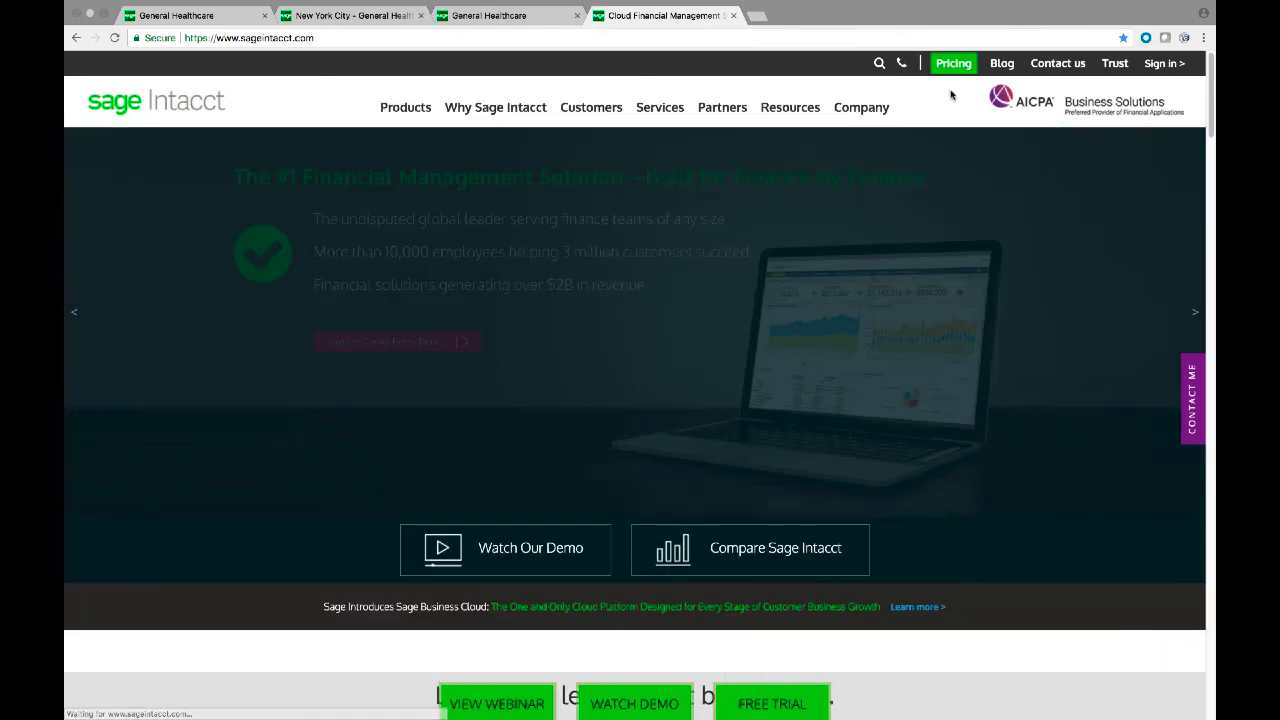
{"action": "mouse_move", "coordinate": [750, 106]}
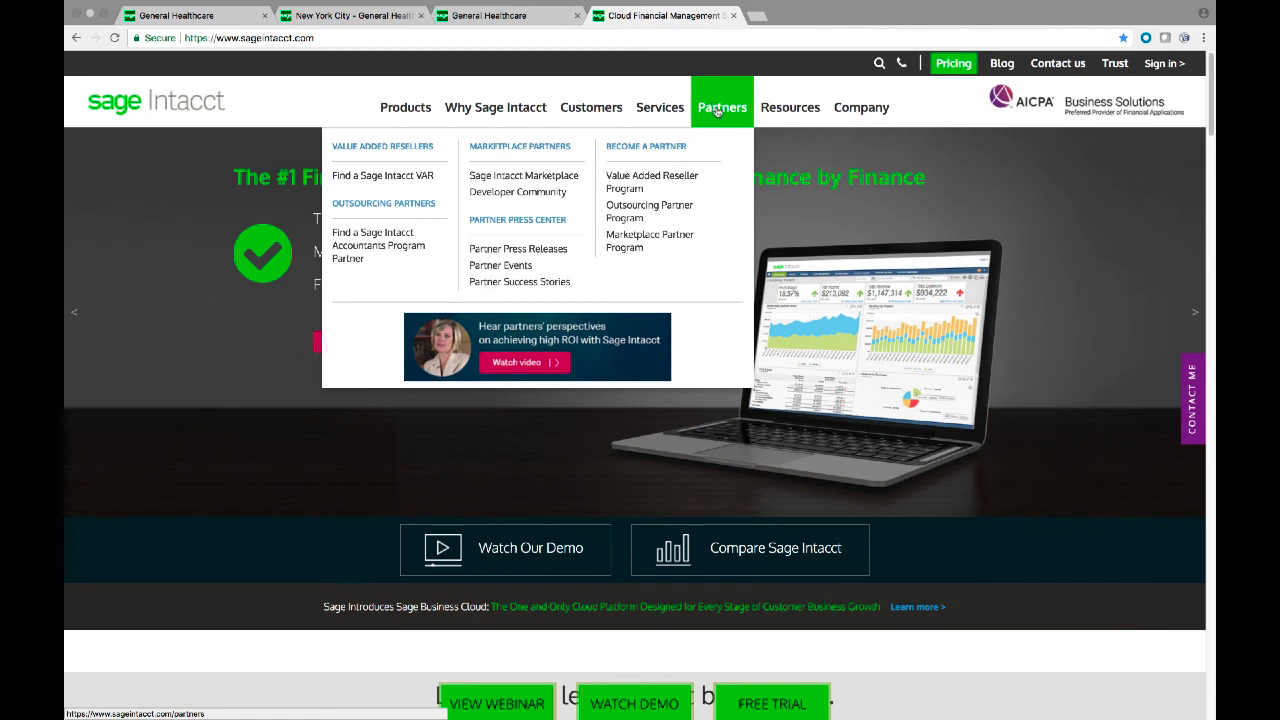
{"action": "left_click", "coordinate": [513, 180]}
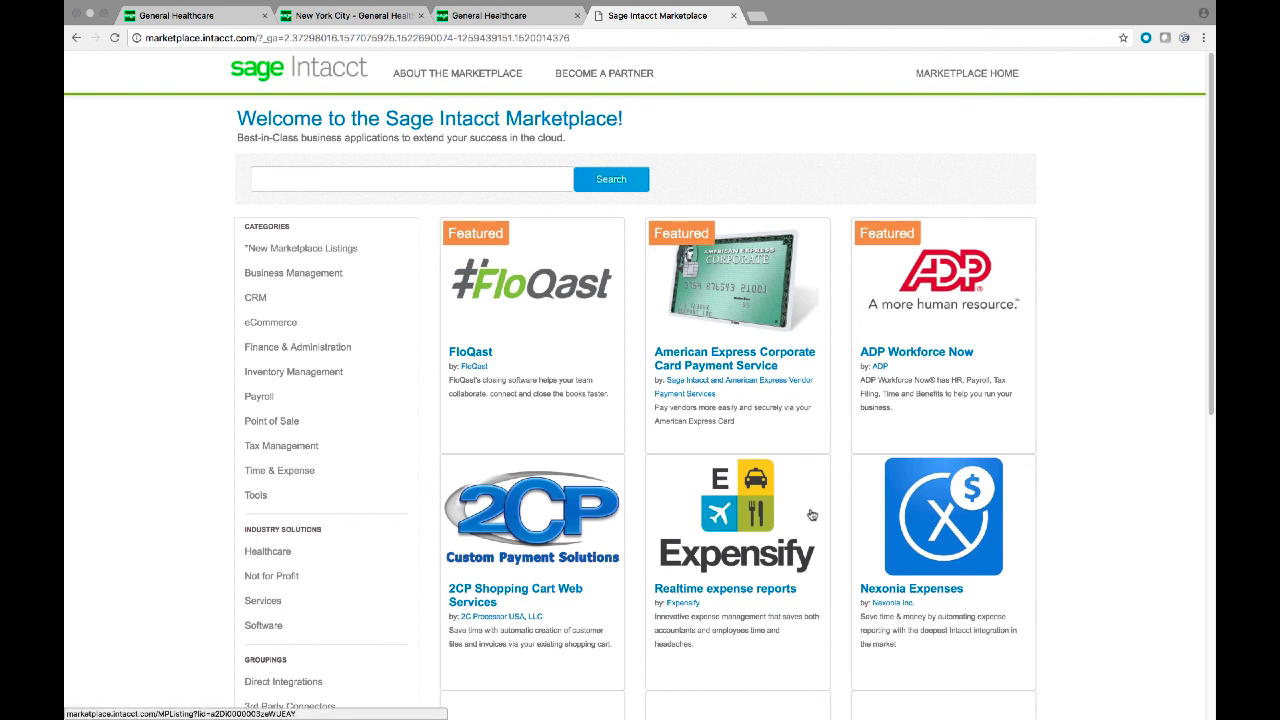
{"action": "scroll", "coordinate": [812, 514], "scroll_direction": "down", "scroll_amount": 1}
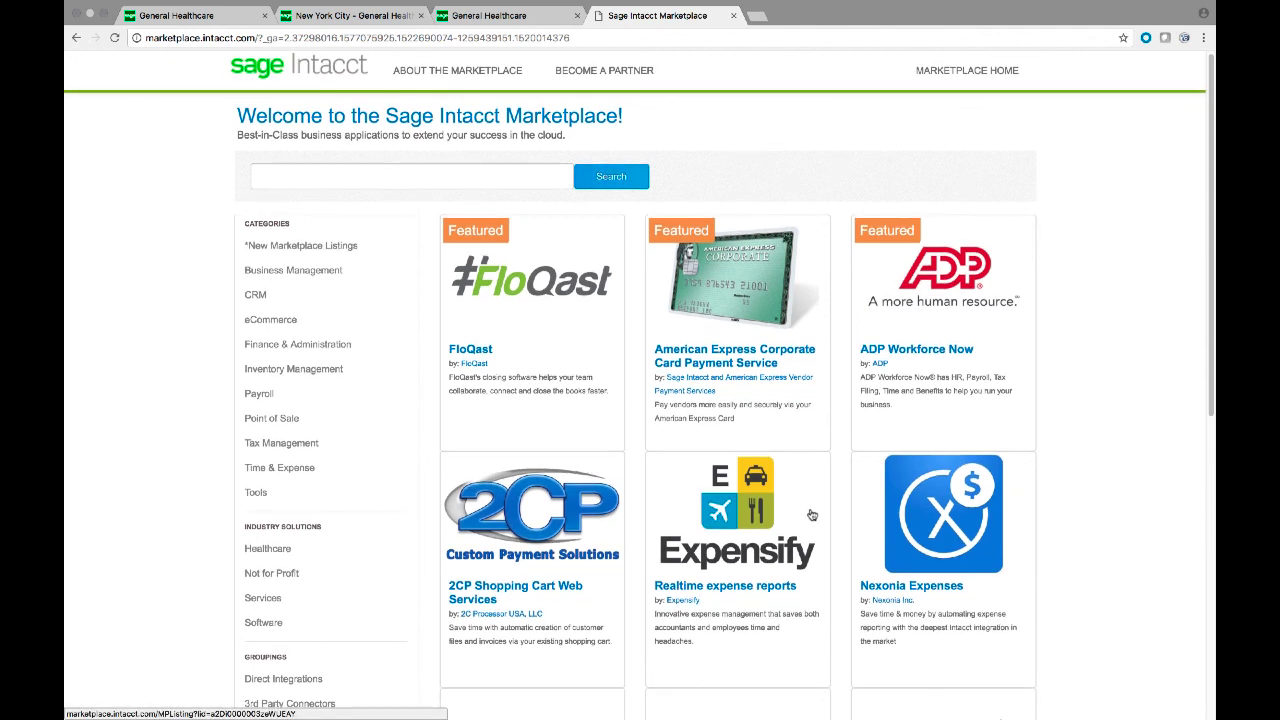
{"action": "scroll", "coordinate": [812, 514], "scroll_direction": "down", "scroll_amount": 2}
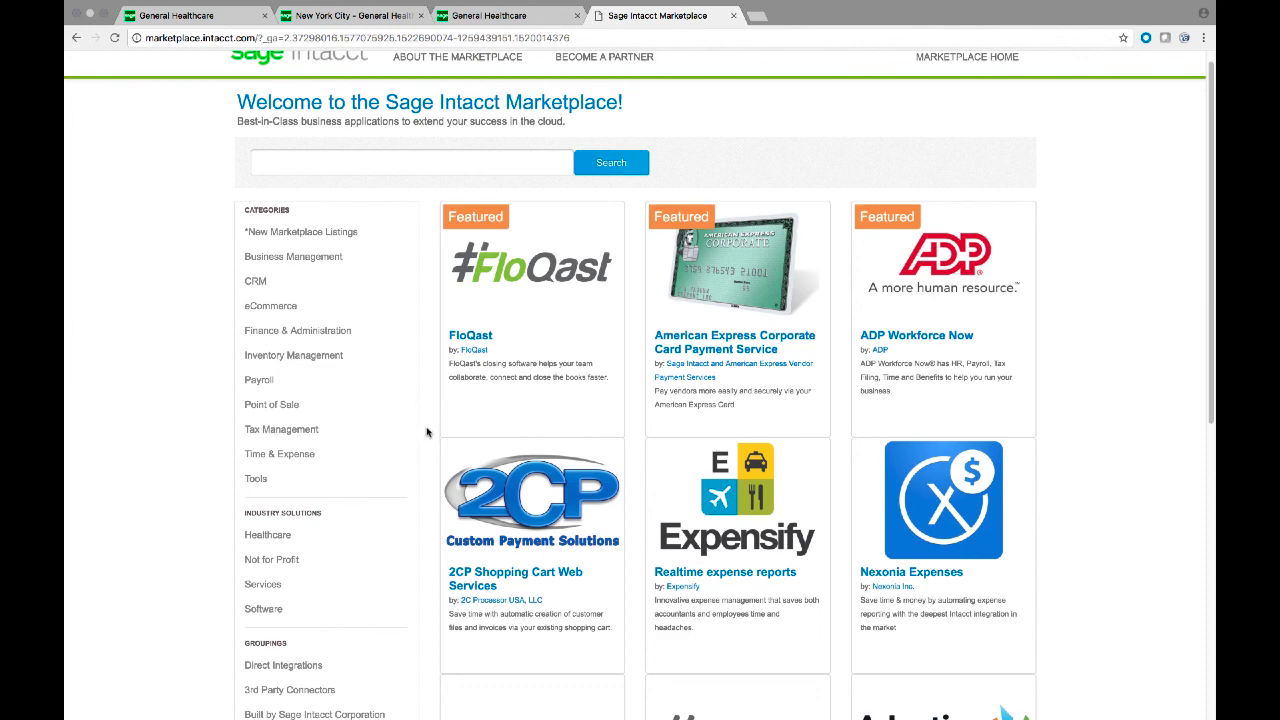
{"action": "scroll", "coordinate": [427, 432], "scroll_direction": "down", "scroll_amount": 4}
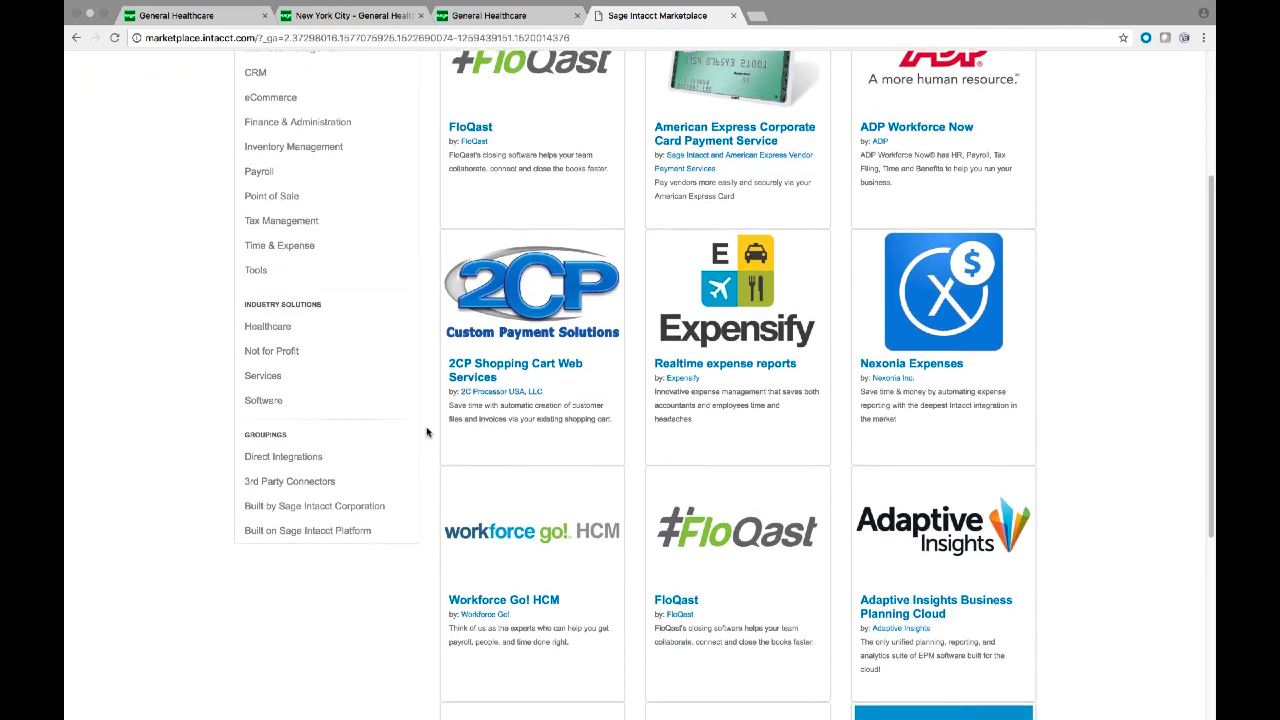
{"action": "scroll", "coordinate": [427, 432], "scroll_direction": "down", "scroll_amount": 2}
{"action": "scroll", "coordinate": [427, 432], "scroll_direction": "down", "scroll_amount": 5}
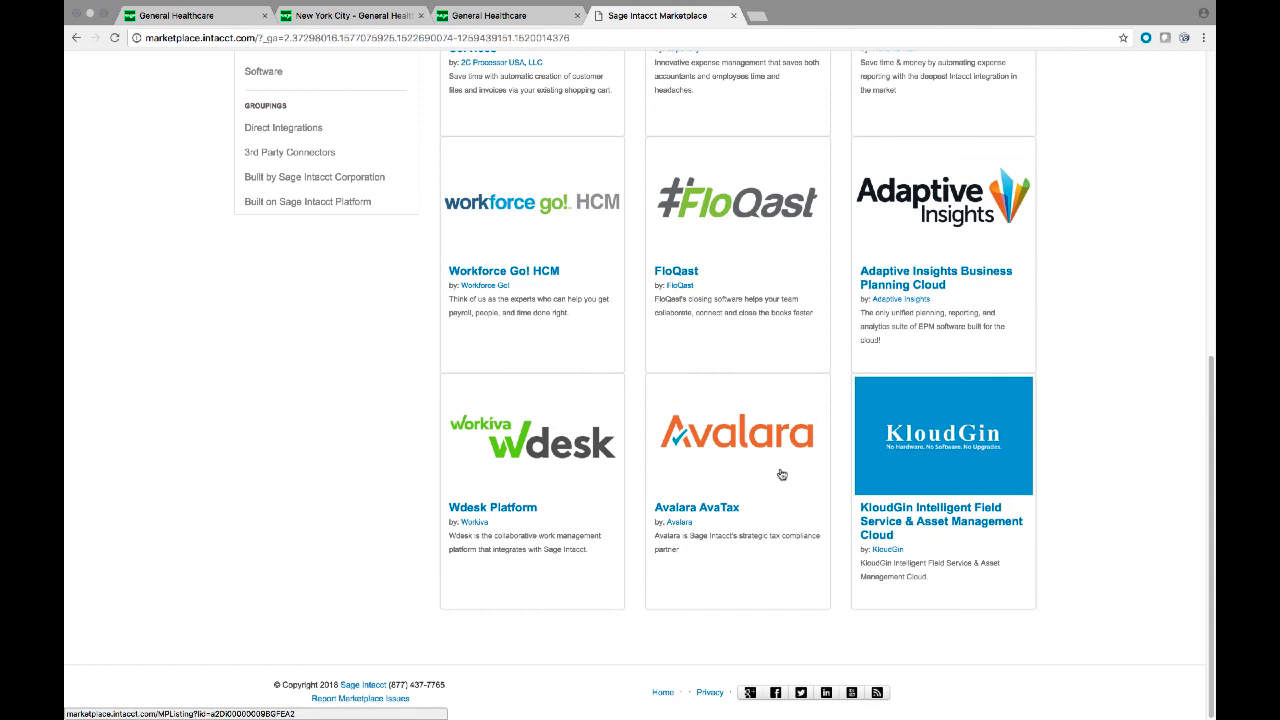
{"action": "scroll", "coordinate": [788, 488], "scroll_direction": "up", "scroll_amount": 10}
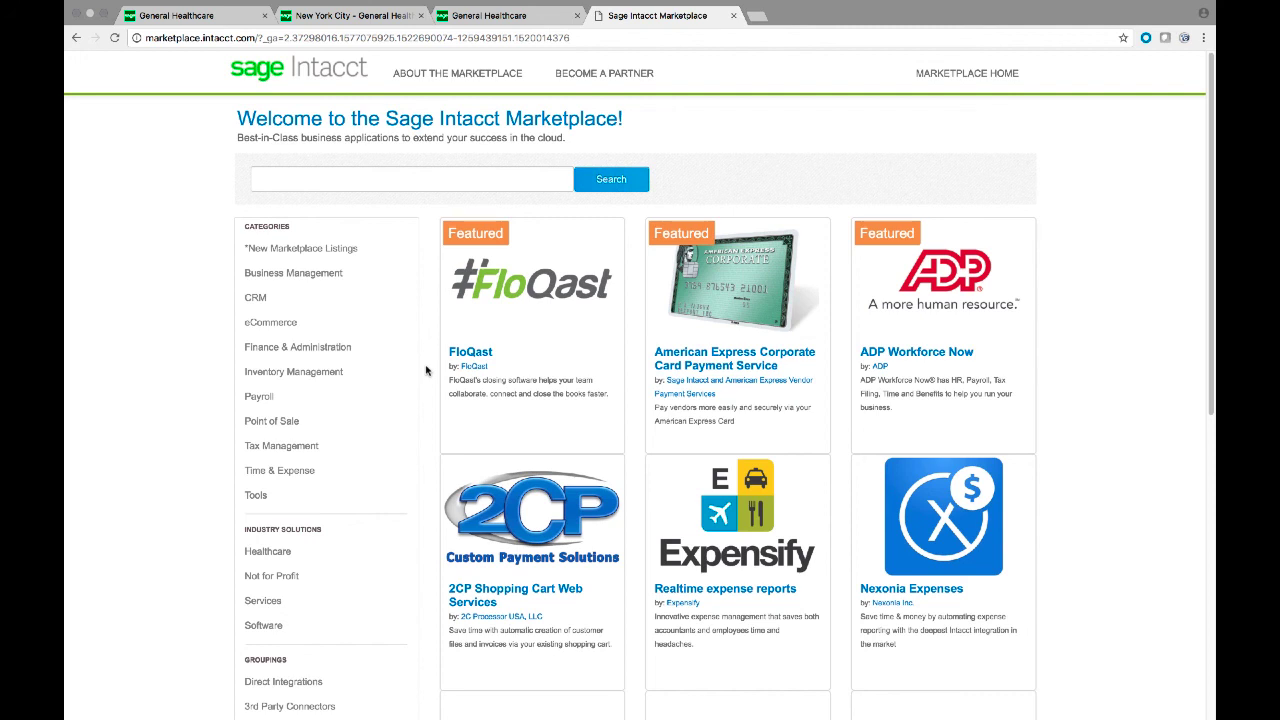
Show the Marketplace's CRM category and look through its integration listings
{"action": "left_click", "coordinate": [266, 300]}
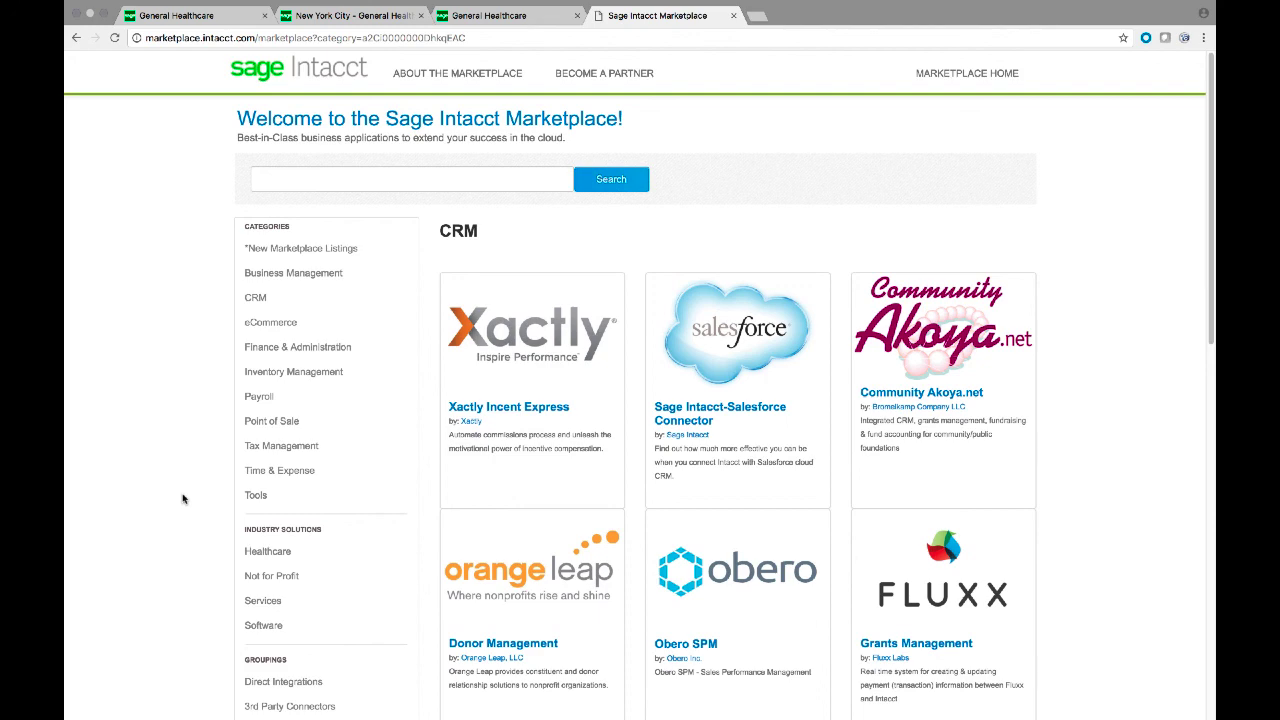
{"action": "scroll", "coordinate": [183, 498], "scroll_direction": "down", "scroll_amount": 7}
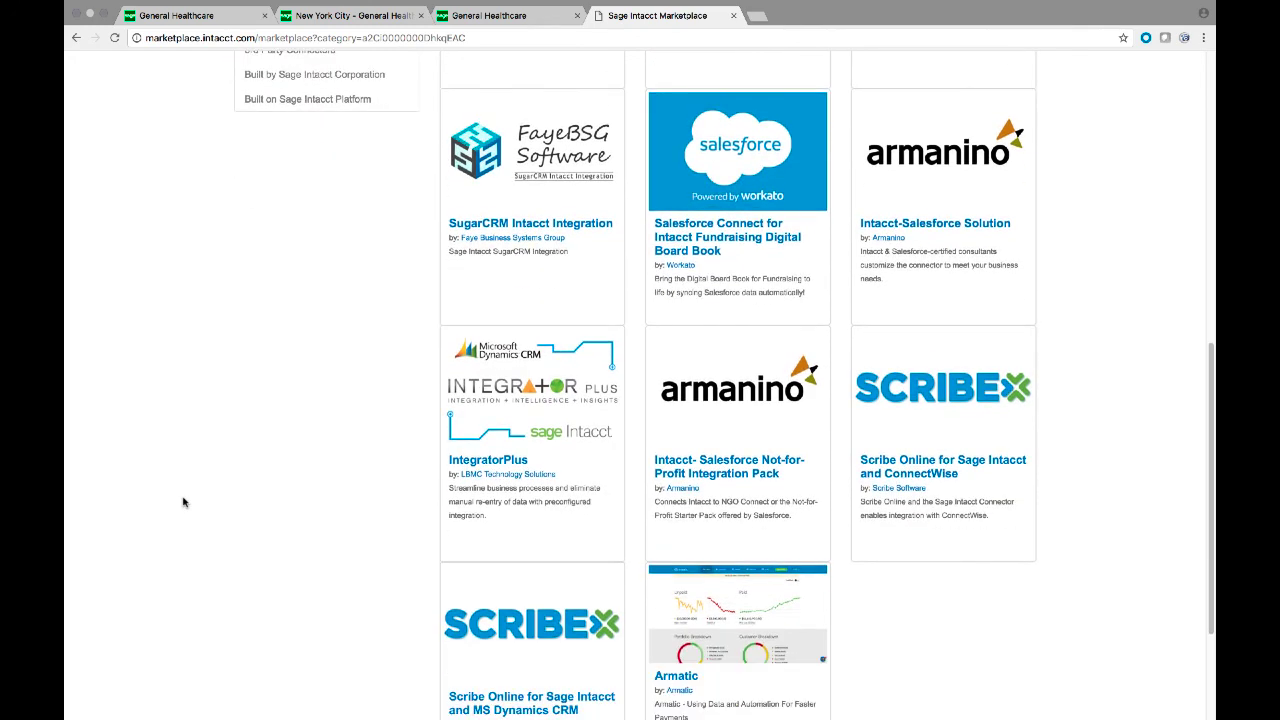
{"action": "scroll", "coordinate": [183, 502], "scroll_direction": "down", "scroll_amount": 2}
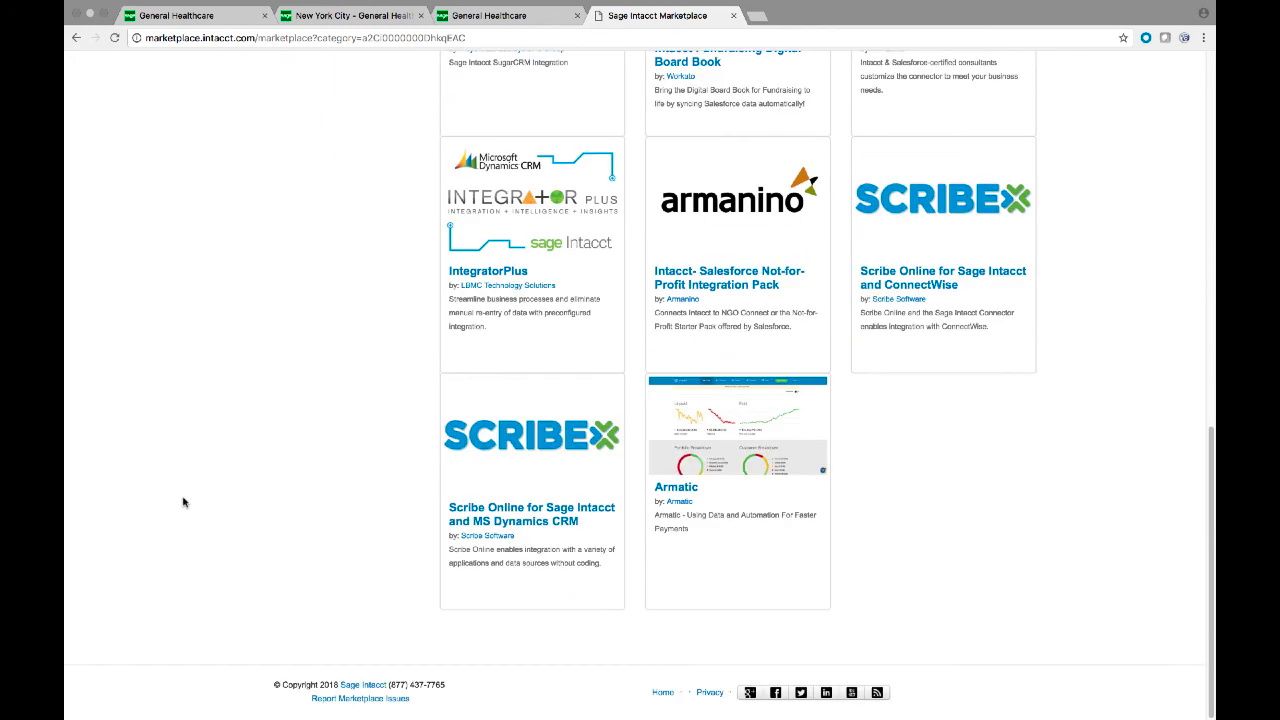
{"action": "scroll", "coordinate": [183, 502], "scroll_direction": "up", "scroll_amount": 9}
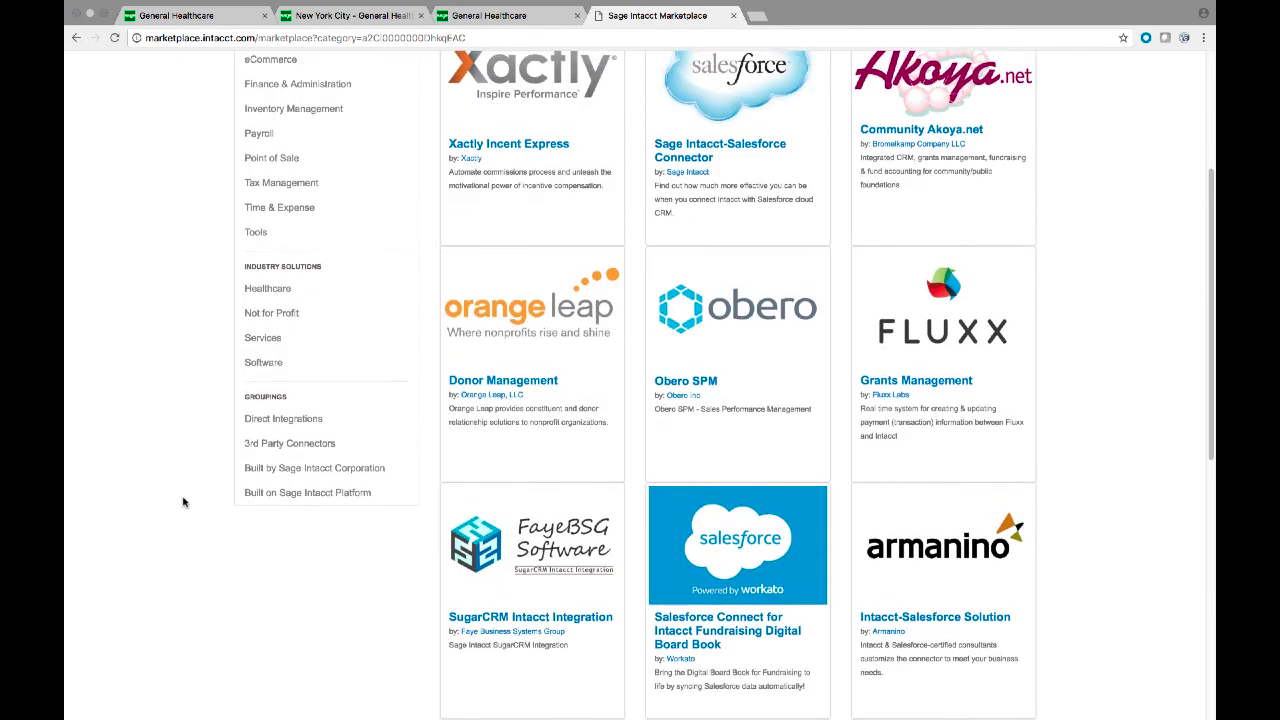
{"action": "scroll", "coordinate": [183, 502], "scroll_direction": "up", "scroll_amount": 1}
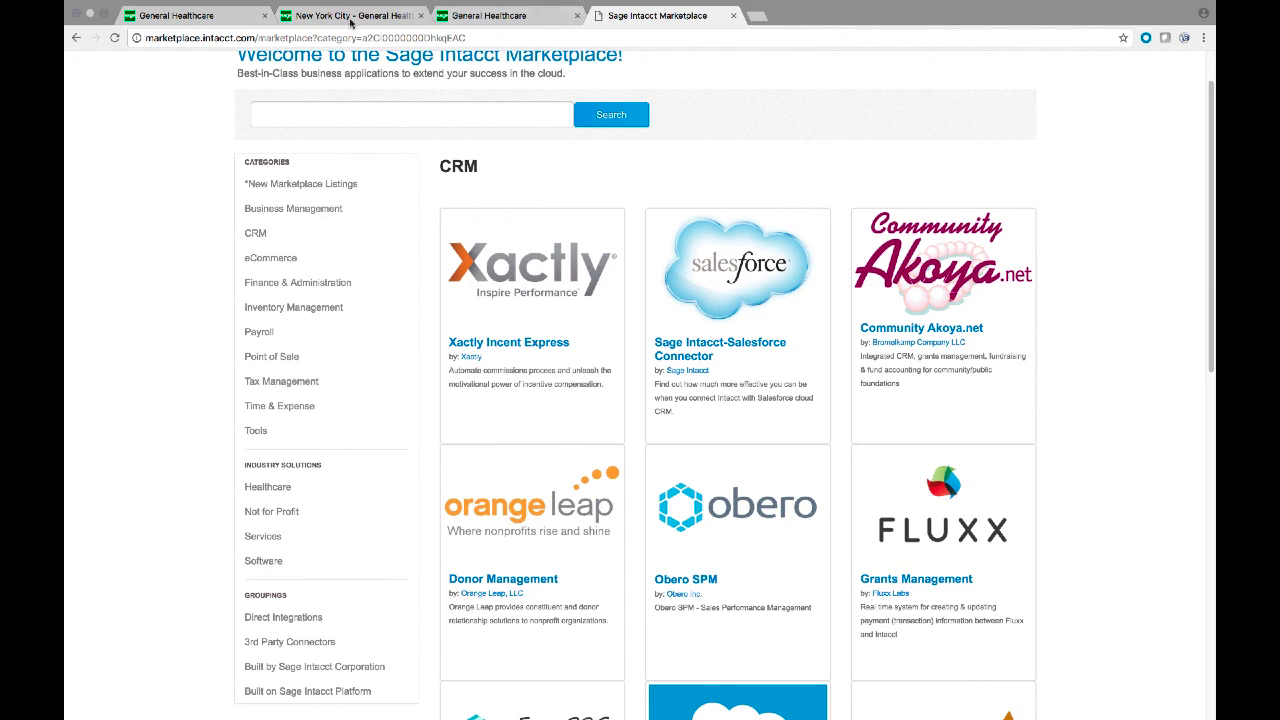
Return to the General Healthcare top-level company, leave Pay Bills without saving the bill selection, and open the company's Subscriptions
{"action": "left_click", "coordinate": [217, 15]}
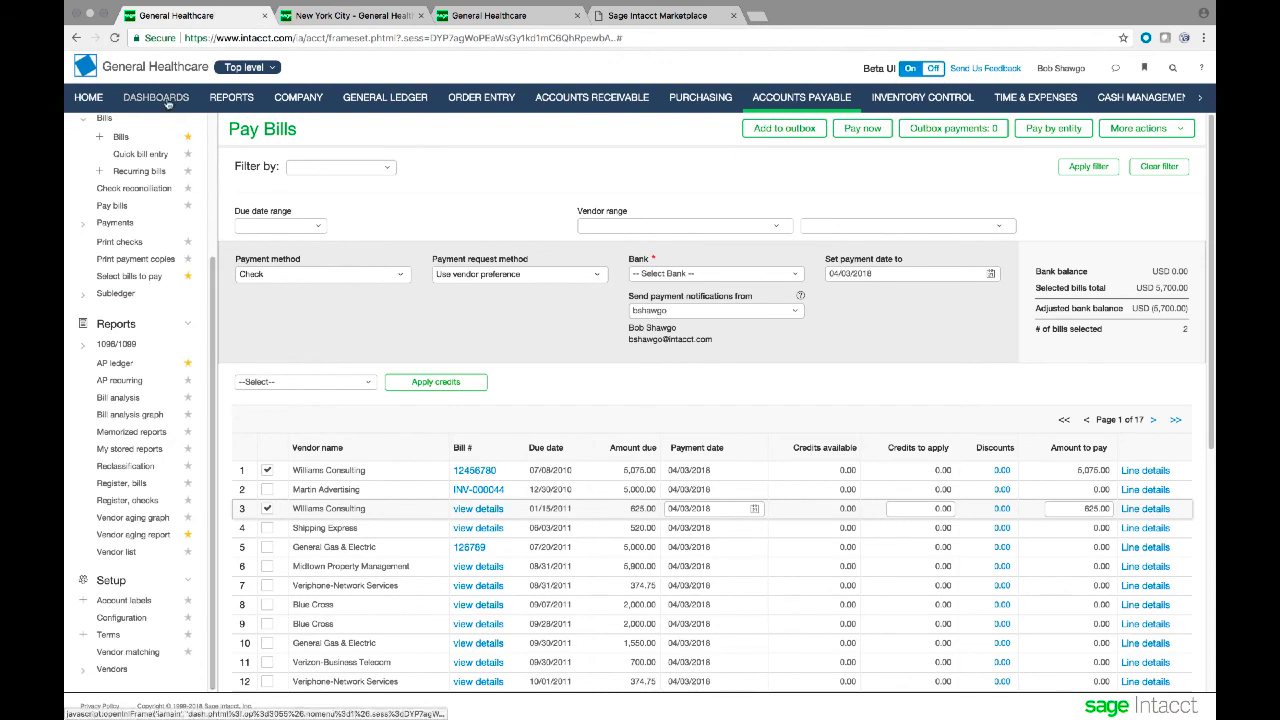
{"action": "left_click", "coordinate": [298, 97]}
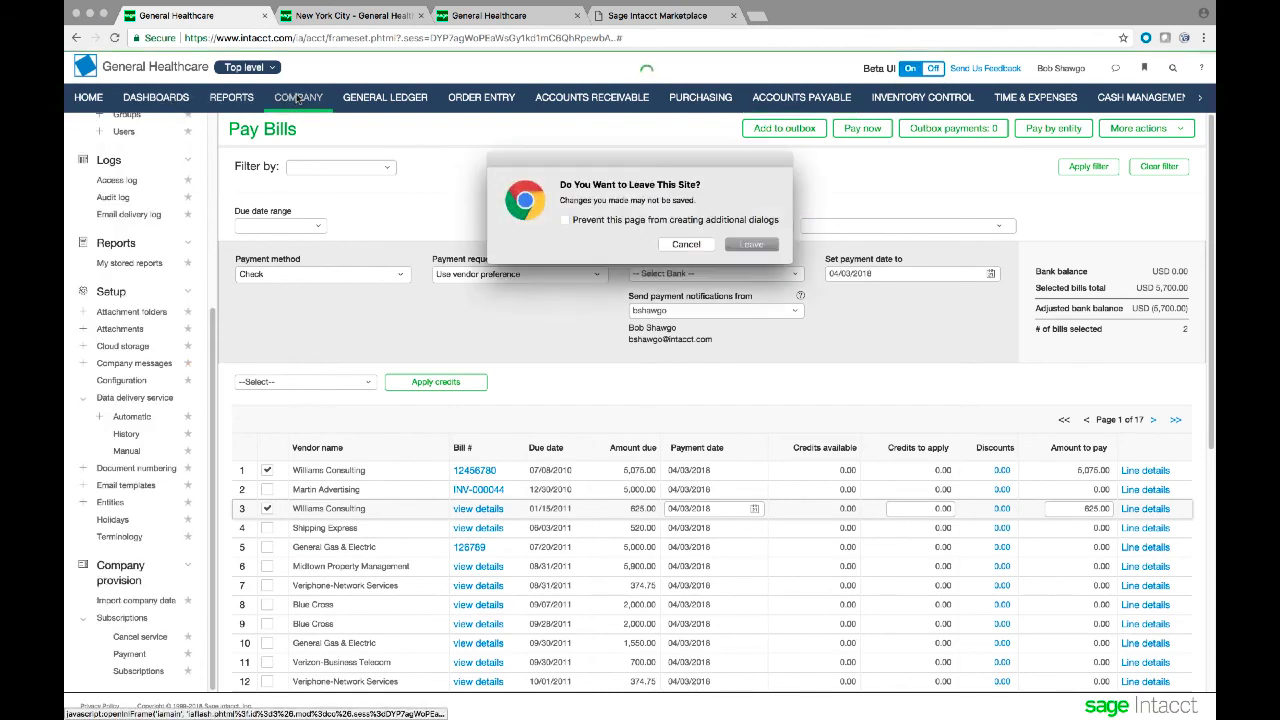
{"action": "left_click", "coordinate": [769, 248]}
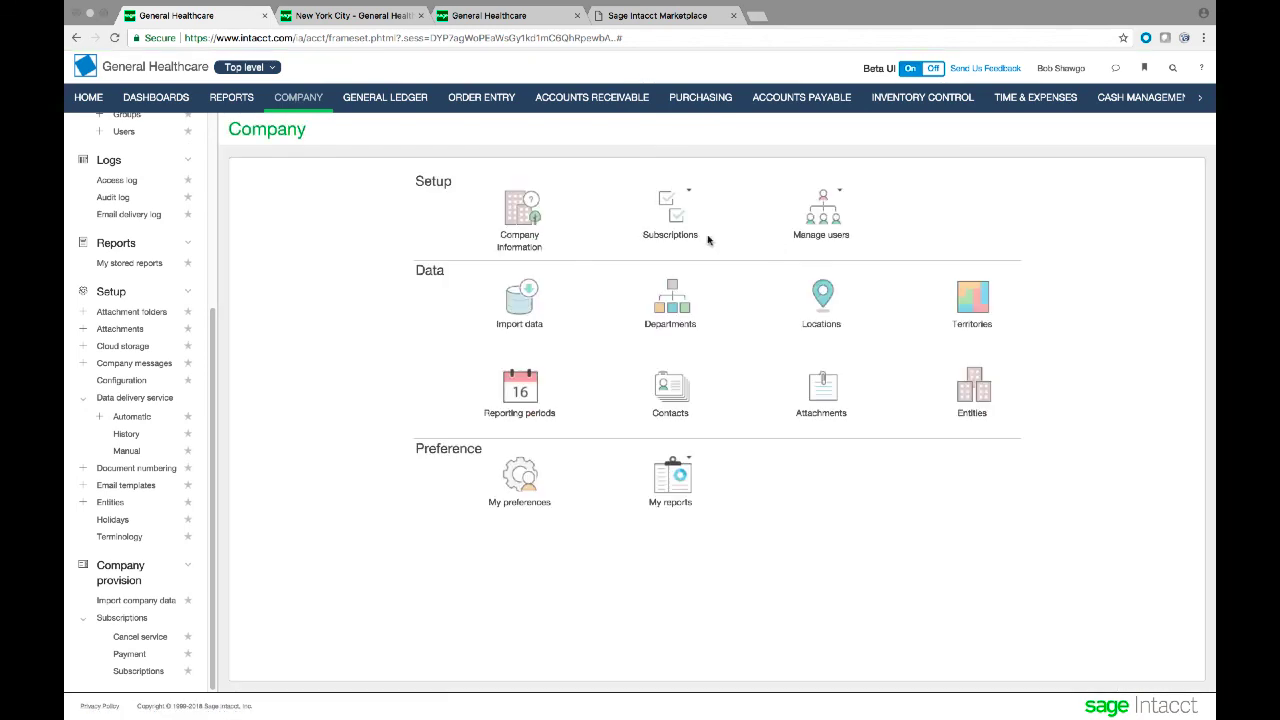
{"action": "left_click", "coordinate": [708, 237]}
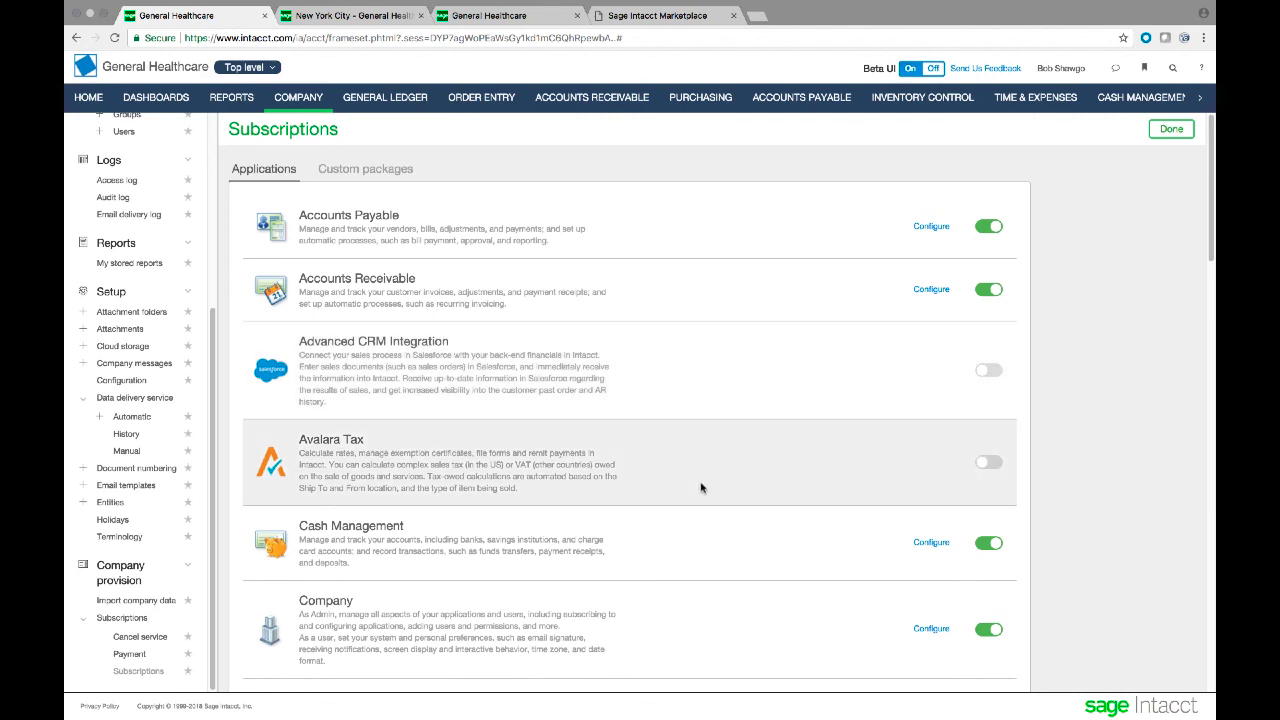
Look through the Subscriptions applications from Accounts Payable to Zuora Integration, close the list, and return to the Marketplace's CRM listings
{"action": "scroll", "coordinate": [701, 488], "scroll_direction": "down", "scroll_amount": 5}
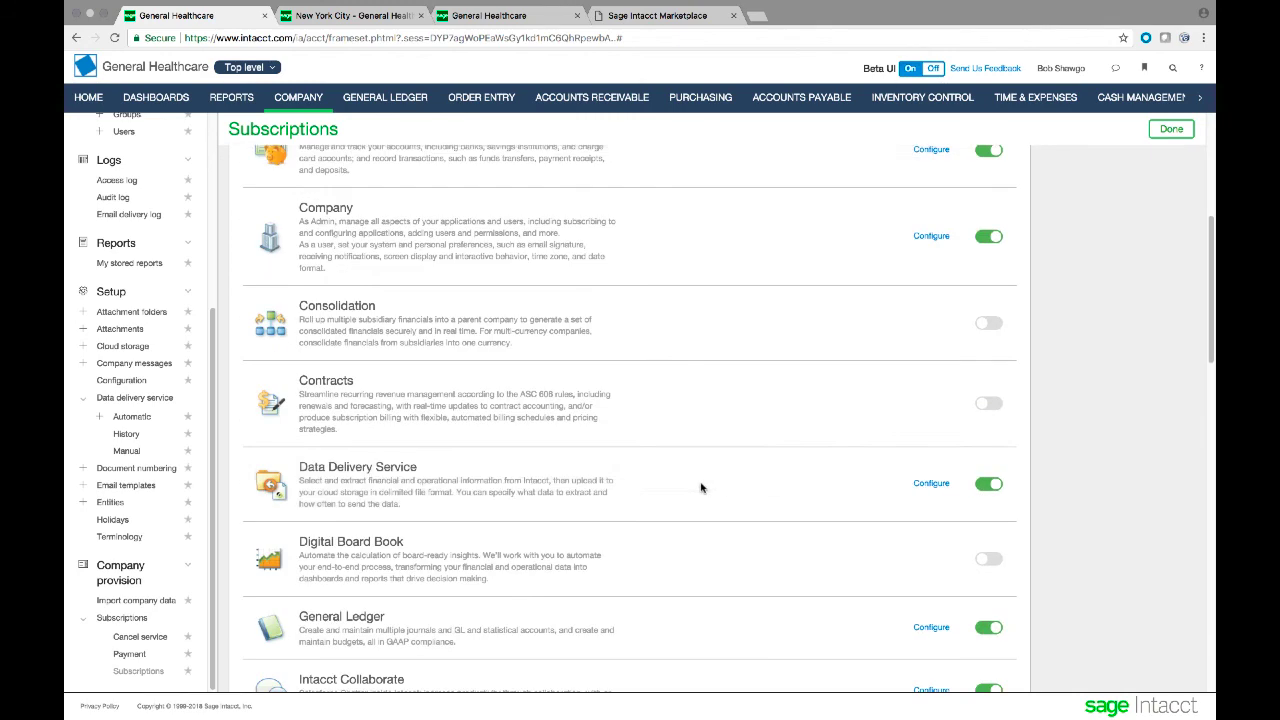
{"action": "scroll", "coordinate": [701, 488], "scroll_direction": "up", "scroll_amount": 1}
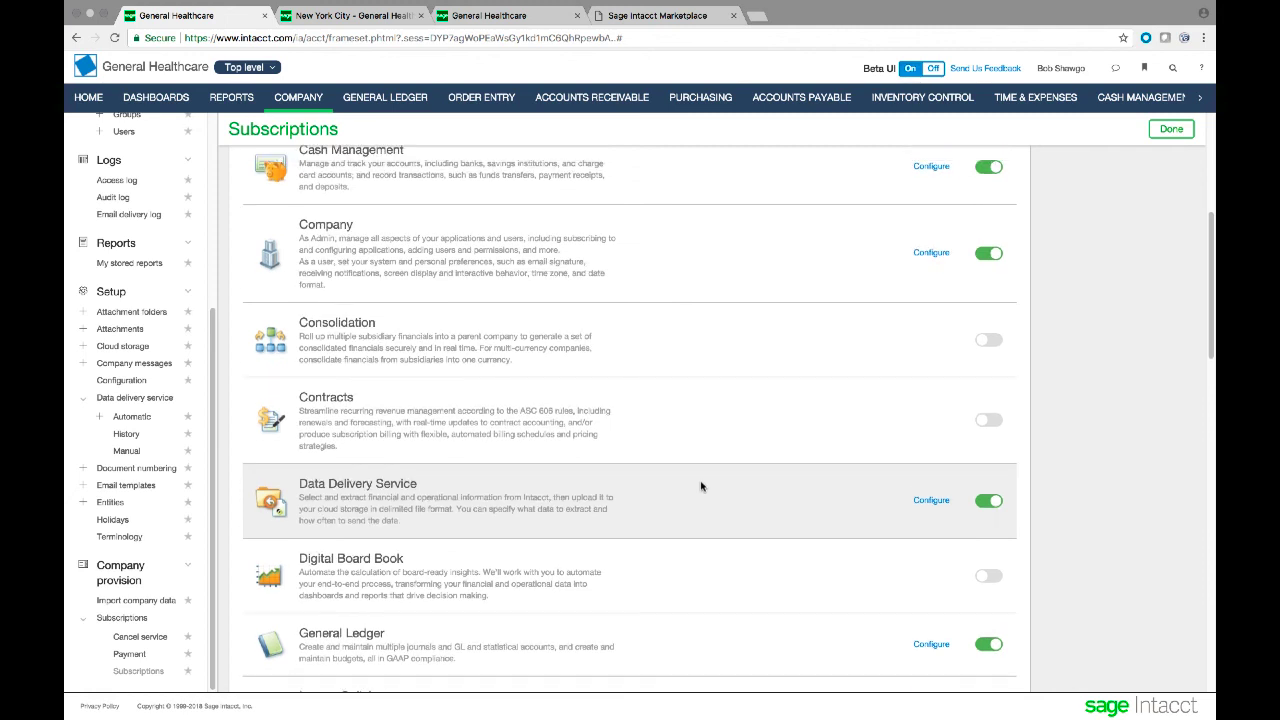
{"action": "scroll", "coordinate": [701, 487], "scroll_direction": "down", "scroll_amount": 2}
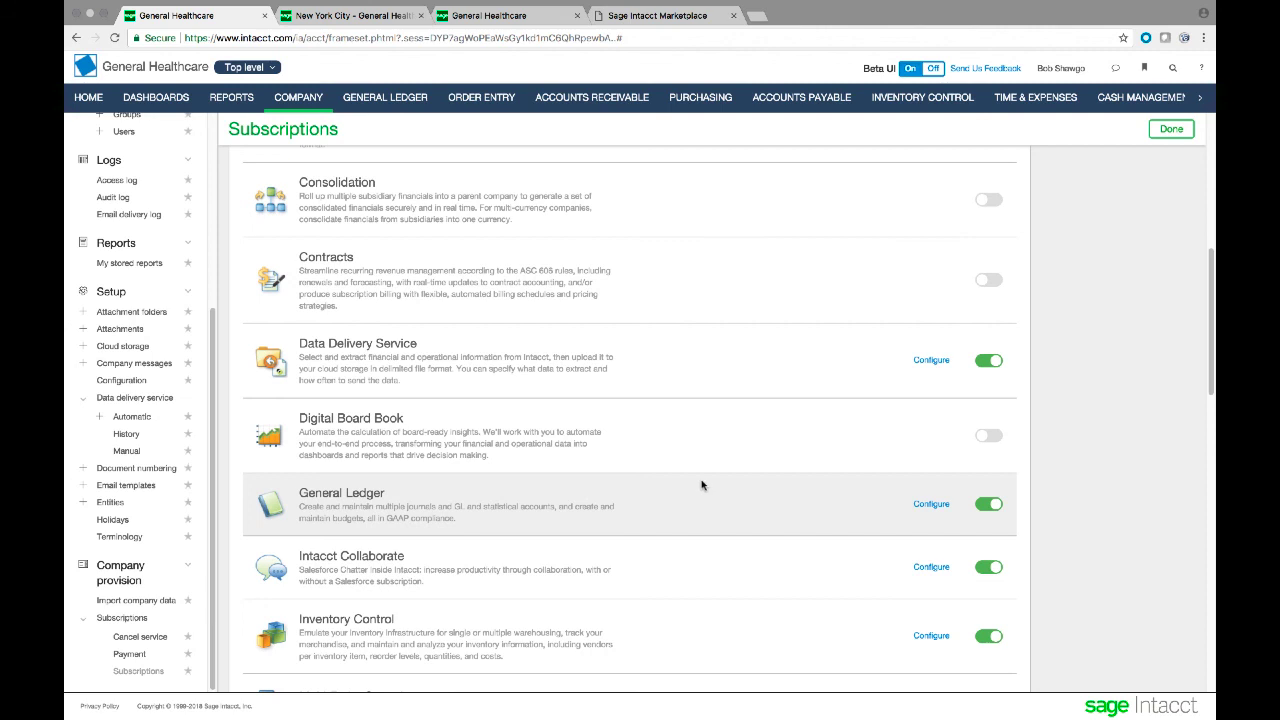
{"action": "scroll", "coordinate": [701, 485], "scroll_direction": "down", "scroll_amount": 1}
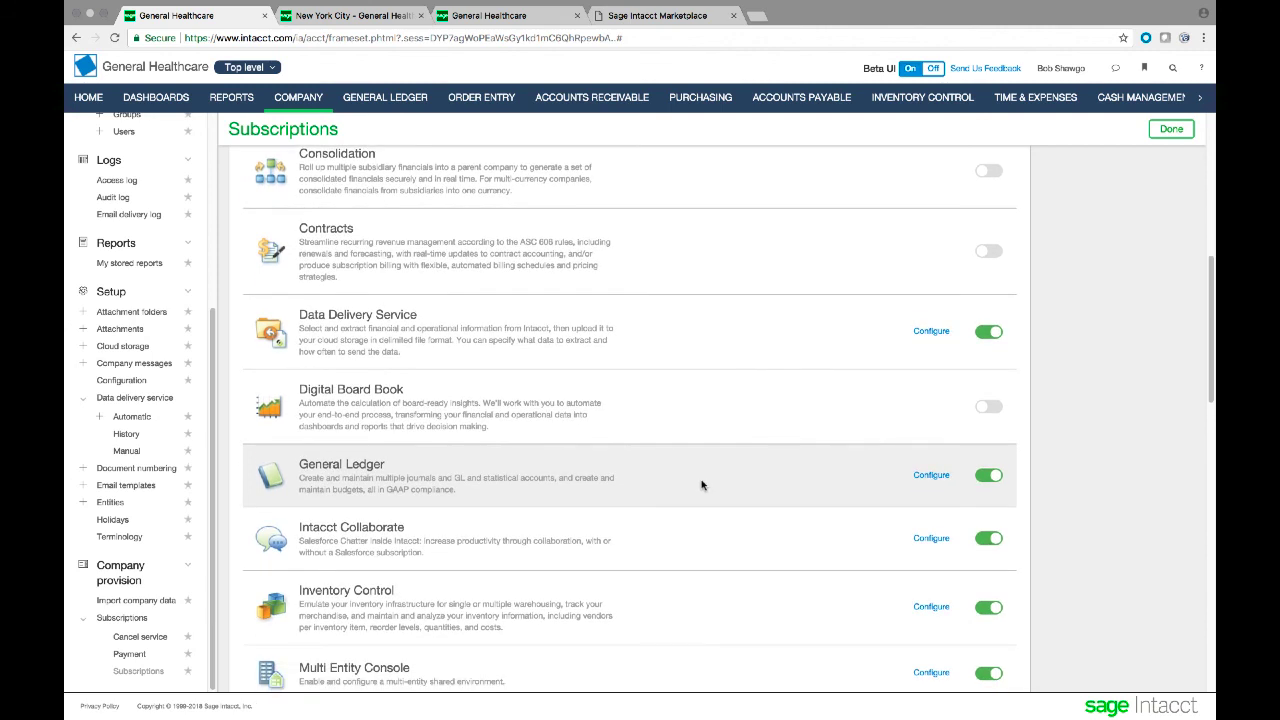
{"action": "scroll", "coordinate": [701, 485], "scroll_direction": "down", "scroll_amount": 4}
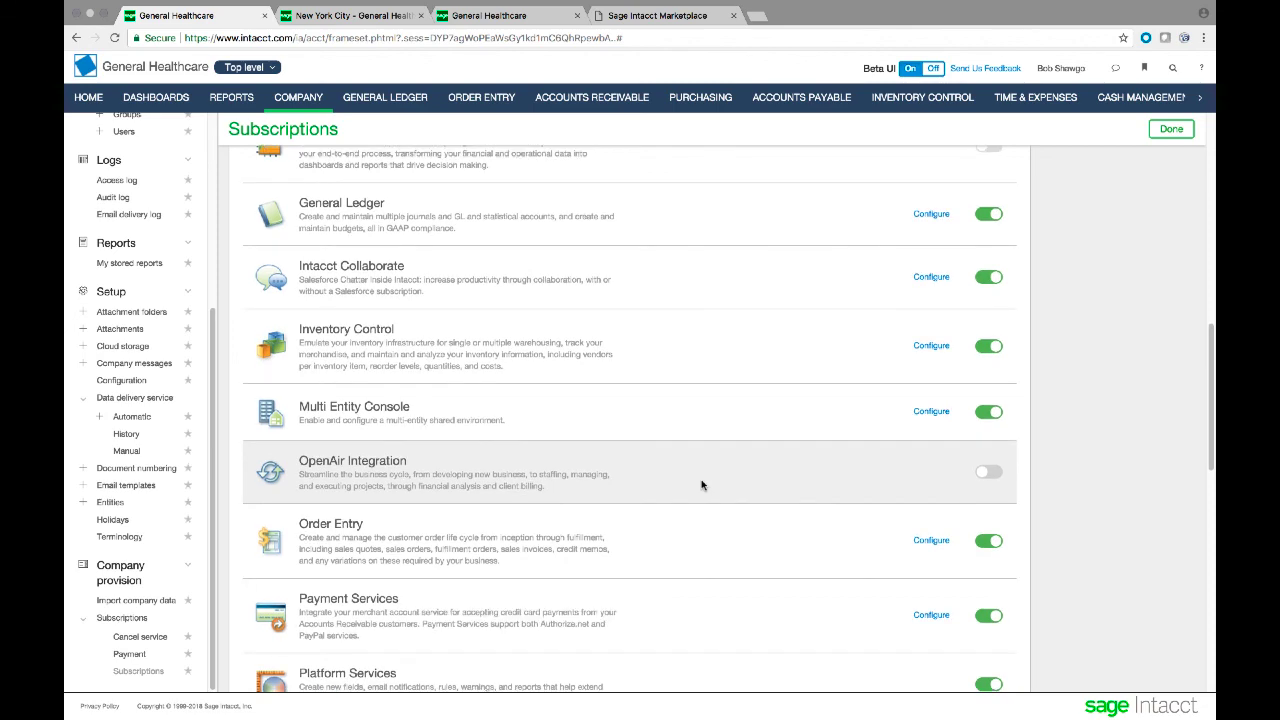
{"action": "scroll", "coordinate": [701, 485], "scroll_direction": "down", "scroll_amount": 3}
{"action": "scroll", "coordinate": [701, 485], "scroll_direction": "down", "scroll_amount": 5}
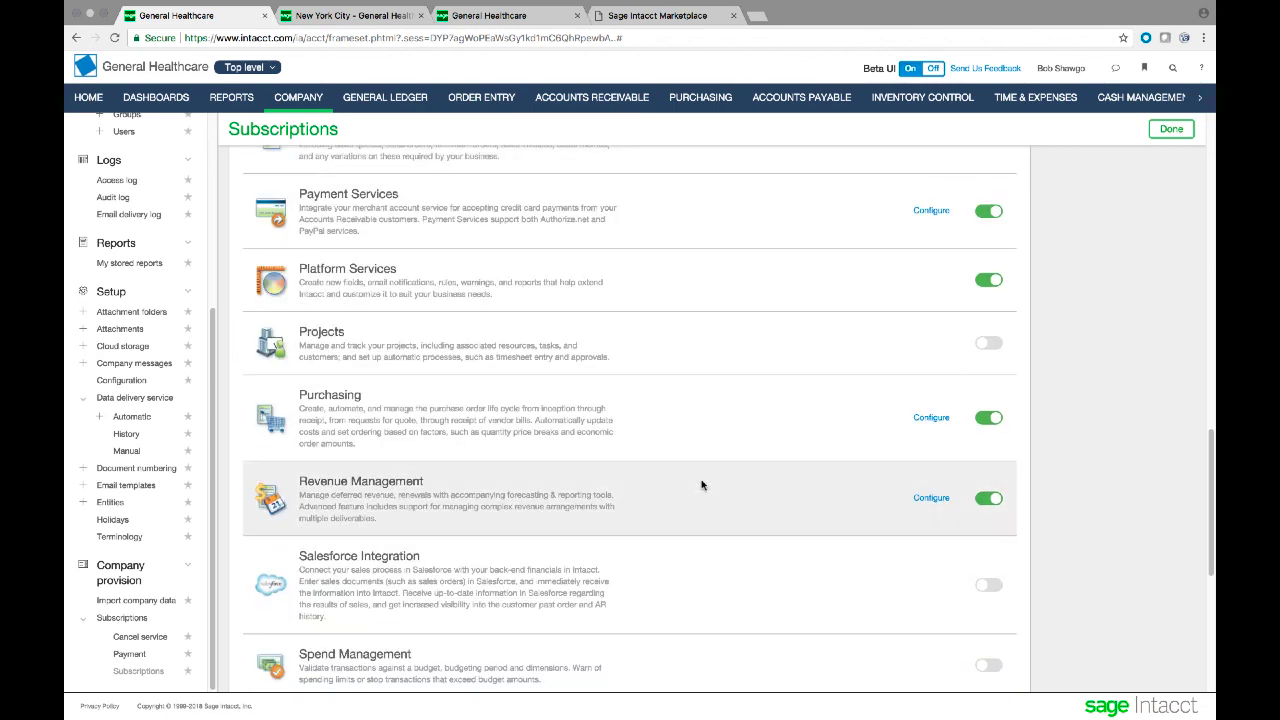
{"action": "scroll", "coordinate": [689, 516], "scroll_direction": "down", "scroll_amount": 2}
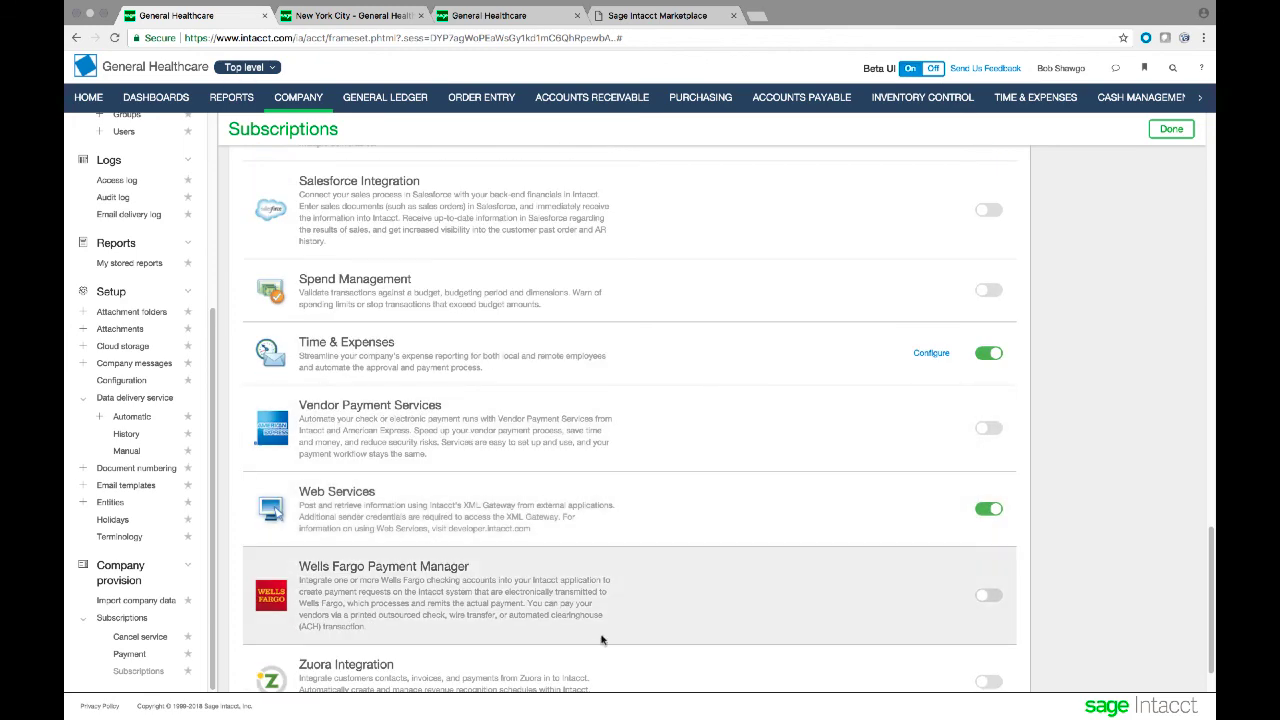
{"action": "scroll", "coordinate": [606, 634], "scroll_direction": "down", "scroll_amount": 2}
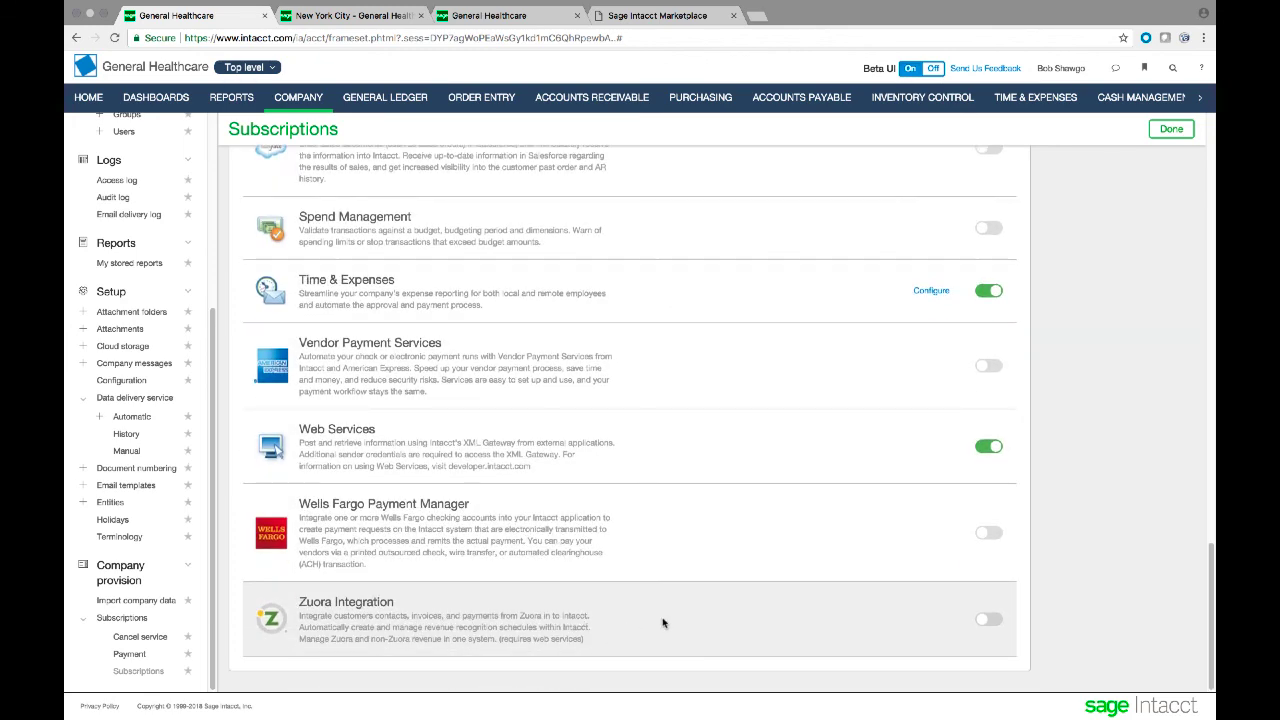
{"action": "left_click", "coordinate": [1170, 129]}
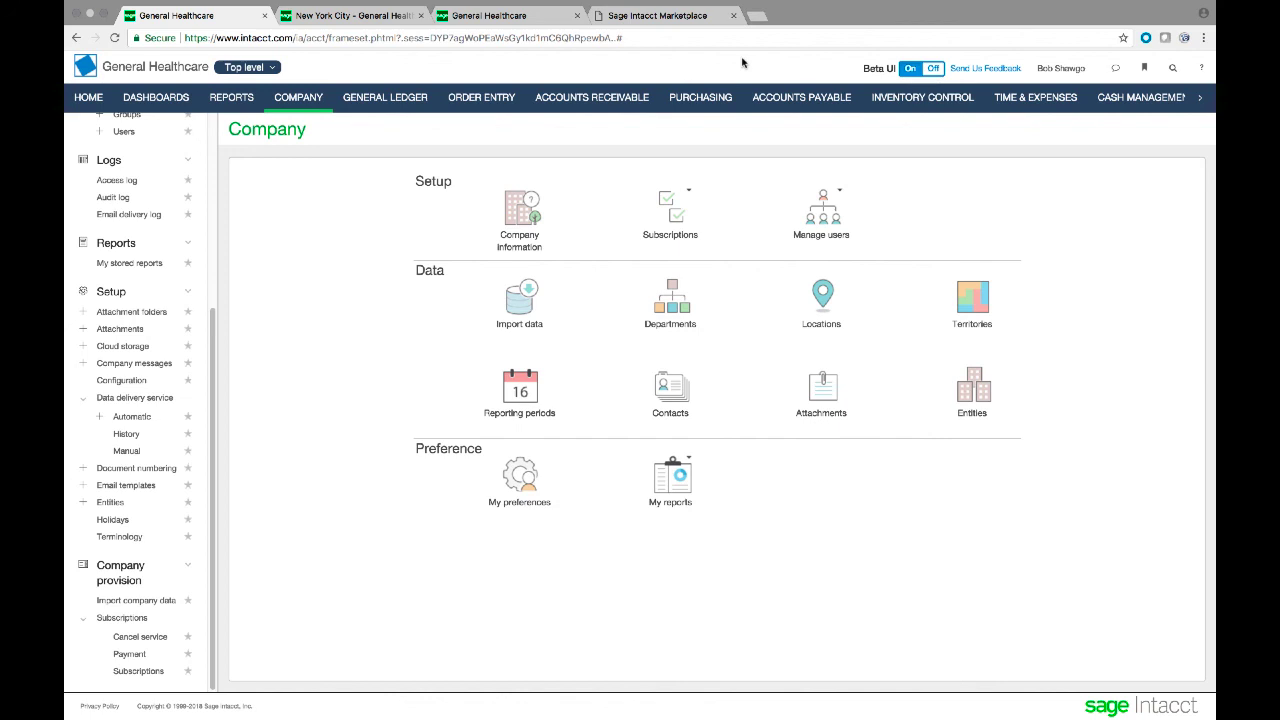
{"action": "left_click", "coordinate": [698, 15]}
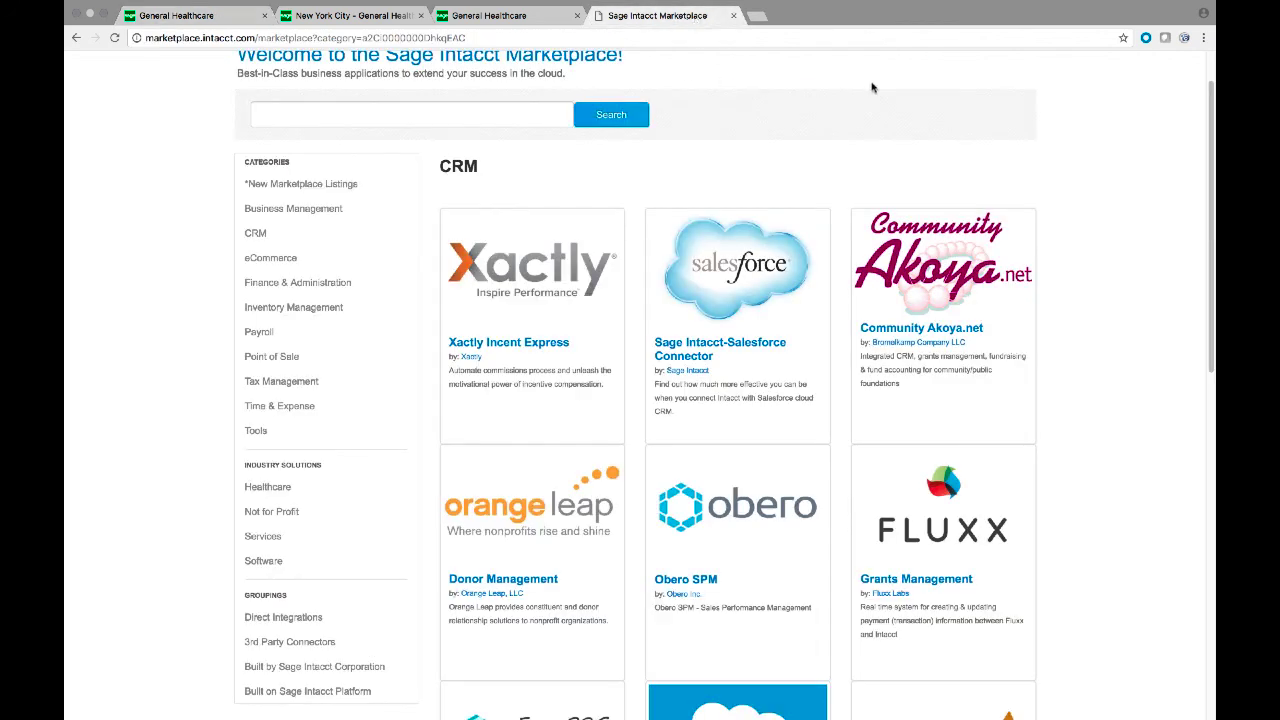